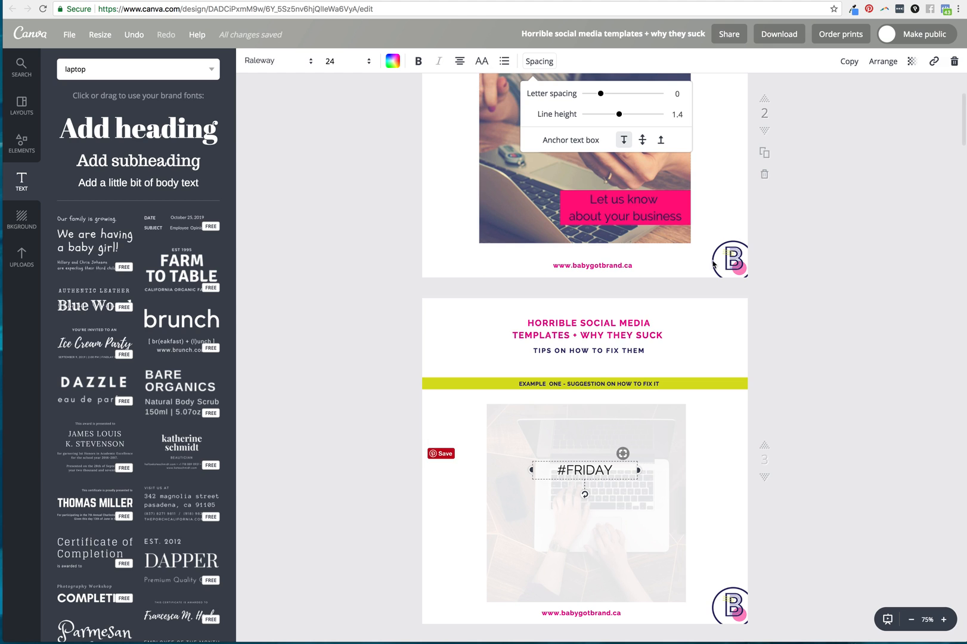
# Step: Set the letter spacing of the #FRIDAY text on page 3 to 50
pyautogui.scroll(1, 846, 330)
pyautogui.scroll(-2, 845, 330)
pyautogui.click(588, 440)
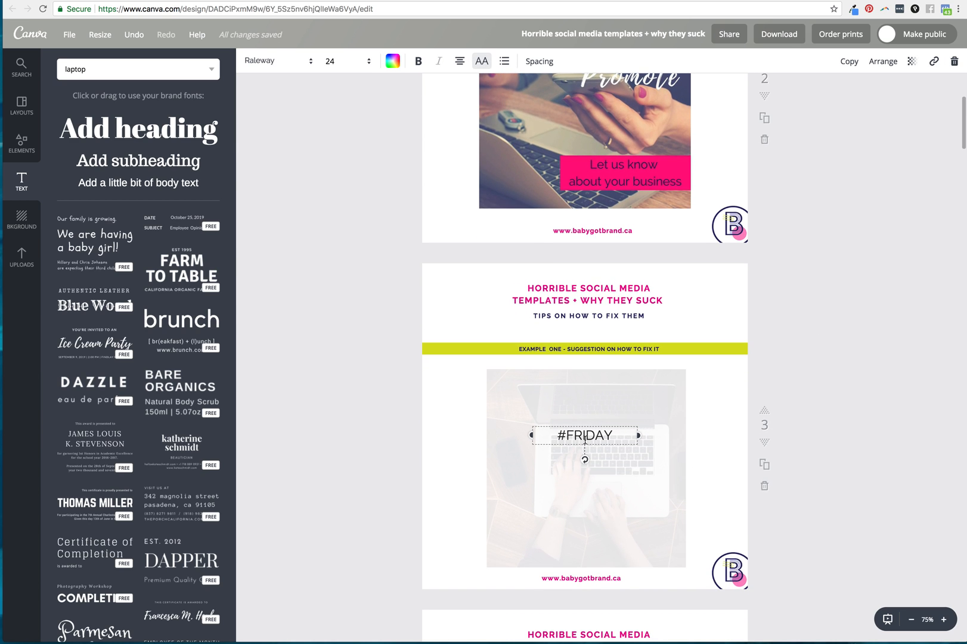
pyautogui.click(539, 62)
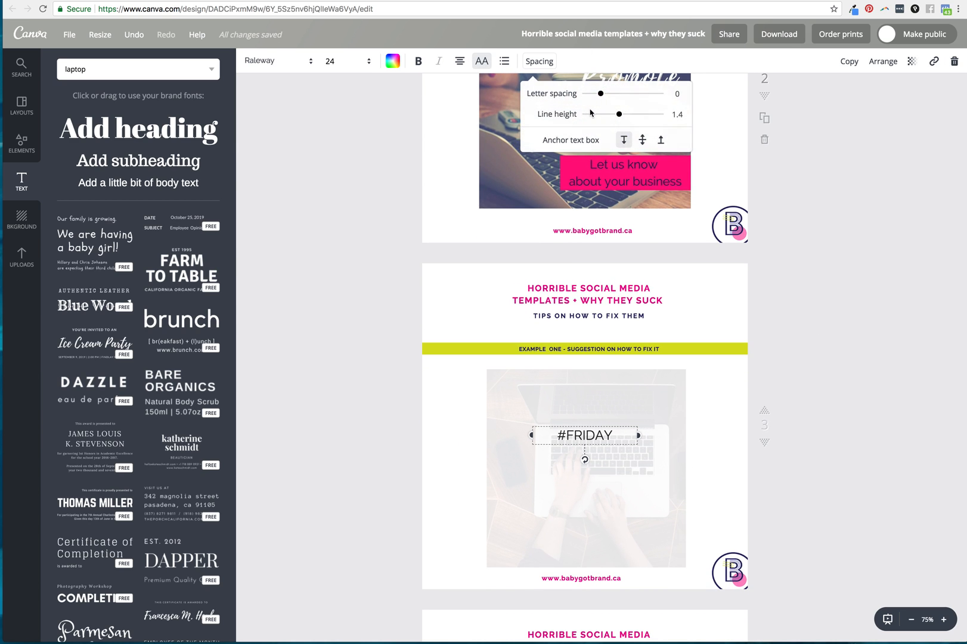
pyautogui.moveTo(601, 97); pyautogui.dragTo(606, 97)
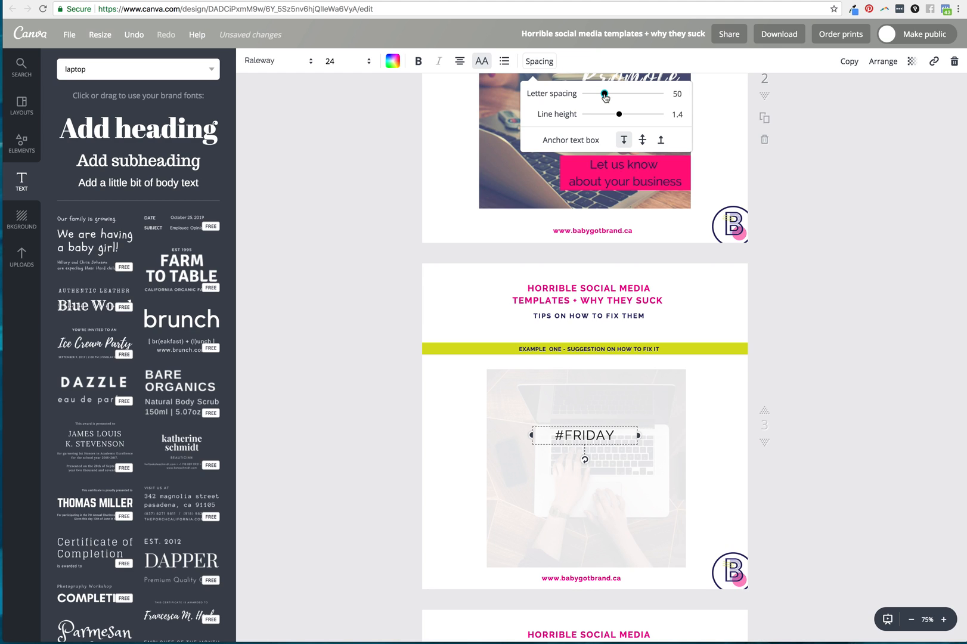
pyautogui.click(846, 176)
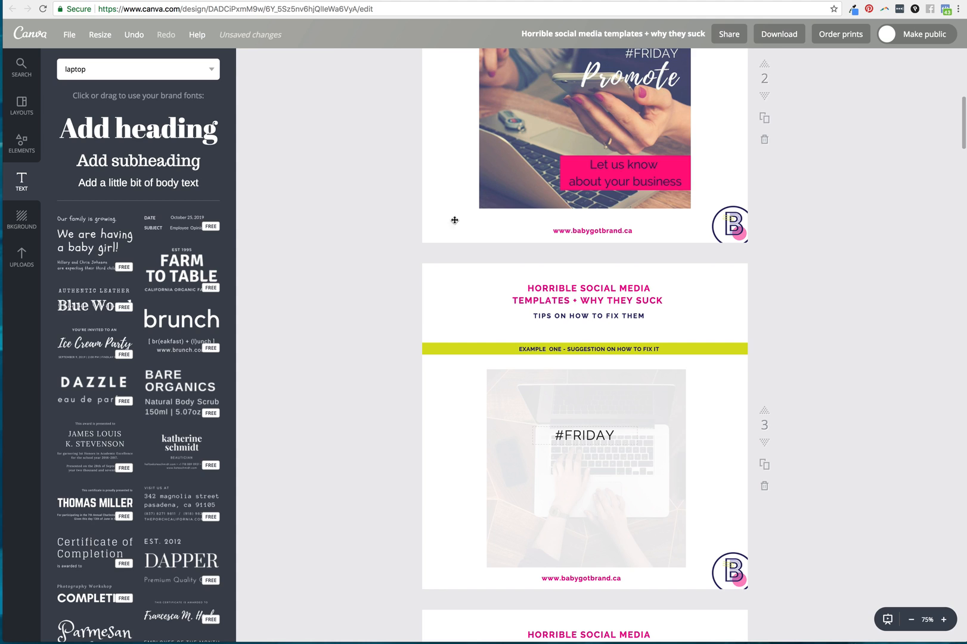
# Step: Make the #FRIDAY text on page 3 bold and colour it hot pink from the Baby Got Brand palette
pyautogui.click(585, 435)
pyautogui.click(418, 64)
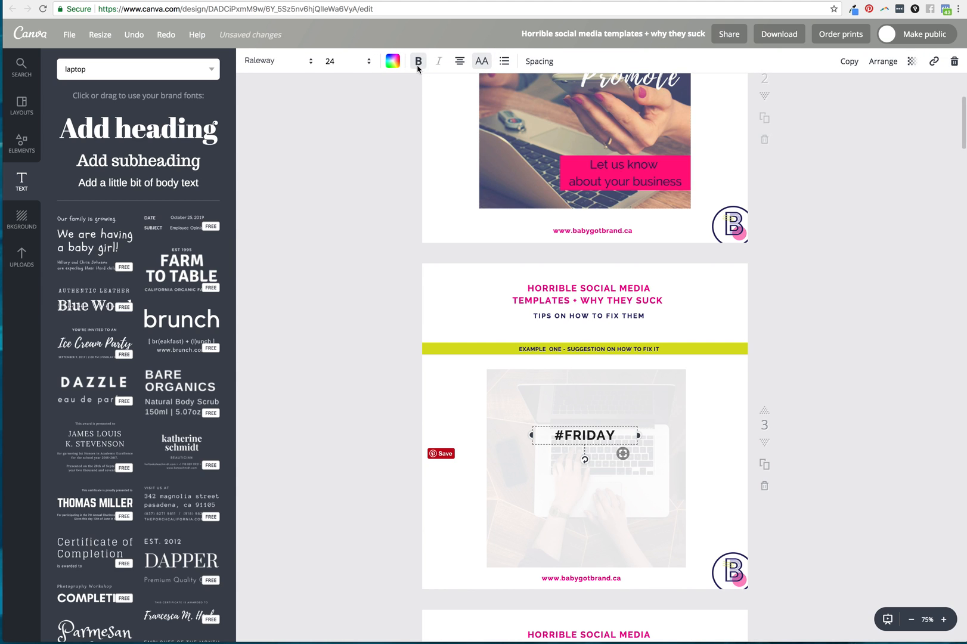
pyautogui.scroll(1, 747, 199)
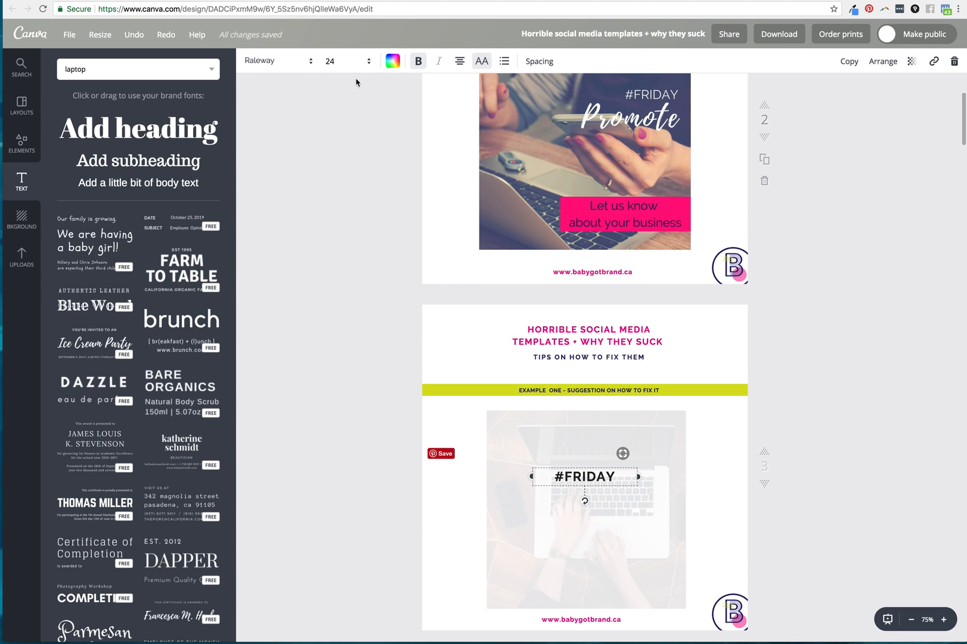
pyautogui.click(393, 61)
pyautogui.click(423, 220)
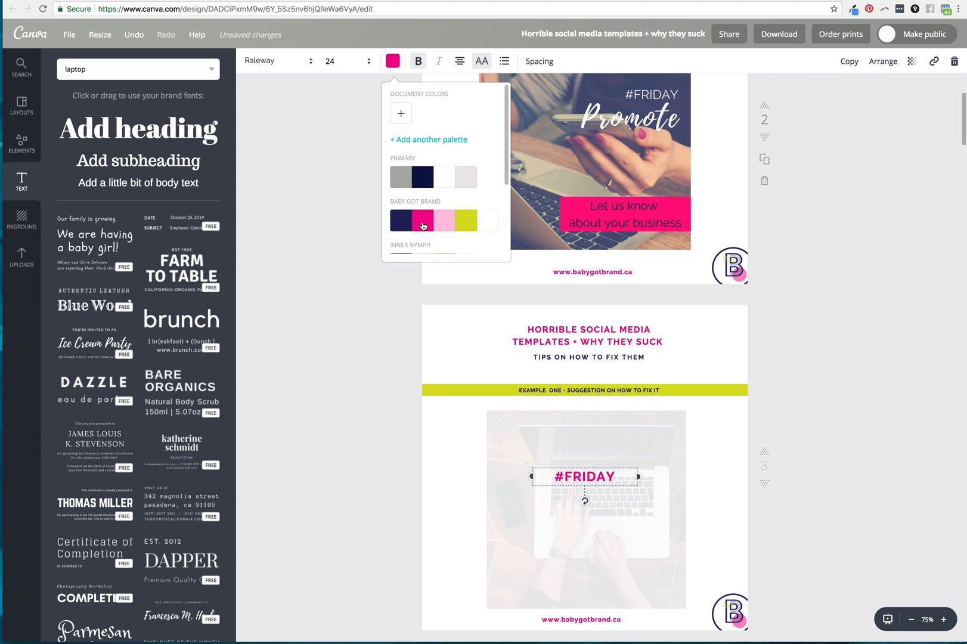
pyautogui.click(841, 338)
# Step: Move the #FRIDAY text slightly lower over the faded laptop photo on page 3
pyautogui.scroll(-3, 841, 338)
pyautogui.moveTo(588, 386); pyautogui.dragTo(588, 394)
pyautogui.scroll(1, 876, 358)
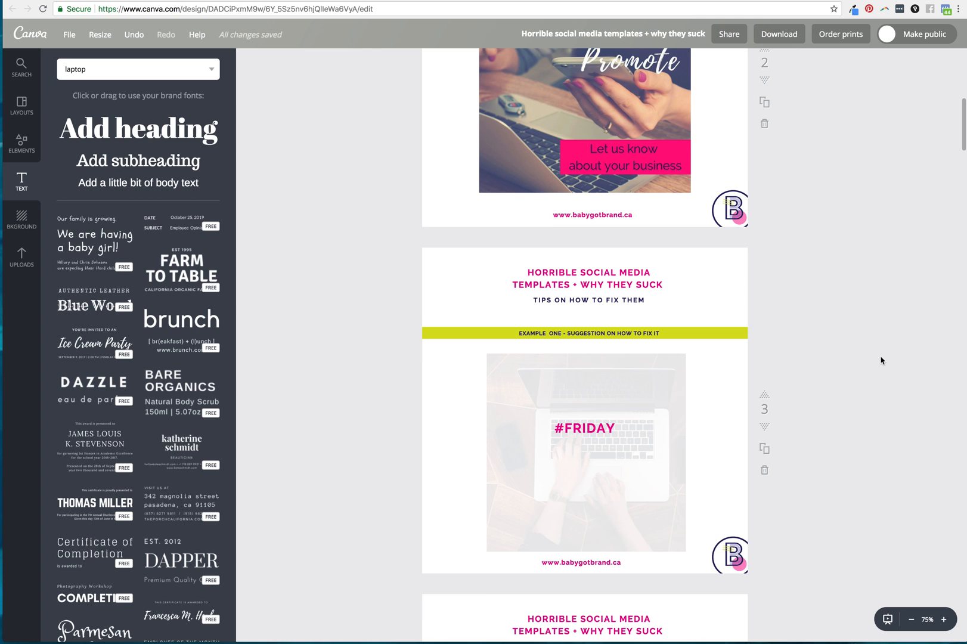
pyautogui.scroll(-2, 881, 360)
pyautogui.scroll(2, 617, 404)
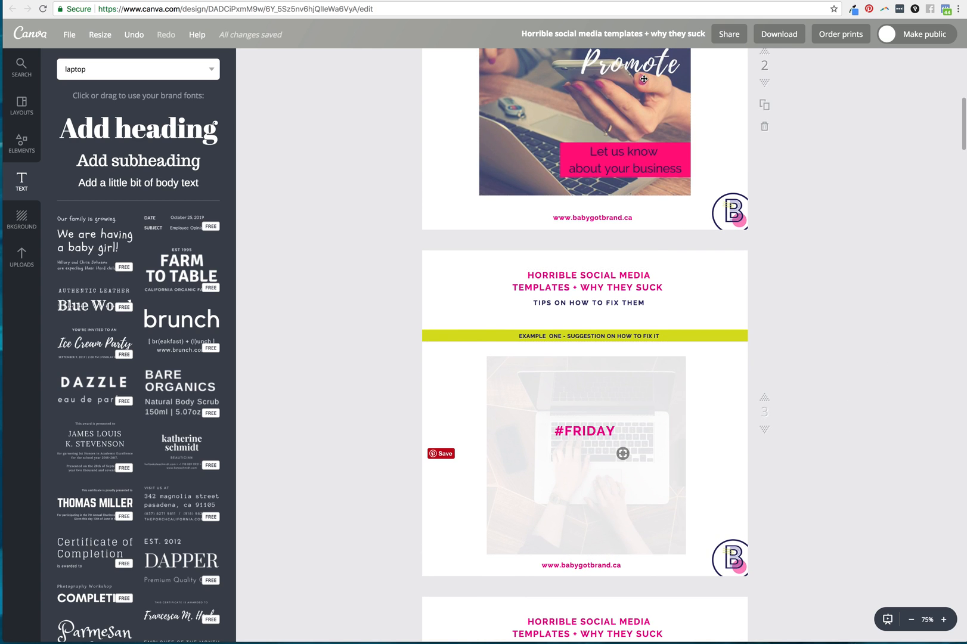
pyautogui.scroll(1, 643, 79)
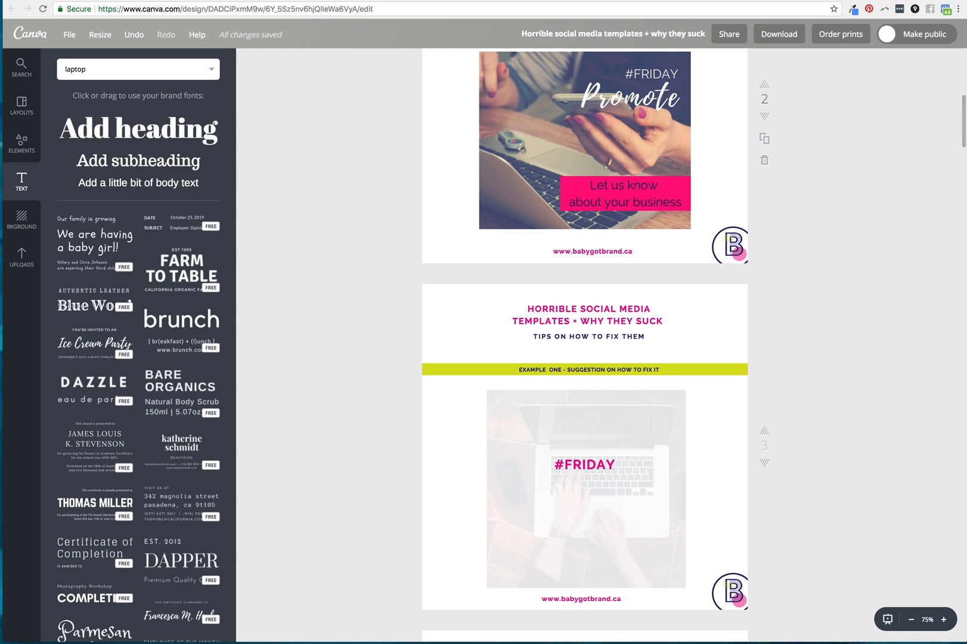
pyautogui.click(18, 257)
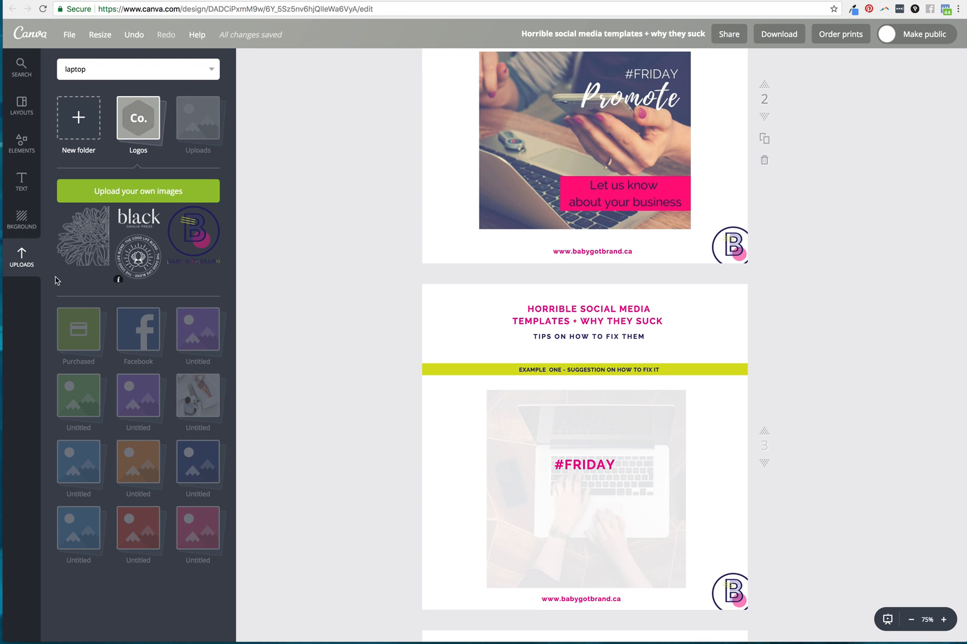
pyautogui.click(22, 177)
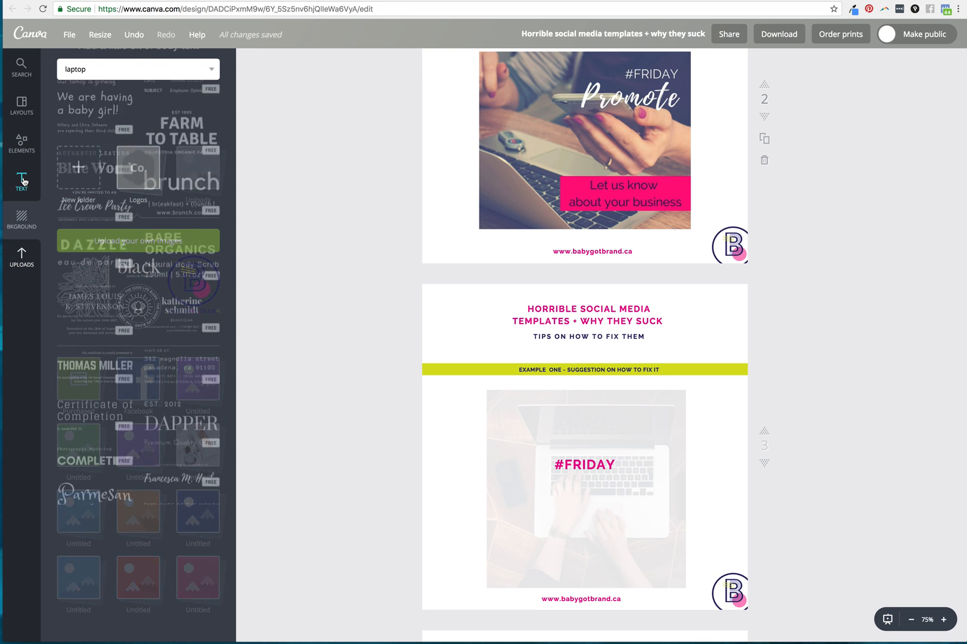
pyautogui.click(159, 160)
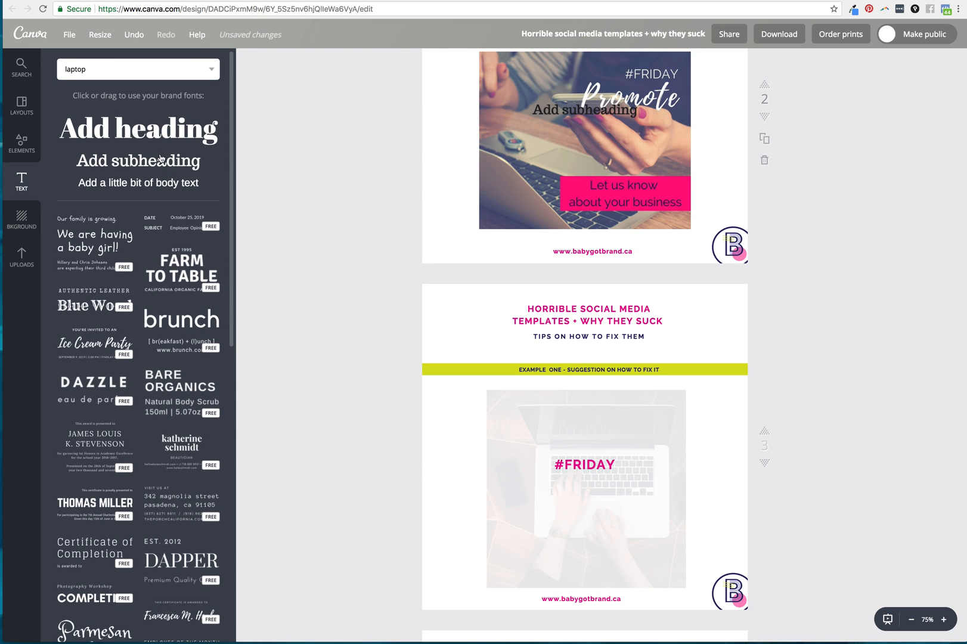
pyautogui.scroll(1, 618, 297)
pyautogui.moveTo(583, 128); pyautogui.dragTo(593, 523)
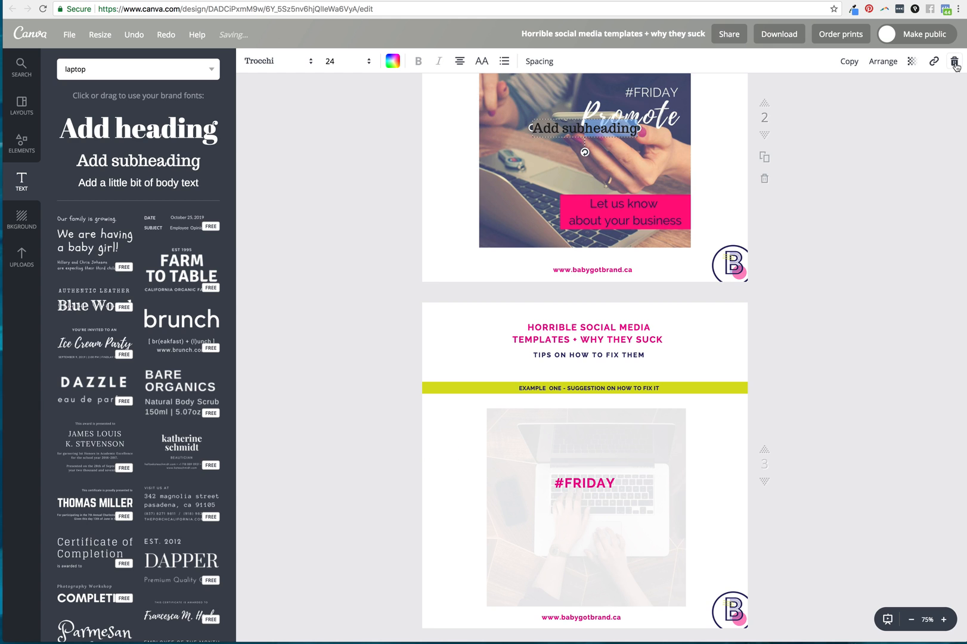
pyautogui.click(864, 432)
# Step: Add a body text box reading "Promote" just below #FRIDAY on page 3
pyautogui.scroll(-4, 865, 453)
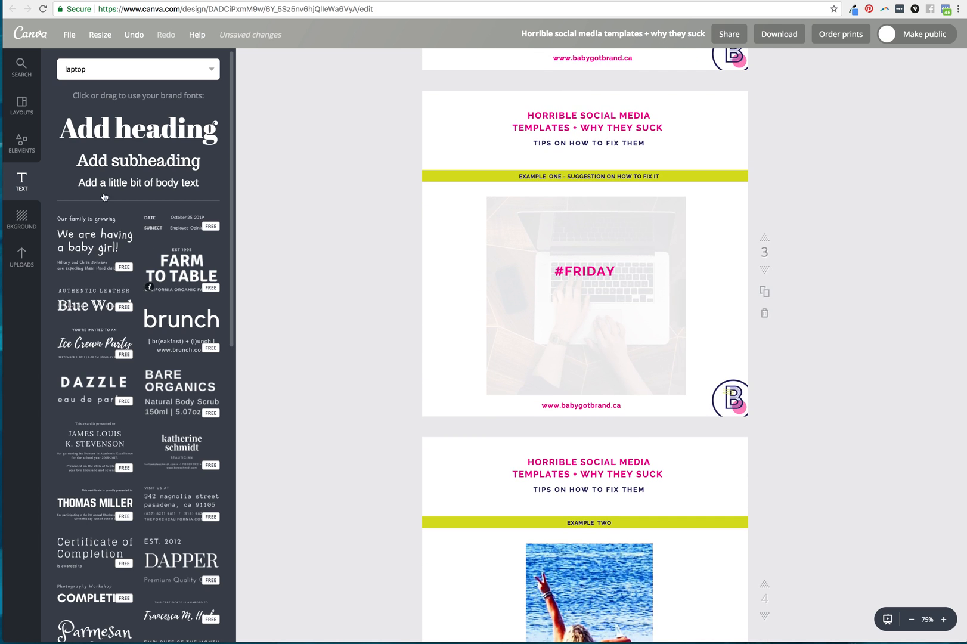
pyautogui.click(121, 184)
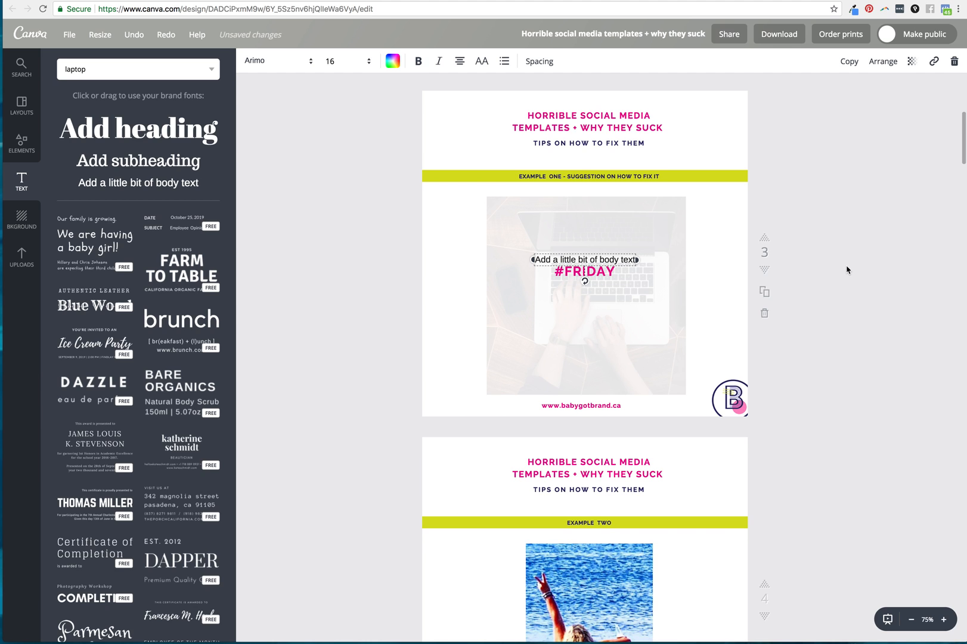
pyautogui.scroll(1, 847, 270)
pyautogui.moveTo(618, 279); pyautogui.dragTo(617, 314)
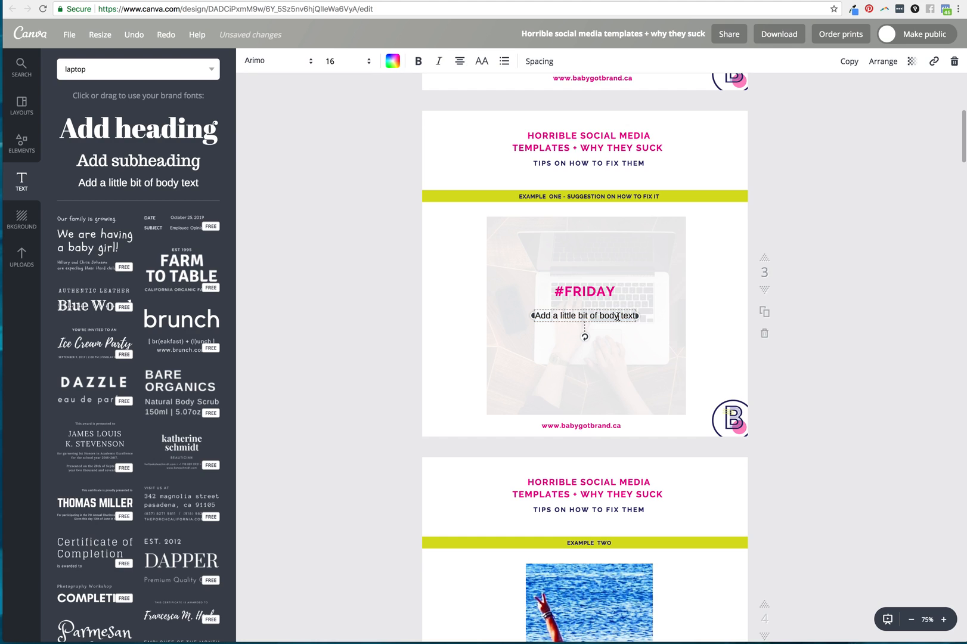
pyautogui.moveTo(634, 317); pyautogui.dragTo(527, 315)
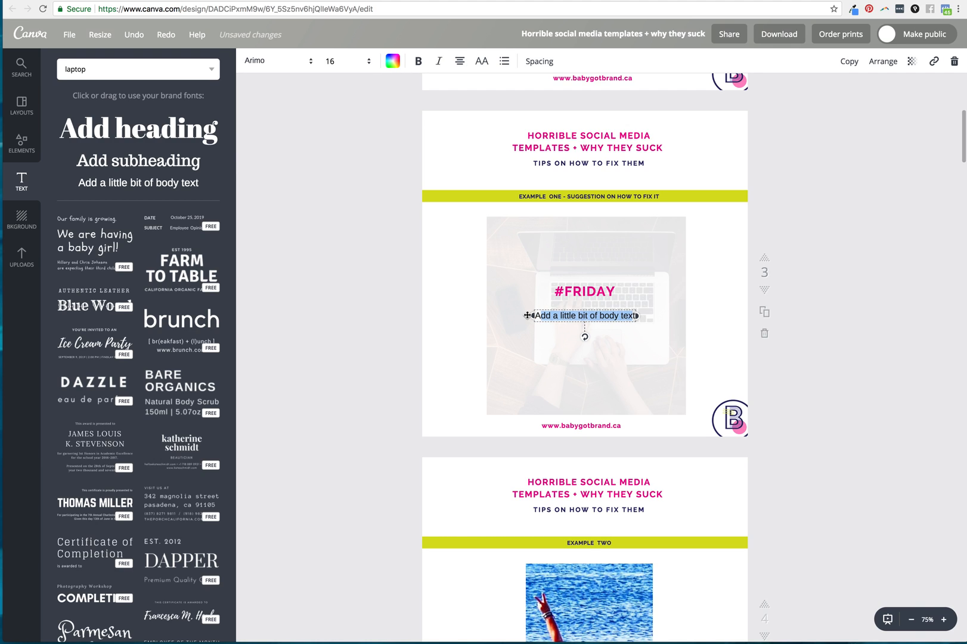
pyautogui.write('t')
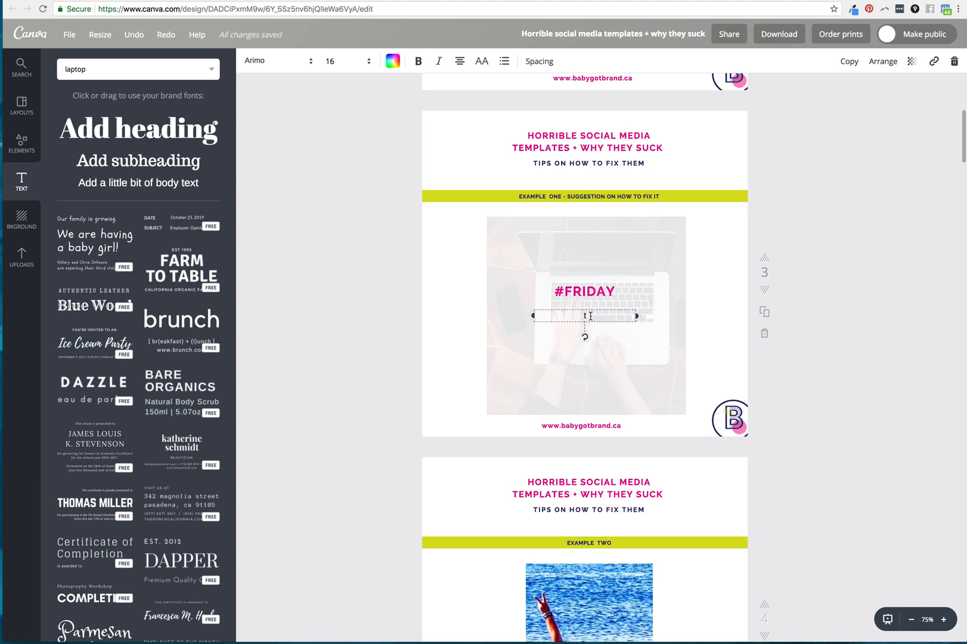
pyautogui.write('romote')
# Step: Set the "Promote" text on page 3 in the Ernest and Emily font at size 56
pyautogui.click(271, 69)
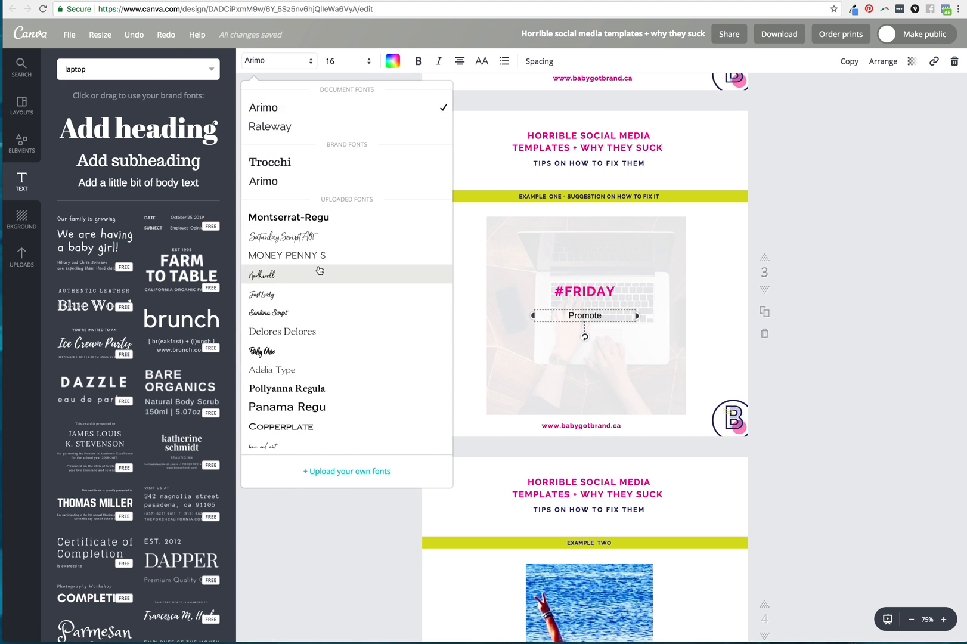
pyautogui.scroll(-3, 320, 270)
pyautogui.scroll(-3, 320, 270)
pyautogui.click(292, 294)
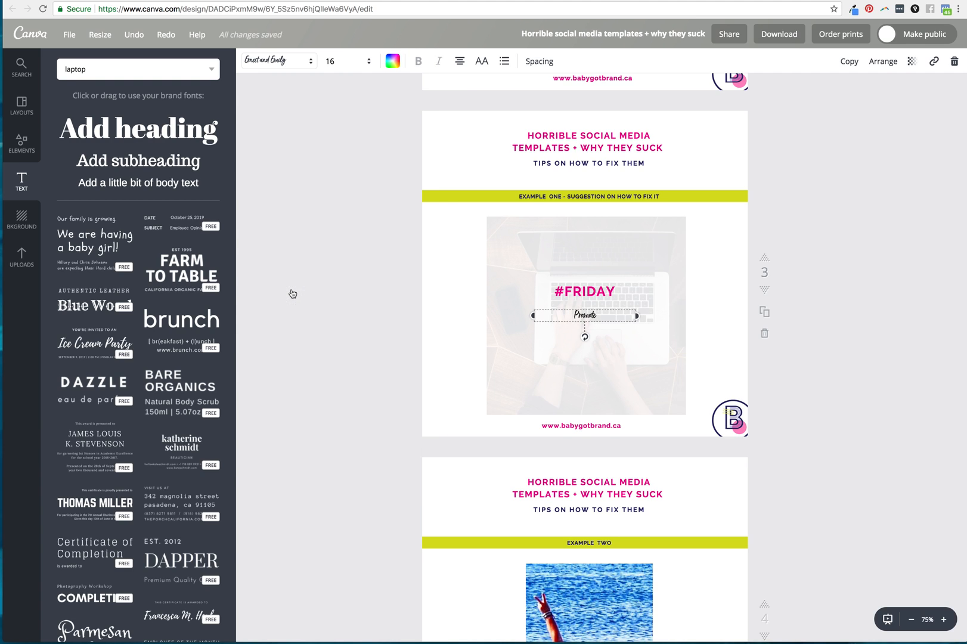
pyautogui.click(330, 61)
pyautogui.click(337, 251)
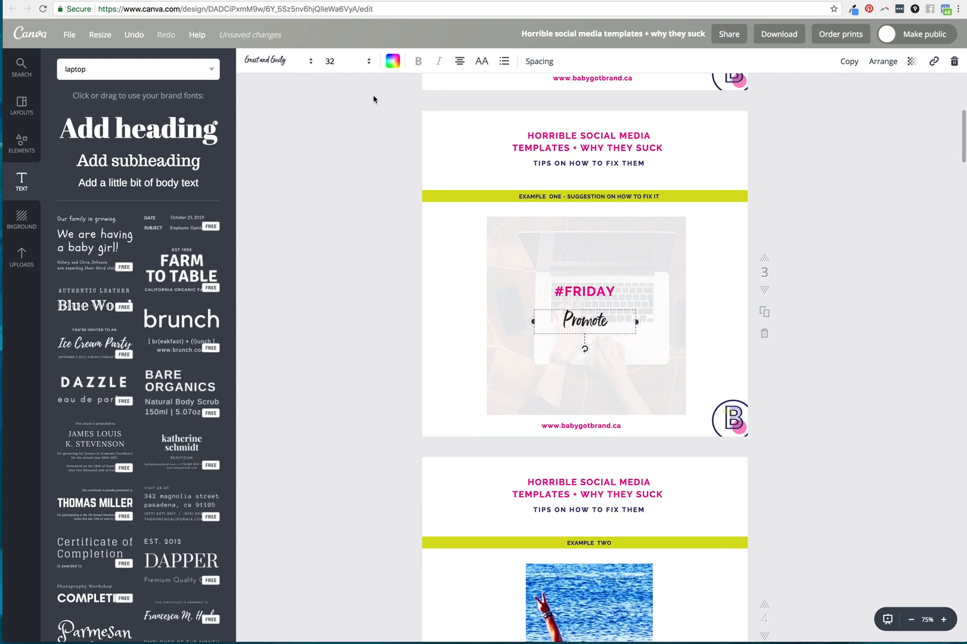
pyautogui.click(330, 61)
pyautogui.click(337, 316)
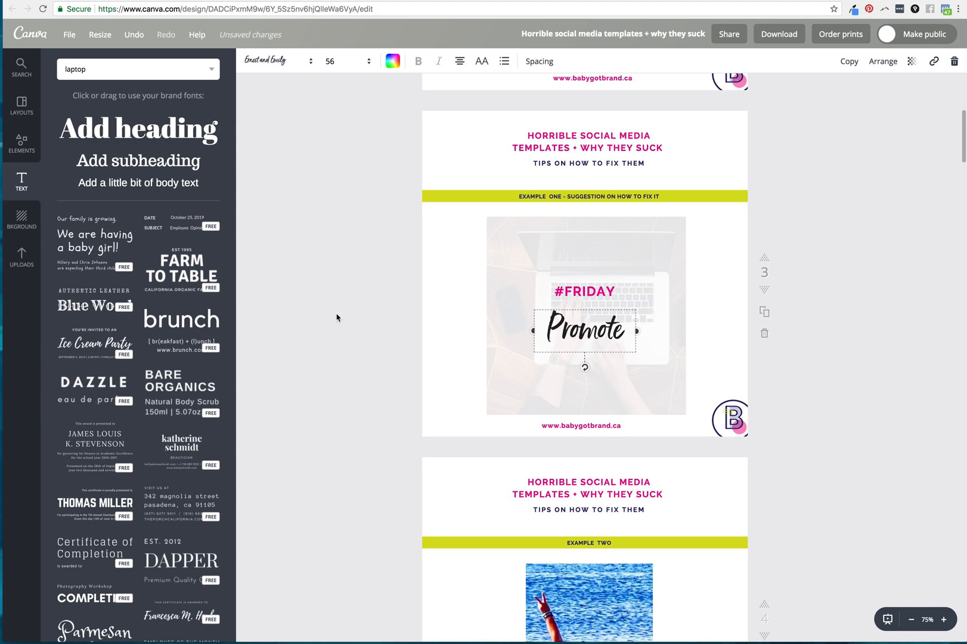
pyautogui.click(889, 337)
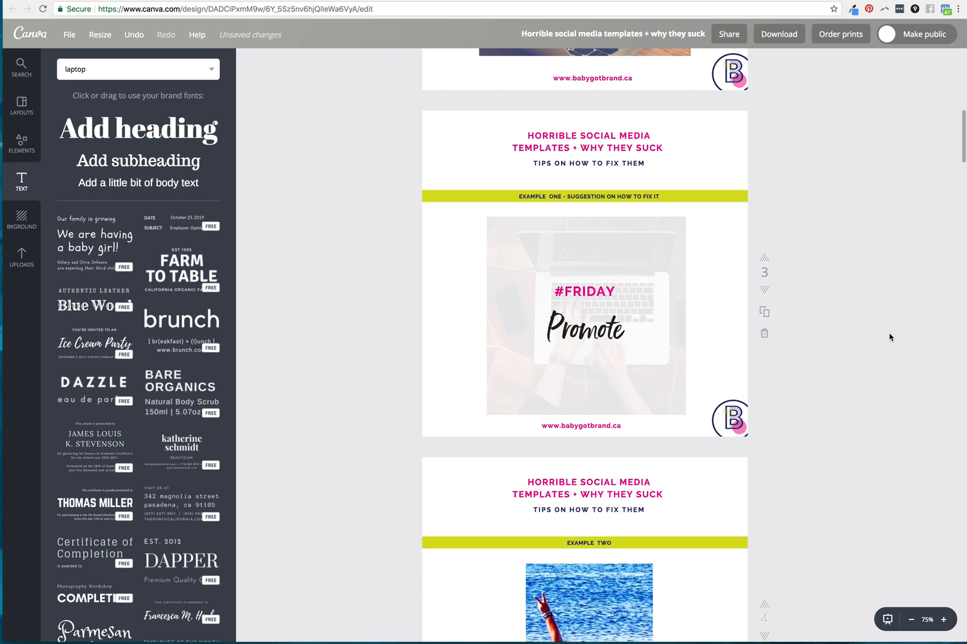
# Step: Colour the "Promote" text navy from the Baby Got Brand palette and move it up closer to #FRIDAY
pyautogui.scroll(3, 870, 262)
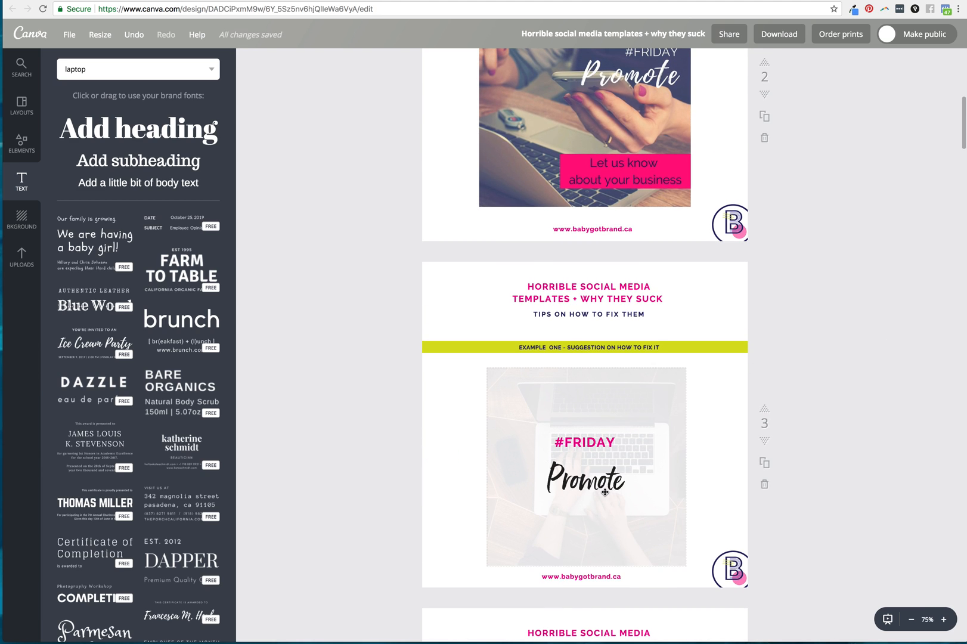
pyautogui.click(640, 480)
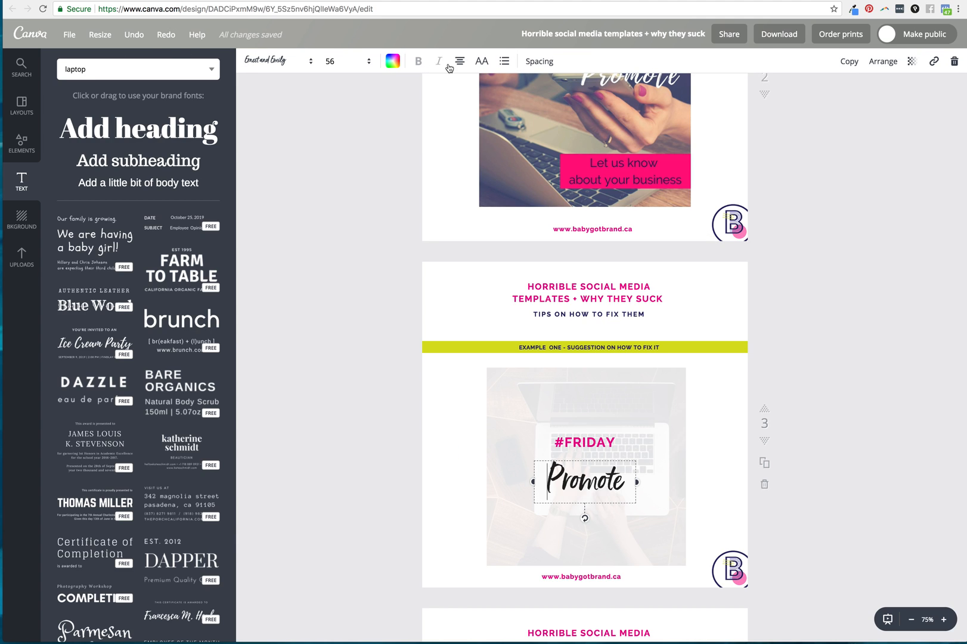
pyautogui.click(393, 62)
pyautogui.click(400, 220)
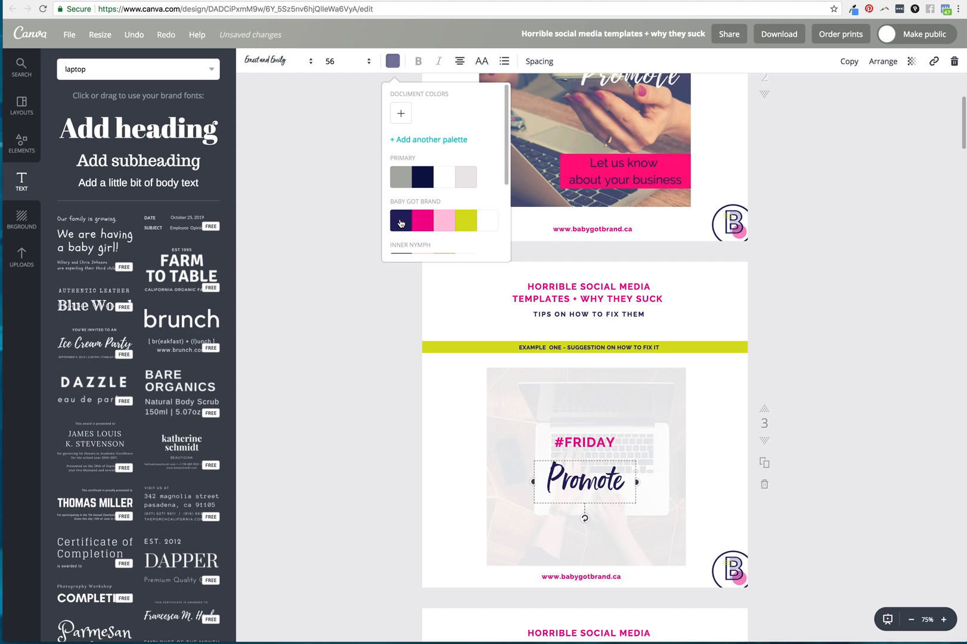
pyautogui.click(888, 351)
pyautogui.moveTo(609, 491); pyautogui.dragTo(609, 482)
pyautogui.click(888, 406)
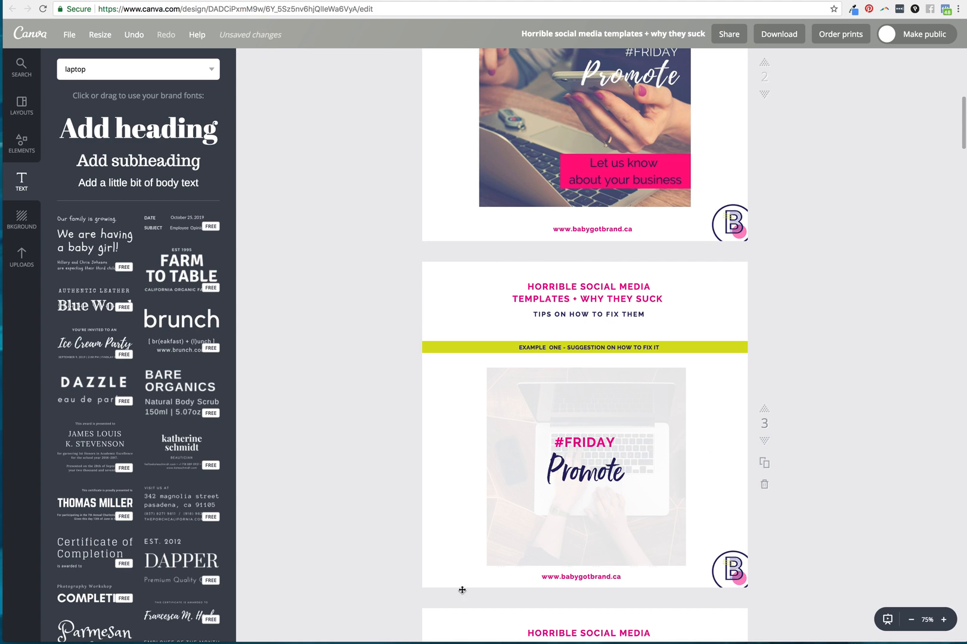
# Step: Search for "square", add the dark red square and shape it into a photo-wide band below "Promote" on page 3
pyautogui.click(133, 69)
pyautogui.press('BackSpace')
pyautogui.write('square')
pyautogui.press('Return')
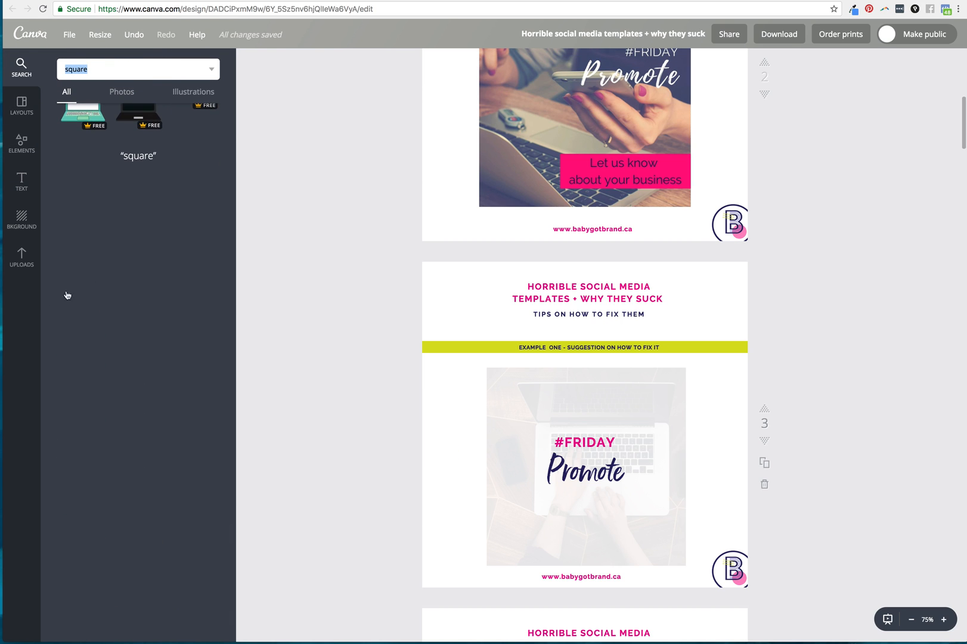
pyautogui.click(84, 304)
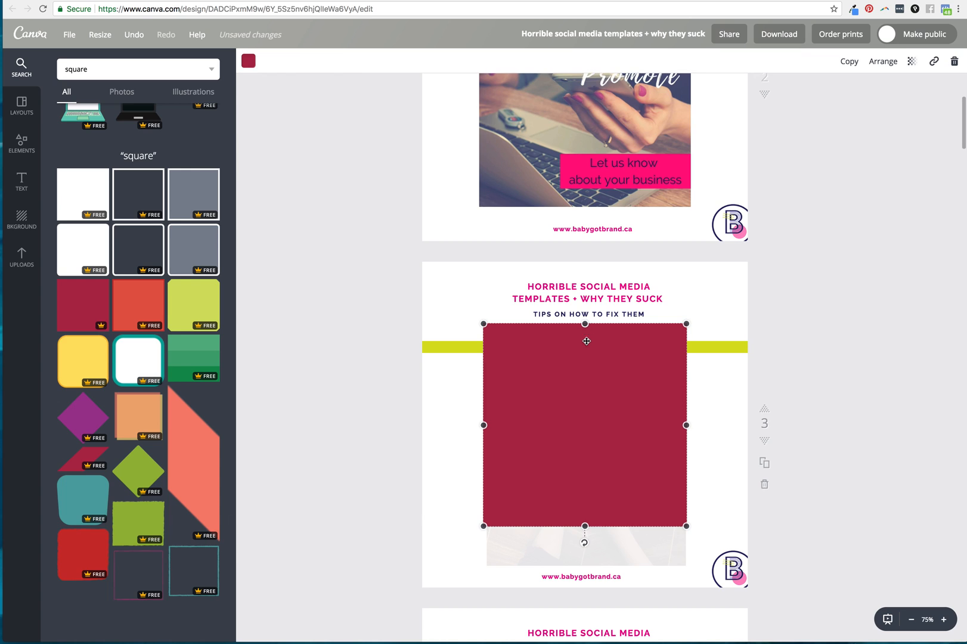
pyautogui.moveTo(584, 456); pyautogui.dragTo(588, 521)
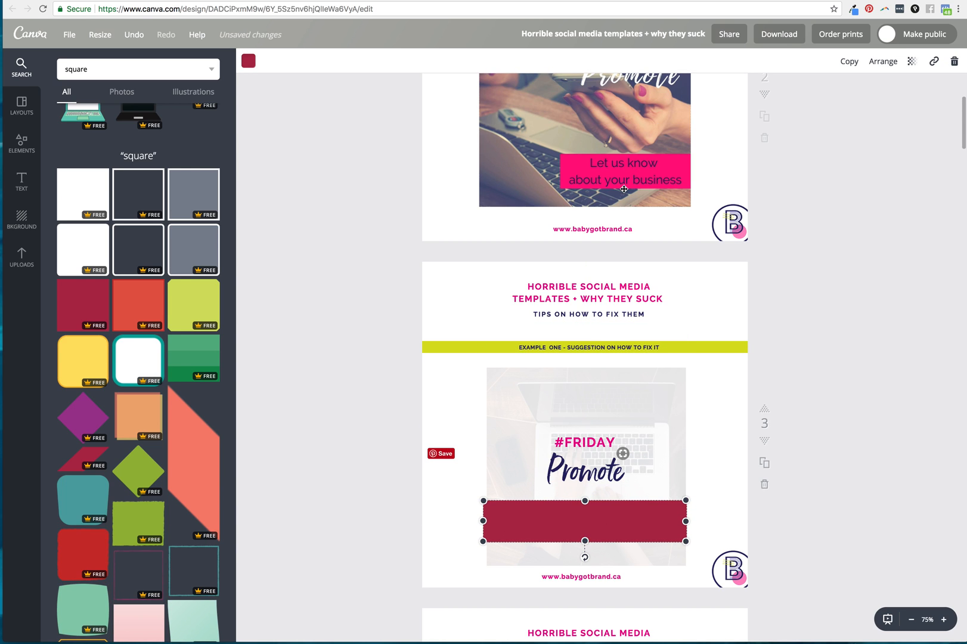
# Step: Recolour the band below "Promote" hot pink from the Baby Got Brand palette
pyautogui.click(248, 60)
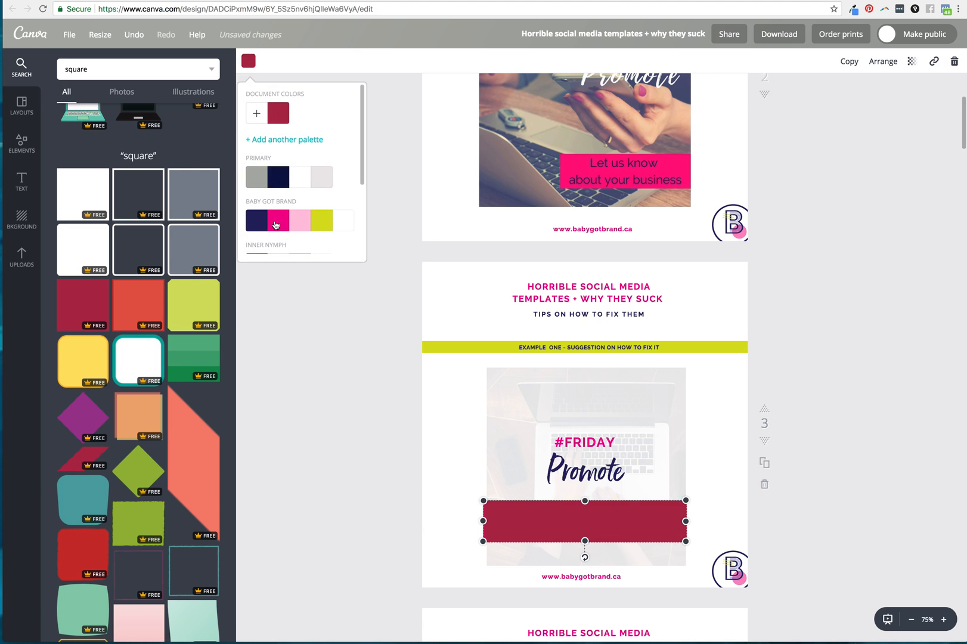
pyautogui.click(276, 225)
pyautogui.click(875, 458)
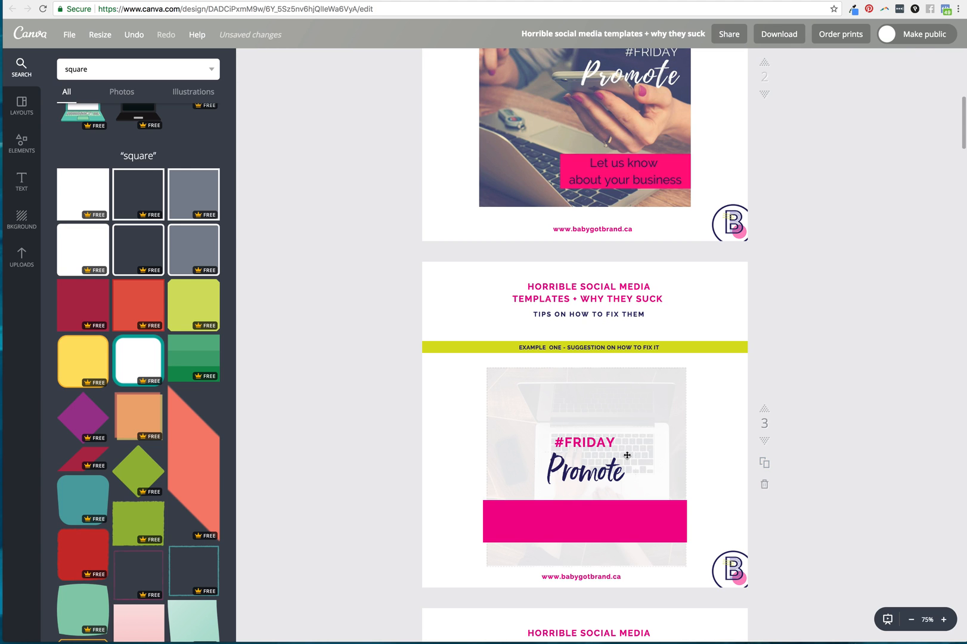
# Step: Move the #FRIDAY and "Promote" texts together slightly up, away from the pink band
pyautogui.moveTo(587, 436); pyautogui.dragTo(587, 429)
pyautogui.click(85, 249)
pyautogui.press('Delete')
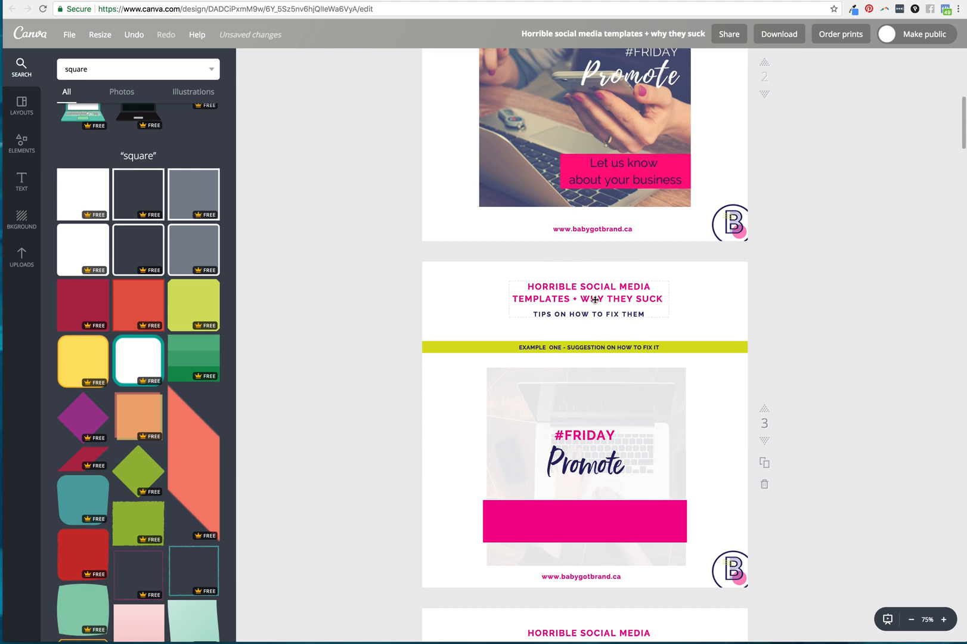
# Step: Add Raleway body text reading "let us know about your business" on page 3 and place it on two lines within the pink band
pyautogui.click(25, 192)
pyautogui.click(154, 188)
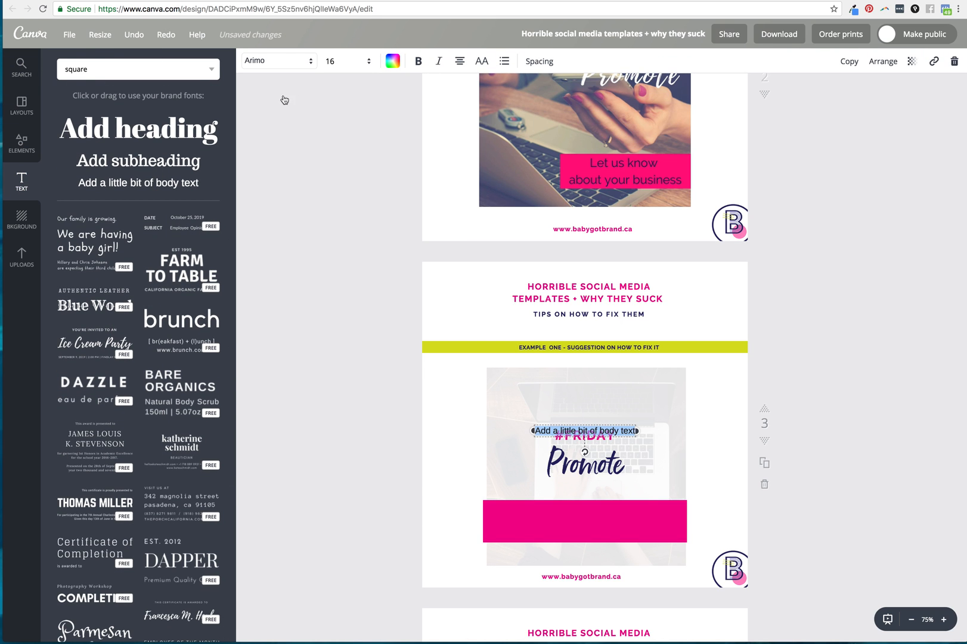
pyautogui.click(277, 60)
pyautogui.click(283, 143)
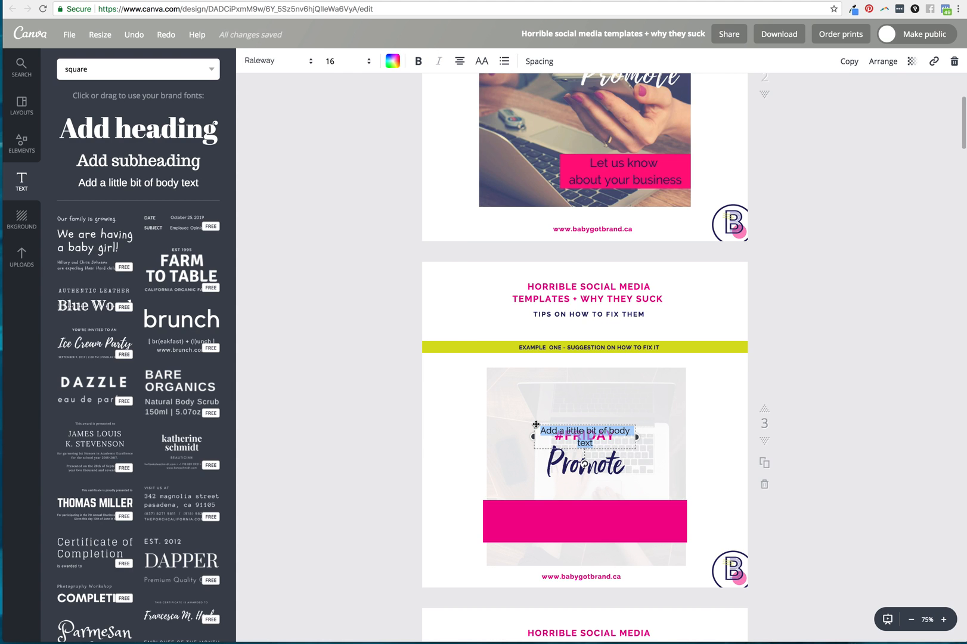
pyautogui.press('BackSpace')
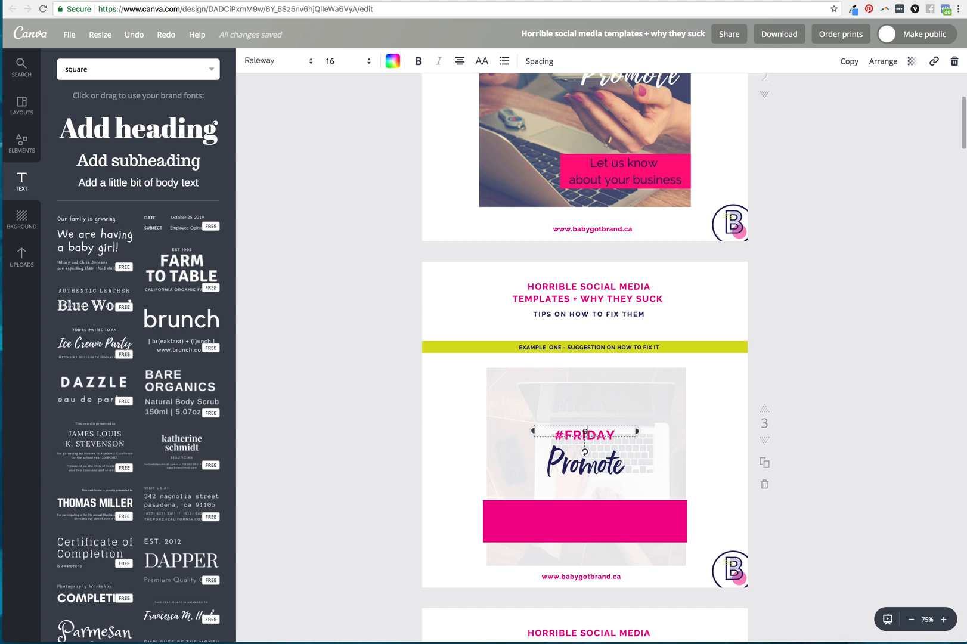
pyautogui.write('let us know about your business')
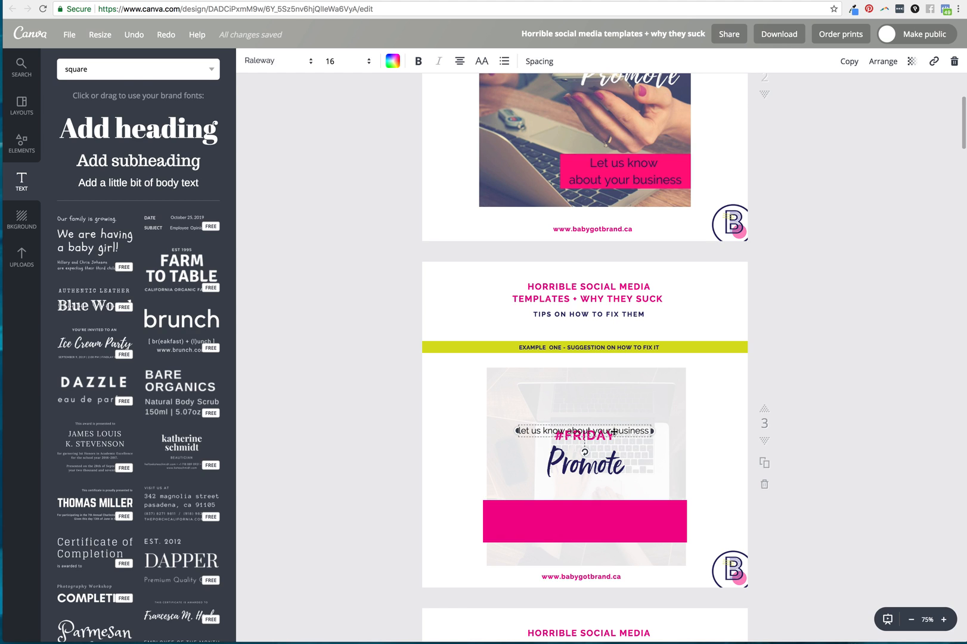
pyautogui.moveTo(654, 430); pyautogui.dragTo(617, 512)
pyautogui.click(831, 425)
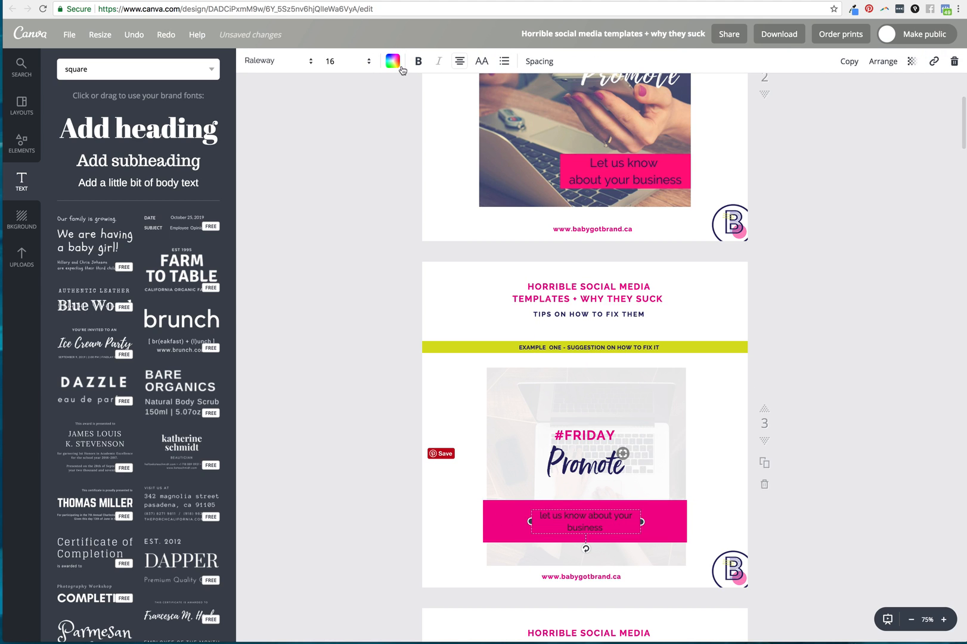
# Step: Colour the text in the pink band white and set it in uppercase
pyautogui.click(392, 61)
pyautogui.click(446, 182)
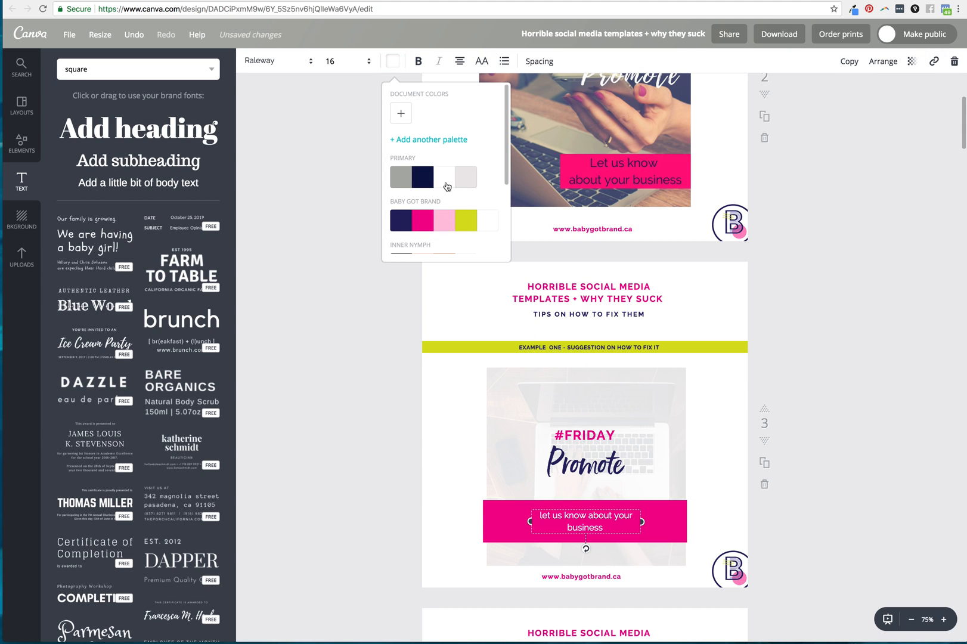
pyautogui.click(484, 61)
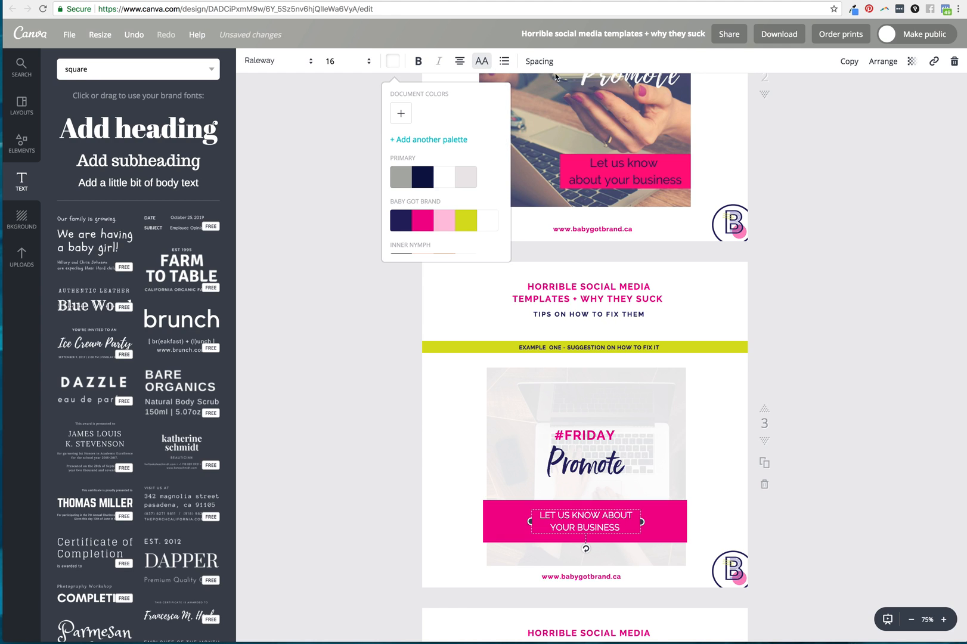
# Step: Set the band text's letter spacing to 110 and nudge the text slightly sideways within the pink band
pyautogui.click(539, 62)
pyautogui.click(539, 62)
pyautogui.moveTo(602, 94); pyautogui.dragTo(609, 94)
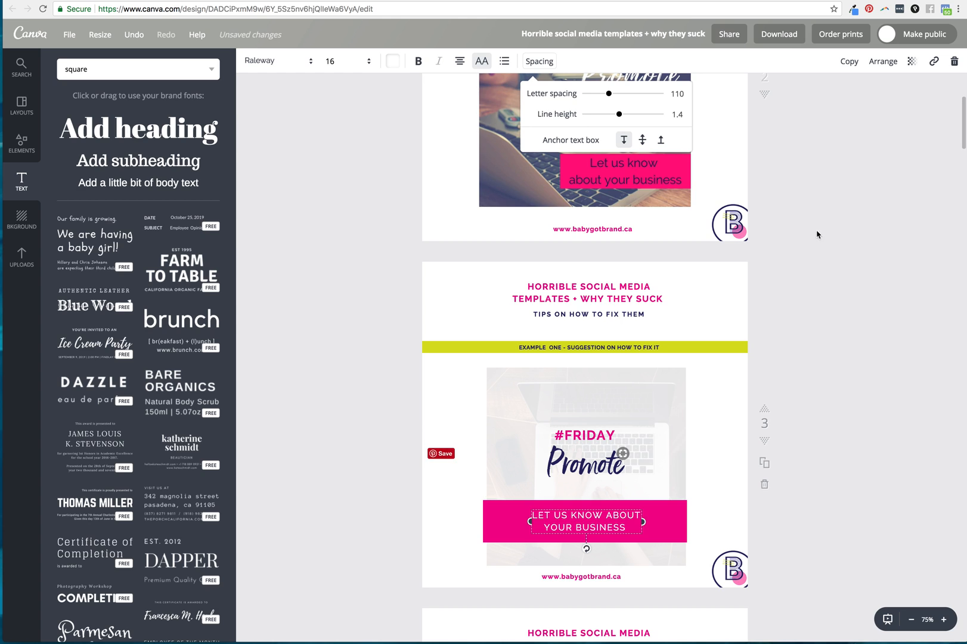
pyautogui.click(848, 231)
pyautogui.moveTo(593, 523); pyautogui.dragTo(596, 523)
# Step: Trim both ends of the pink band on page 3 so it matches the width of the photo behind it
pyautogui.scroll(5, 844, 455)
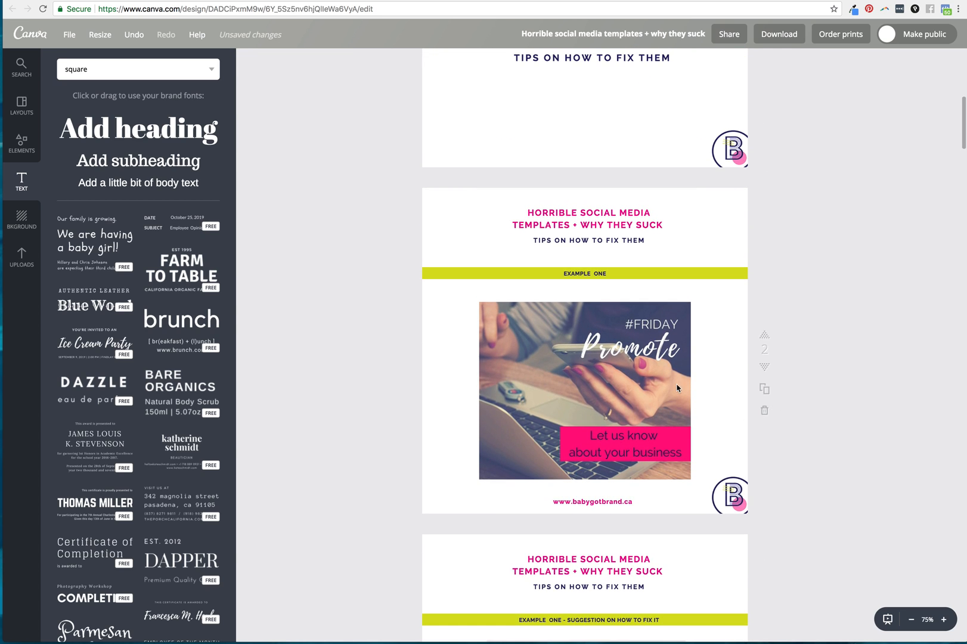
pyautogui.scroll(-6, 663, 382)
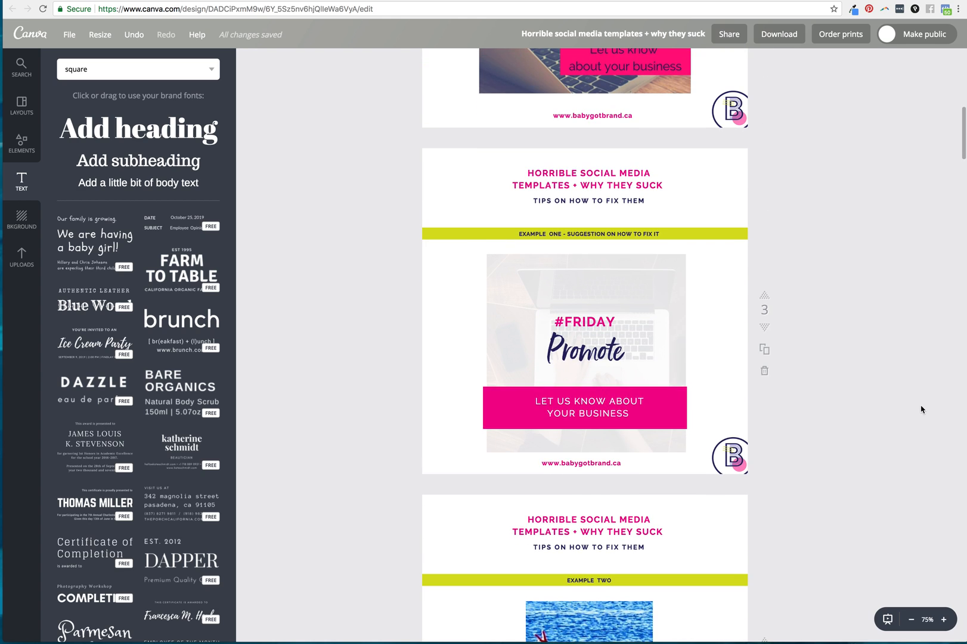
pyautogui.click(486, 411)
pyautogui.moveTo(484, 407); pyautogui.dragTo(486, 410)
pyautogui.click(842, 399)
pyautogui.click(679, 408)
pyautogui.moveTo(687, 408); pyautogui.dragTo(685, 408)
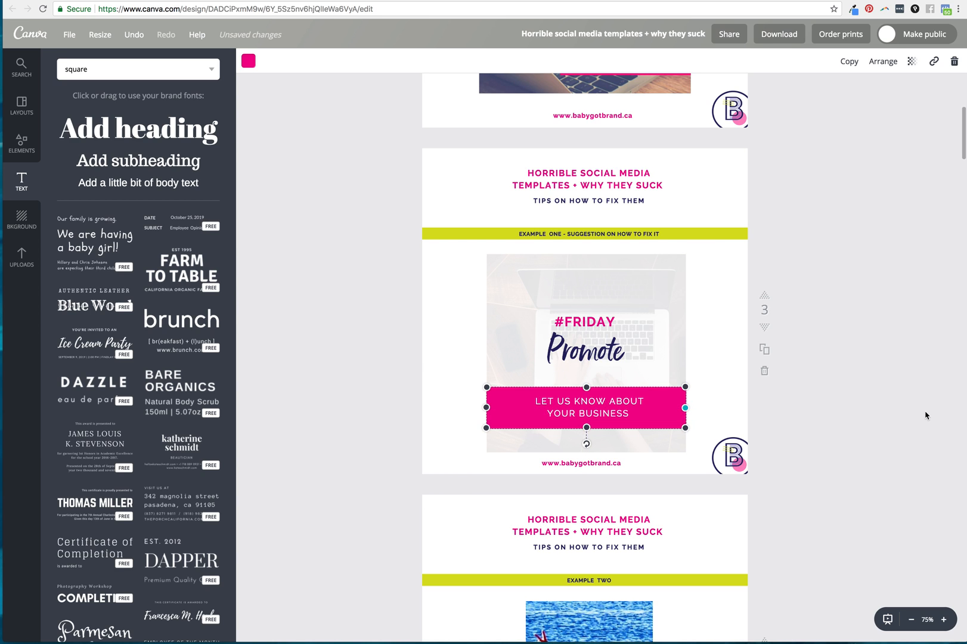
pyautogui.click(886, 412)
# Step: Search for "woman swimming" and add the photo of the woman in a black hat lying at the edge of a pool
pyautogui.scroll(-5, 887, 414)
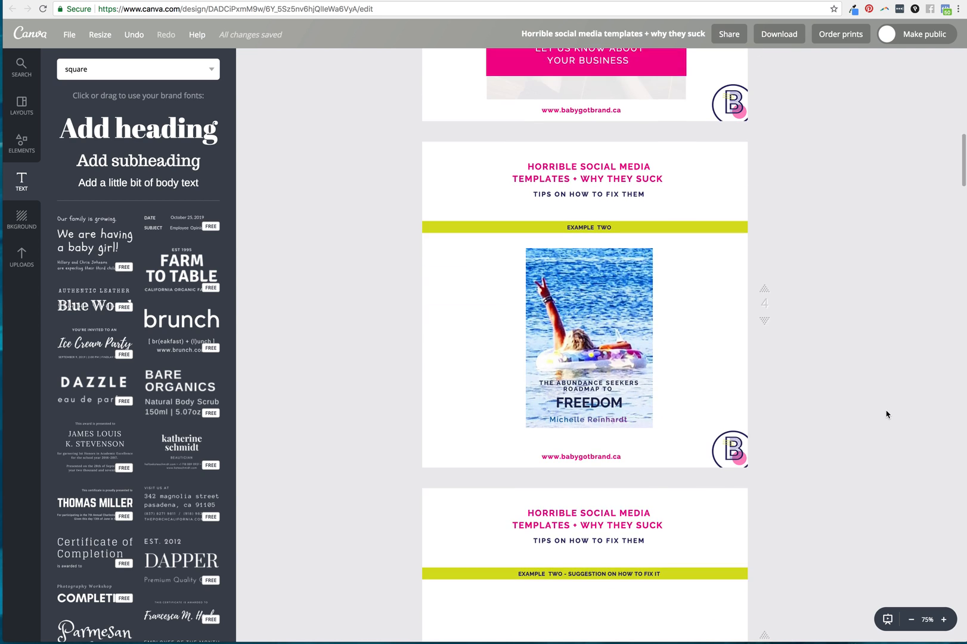
pyautogui.scroll(-2, 887, 413)
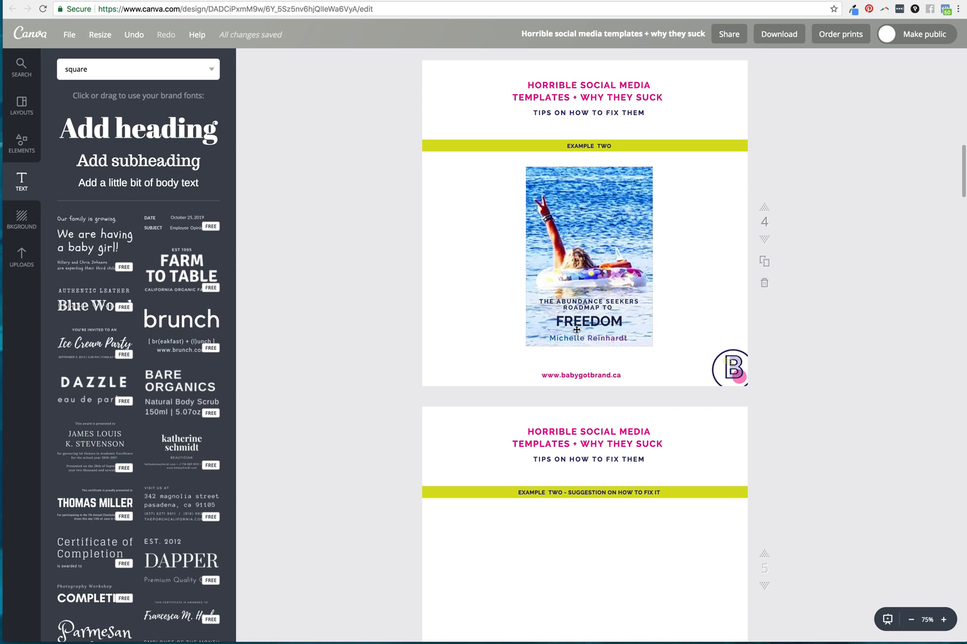
pyautogui.scroll(-4, 849, 359)
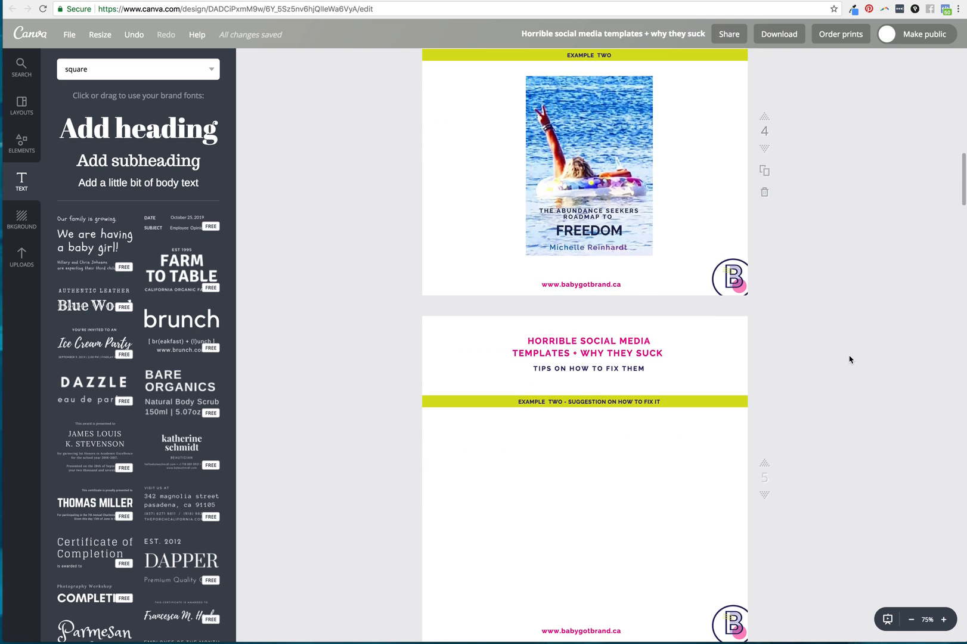
pyautogui.scroll(3, 849, 359)
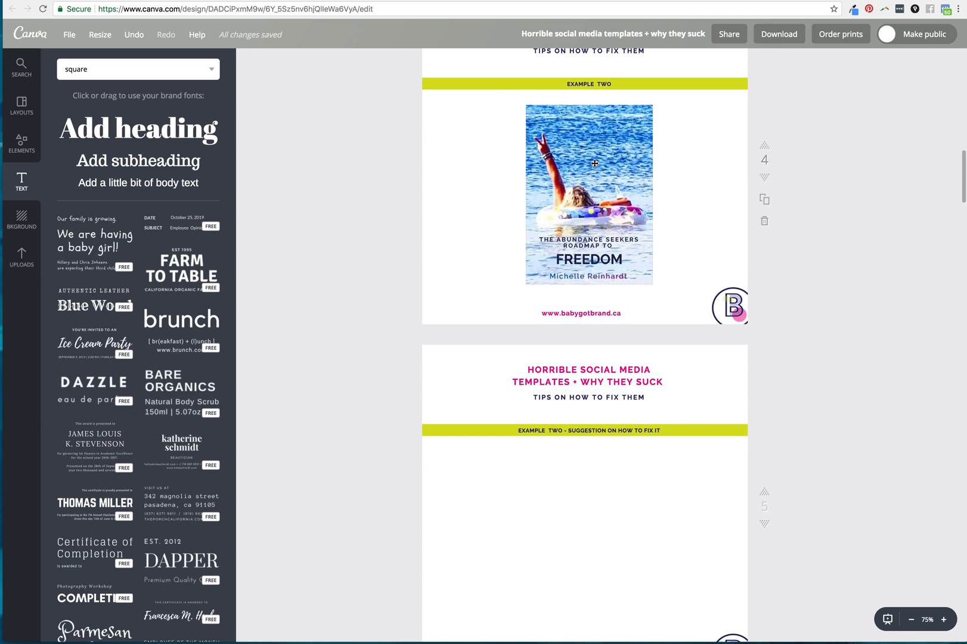
pyautogui.scroll(-2, 594, 163)
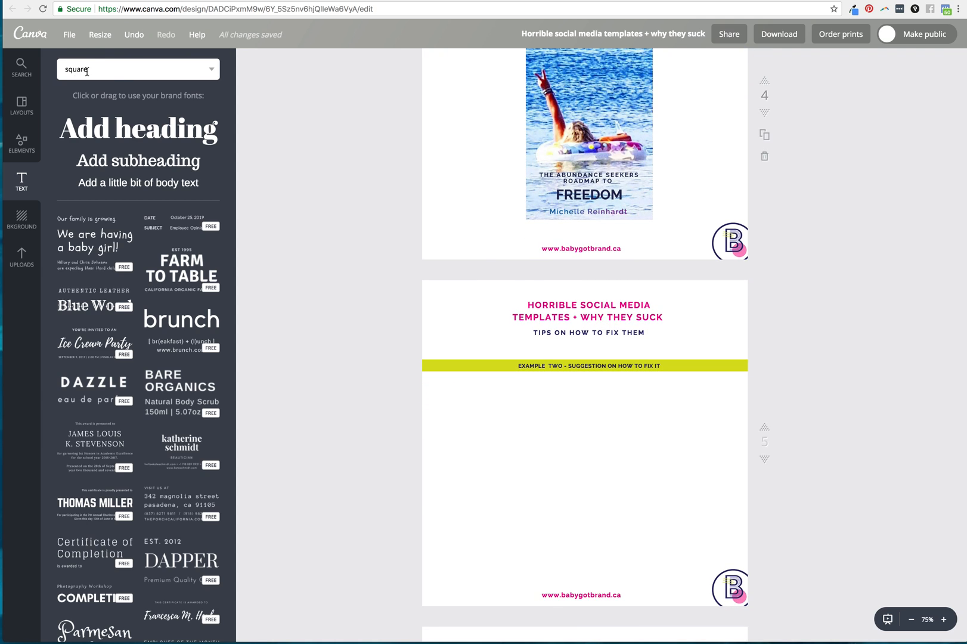
pyautogui.press('Return')
pyautogui.write('woman swimming')
pyautogui.press('Return')
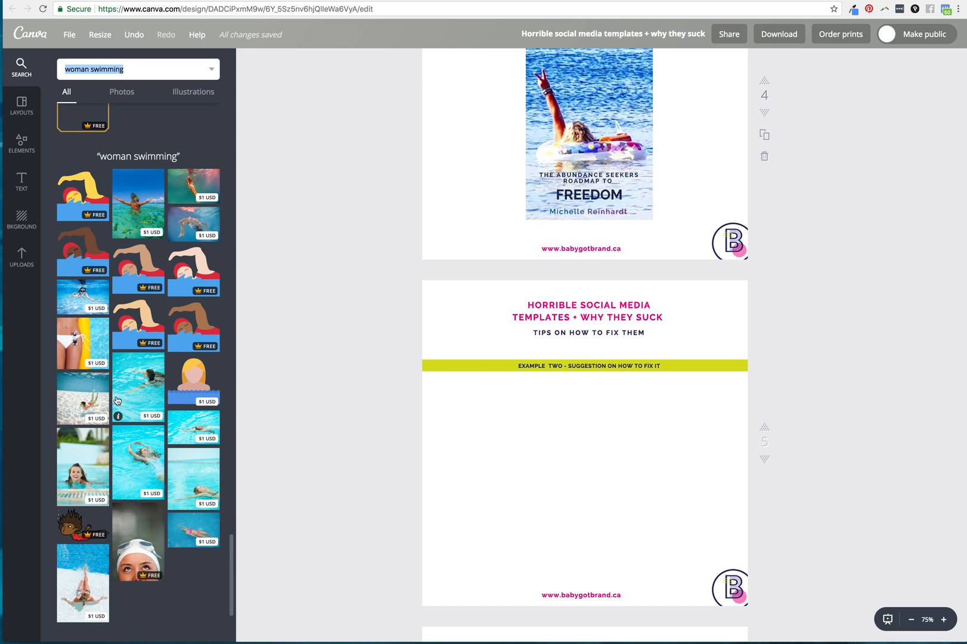
pyautogui.scroll(-3, 117, 403)
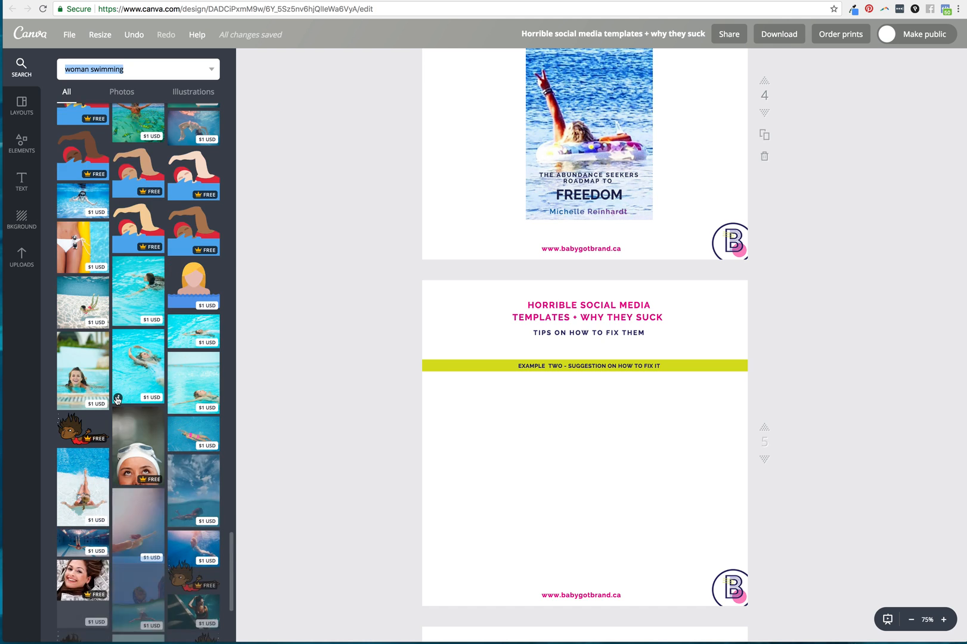
pyautogui.scroll(-1, 117, 400)
pyautogui.scroll(-3, 117, 400)
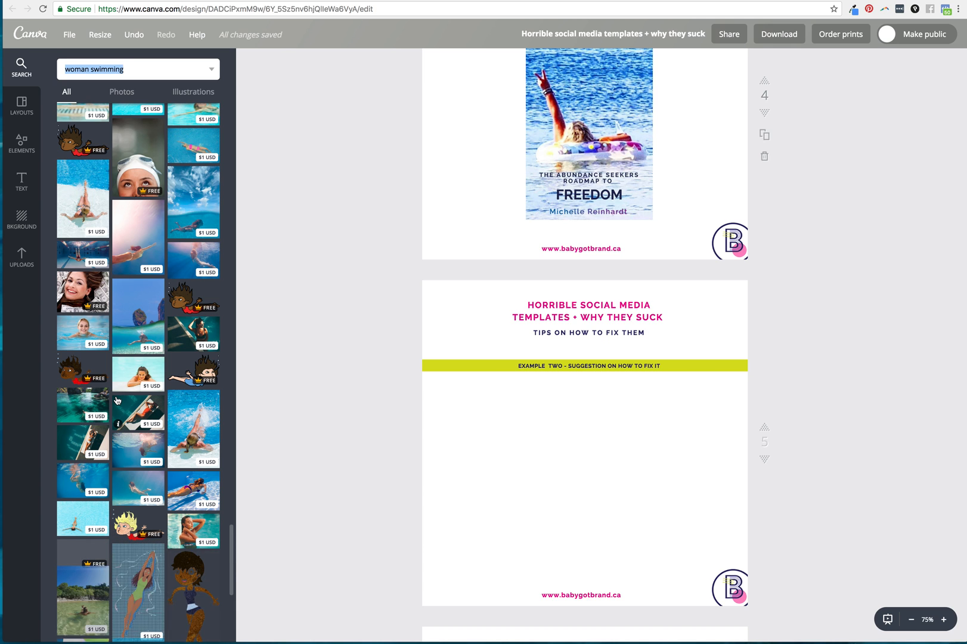
pyautogui.scroll(-5, 116, 400)
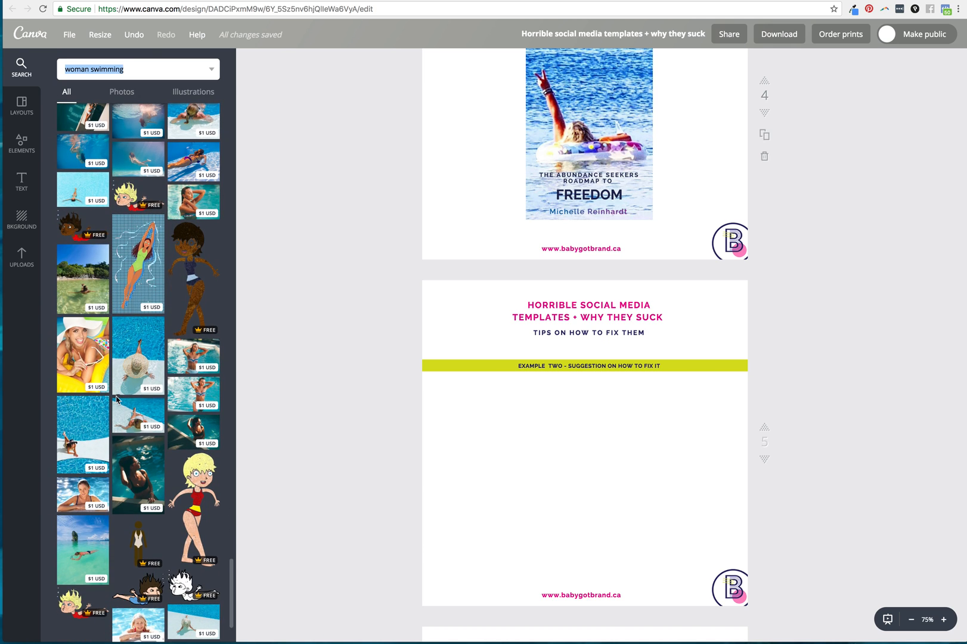
pyautogui.scroll(-1, 117, 400)
pyautogui.click(84, 405)
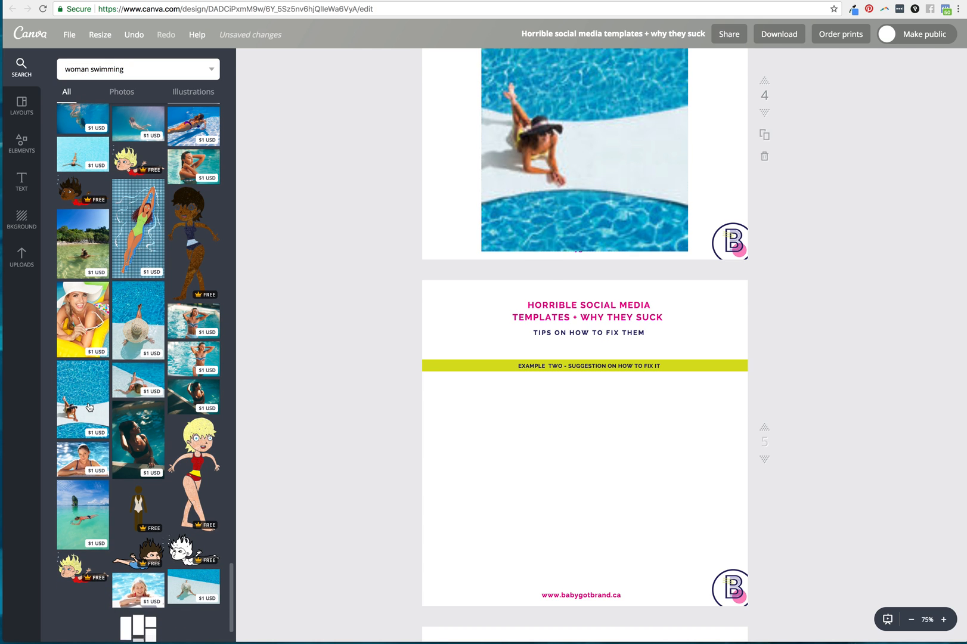
# Step: Move the pool photo to page 5, scale it down and centre it between the lime heading band and the website address
pyautogui.moveTo(564, 224); pyautogui.dragTo(611, 486)
pyautogui.moveTo(689, 287); pyautogui.dragTo(594, 437)
pyautogui.moveTo(560, 473); pyautogui.dragTo(609, 432)
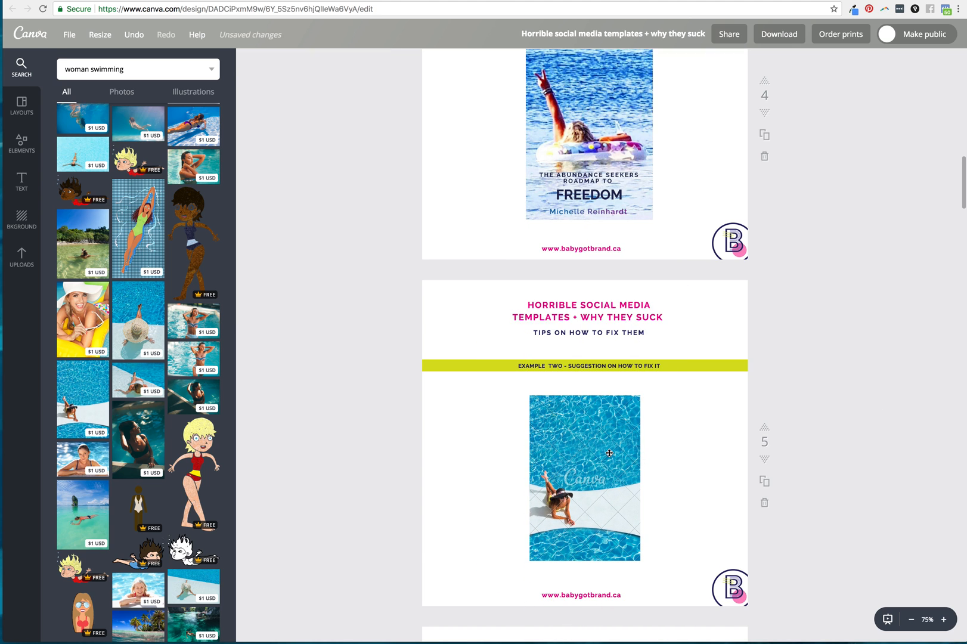
pyautogui.moveTo(644, 563); pyautogui.dragTo(647, 567)
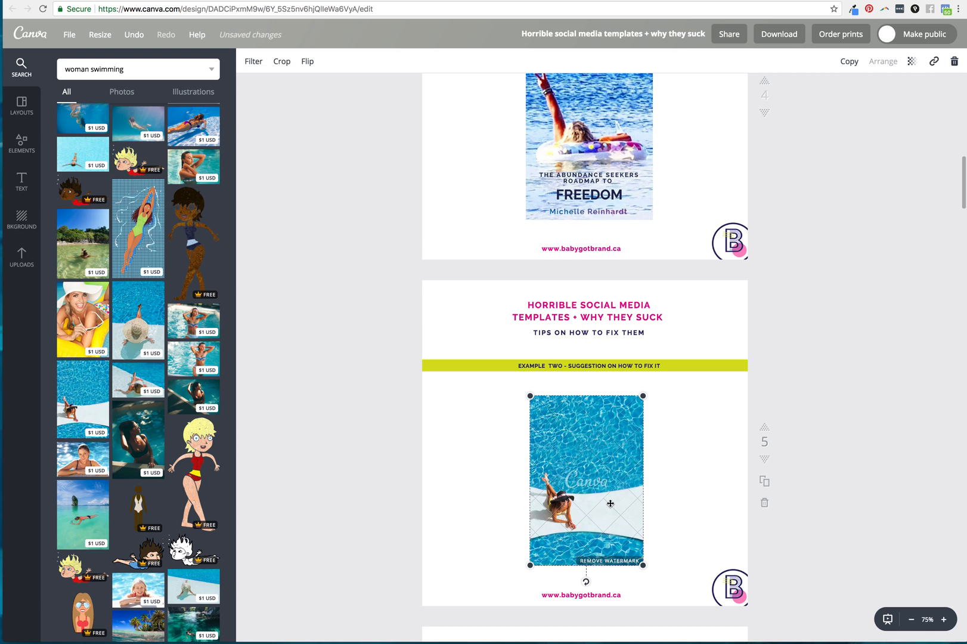
pyautogui.click(868, 401)
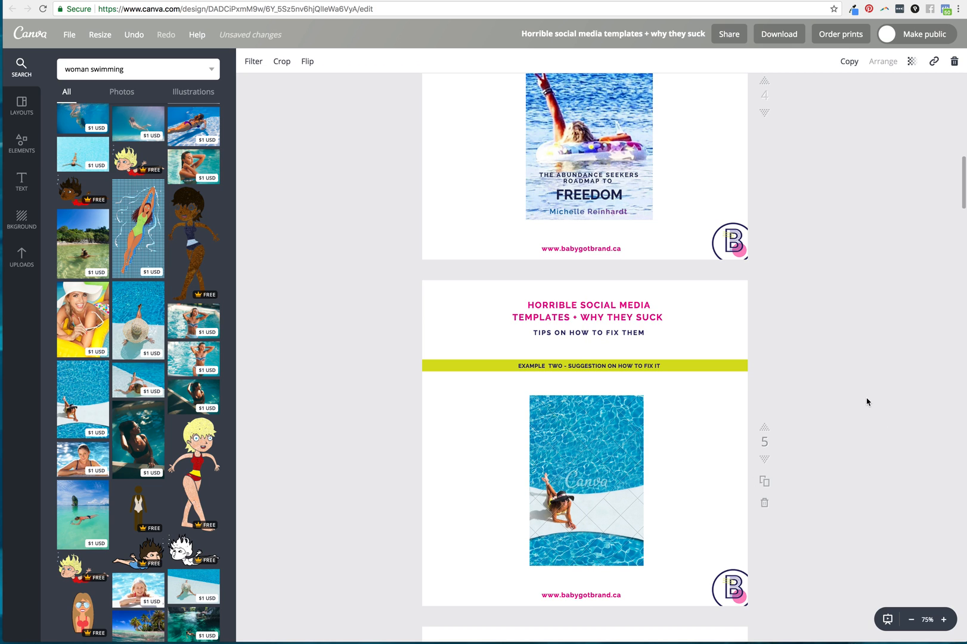
# Step: Search for "square" and add the dark red square to page 5
pyautogui.tripleClick(95, 69)
pyautogui.write('square')
pyautogui.press('Return')
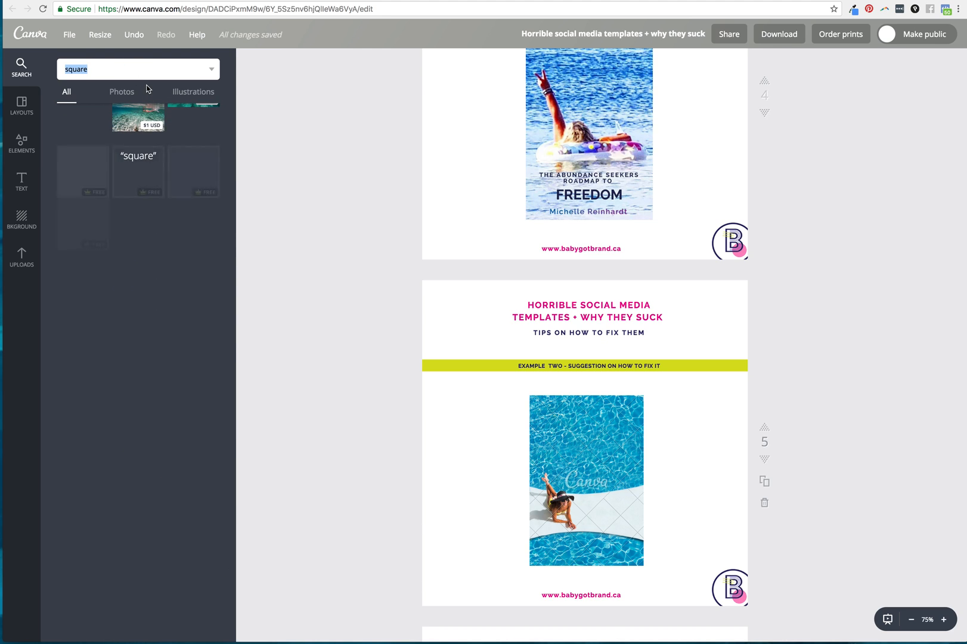
pyautogui.click(82, 192)
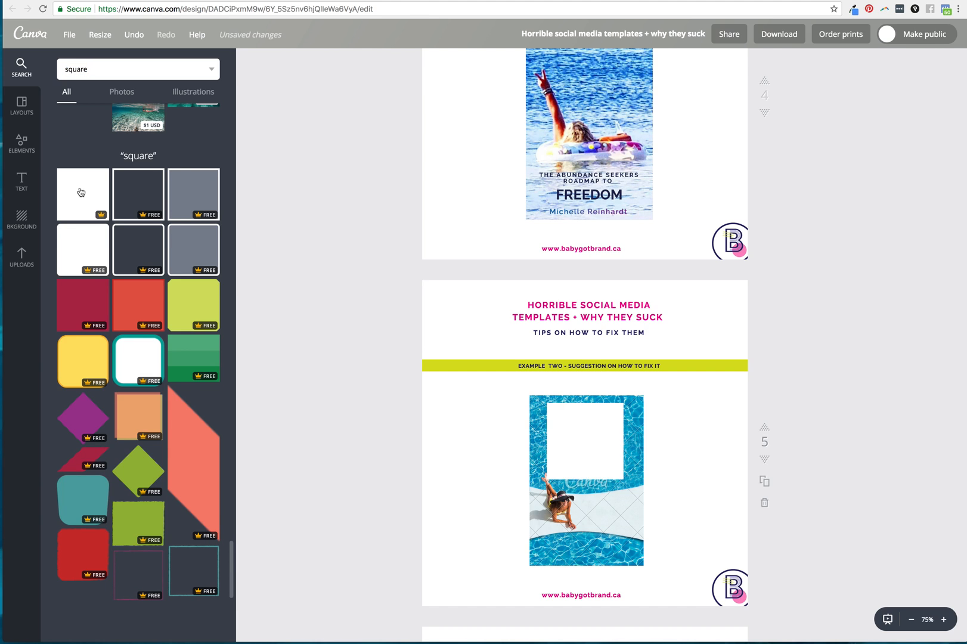
pyautogui.press('Delete')
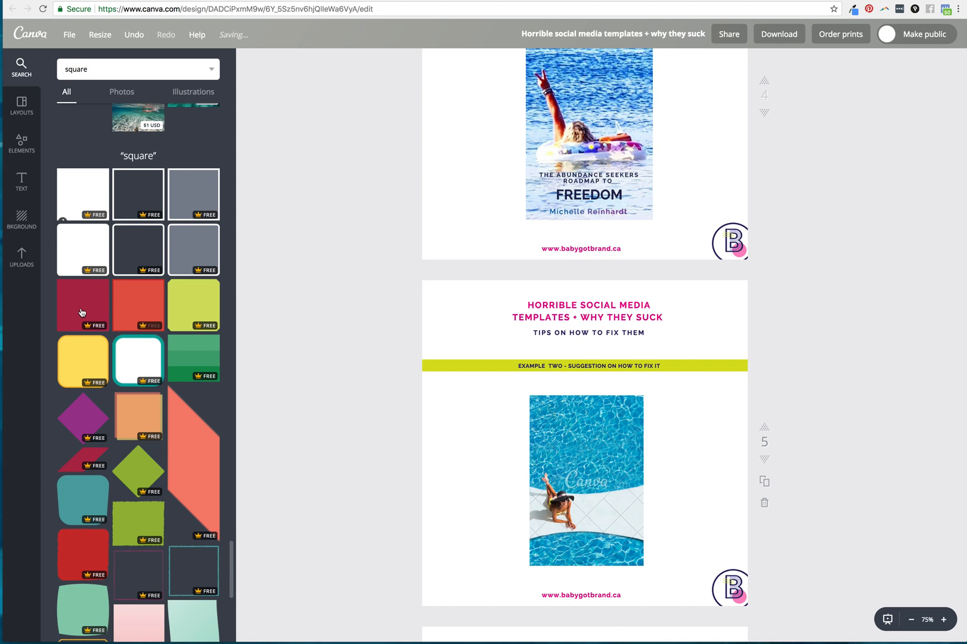
pyautogui.click(83, 310)
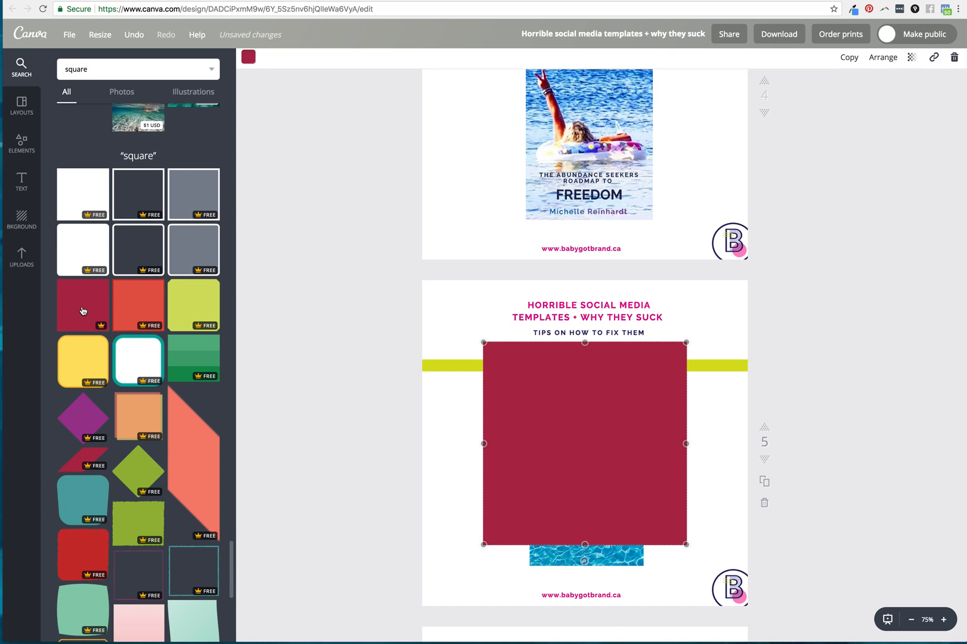
# Step: Recolour the square on page 5 with a custom muted purple, about #696aab
pyautogui.click(245, 65)
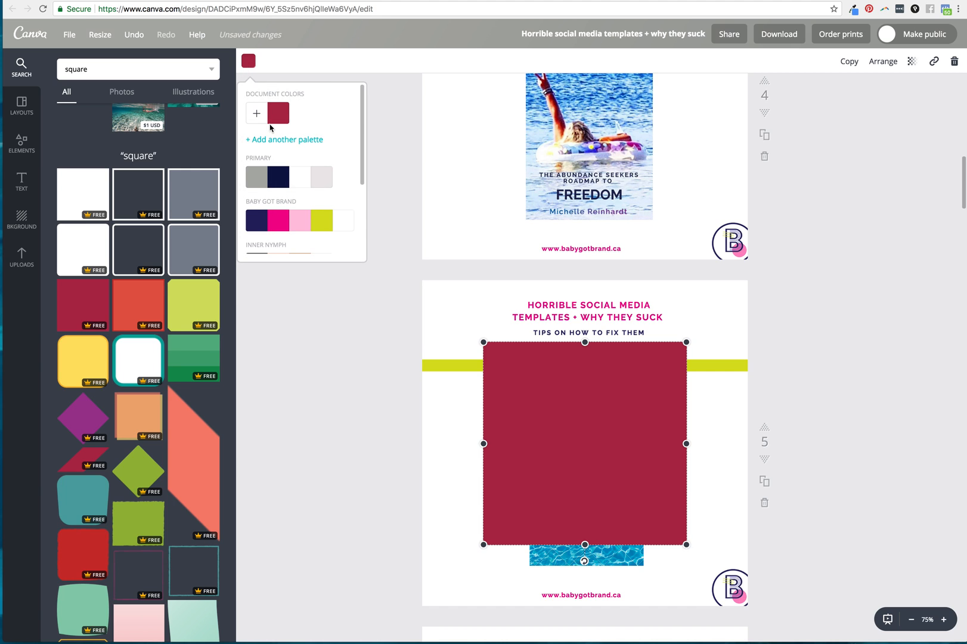
pyautogui.click(257, 116)
pyautogui.click(301, 155)
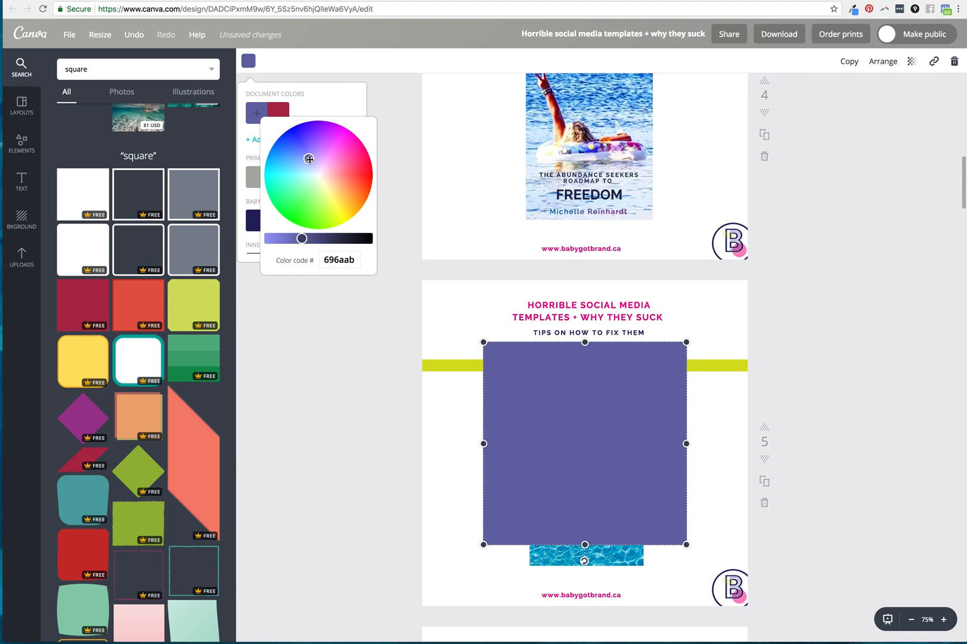
pyautogui.moveTo(304, 156); pyautogui.dragTo(310, 158)
# Step: Shape the purple square into a band about 284 × 76, as wide as the pool photo, above the woman
pyautogui.moveTo(585, 341); pyautogui.dragTo(587, 484)
pyautogui.moveTo(687, 513); pyautogui.dragTo(647, 514)
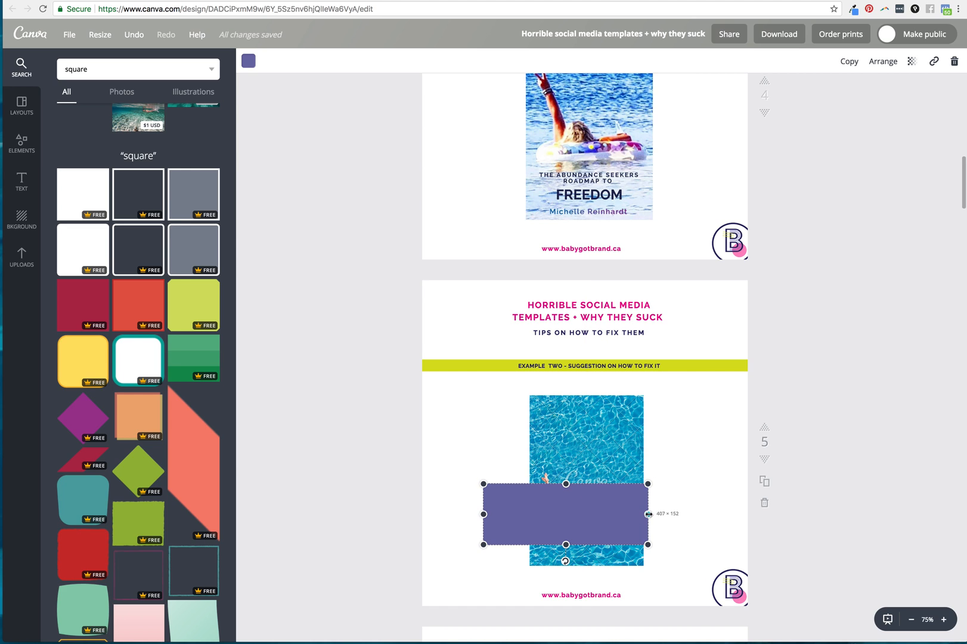
pyautogui.moveTo(484, 513); pyautogui.dragTo(528, 514)
pyautogui.moveTo(588, 545); pyautogui.dragTo(589, 455)
pyautogui.moveTo(642, 440); pyautogui.dragTo(644, 440)
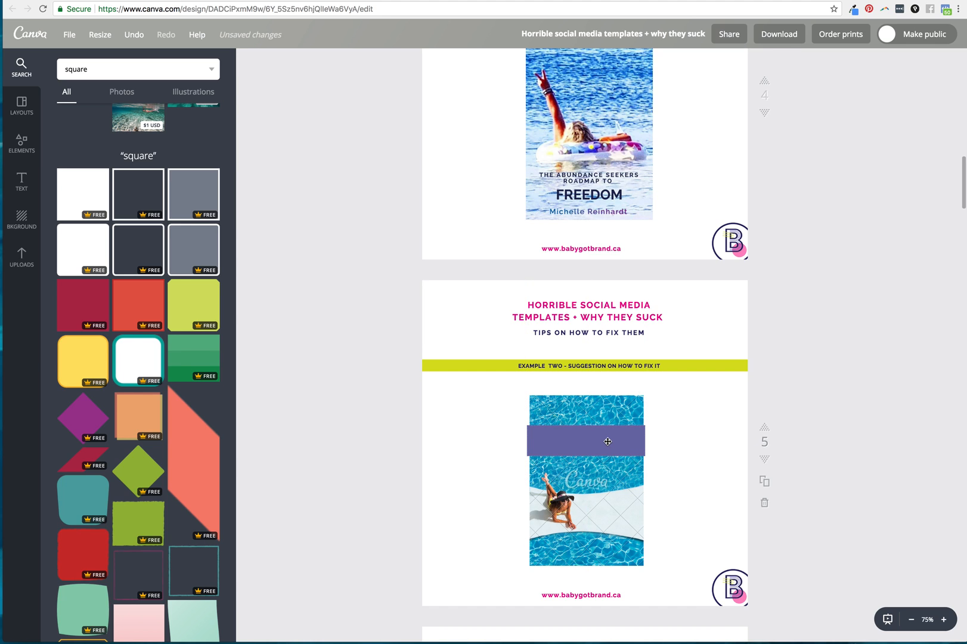
pyautogui.moveTo(528, 441); pyautogui.dragTo(529, 441)
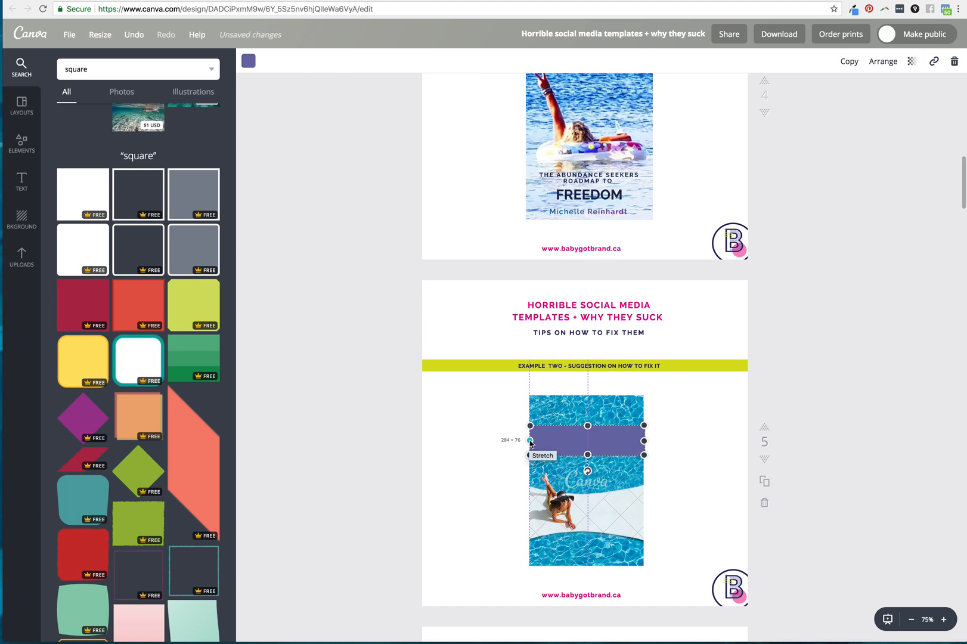
# Step: Move the purple band slightly up the pool photo, keeping it aligned with the photo's sides
pyautogui.click(801, 421)
pyautogui.moveTo(600, 441); pyautogui.dragTo(643, 432)
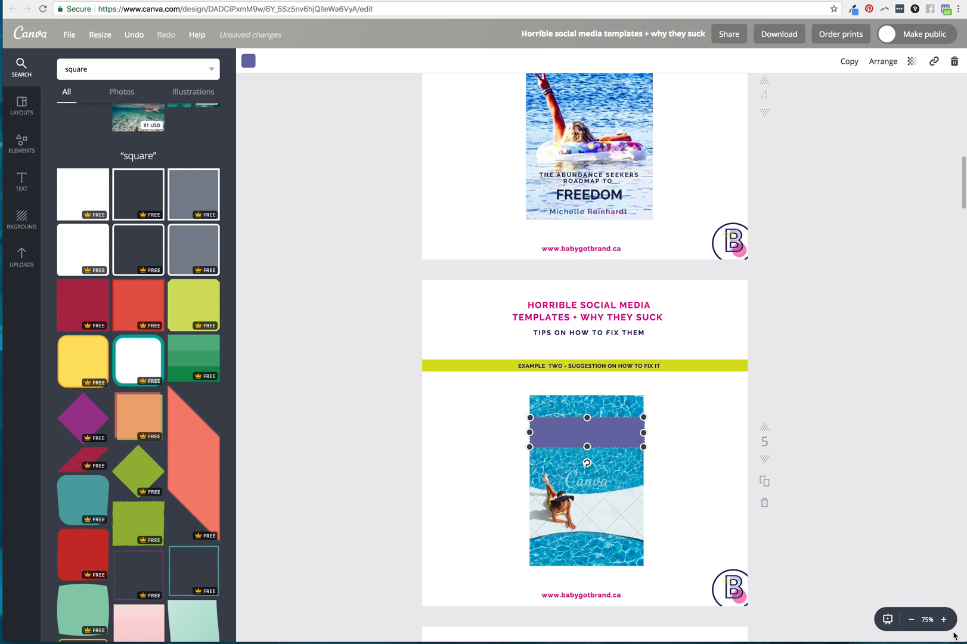
pyautogui.scroll(2, 859, 351)
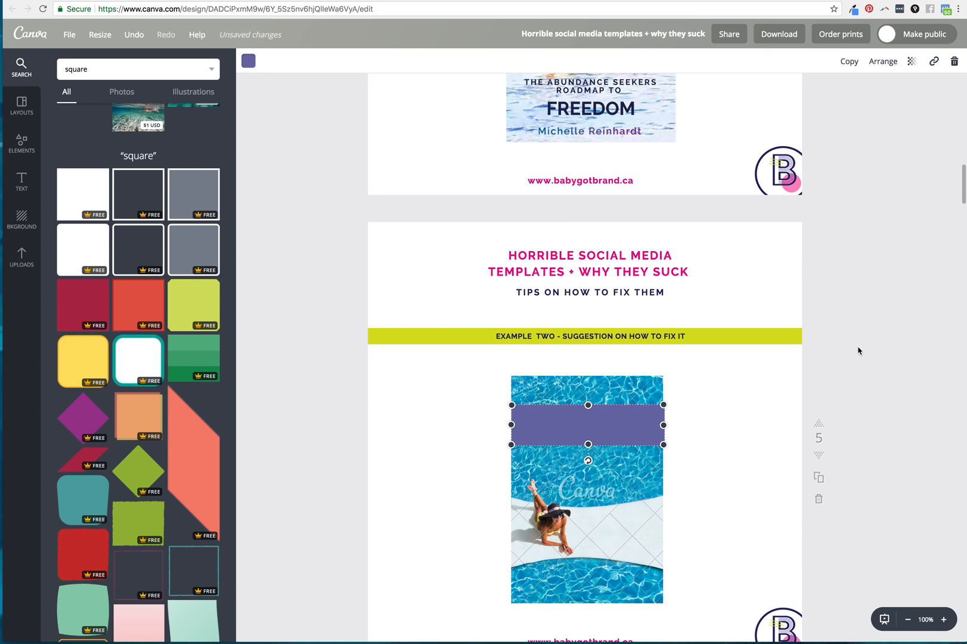
# Step: Trim the purple band on page 5 to the pool photo's side edge and nudge it slightly higher on the photo
pyautogui.scroll(4, 750, 415)
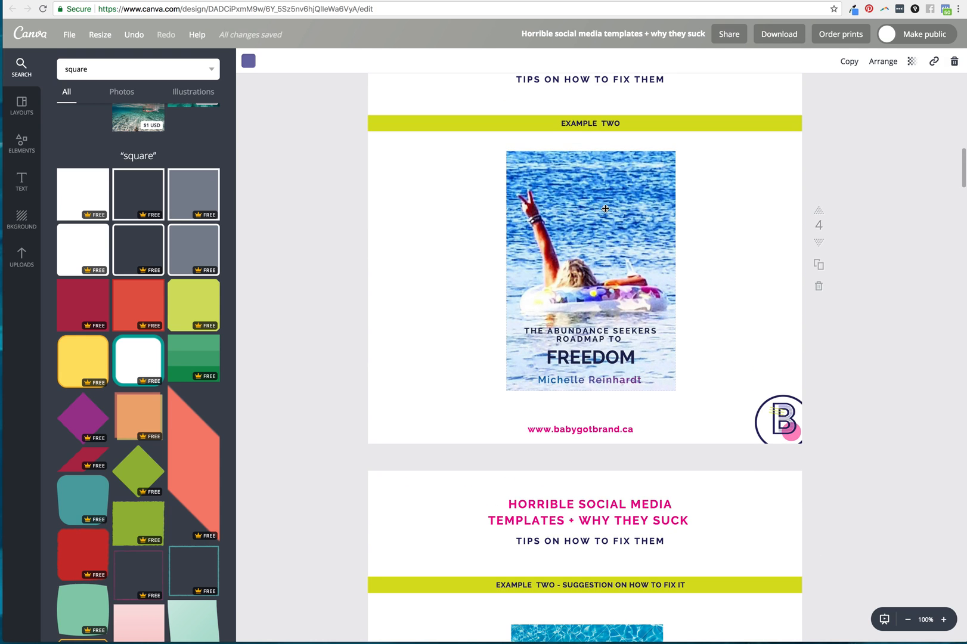
pyautogui.scroll(-3, 634, 280)
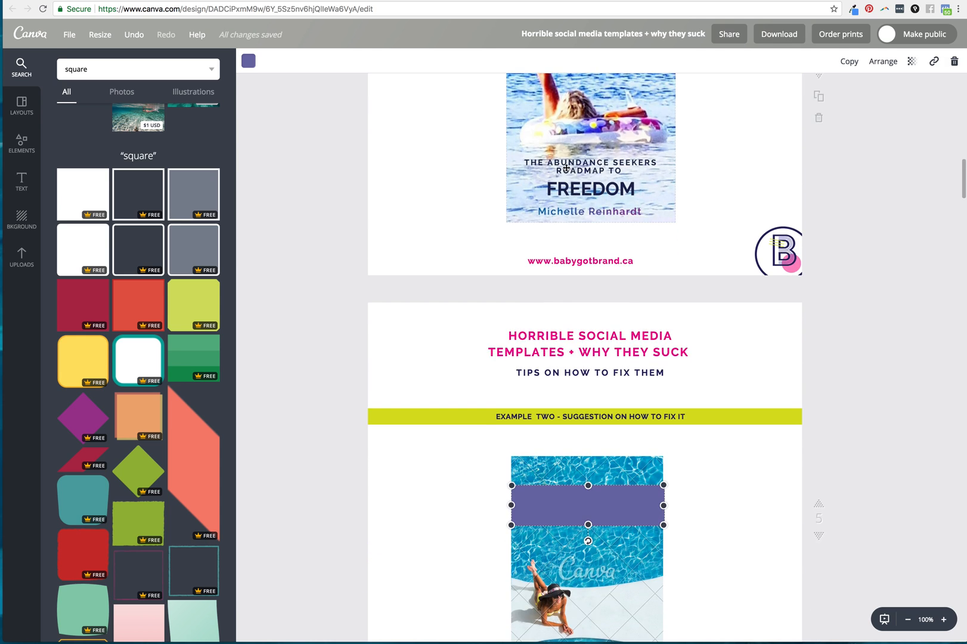
pyautogui.scroll(-1, 646, 208)
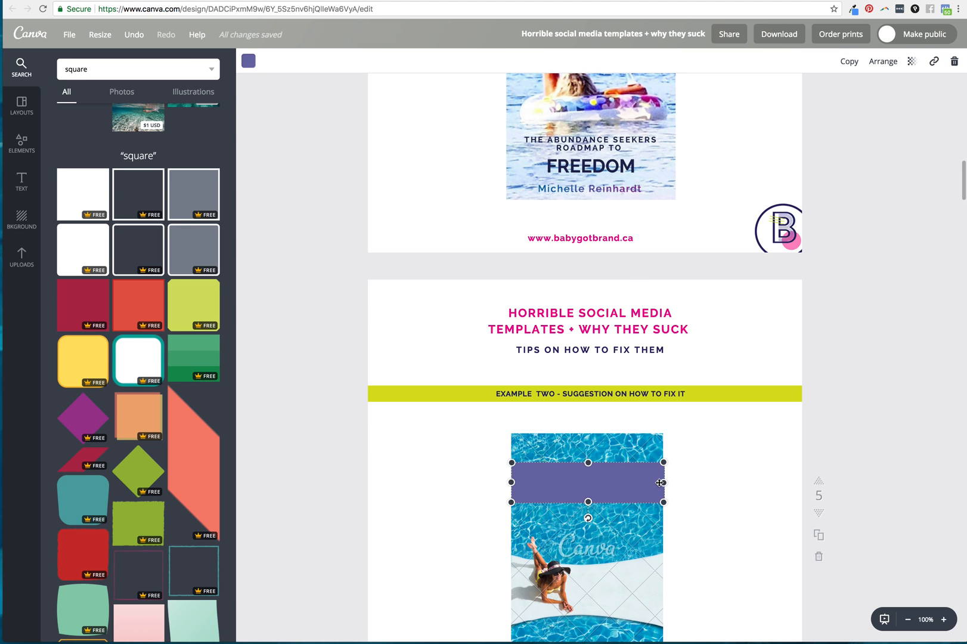
pyautogui.moveTo(663, 483); pyautogui.dragTo(605, 468)
pyautogui.click(685, 483)
pyautogui.click(733, 456)
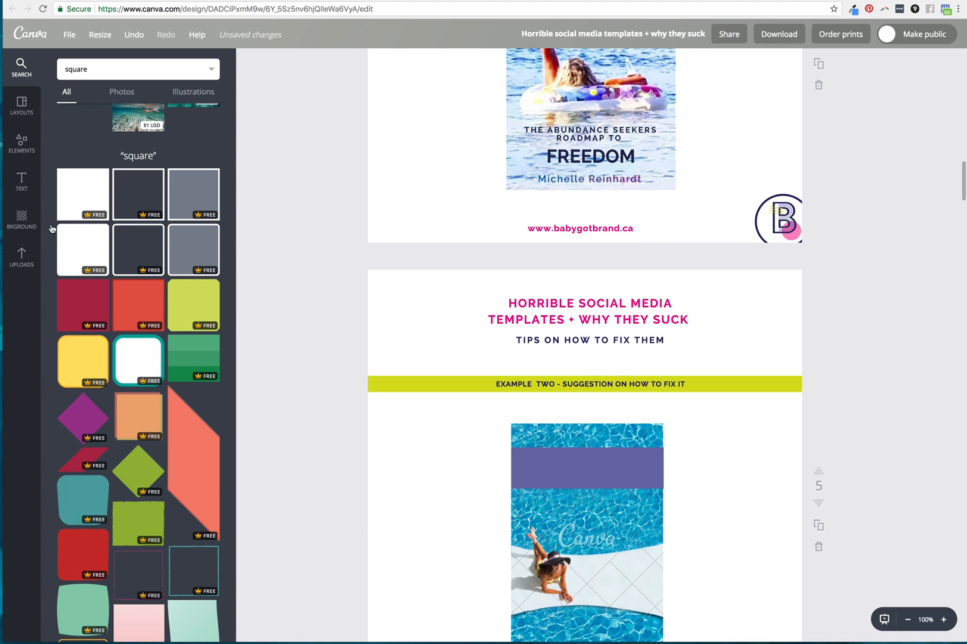
# Step: Add a body text box just below the purple band reading "the abundance seekers" and "roadmap to" on two lines
pyautogui.click(22, 256)
pyautogui.click(21, 180)
pyautogui.moveTo(114, 183); pyautogui.dragTo(585, 495)
pyautogui.write('the abundanc')
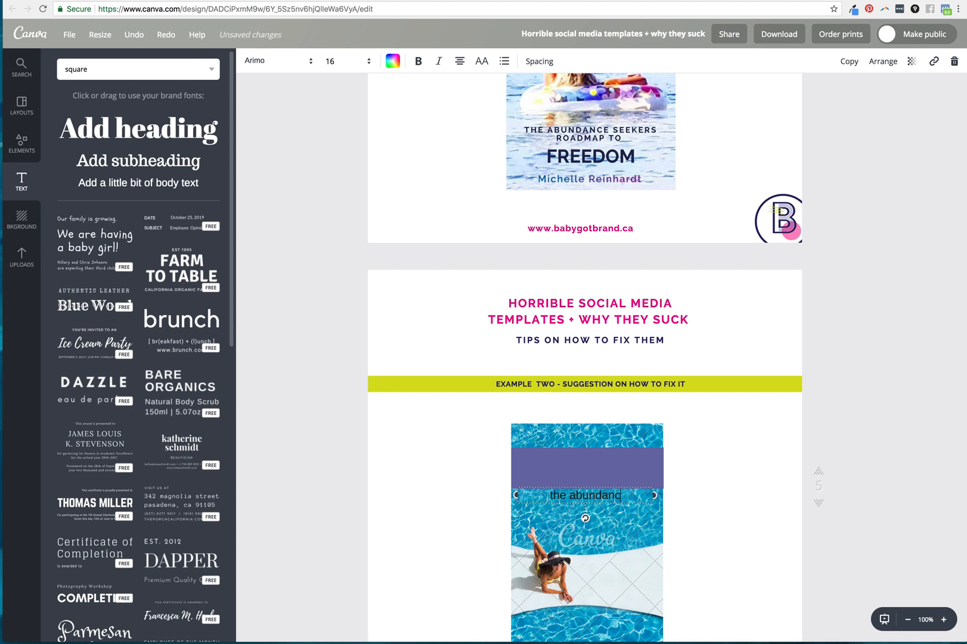
pyautogui.write('e seekers')
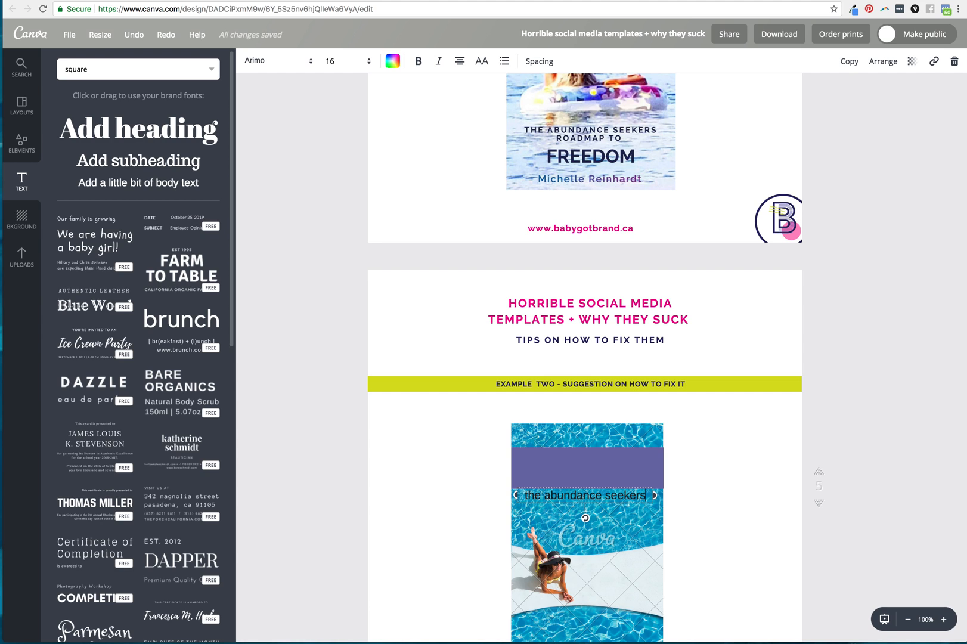
pyautogui.press('Return')
pyautogui.write('roadmap to')
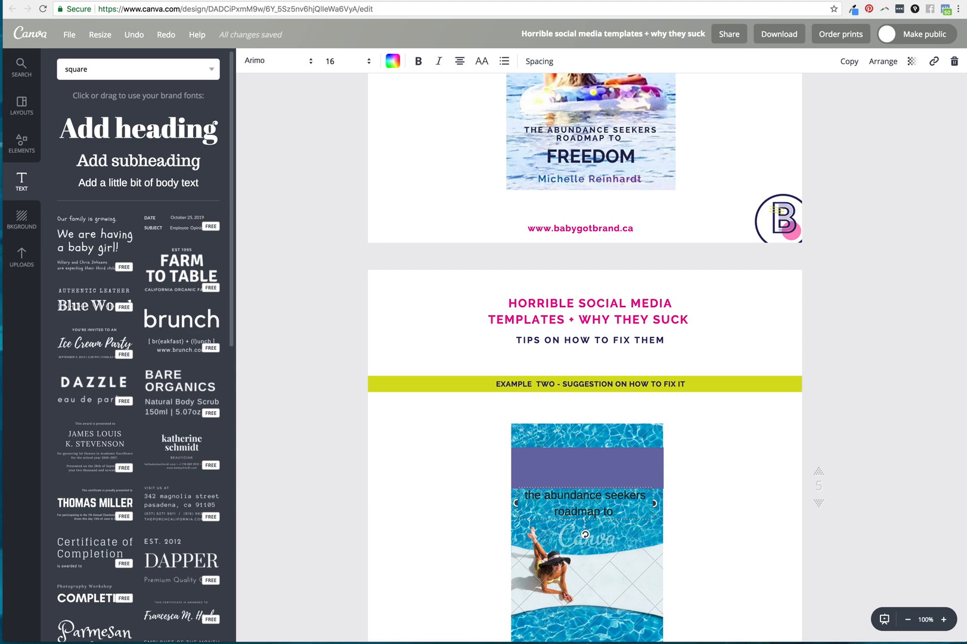
pyautogui.click(739, 413)
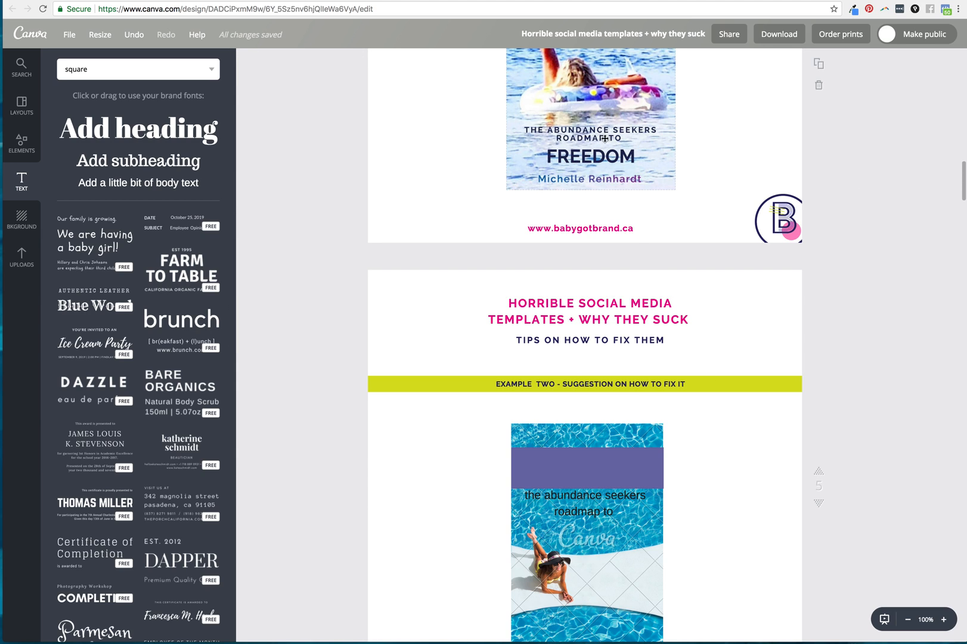
# Step: Format the "the abundance seekers roadmap to" text in bold Raleway at size 12, in lowercase
pyautogui.click(592, 496)
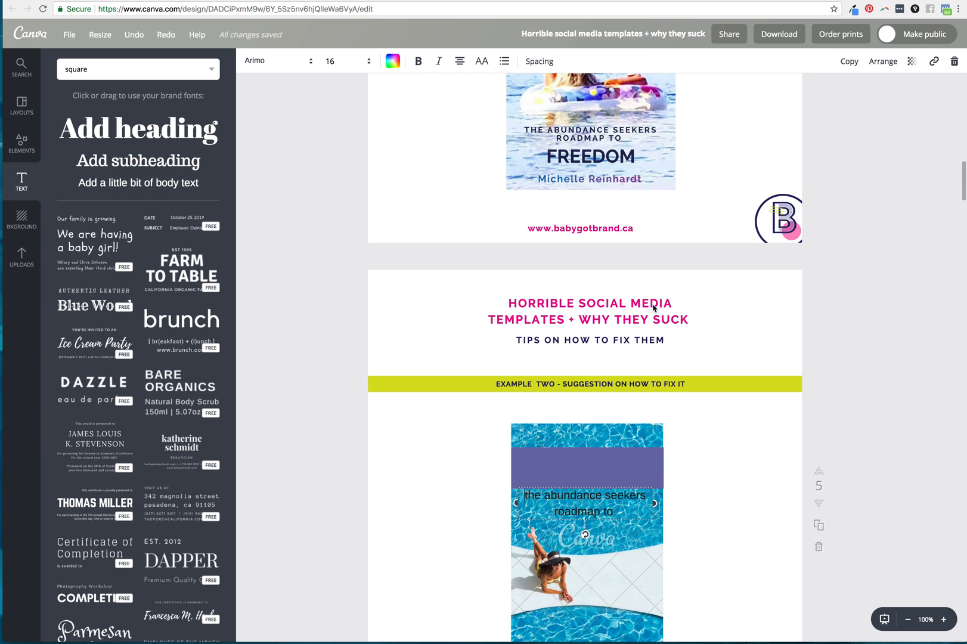
pyautogui.click(261, 69)
pyautogui.click(289, 147)
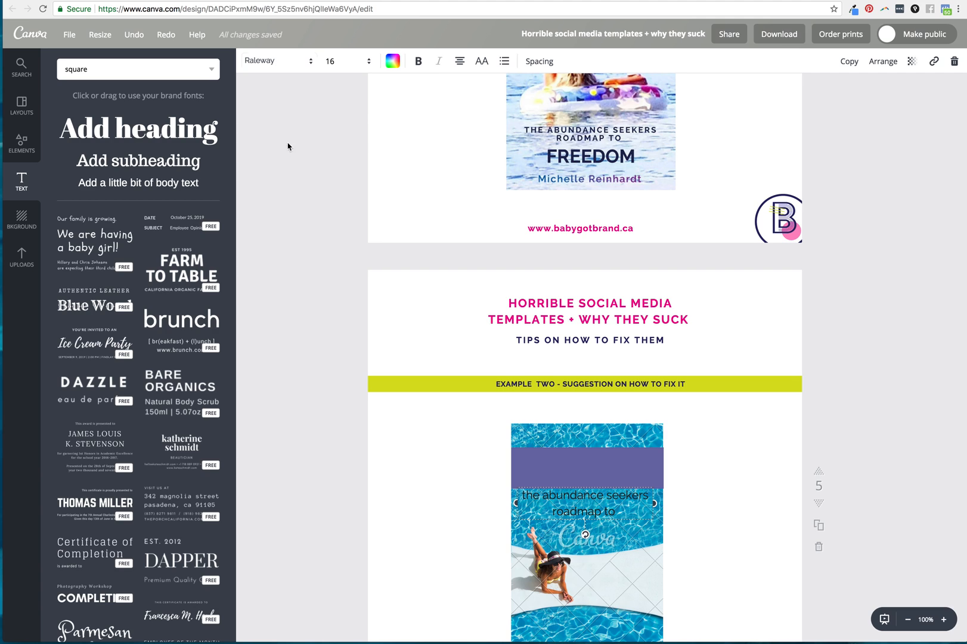
pyautogui.click(484, 63)
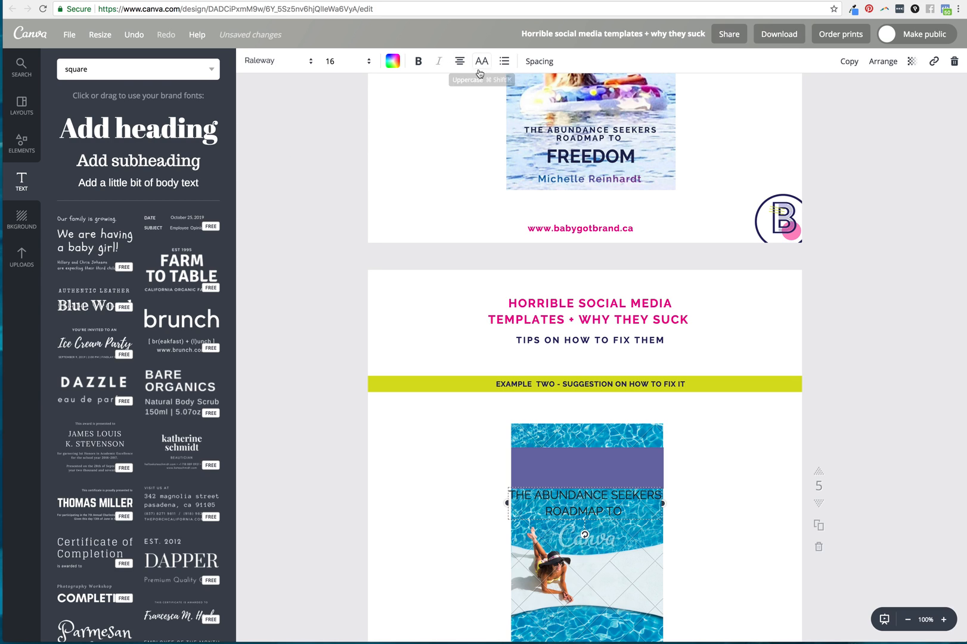
pyautogui.click(344, 61)
pyautogui.click(337, 138)
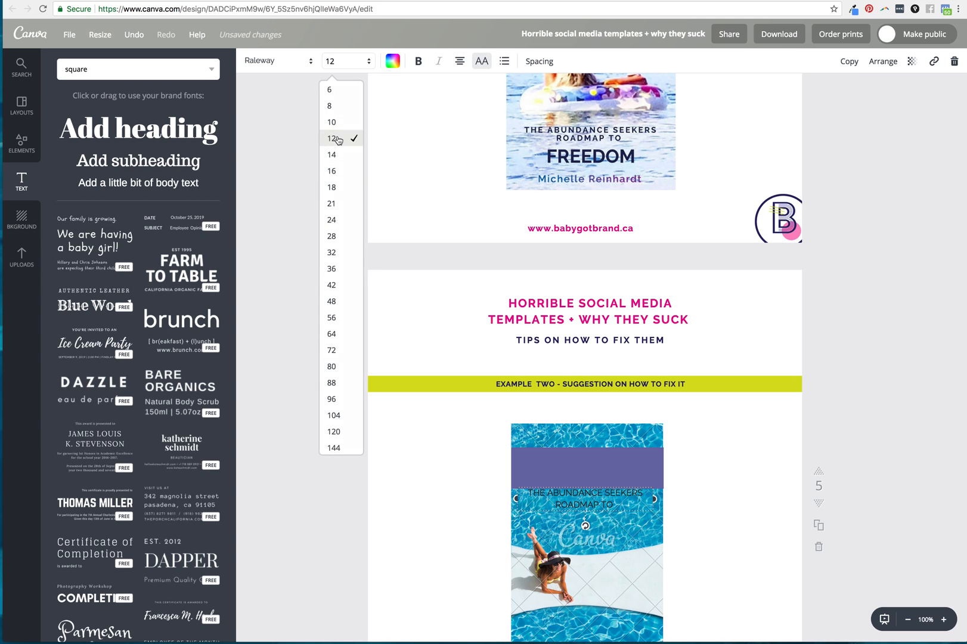
pyautogui.click(481, 61)
pyautogui.click(418, 63)
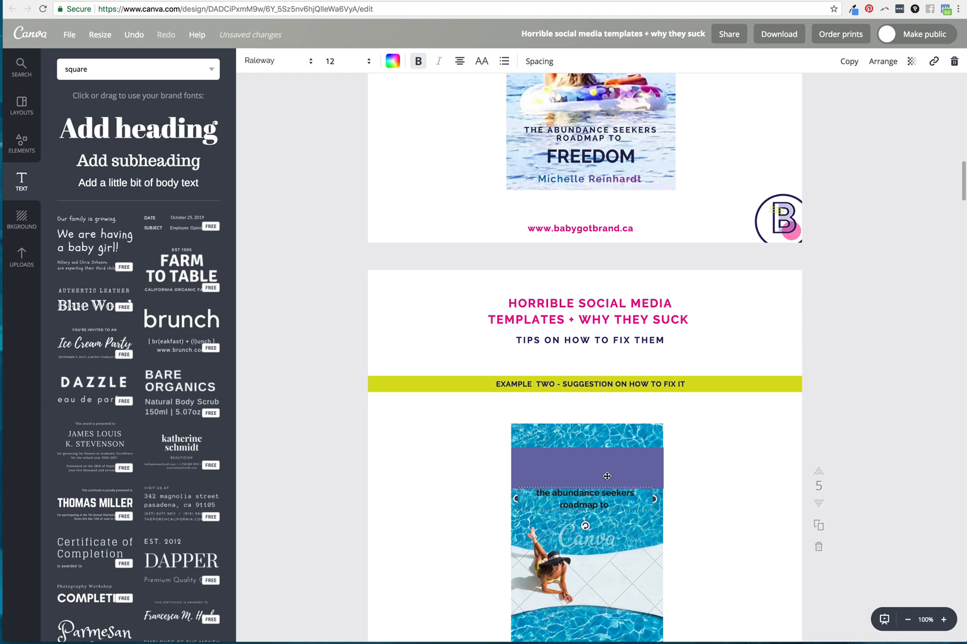
# Step: Colour the two-line text white and move it onto the purple band
pyautogui.click(392, 61)
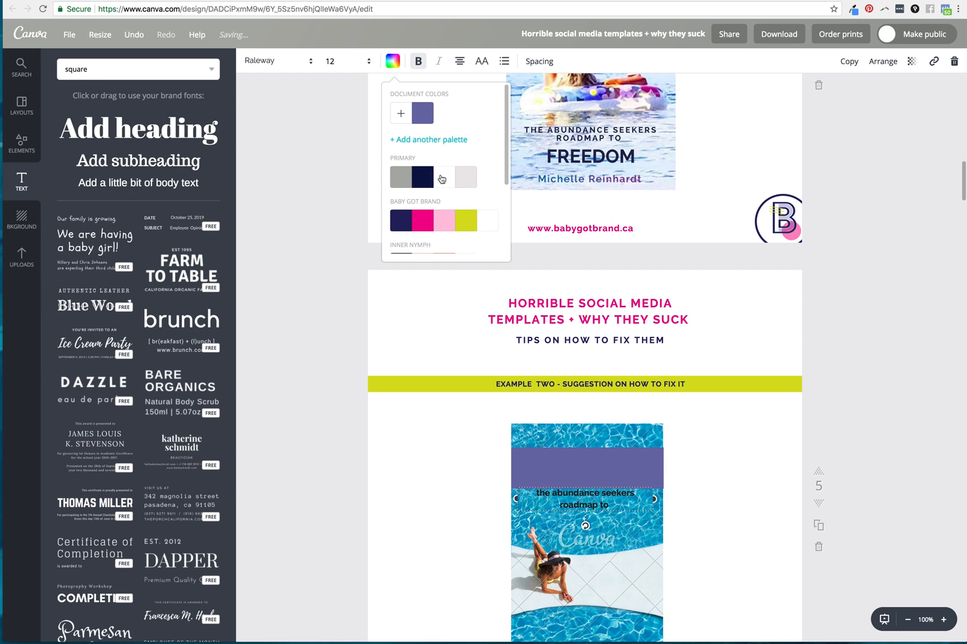
pyautogui.click(444, 176)
pyautogui.click(737, 501)
pyautogui.moveTo(591, 503); pyautogui.dragTo(592, 473)
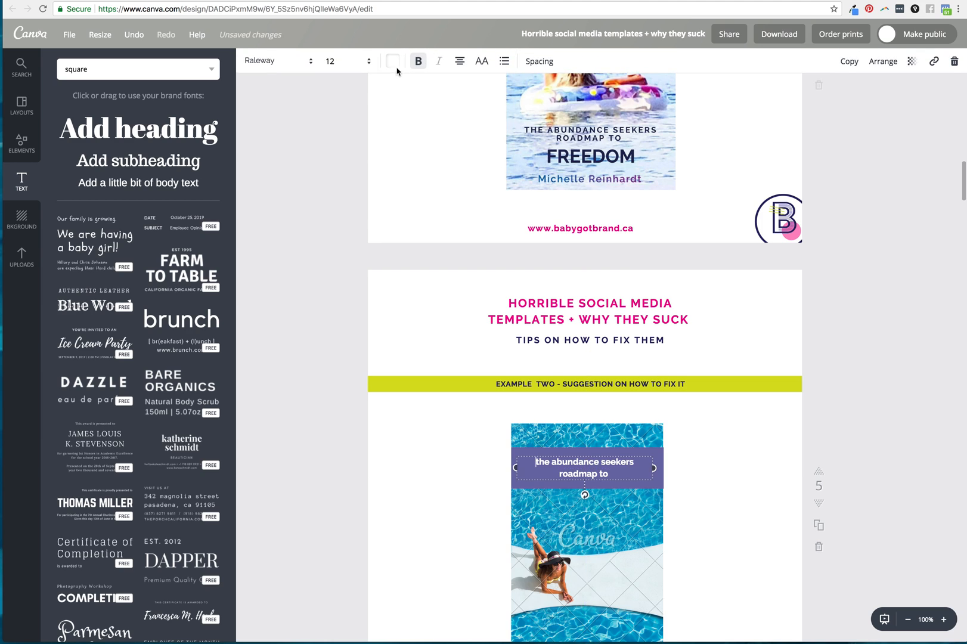
# Step: Set the white text on the purple band to size 10 and make it uppercase
pyautogui.click(330, 61)
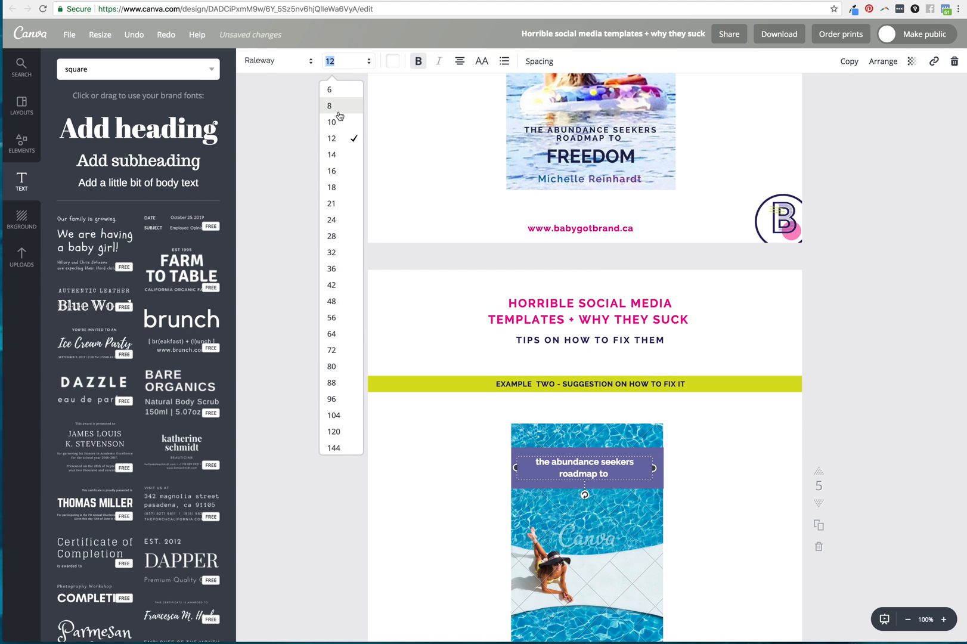
pyautogui.click(337, 107)
pyautogui.click(331, 61)
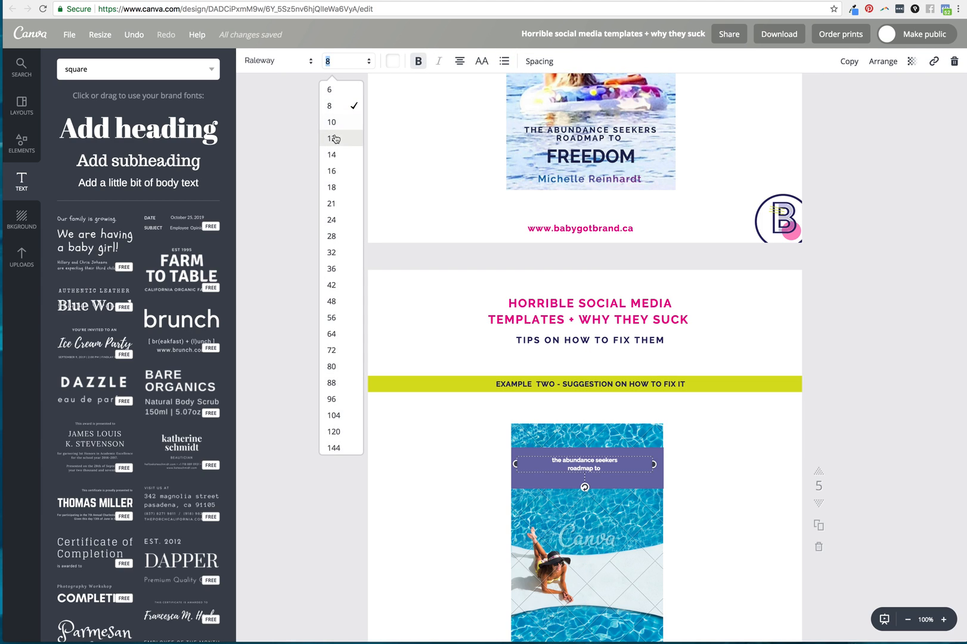
pyautogui.click(337, 127)
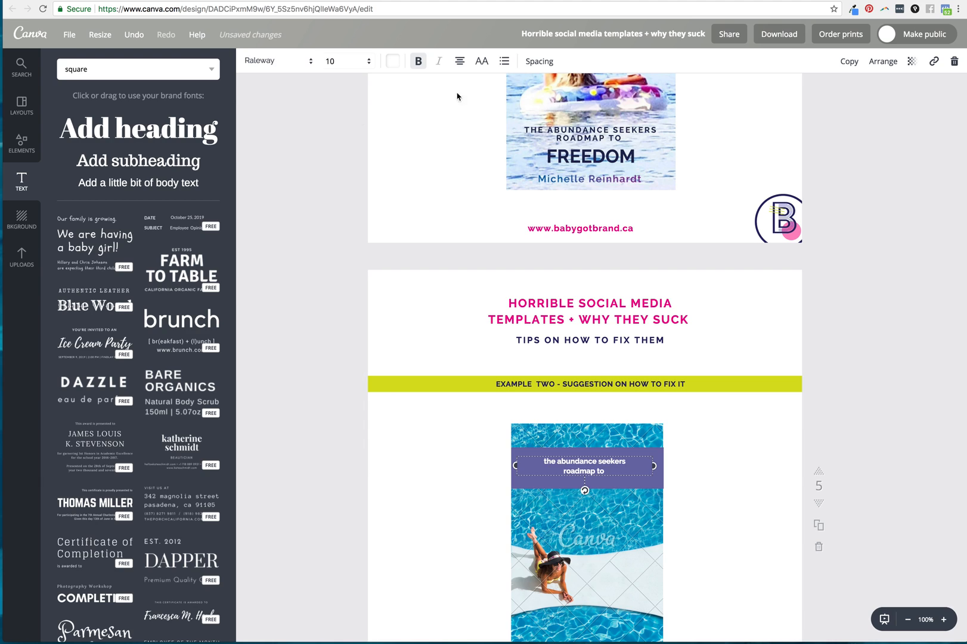
pyautogui.click(483, 62)
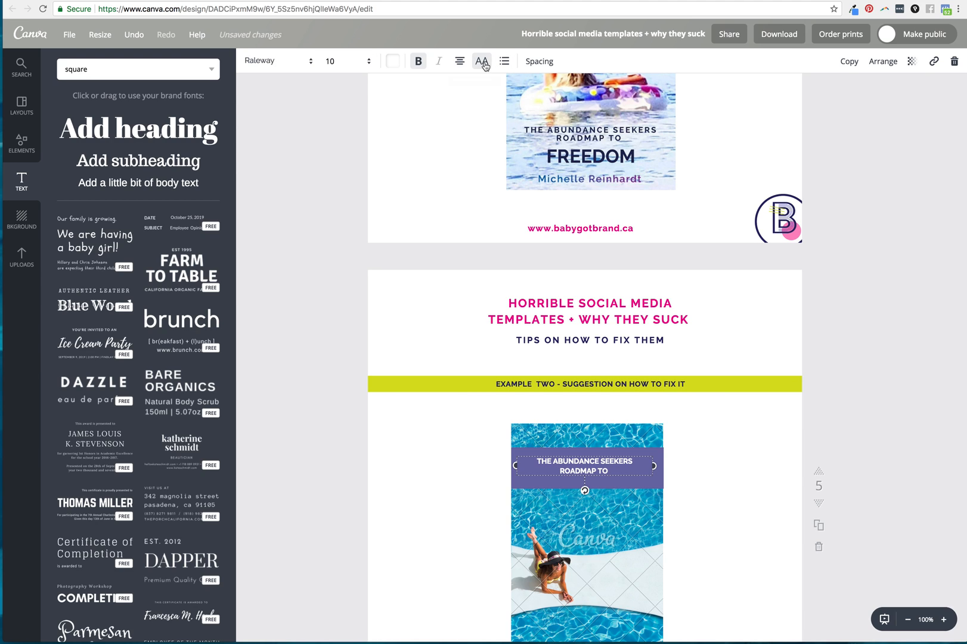
# Step: Widen the letter spacing of "THE ABUNDANCE SEEKERS ROADMAP TO" to 80
pyautogui.click(554, 64)
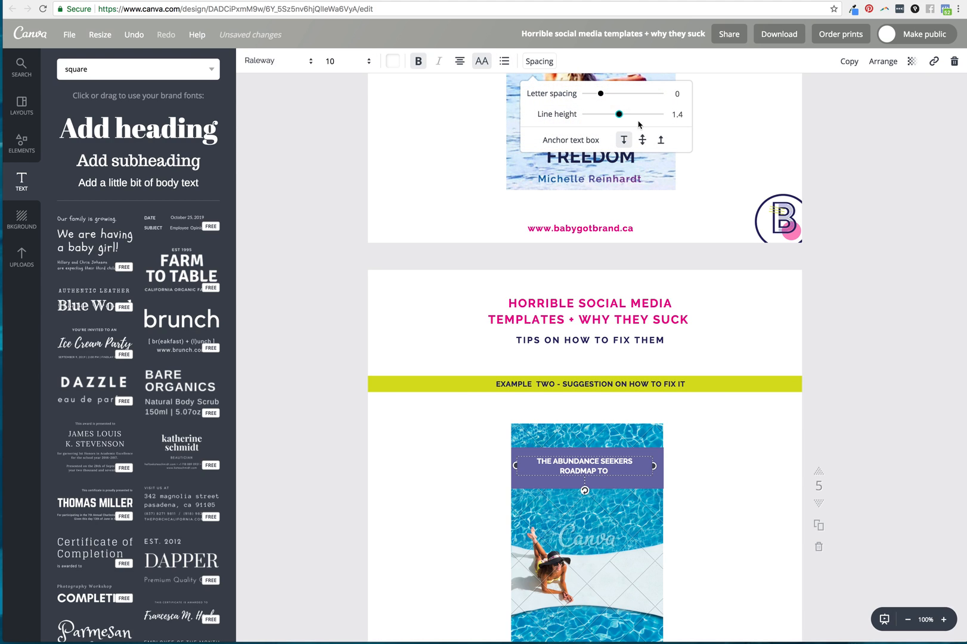
pyautogui.click(883, 157)
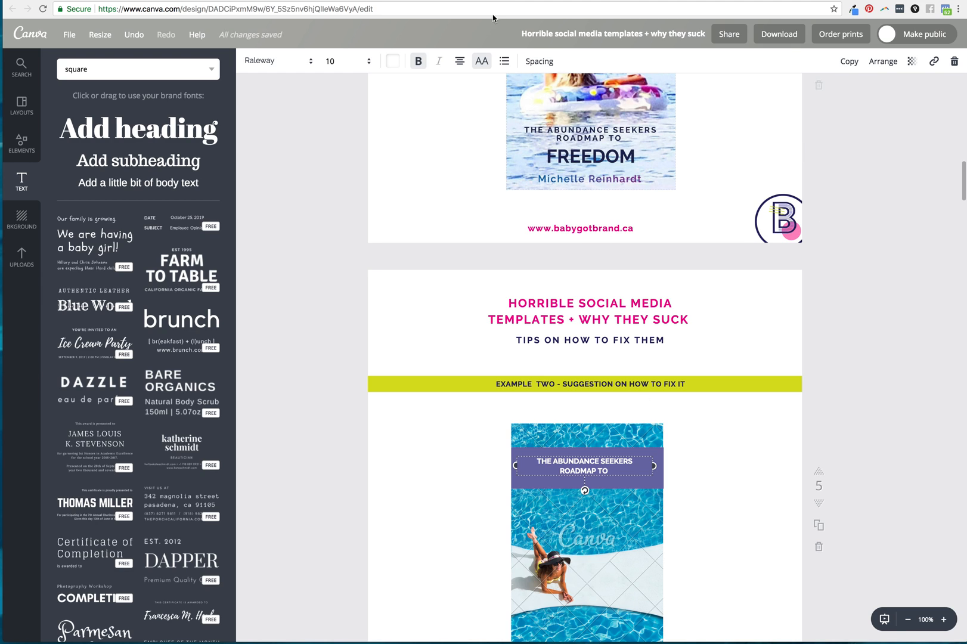
pyautogui.click(547, 62)
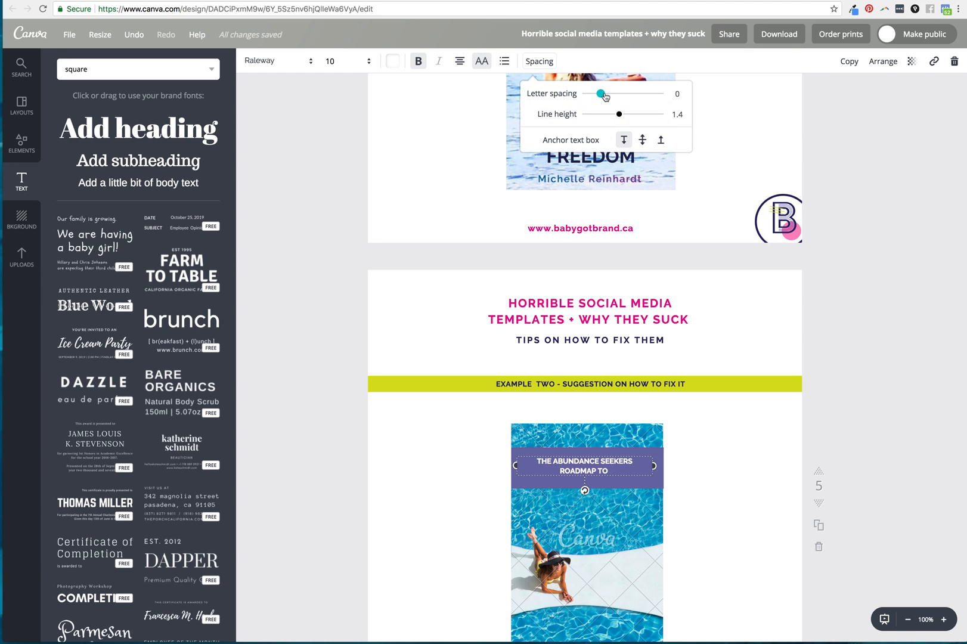
pyautogui.moveTo(605, 97); pyautogui.dragTo(607, 96)
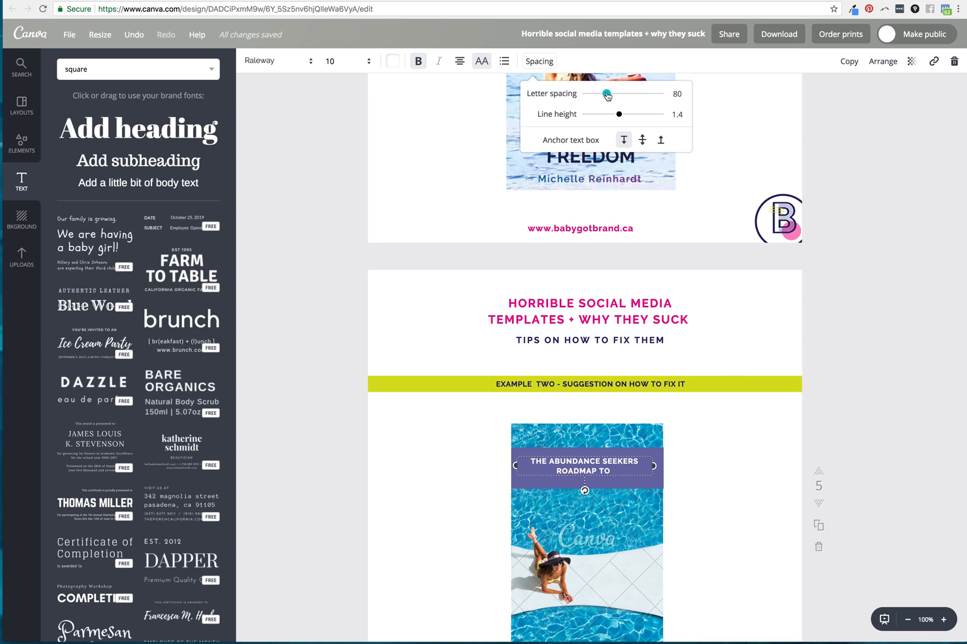
# Step: Reduce the band's white text to size 8 and centre it horizontally on the purple band
pyautogui.click(341, 64)
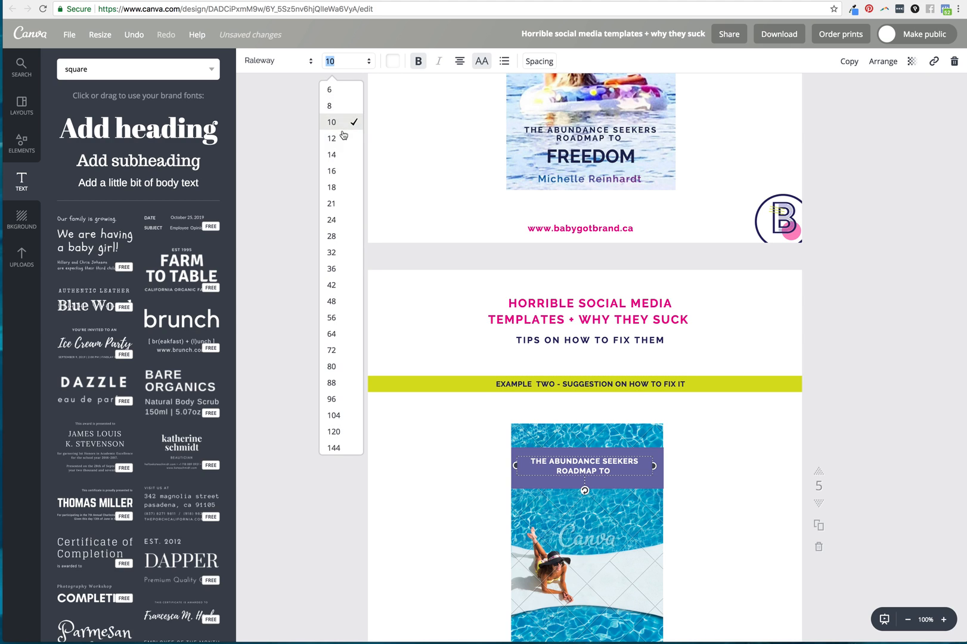
pyautogui.click(330, 105)
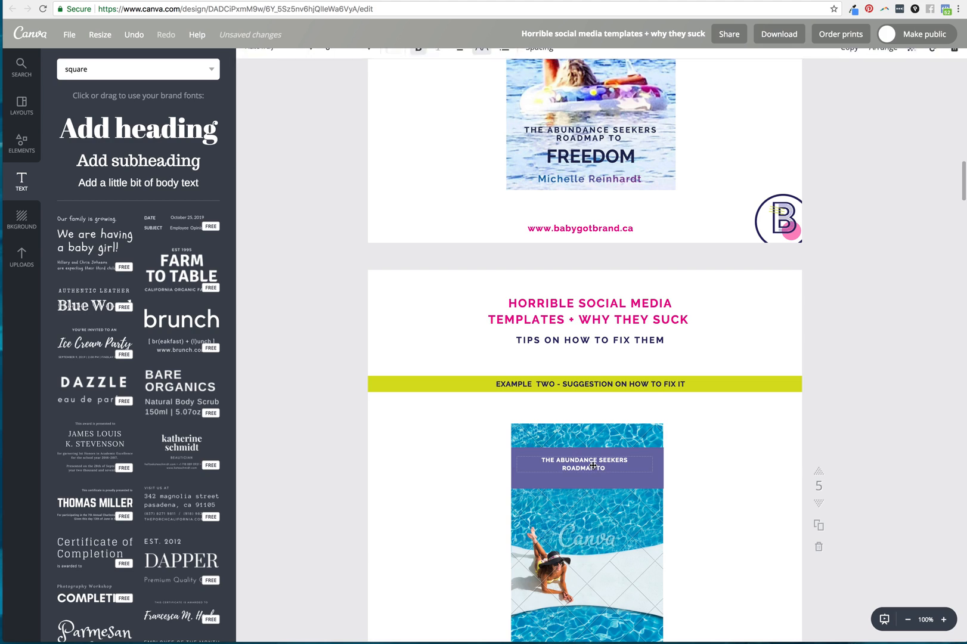
pyautogui.moveTo(595, 466); pyautogui.dragTo(599, 466)
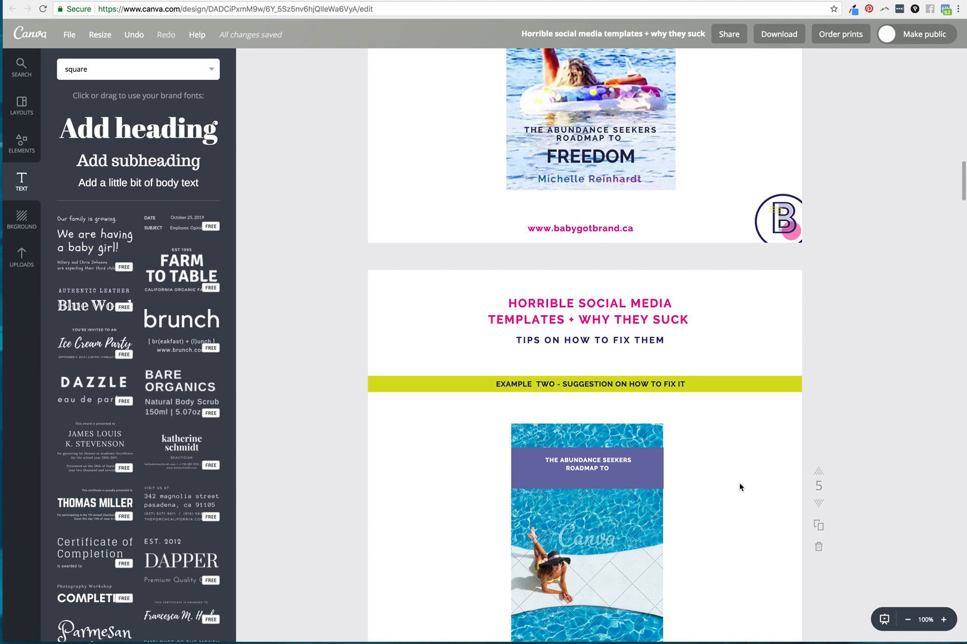
# Step: Add a second body text box below the purple band reading "freedom"
pyautogui.click(139, 183)
pyautogui.press('BackSpace')
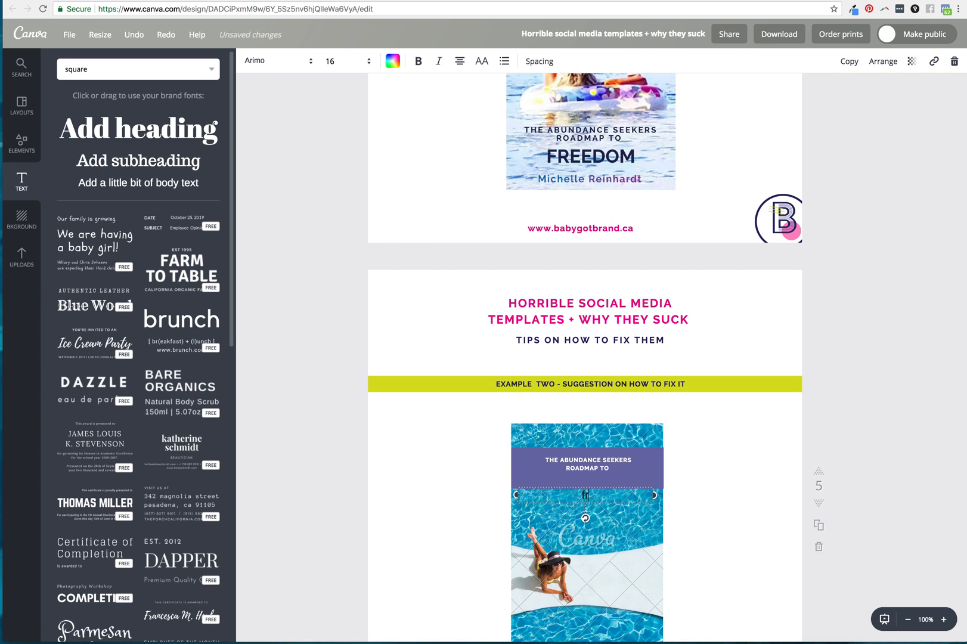
pyautogui.write('freedom')
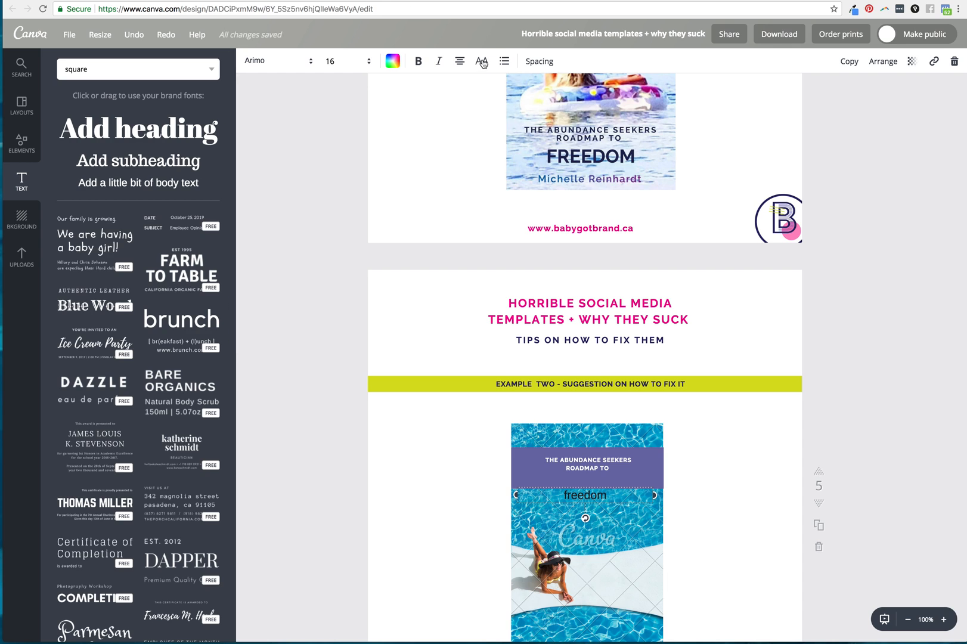
# Step: Make the "freedom" text uppercase and set it in bold Raleway
pyautogui.click(481, 61)
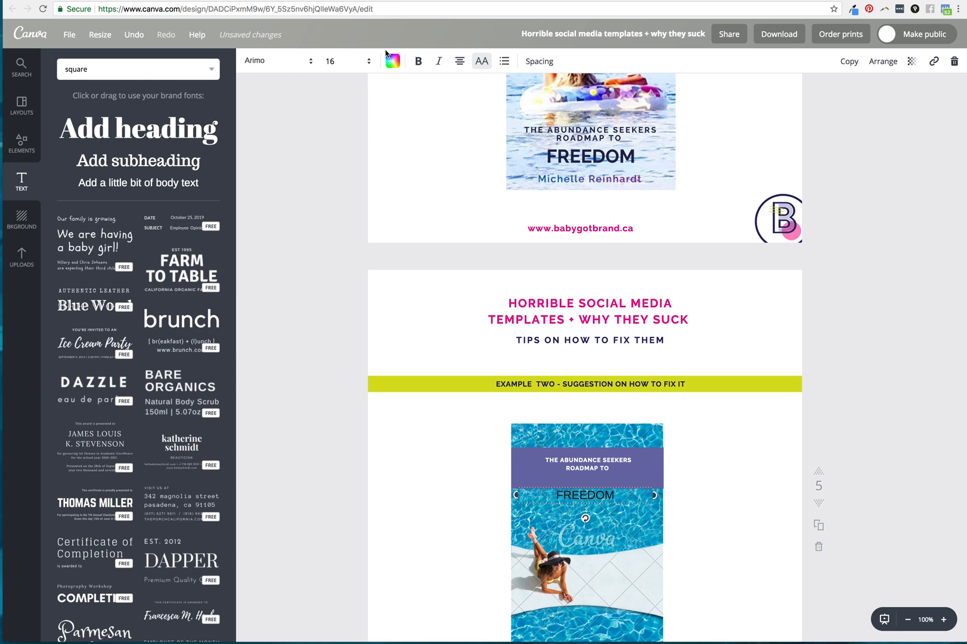
pyautogui.click(253, 61)
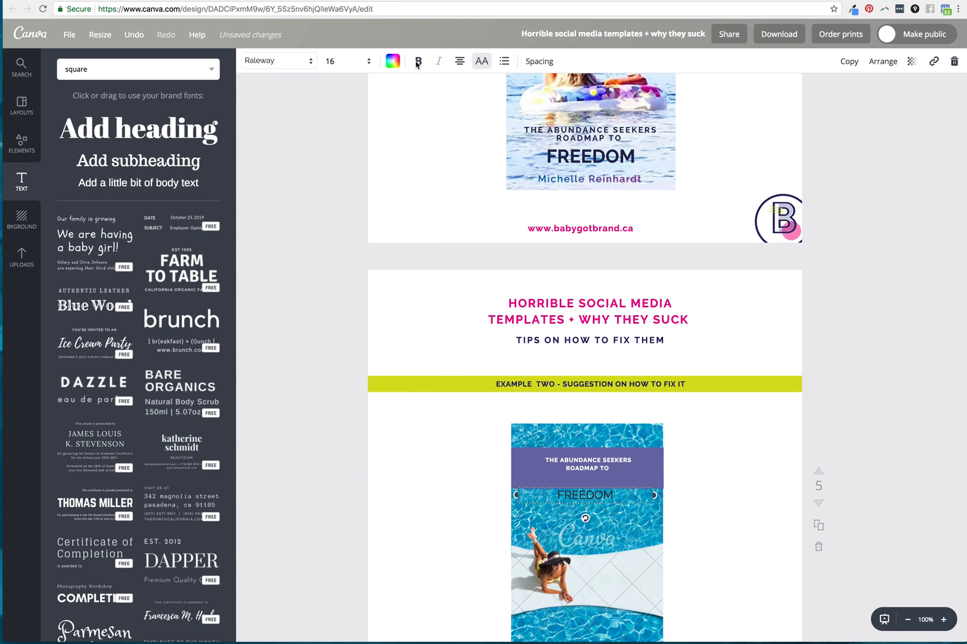
pyautogui.click(418, 62)
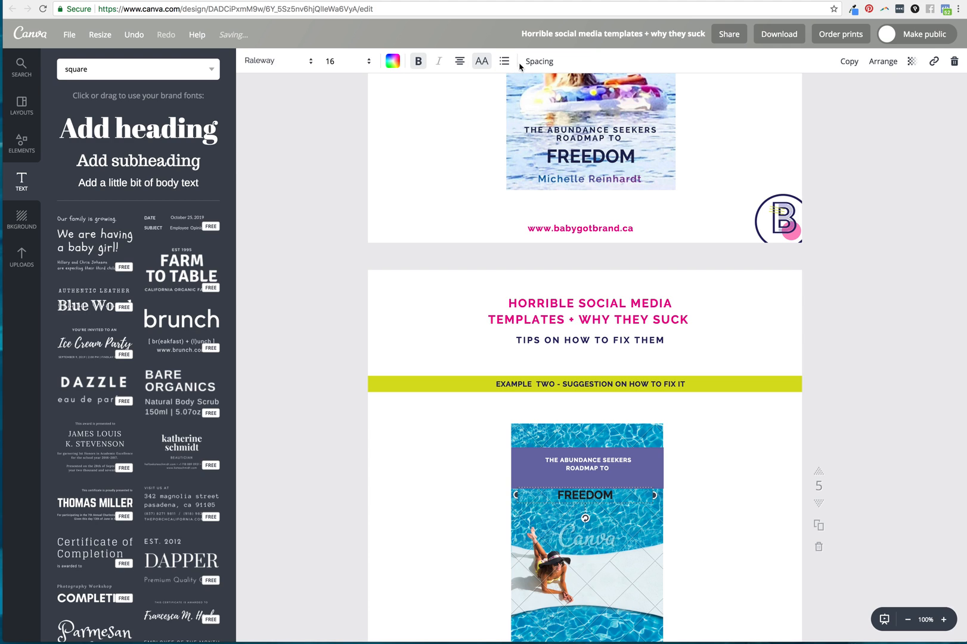
# Step: Set the letter spacing of "FREEDOM" to 120 and colour it with the light pink of the Baby Got Brand palette
pyautogui.click(539, 62)
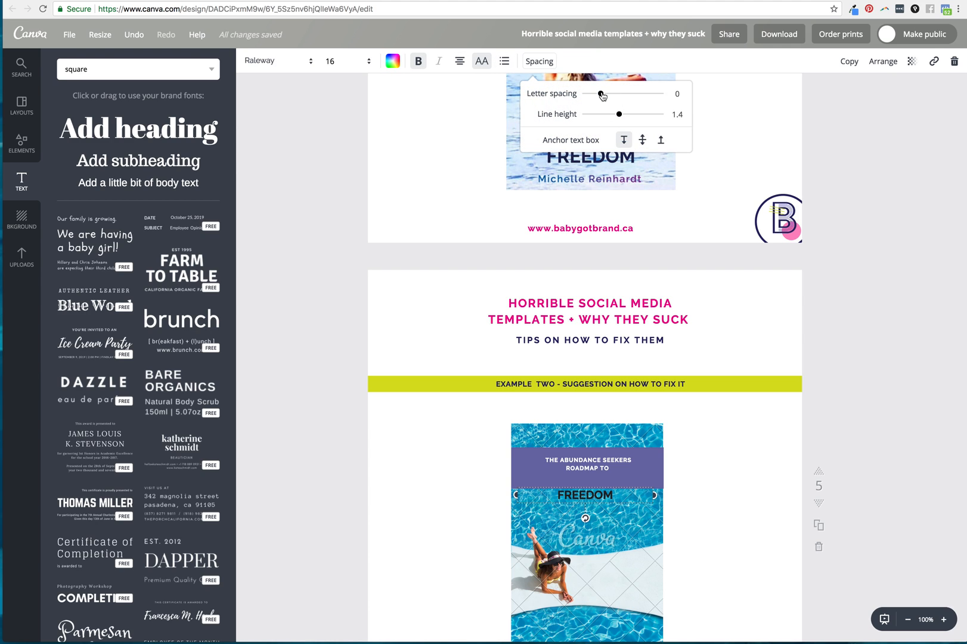
pyautogui.moveTo(608, 94); pyautogui.dragTo(610, 96)
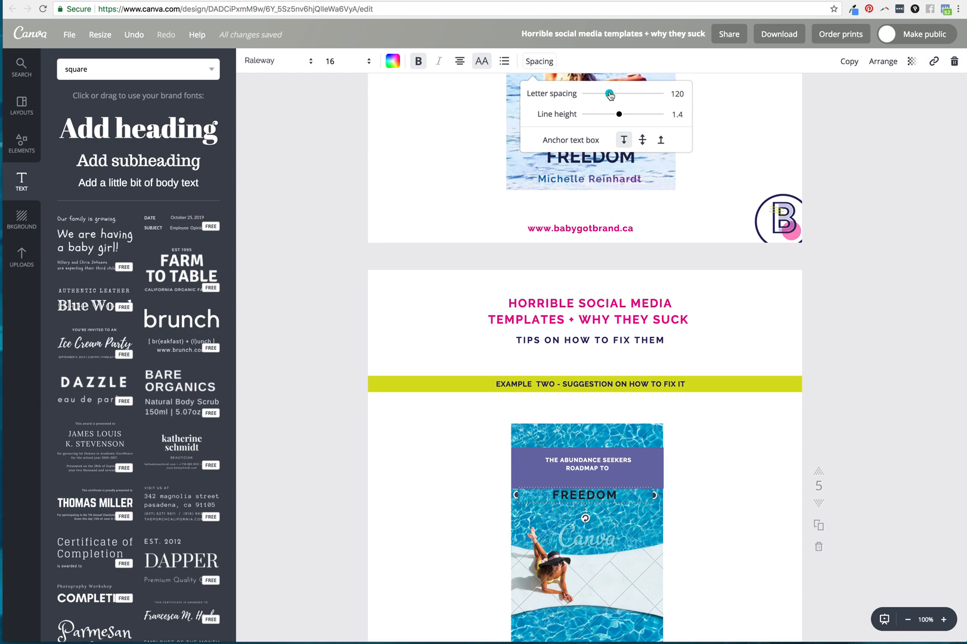
pyautogui.click(392, 59)
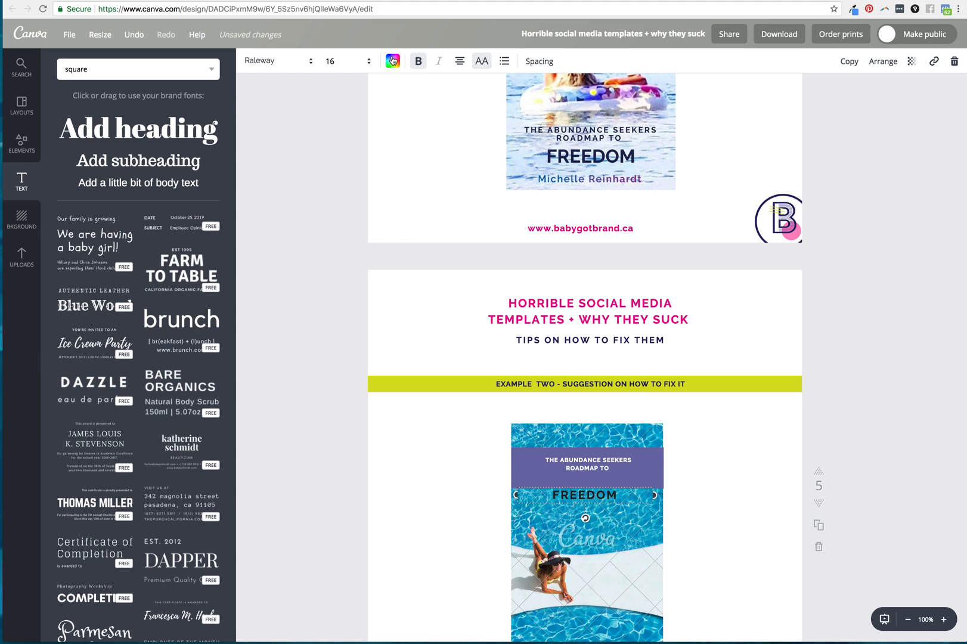
pyautogui.click(392, 60)
pyautogui.click(445, 219)
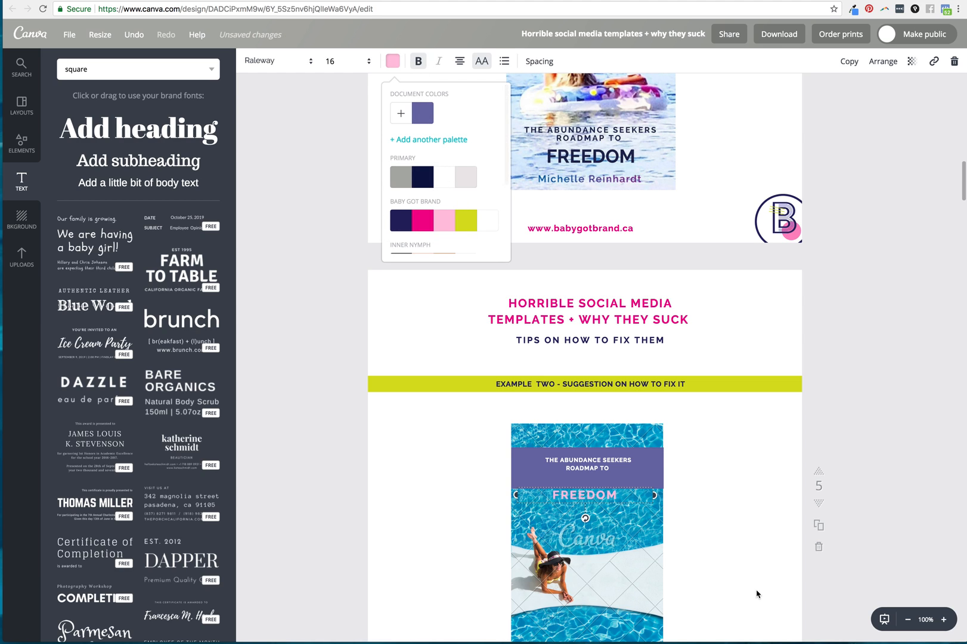
# Step: Move "FREEDOM" up onto the purple band beneath the white text, and set the white text's line height to 1.25
pyautogui.moveTo(580, 494); pyautogui.dragTo(596, 481)
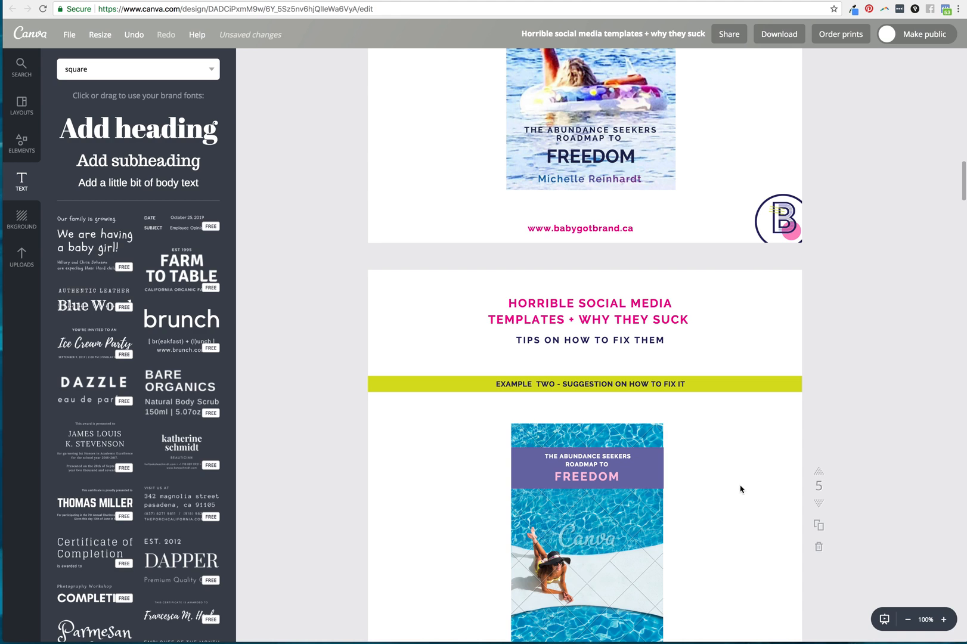
pyautogui.click(594, 459)
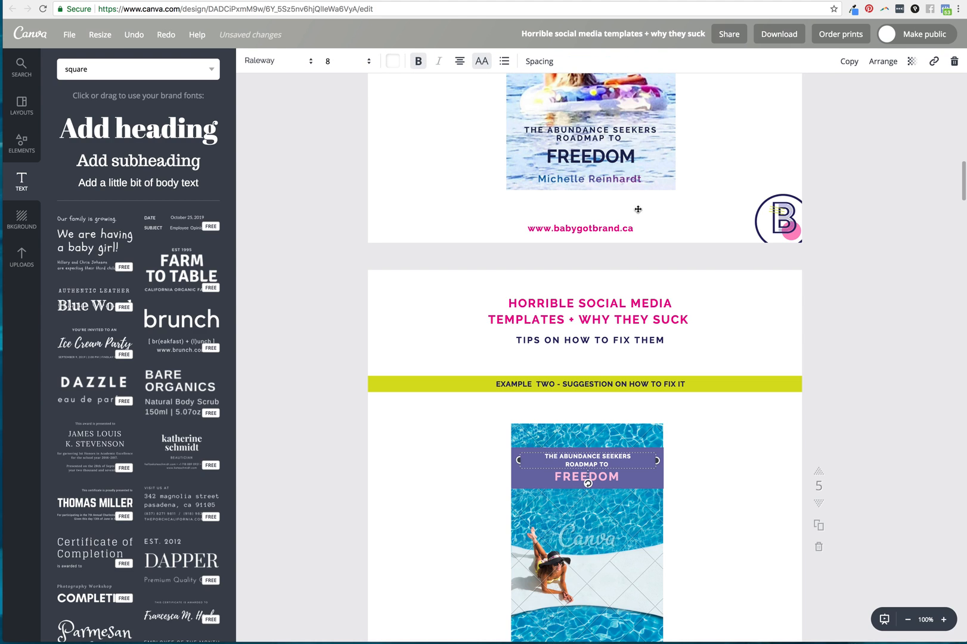
pyautogui.click(542, 62)
pyautogui.click(543, 63)
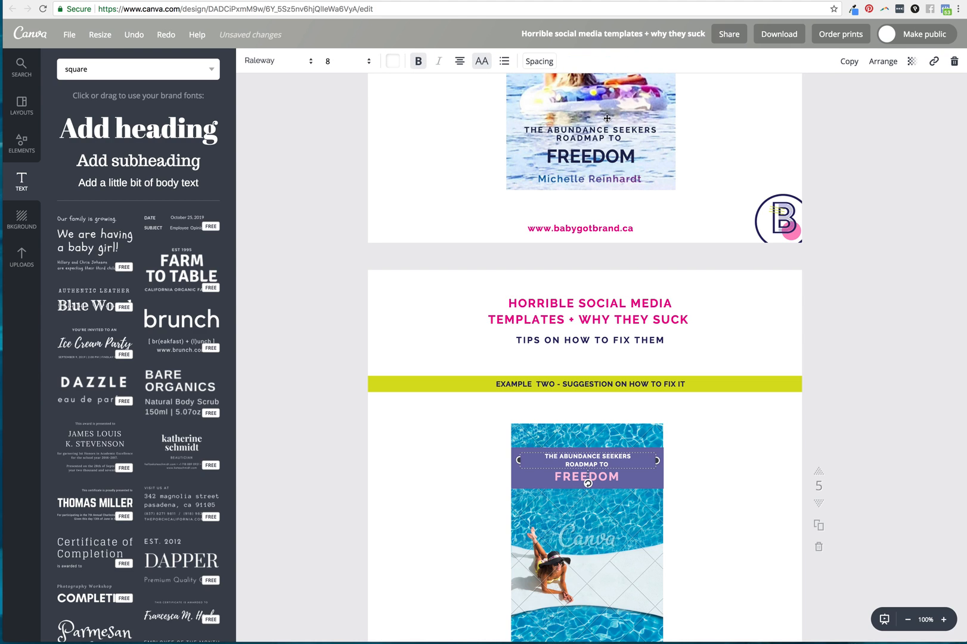
pyautogui.click(541, 62)
pyautogui.moveTo(620, 115)
pyautogui.mouseDown()
pyautogui.moveTo(601, 114)
pyautogui.moveTo(614, 115)
pyautogui.mouseUp()
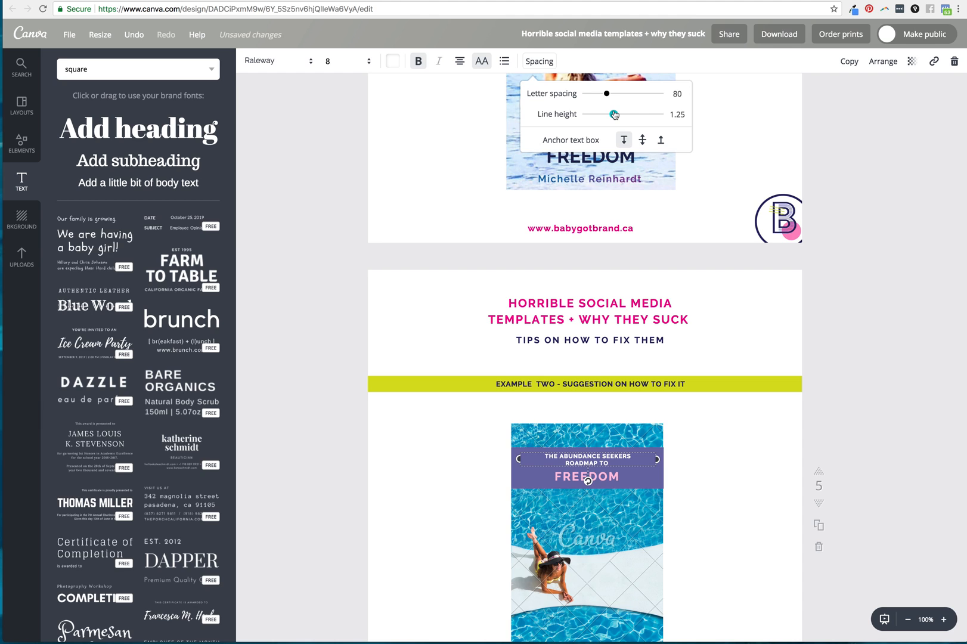
pyautogui.click(864, 232)
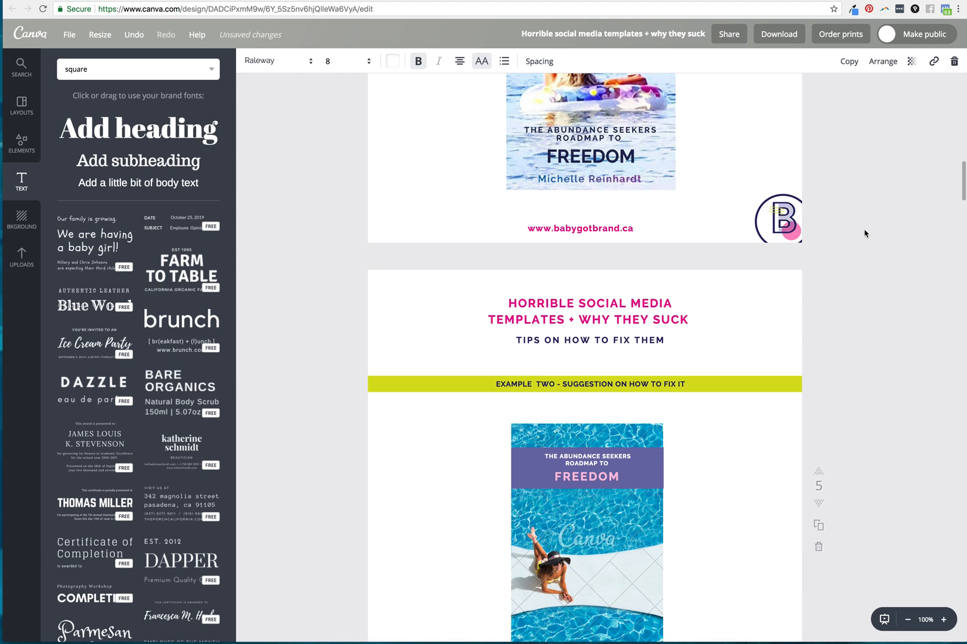
# Step: Duplicate the purple band and fit the copy as a thin strip along the bottom edge of the cover photo
pyautogui.scroll(-2, 805, 231)
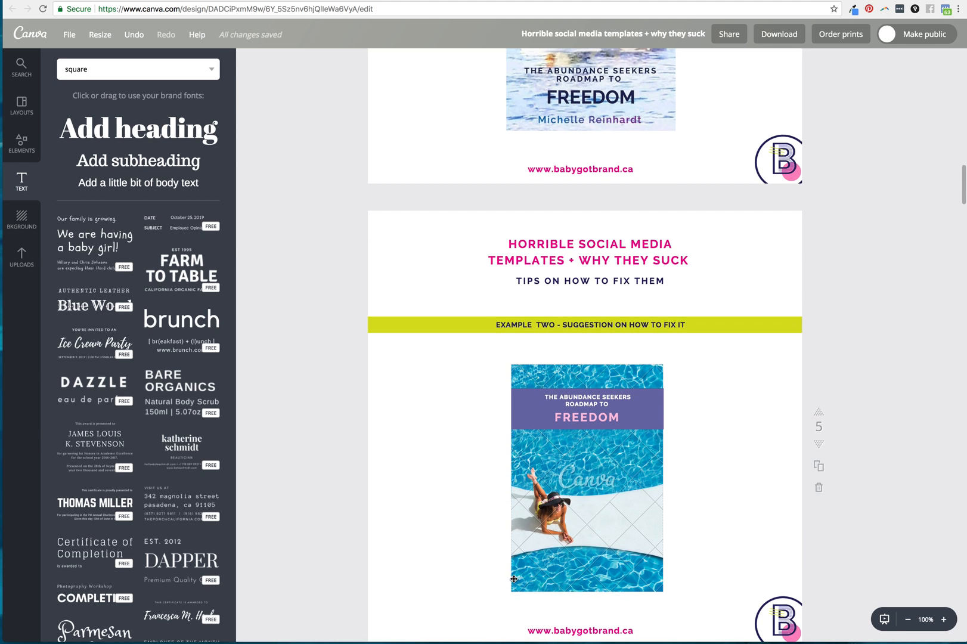
pyautogui.click(530, 415)
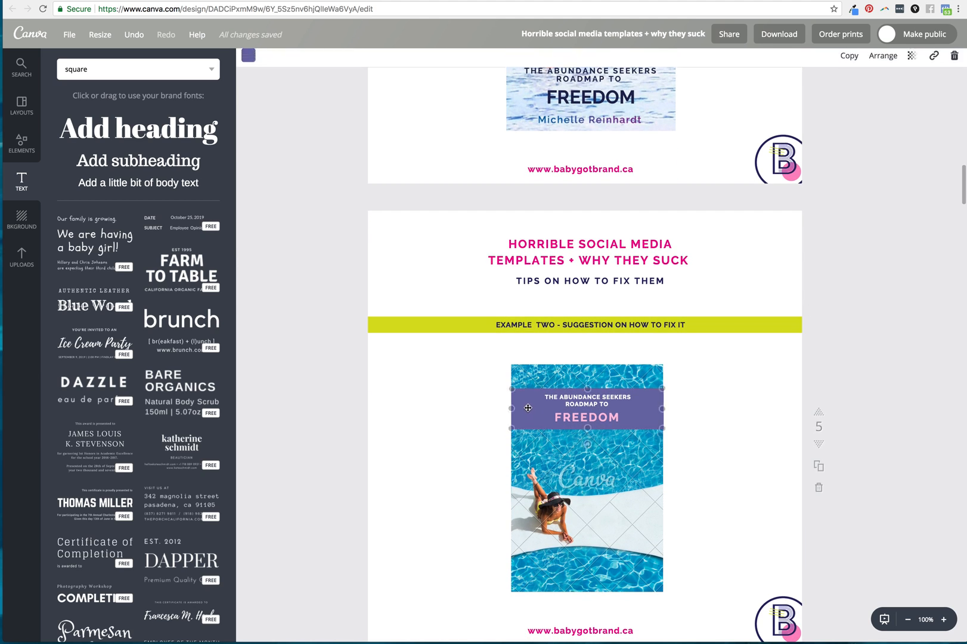
pyautogui.click(849, 62)
pyautogui.moveTo(566, 424); pyautogui.dragTo(588, 577)
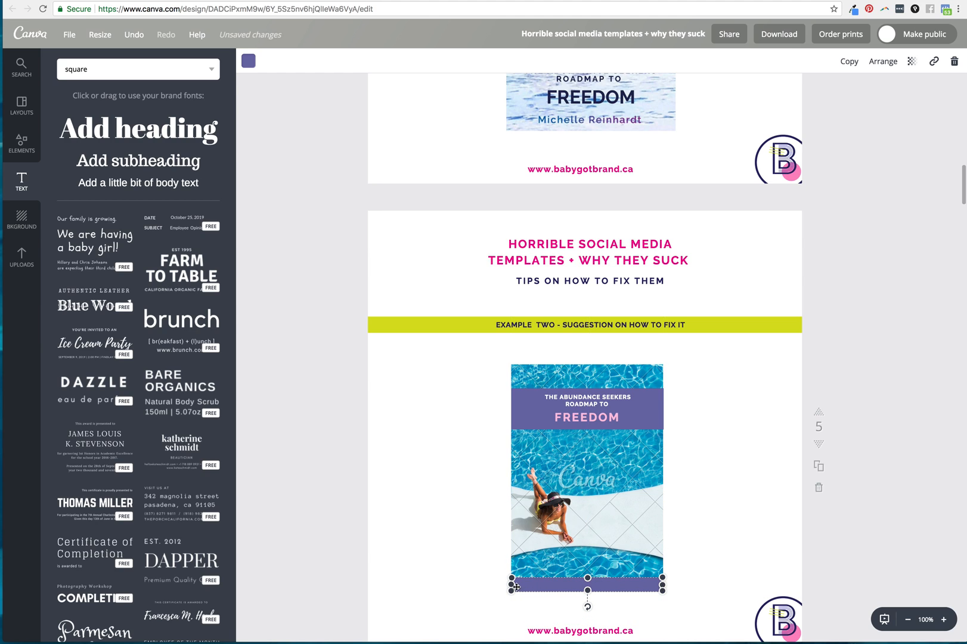
pyautogui.click(806, 552)
pyautogui.click(647, 579)
pyautogui.click(793, 546)
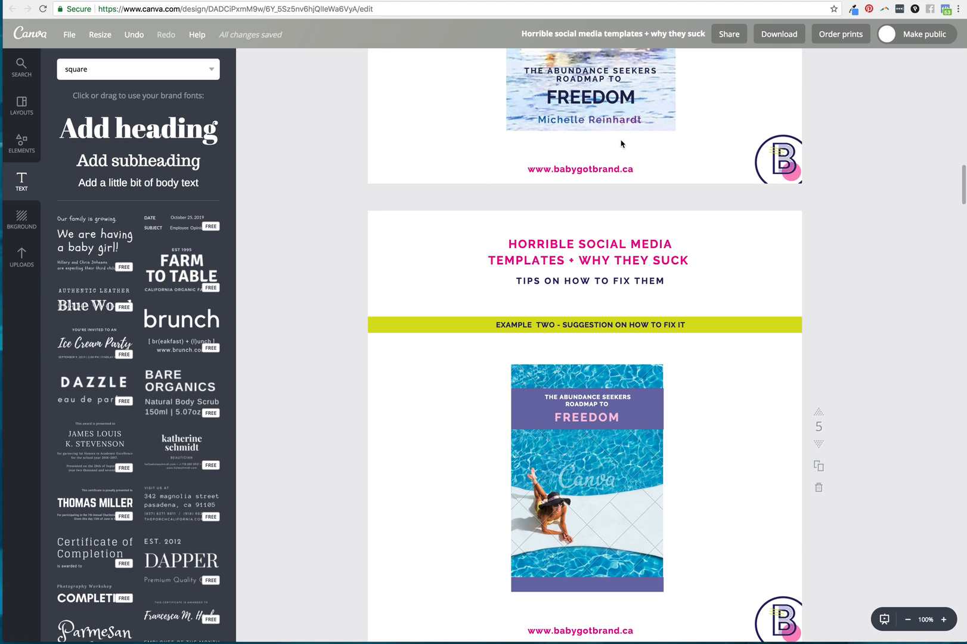
# Step: Duplicate the "FREEDOM" text and place the copy centred on the thin purple strip at the bottom of the cover
pyautogui.click(585, 424)
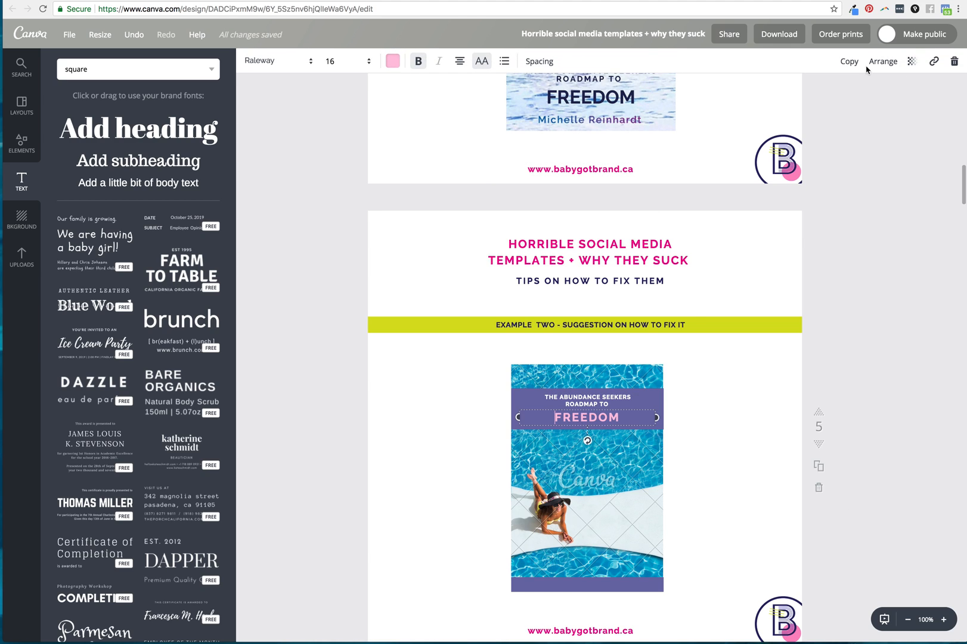
pyautogui.click(846, 61)
pyautogui.moveTo(616, 435); pyautogui.dragTo(606, 585)
# Step: Replace the copied text on the bottom purple strip with the author's first name in capitals
pyautogui.click(607, 585)
pyautogui.click(618, 586)
pyautogui.doubleClick(595, 584)
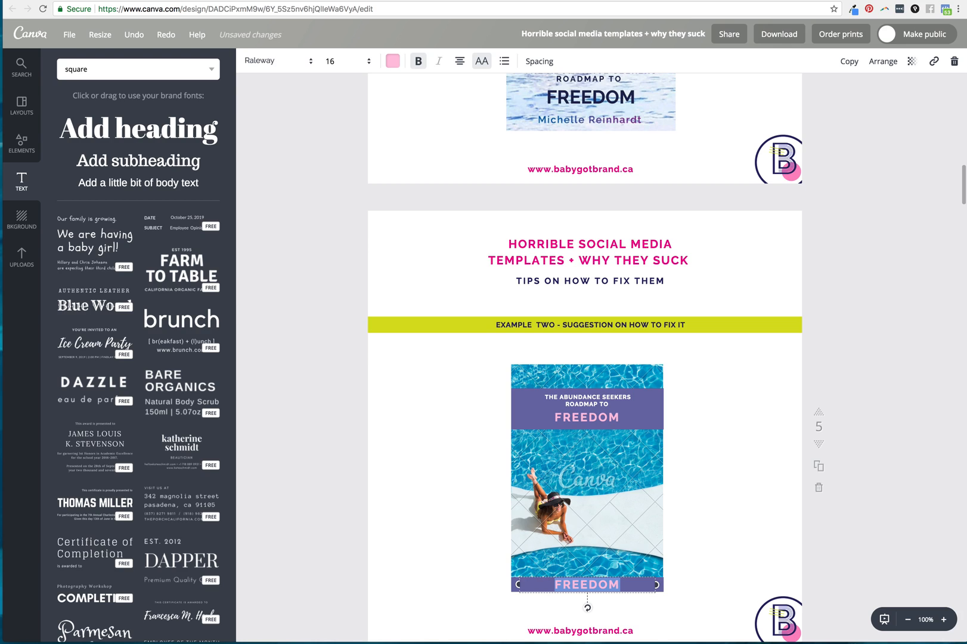
pyautogui.write('MUCHE')
pyautogui.press('BackSpace')
pyautogui.press('BackSpace')
pyautogui.press('BackSpace')
pyautogui.press('BackSpace')
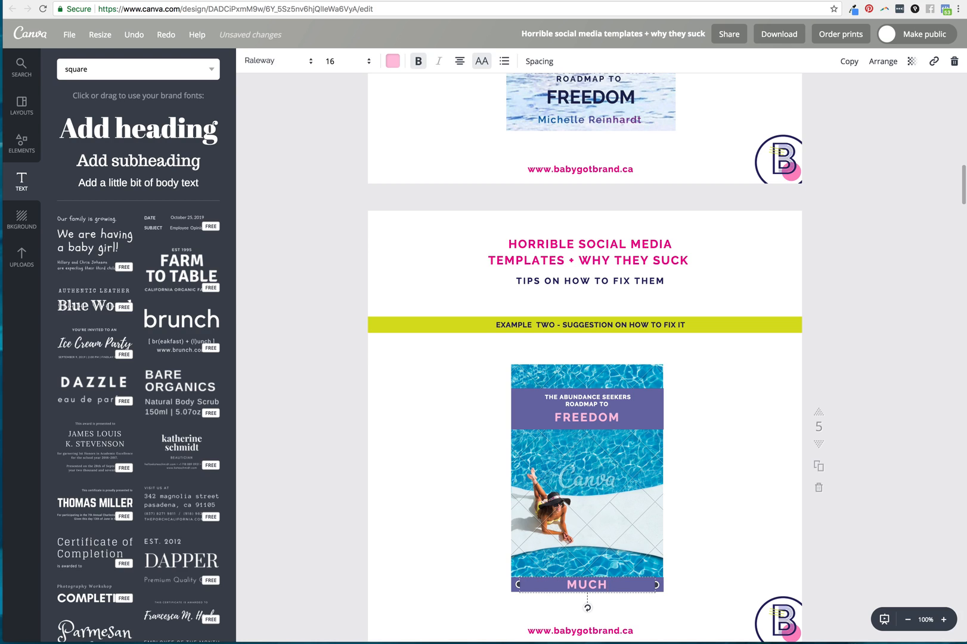
pyautogui.write('LLE')
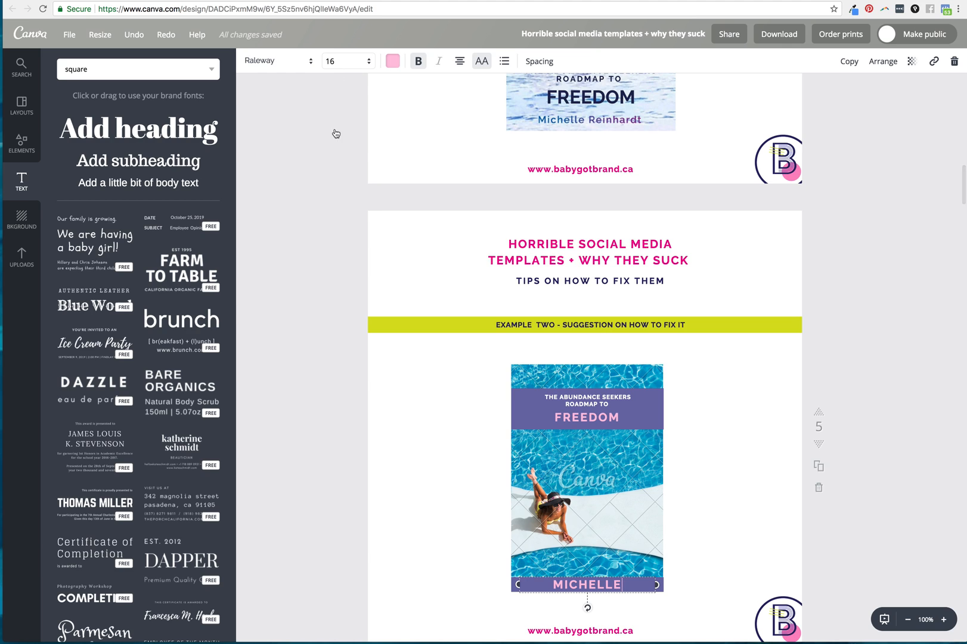
# Step: Reduce the author's name on the bottom strip to font size 12
pyautogui.click(338, 60)
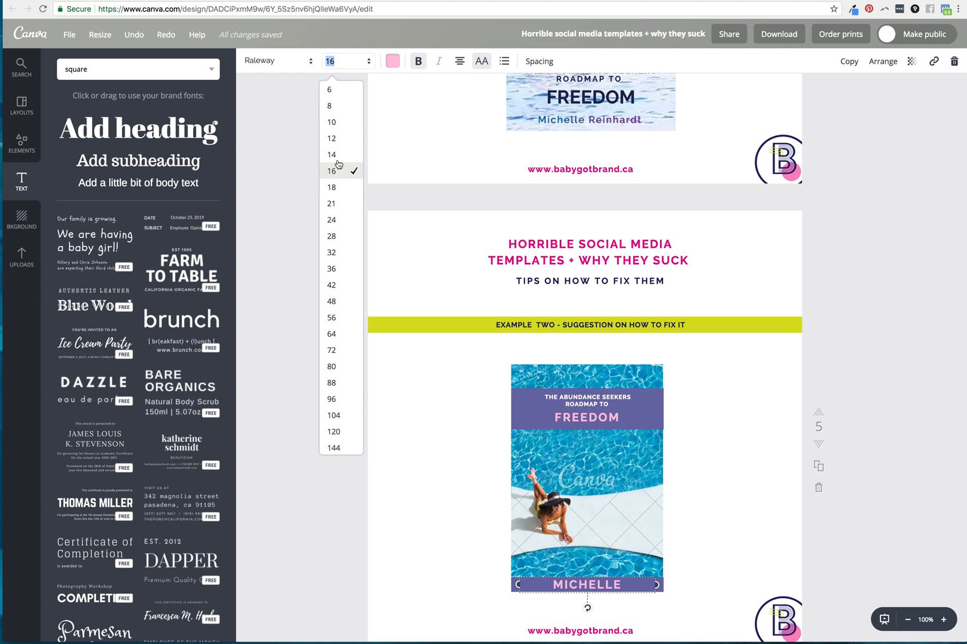
pyautogui.click(335, 157)
pyautogui.click(334, 61)
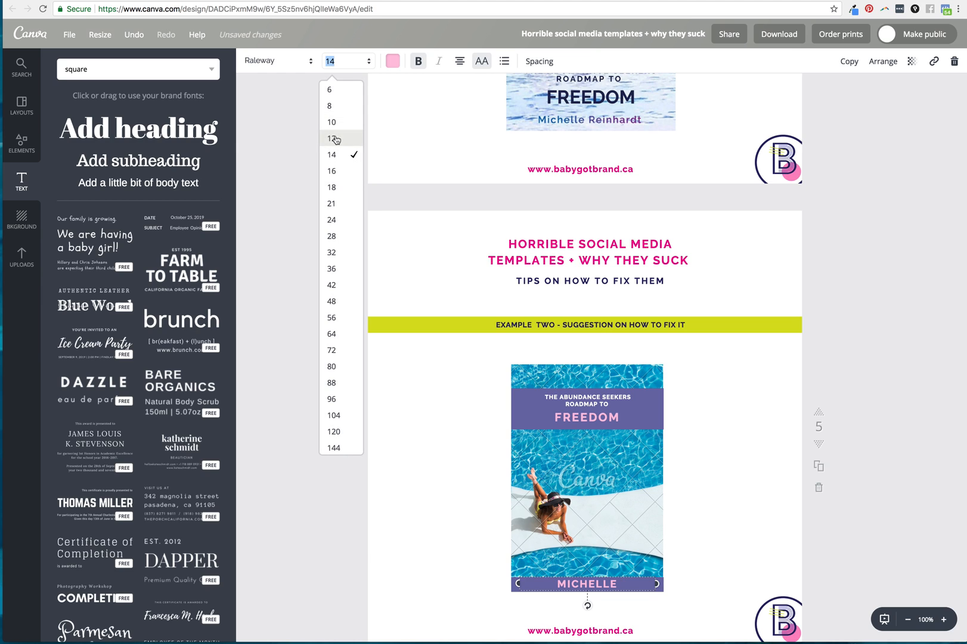
pyautogui.click(337, 137)
pyautogui.click(691, 512)
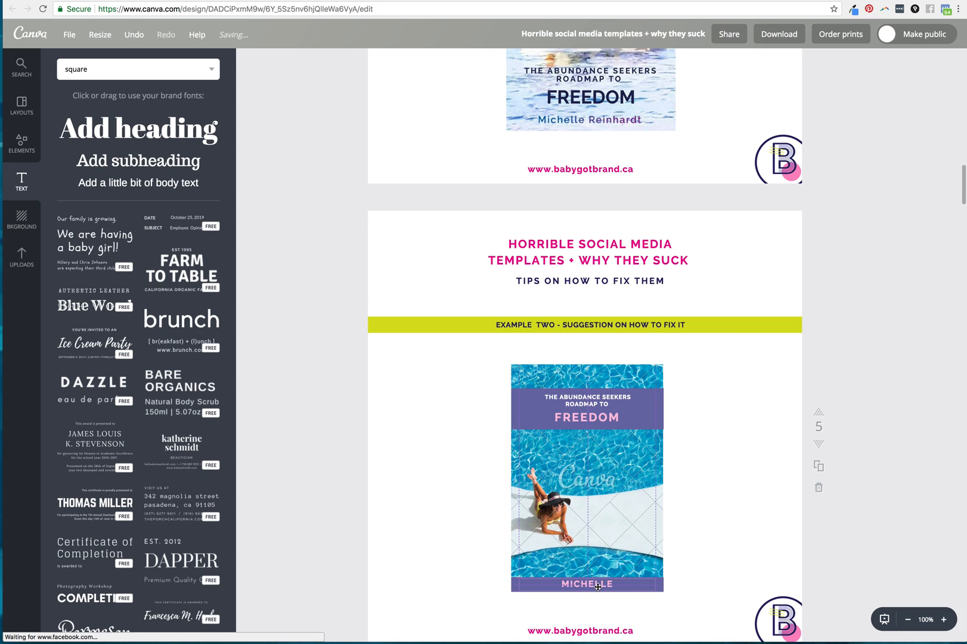
# Step: Compare the redesigned cover with the page 4 original, and examine the Example Three bloggers graphic on page 6
pyautogui.scroll(3, 688, 498)
pyautogui.scroll(3, 689, 494)
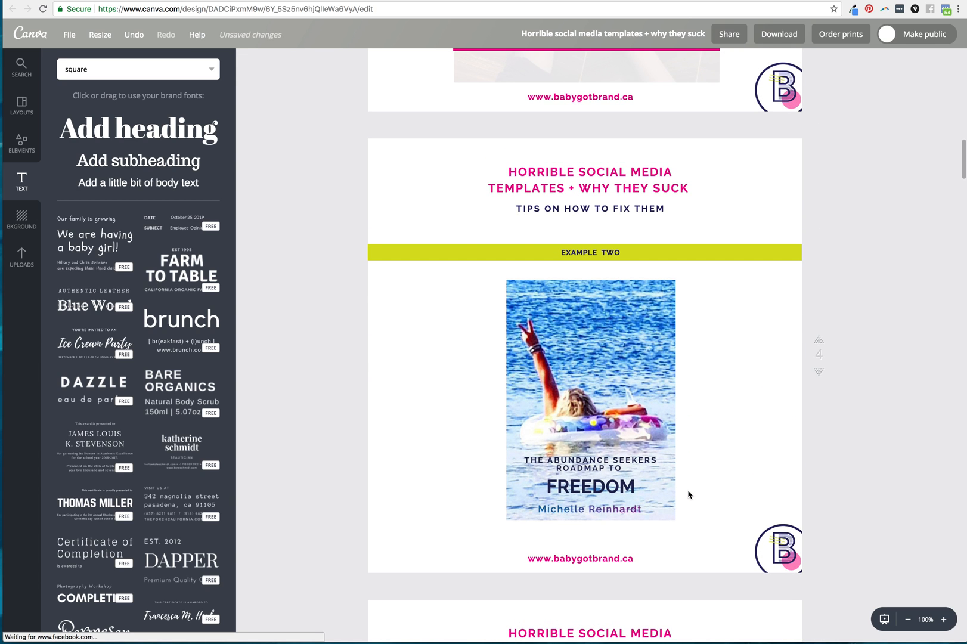
pyautogui.scroll(-8, 689, 494)
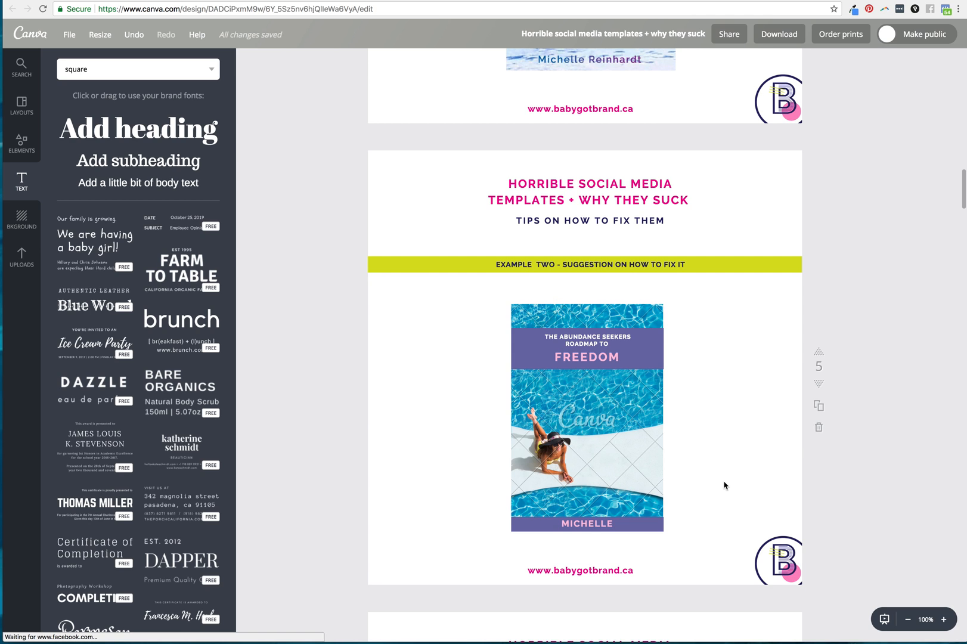
pyautogui.scroll(-10, 724, 485)
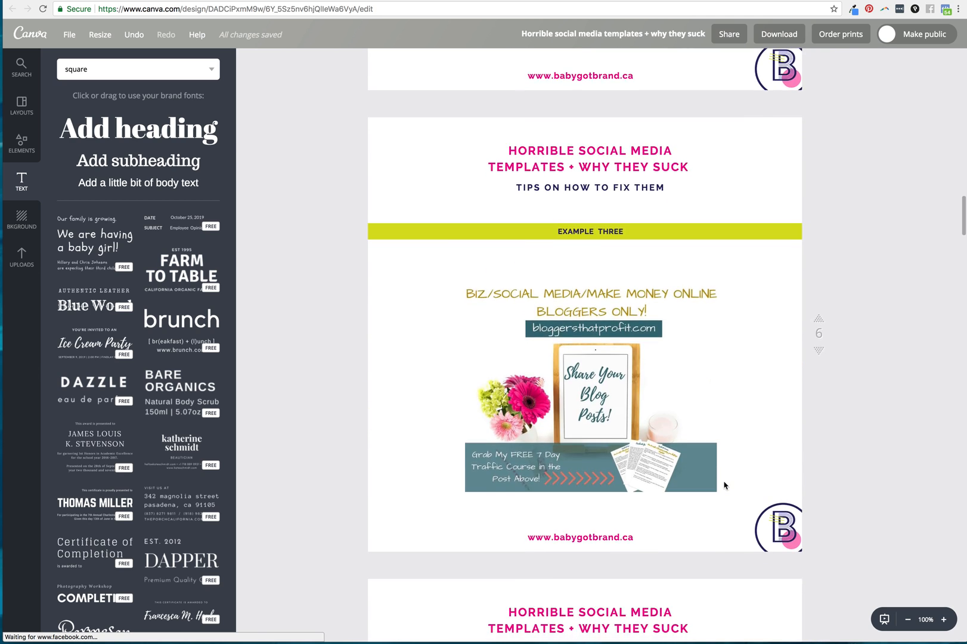
pyautogui.scroll(-1, 724, 485)
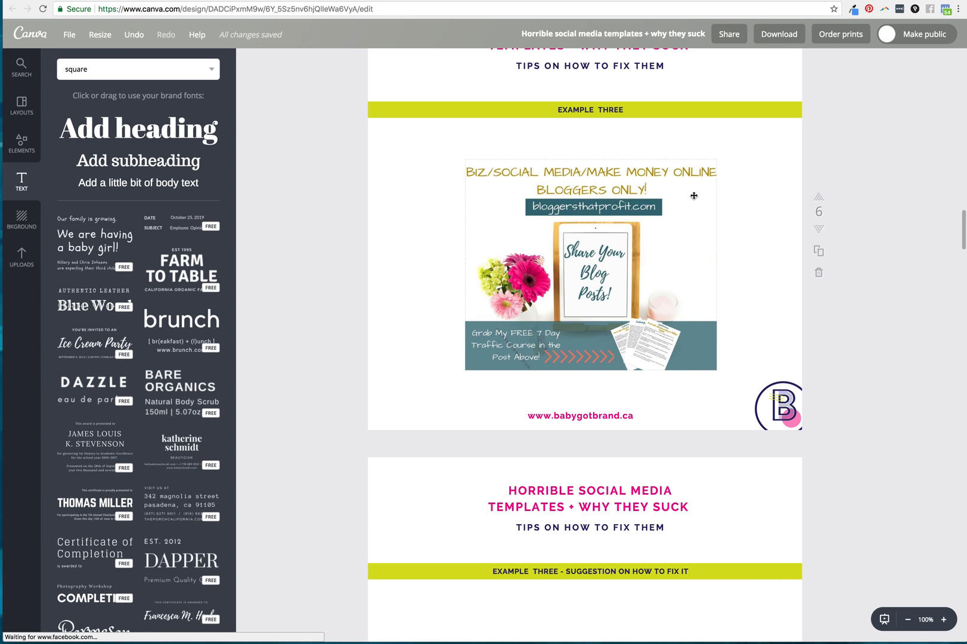
pyautogui.scroll(-1, 693, 196)
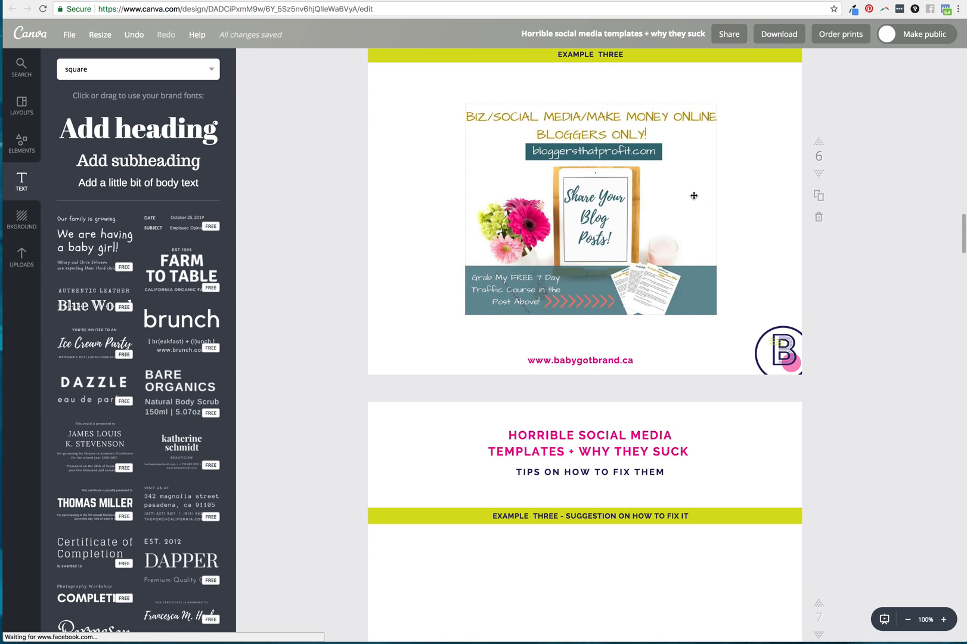
pyautogui.scroll(-1, 693, 195)
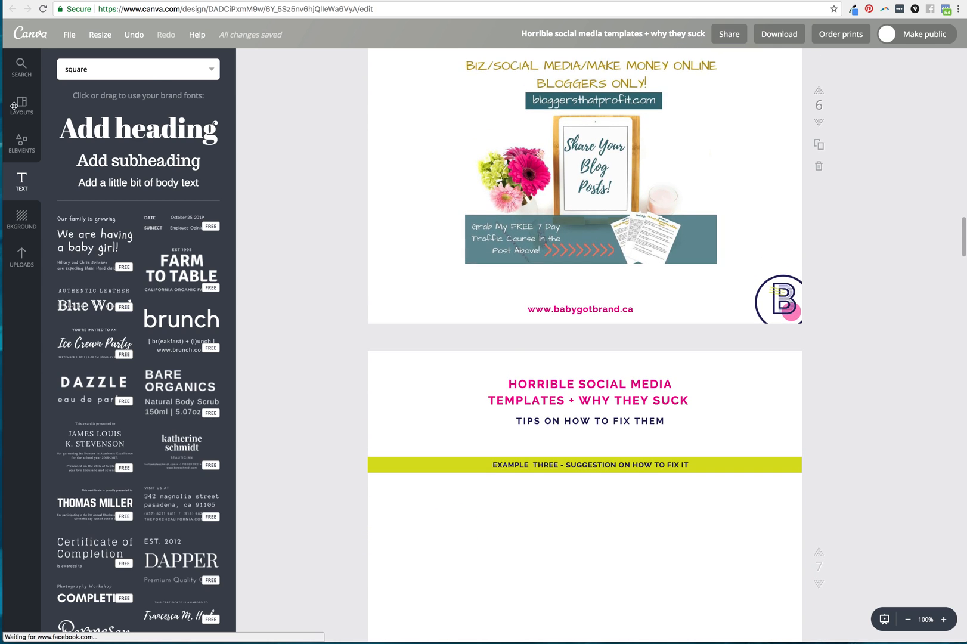
# Step: Search the image library for "ipad" and look through the results for a tablet image suited to the Example Three redesign
pyautogui.click(129, 75)
pyautogui.write('ipad')
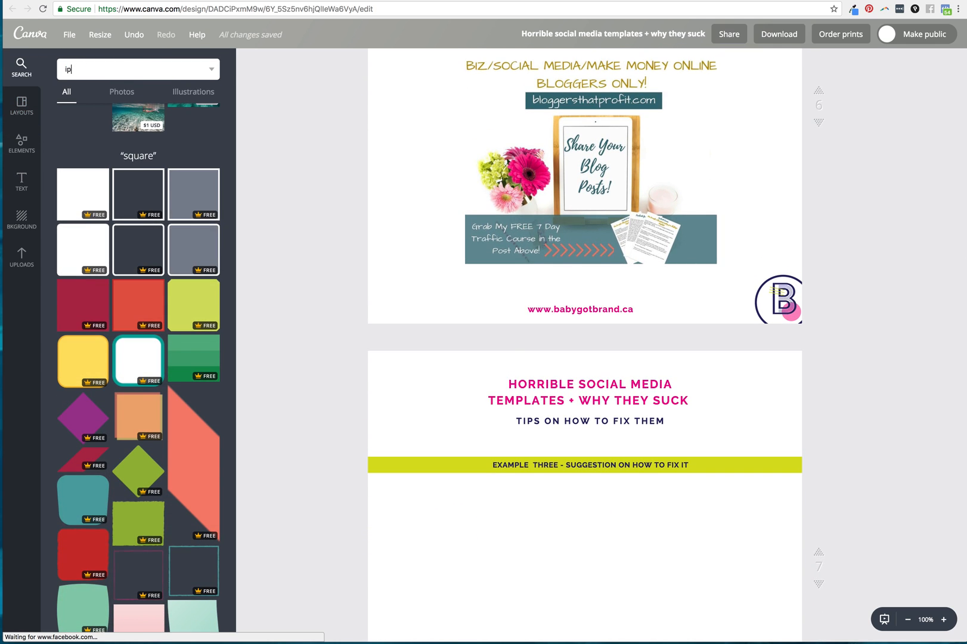
pyautogui.press('Return')
pyautogui.scroll(-6, 208, 256)
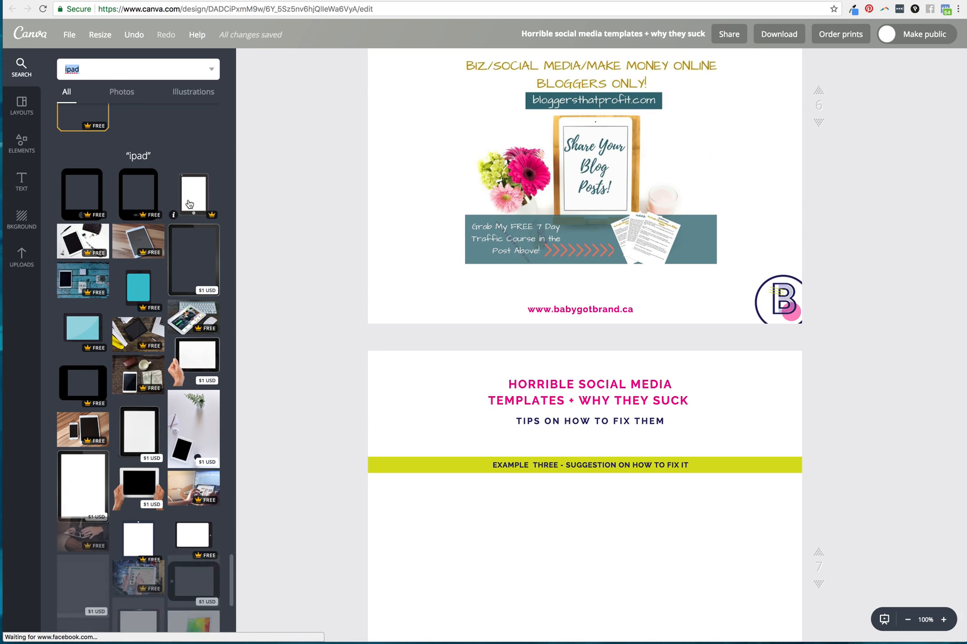
pyautogui.scroll(-3, 208, 256)
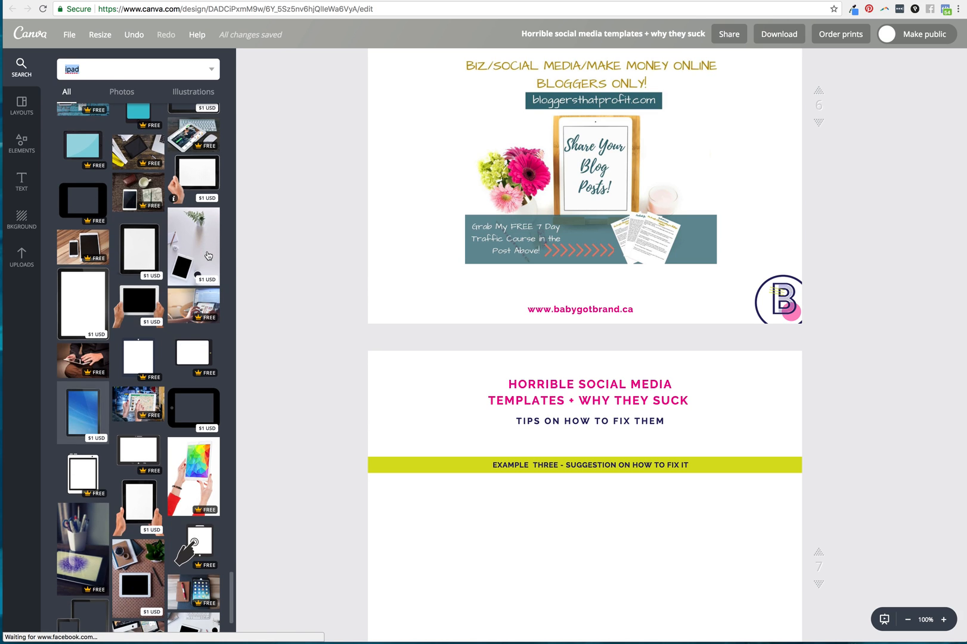
pyautogui.scroll(-5, 208, 256)
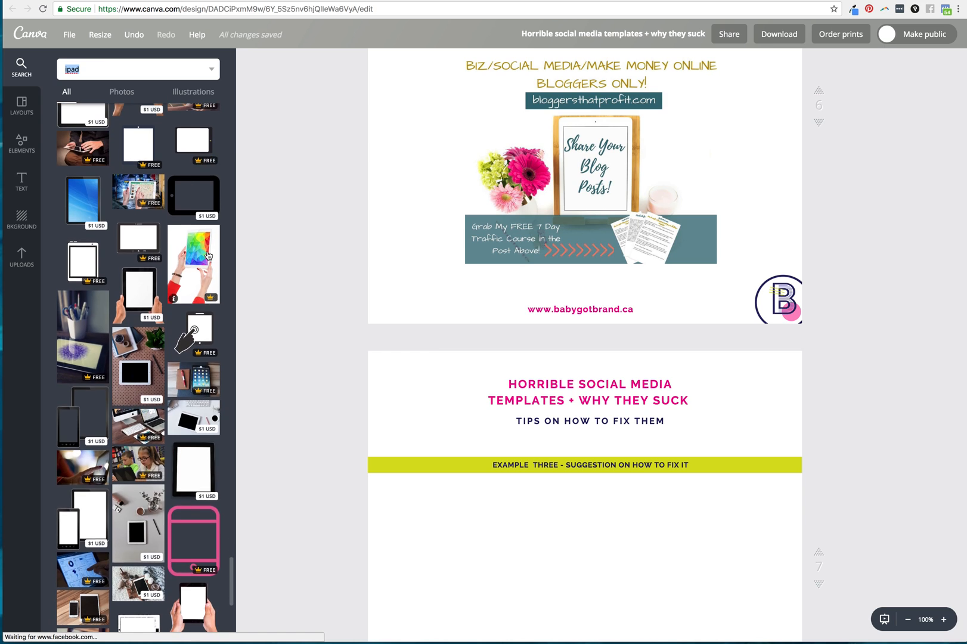
pyautogui.scroll(-1, 208, 256)
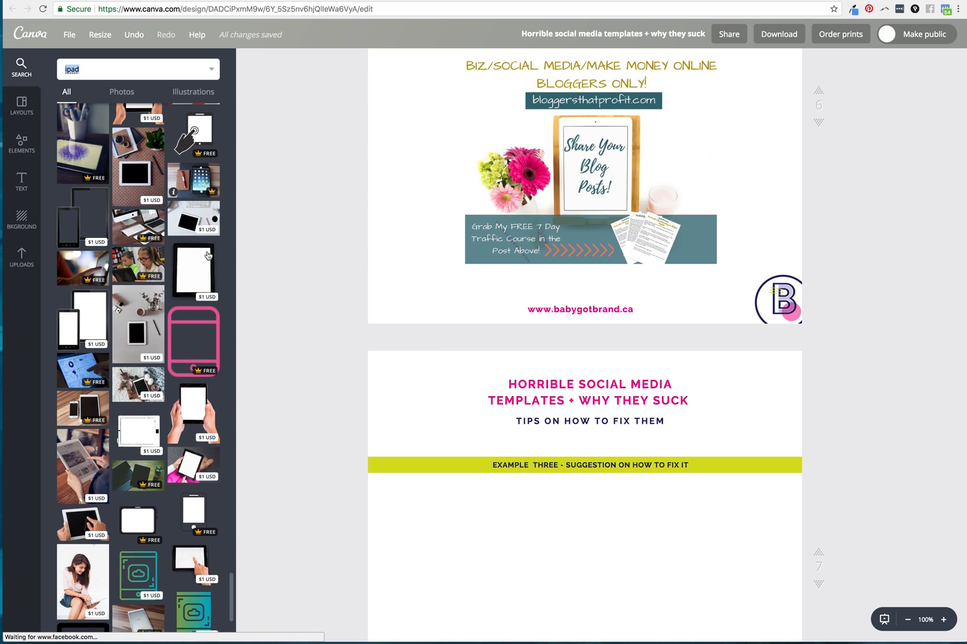
pyautogui.scroll(-2, 208, 255)
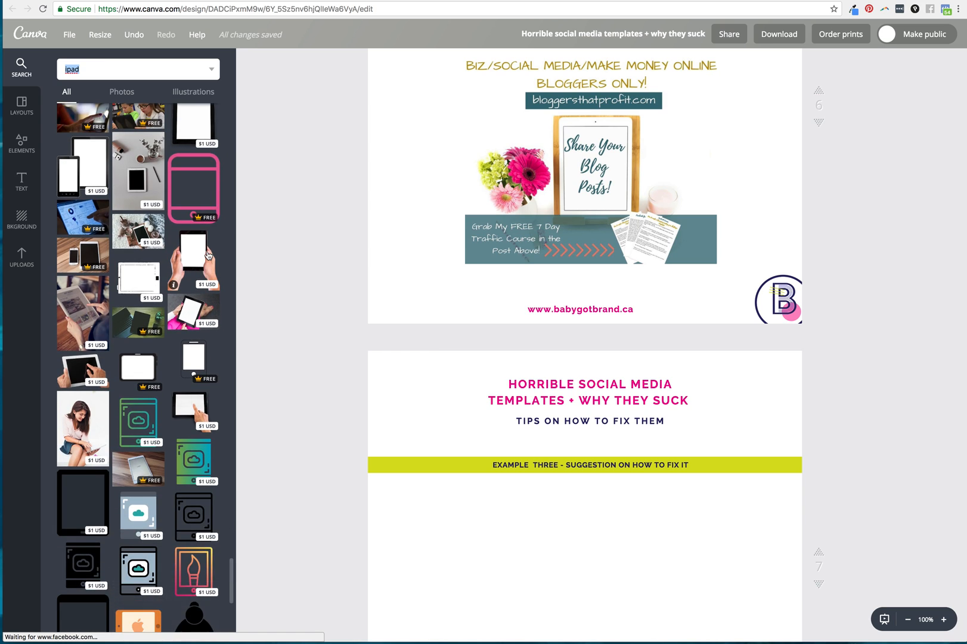
pyautogui.scroll(1, 208, 255)
pyautogui.scroll(3, 208, 256)
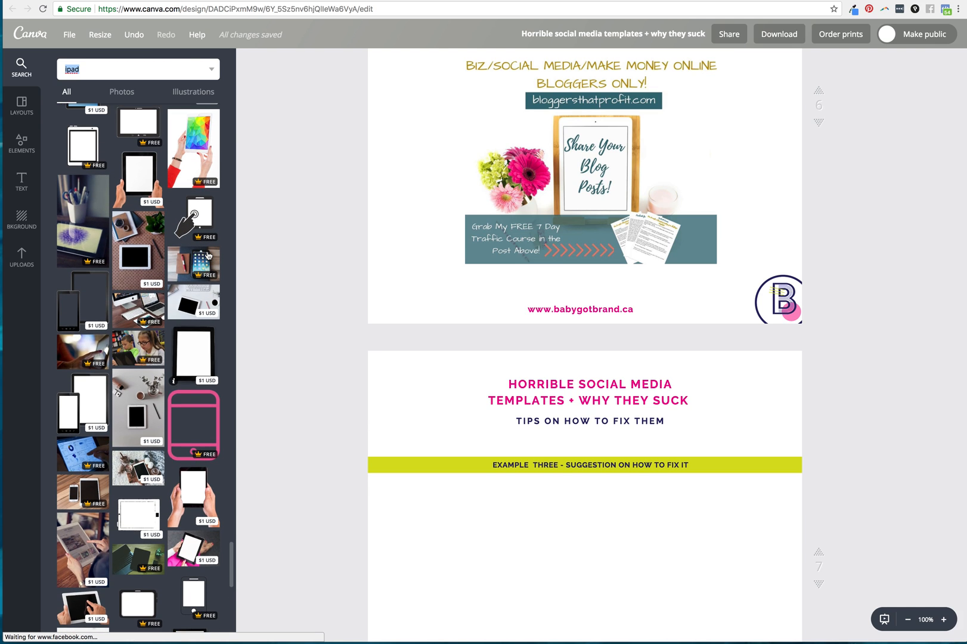
pyautogui.scroll(5, 208, 256)
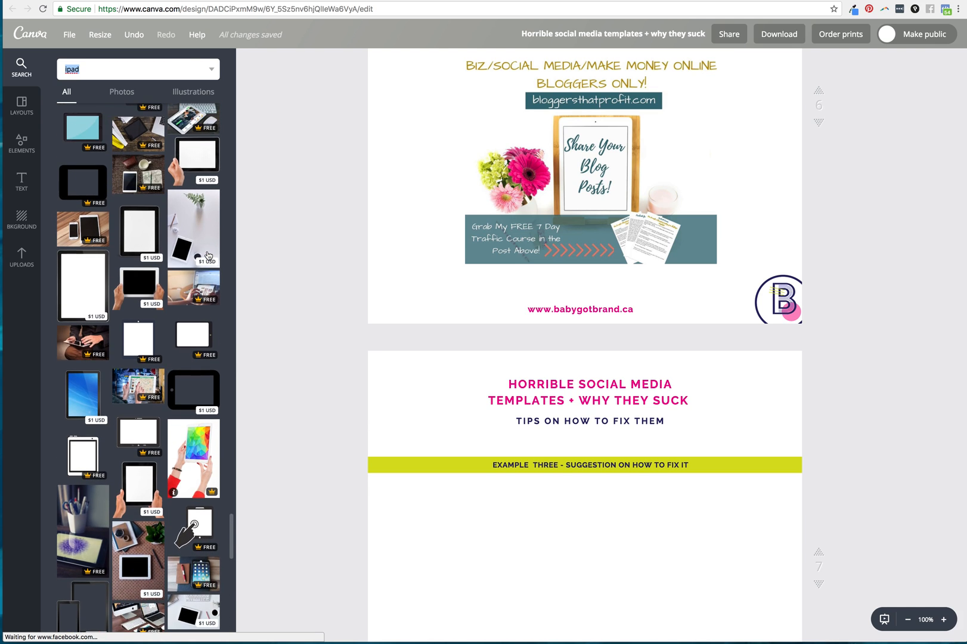
pyautogui.scroll(3, 208, 255)
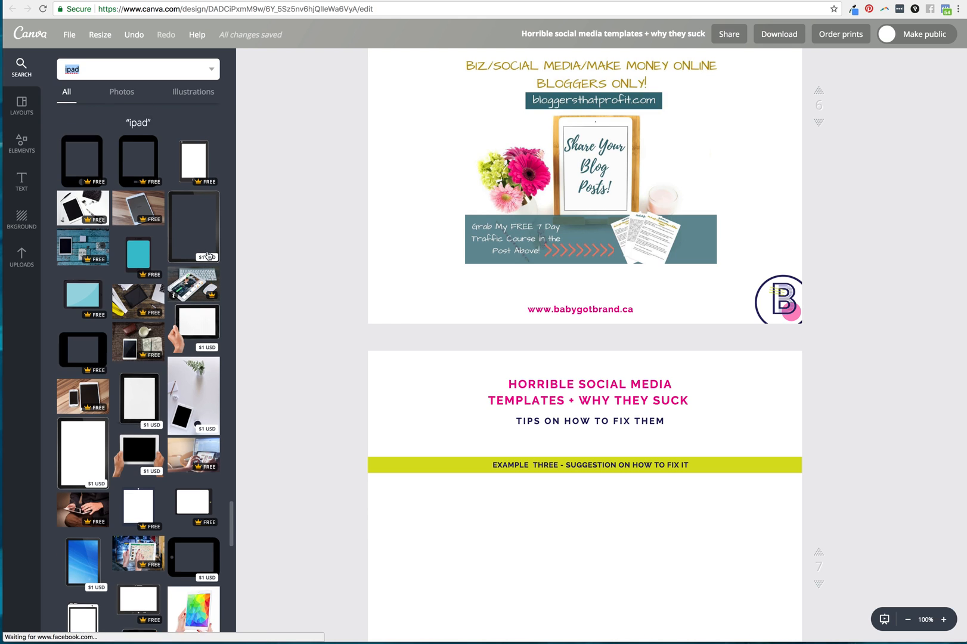
# Step: Insert the uploaded photo of purple tulips beside a black-framed blank tablet
pyautogui.click(28, 255)
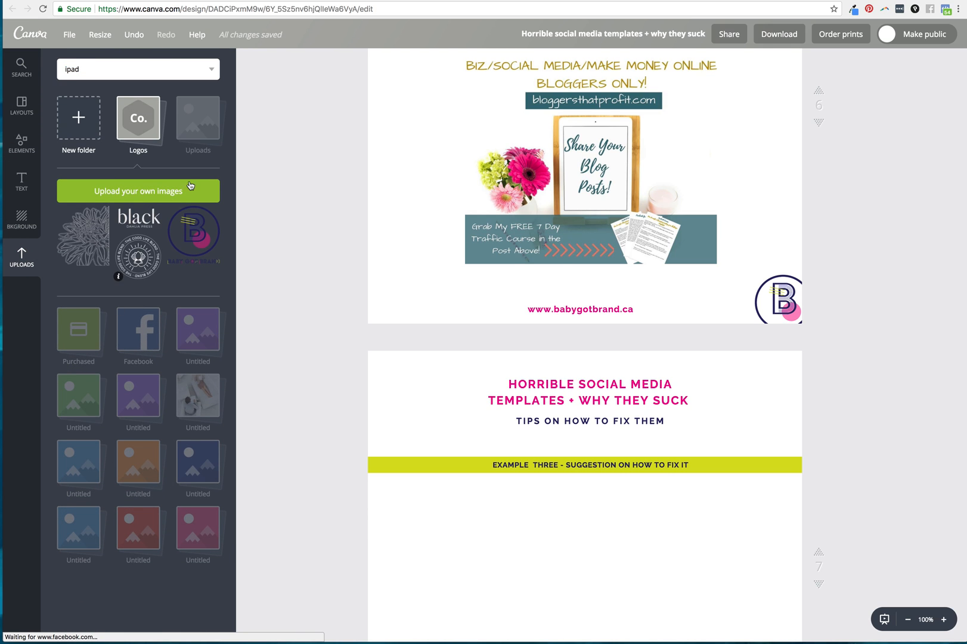
pyautogui.click(201, 122)
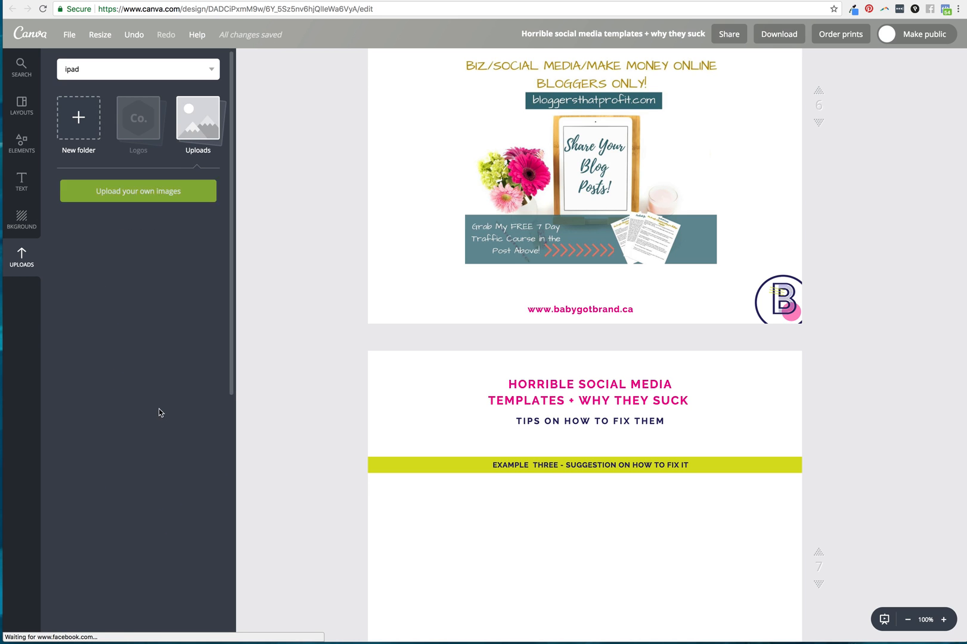
pyautogui.scroll(-5, 167, 418)
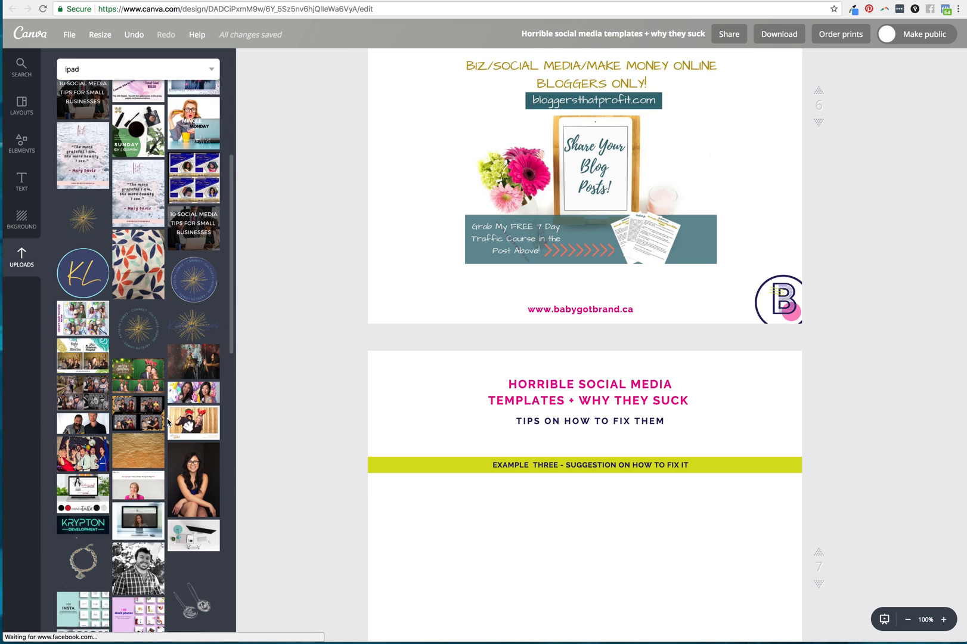
pyautogui.scroll(-15, 167, 421)
pyautogui.scroll(-3, 167, 421)
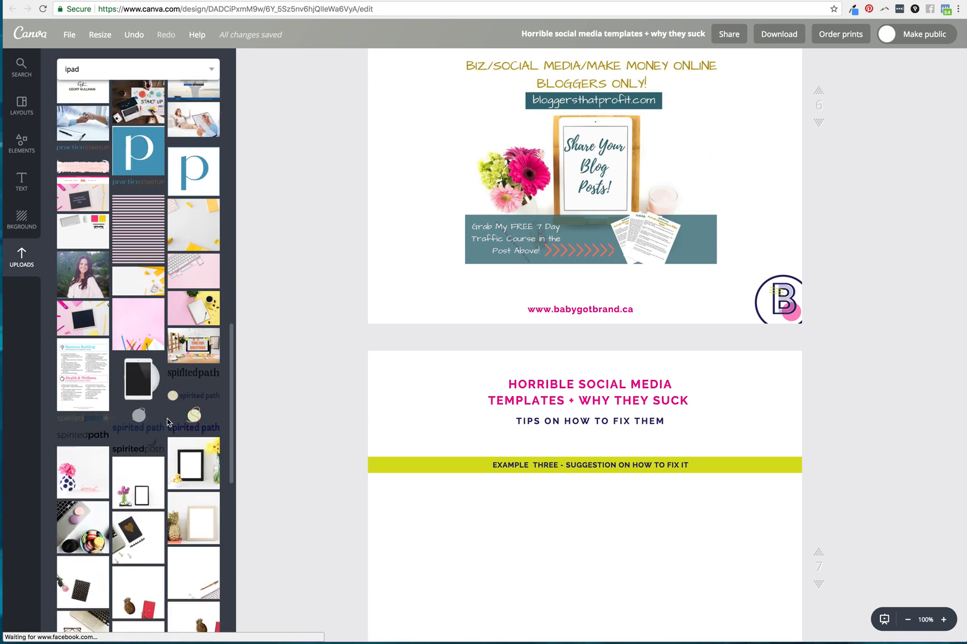
pyautogui.click(141, 404)
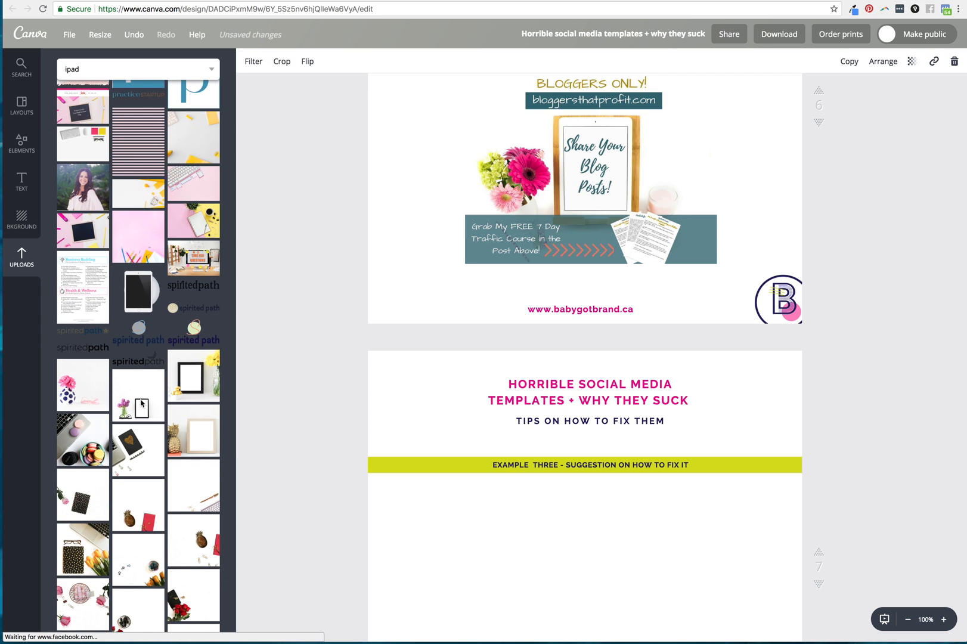
# Step: Locate the inserted tulips photo on page 8 and move it up to the Example Three redesign on page 7
pyautogui.scroll(10, 478, 254)
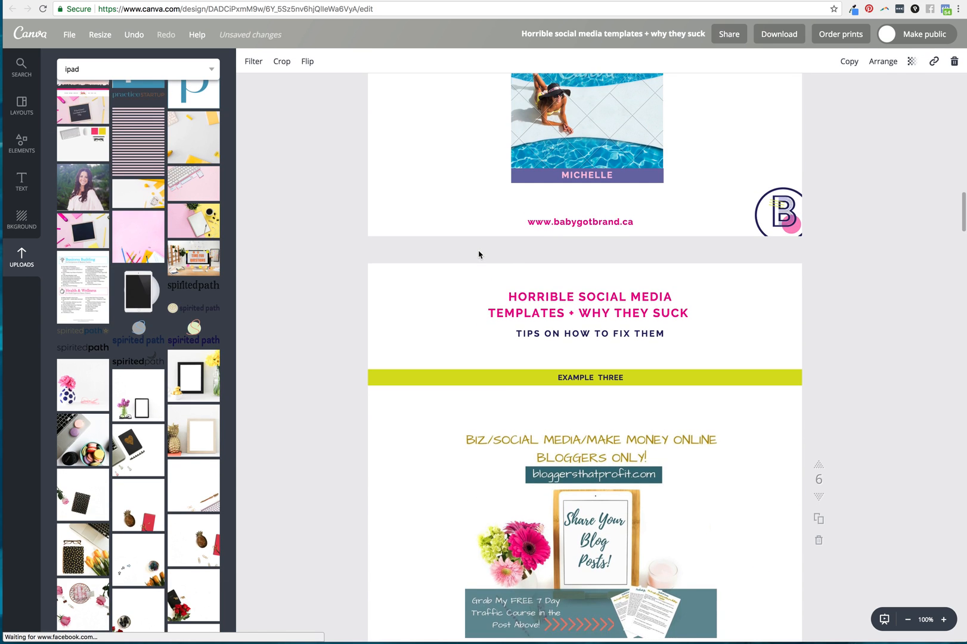
pyautogui.scroll(20, 478, 255)
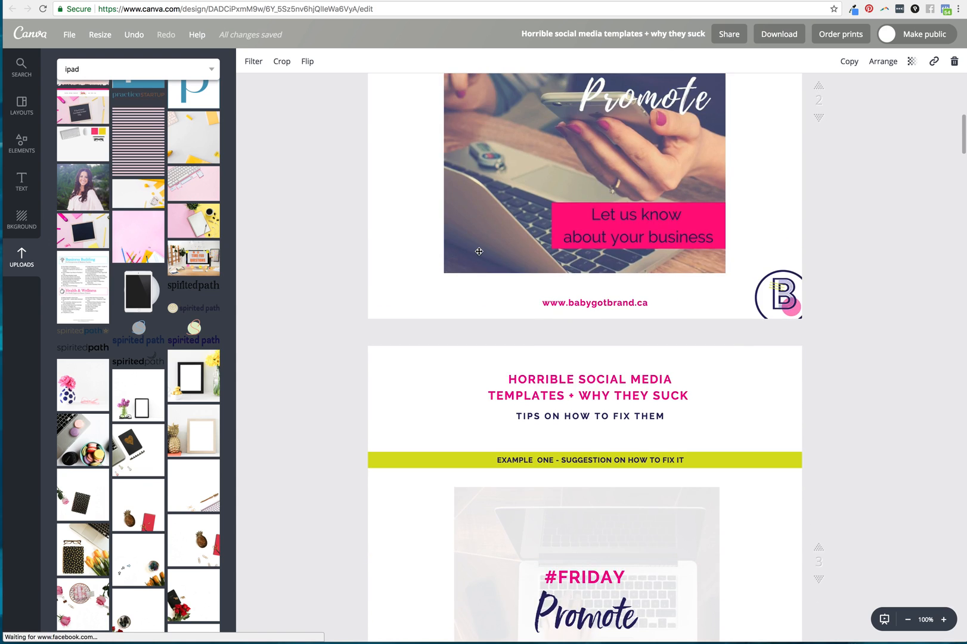
pyautogui.scroll(8, 479, 252)
pyautogui.scroll(-20, 479, 254)
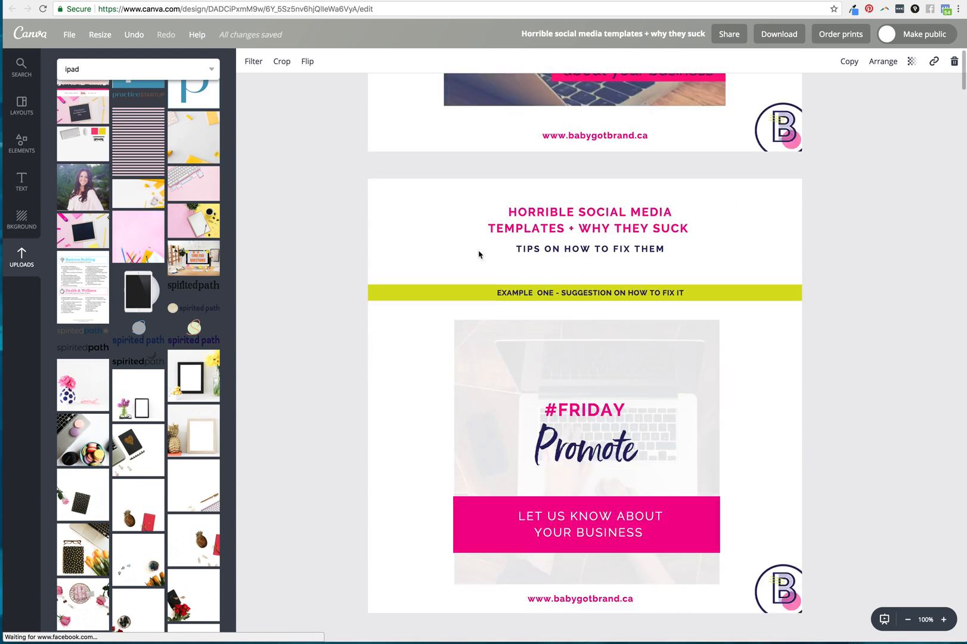
pyautogui.scroll(-20, 478, 255)
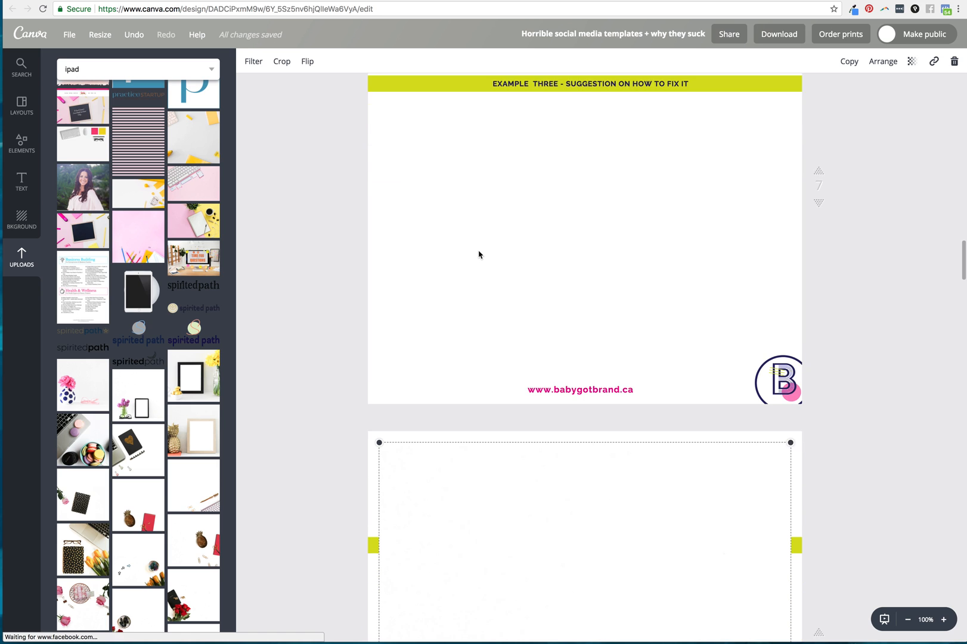
pyautogui.moveTo(599, 427); pyautogui.dragTo(599, 225)
pyautogui.scroll(14, 623, 337)
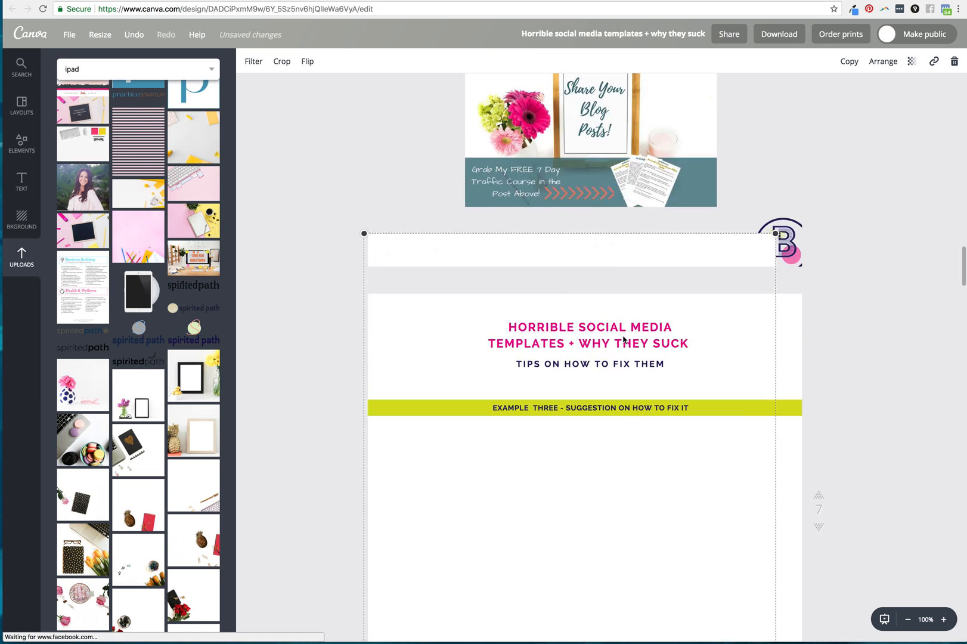
# Step: Shrink the tulips photo to about half its size and centre it below the Example Three banner
pyautogui.scroll(-5, 622, 336)
pyautogui.scroll(-1, 622, 336)
pyautogui.moveTo(776, 204); pyautogui.dragTo(598, 420)
pyautogui.moveTo(543, 448); pyautogui.dragTo(633, 457)
pyautogui.scroll(-2, 872, 423)
pyautogui.moveTo(566, 432); pyautogui.dragTo(597, 437)
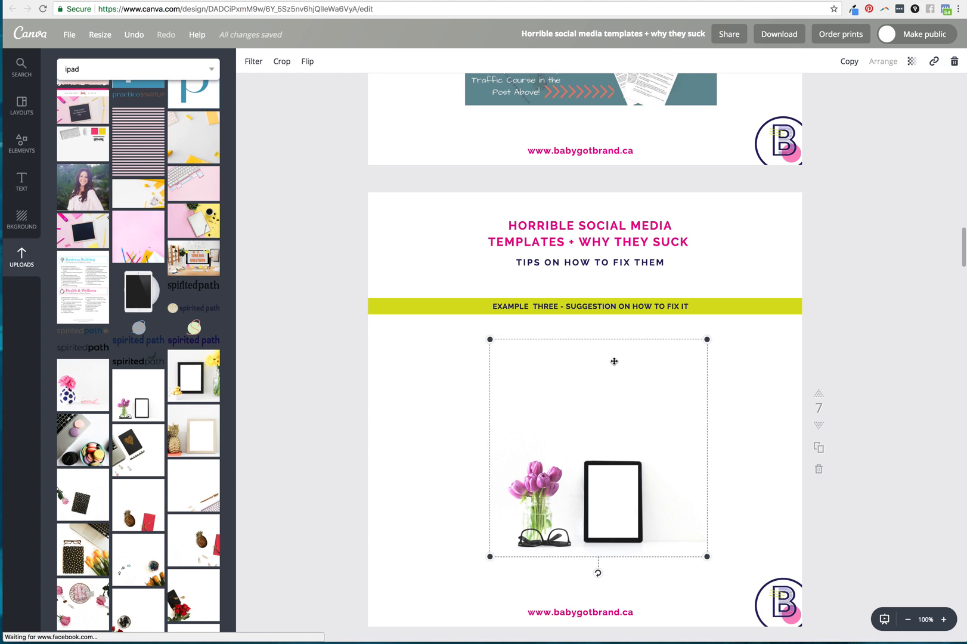
pyautogui.scroll(2, 614, 362)
pyautogui.scroll(-1, 590, 426)
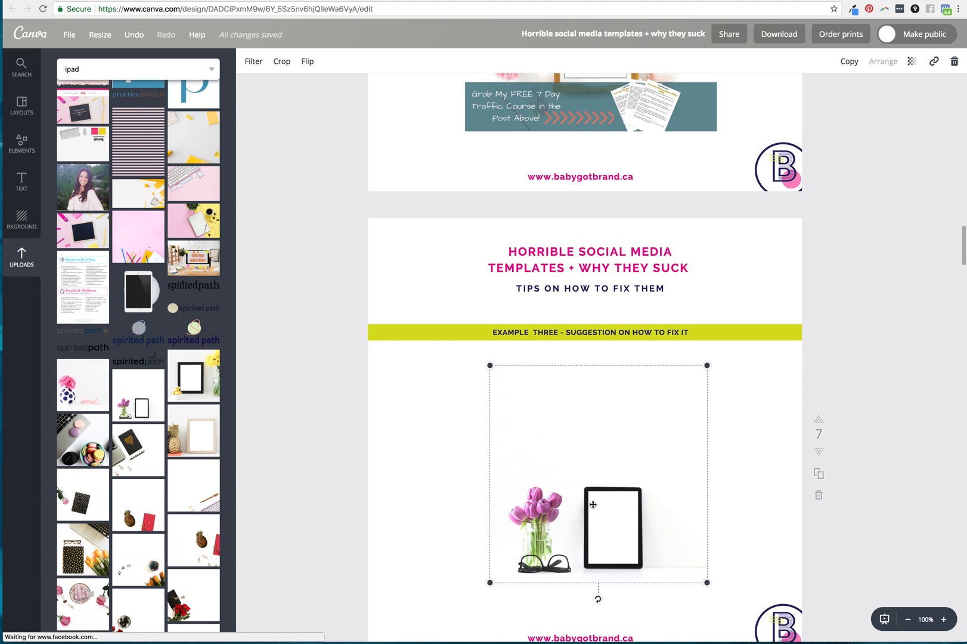
# Step: Search the image library for "square"
pyautogui.doubleClick(104, 77)
pyautogui.write('sqiar')
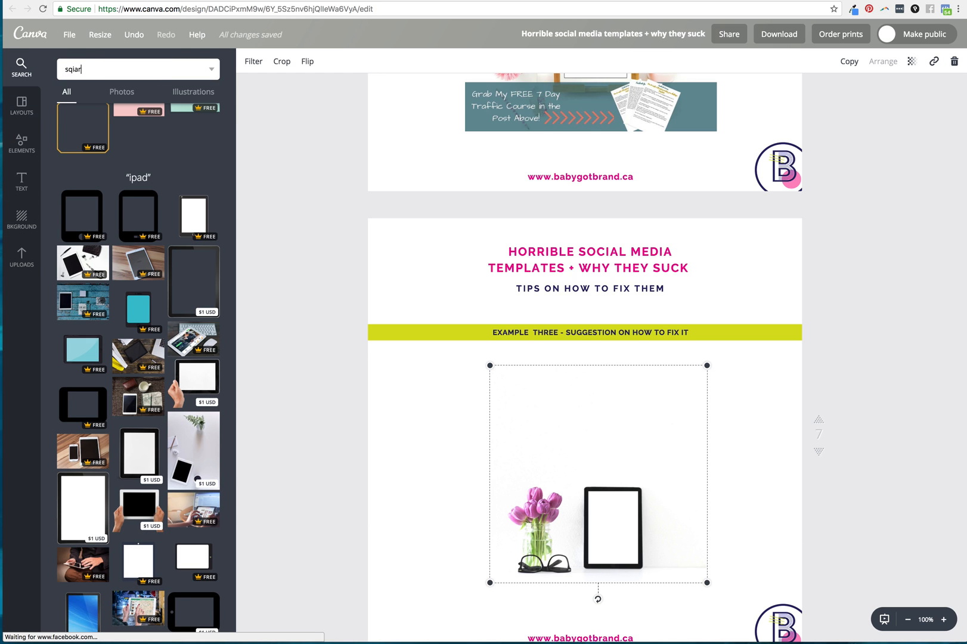
pyautogui.write('e')
pyautogui.press('Return')
pyautogui.press('BackSpace')
pyautogui.write('squa')
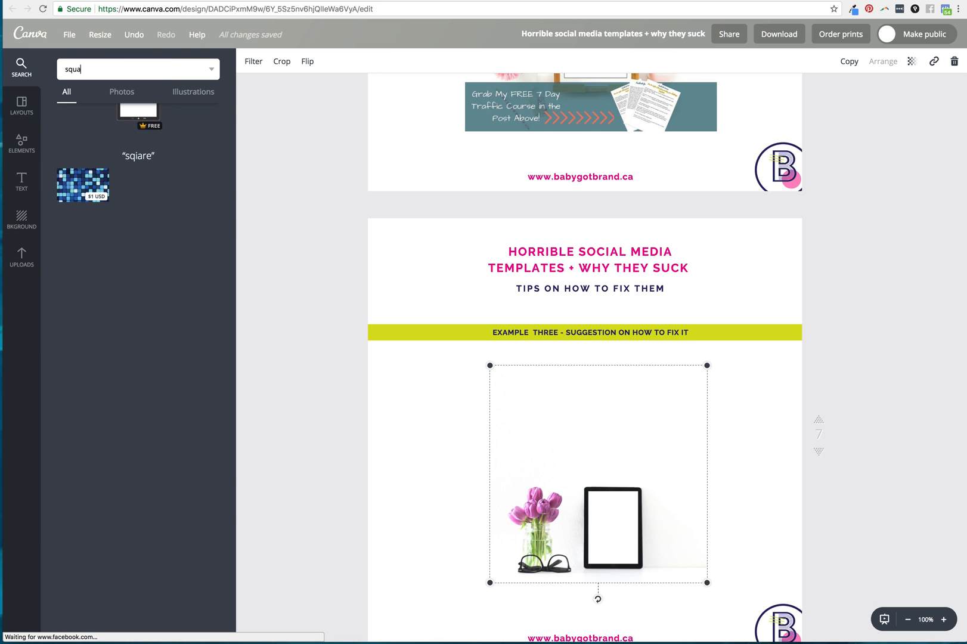
pyautogui.write('re')
pyautogui.press('Return')
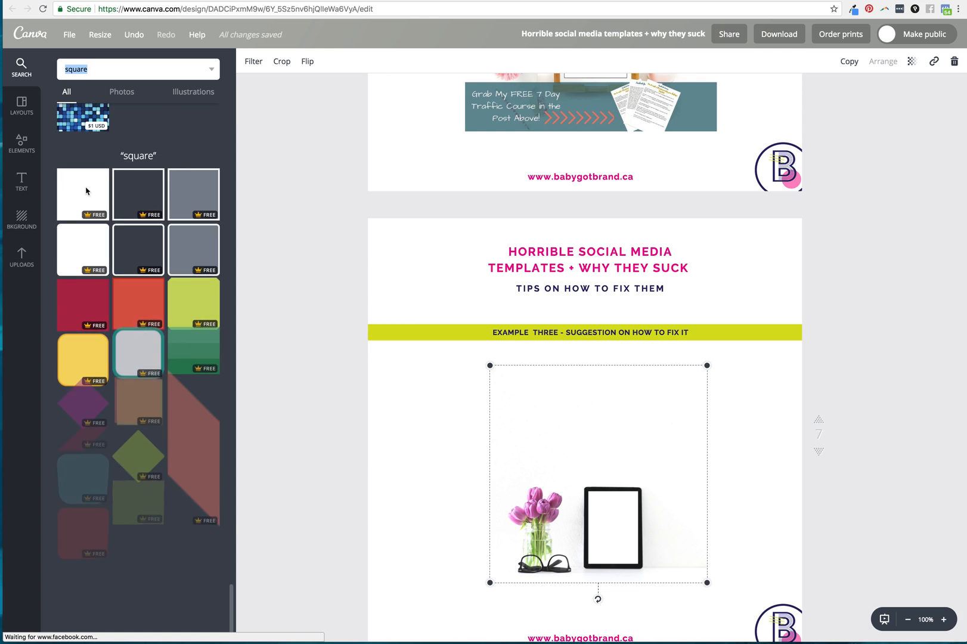
# Step: Insert the solid dark red square, move it to page 7 and shrink it over the tulips photo to about the photo's size
pyautogui.click(684, 592)
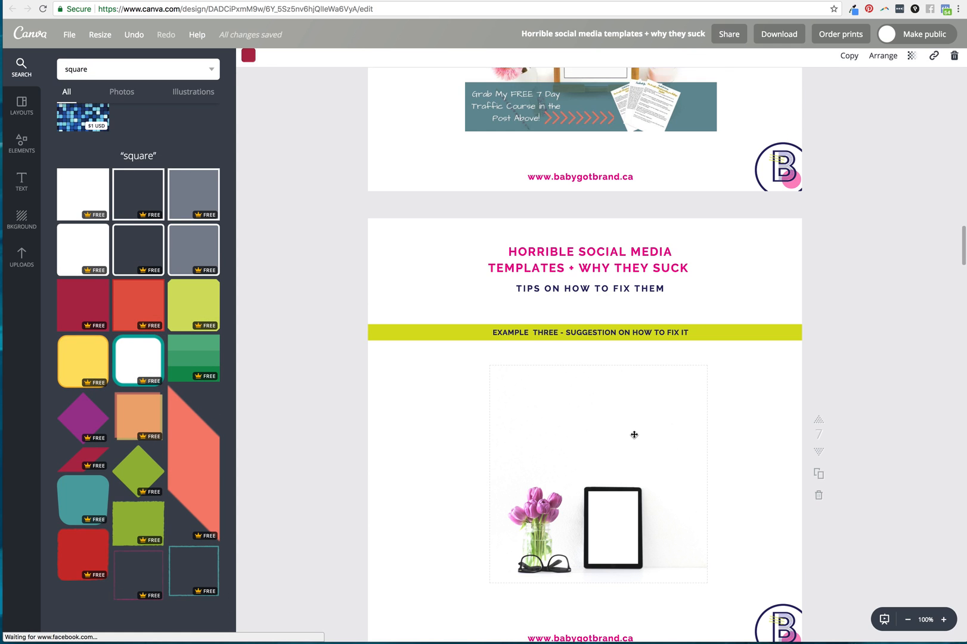
pyautogui.scroll(-10, 634, 434)
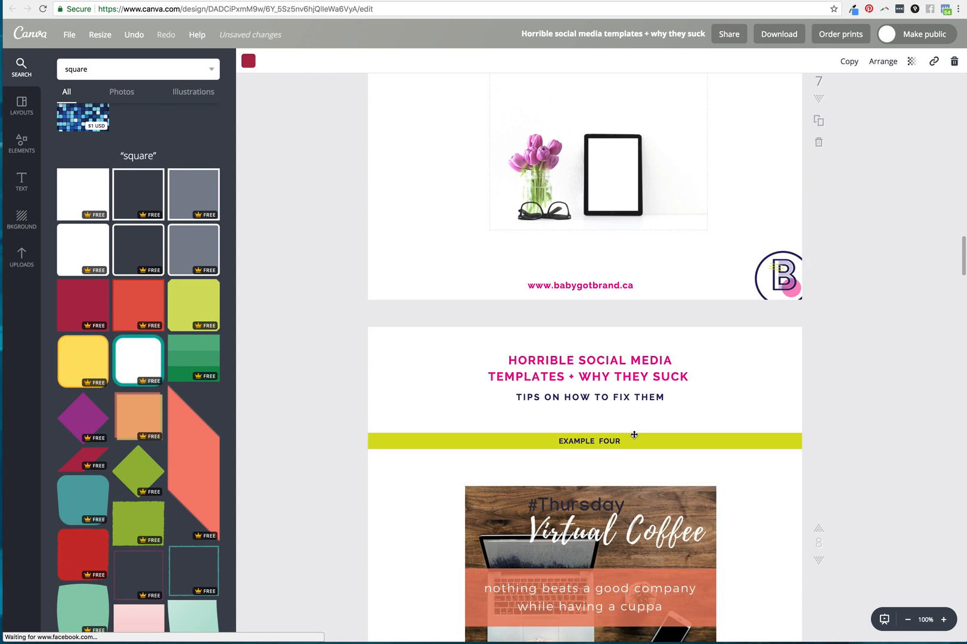
pyautogui.moveTo(610, 522); pyautogui.dragTo(629, 201)
pyautogui.scroll(10, 629, 201)
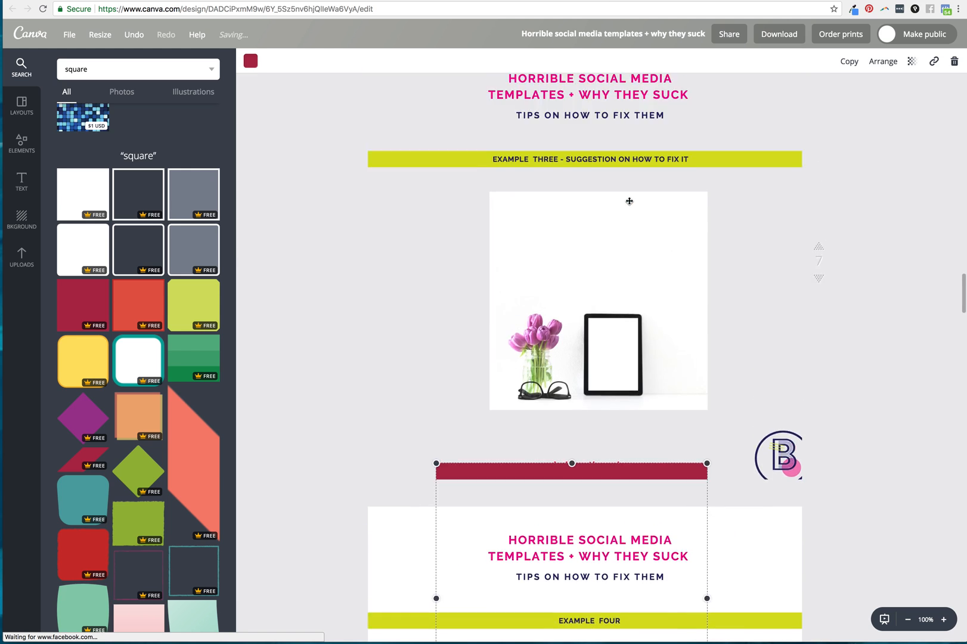
pyautogui.moveTo(592, 561); pyautogui.dragTo(612, 303)
pyautogui.moveTo(722, 298); pyautogui.dragTo(668, 345)
pyautogui.moveTo(584, 374); pyautogui.dragTo(592, 358)
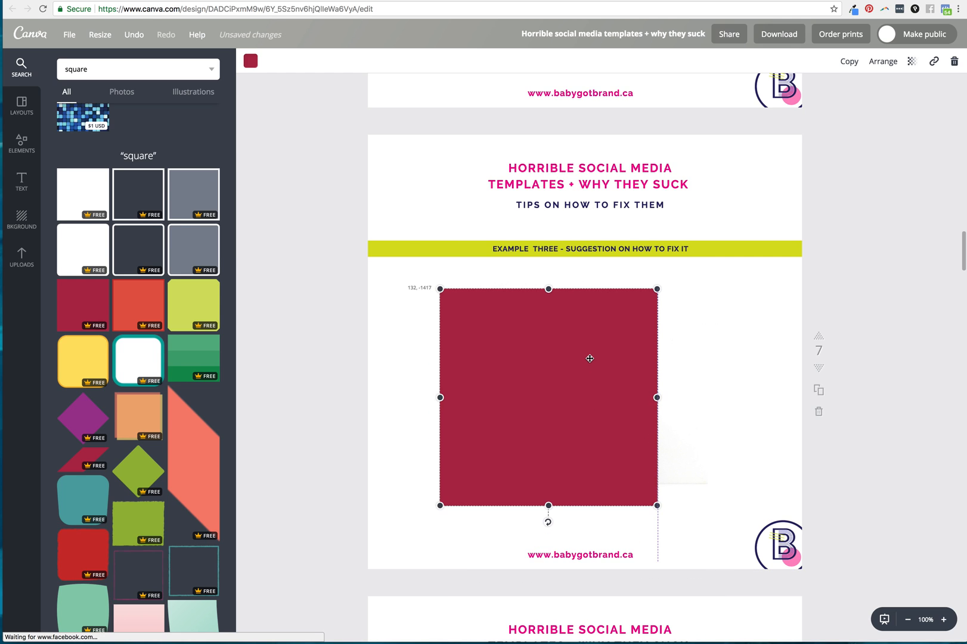
# Step: Recolour the square to dusty purple ab7f96 and shrink it slightly
pyautogui.click(251, 61)
pyautogui.click(258, 113)
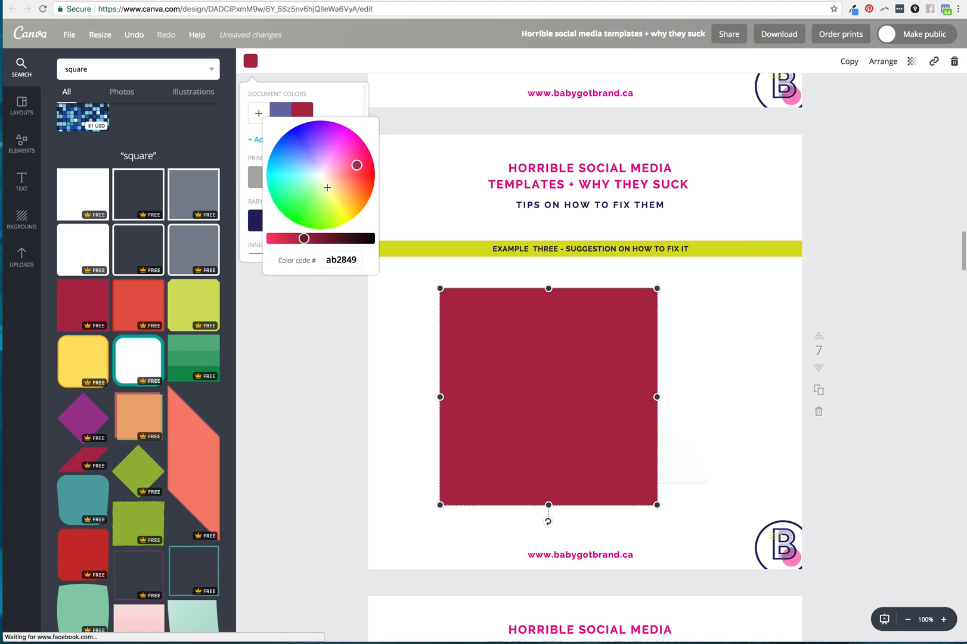
pyautogui.click(332, 169)
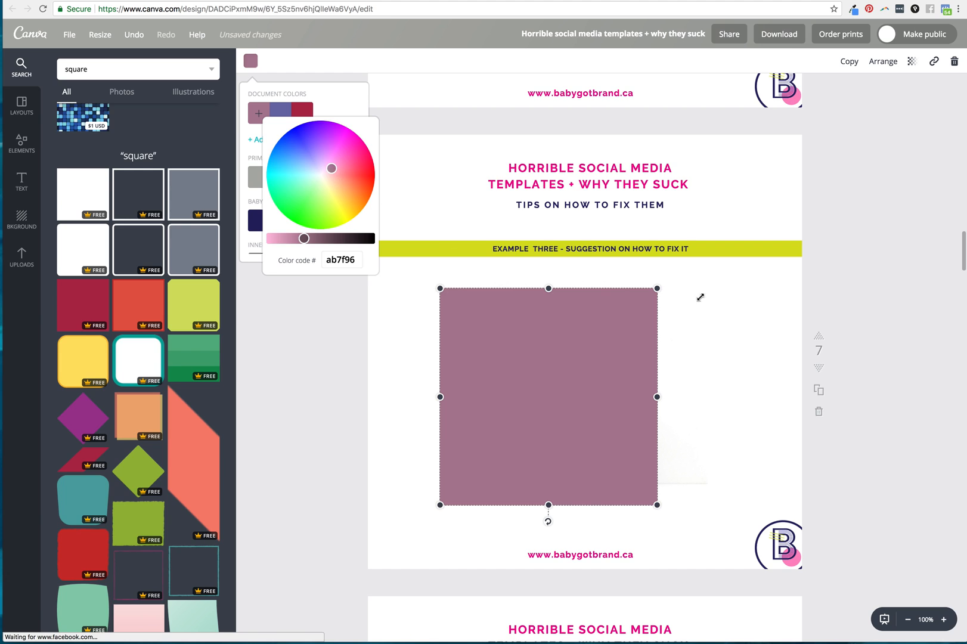
pyautogui.moveTo(650, 294); pyautogui.dragTo(643, 300)
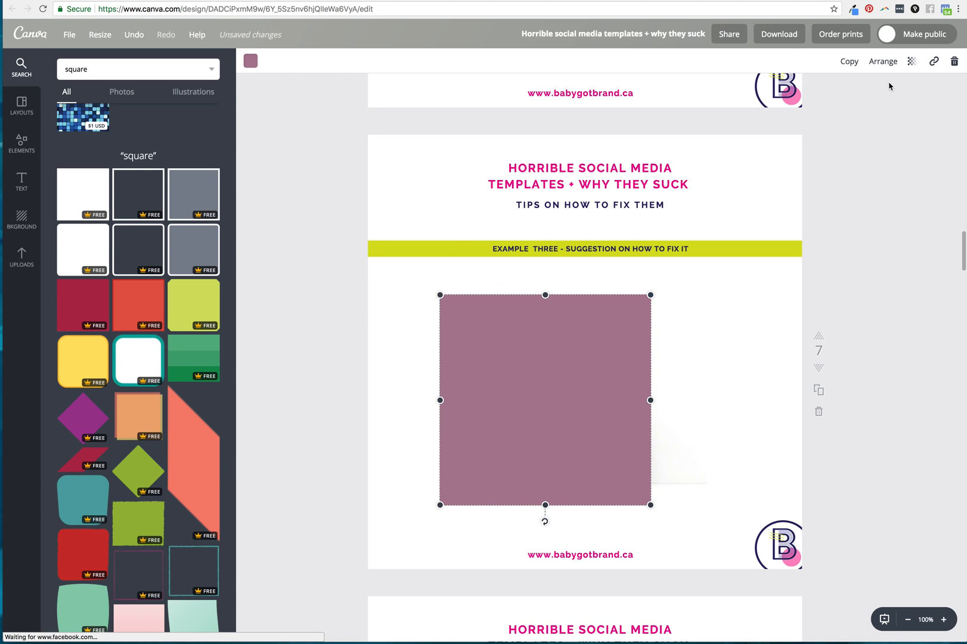
# Step: Change the layer order so the tulips photo lies in front of the purple square
pyautogui.click(883, 62)
pyautogui.click(869, 115)
pyautogui.click(868, 115)
pyautogui.click(869, 116)
pyautogui.click(692, 365)
pyautogui.click(882, 62)
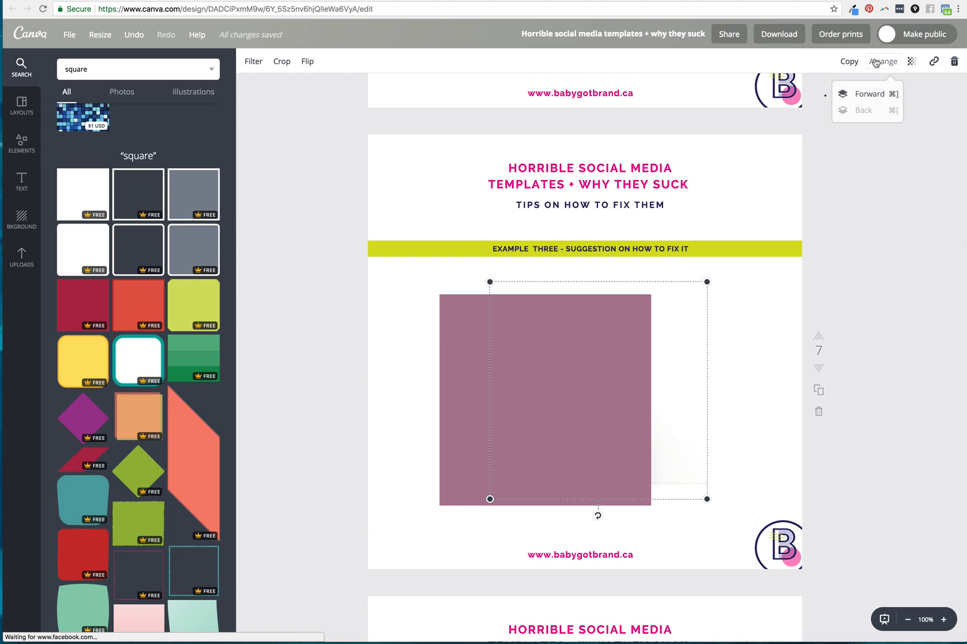
pyautogui.click(871, 94)
pyautogui.click(890, 244)
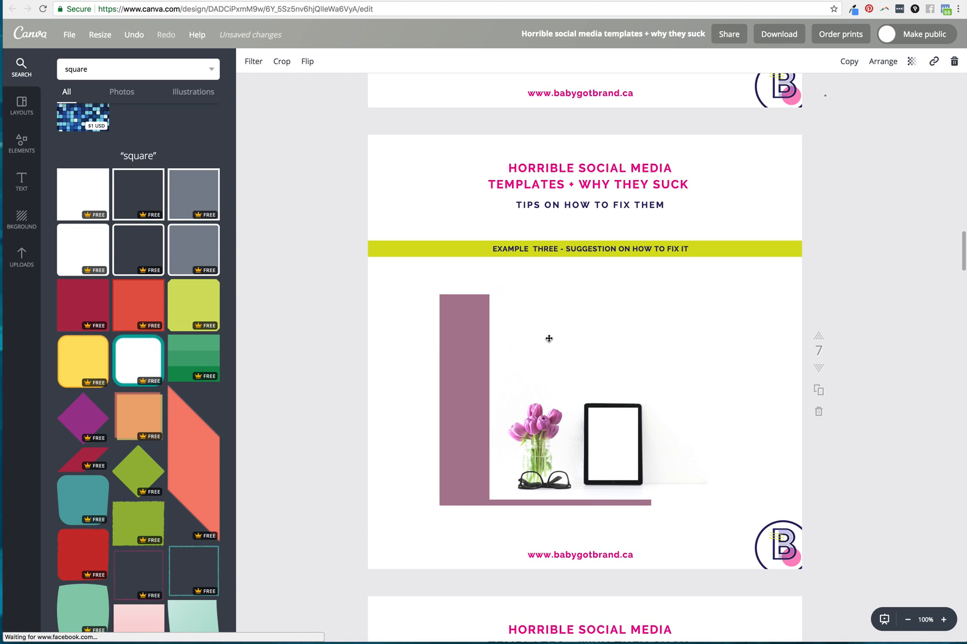
# Step: Move the purple square behind the tulips photo and shrink the photo inside it to form a border
pyautogui.moveTo(458, 378); pyautogui.dragTo(518, 376)
pyautogui.click(671, 300)
pyautogui.moveTo(707, 281); pyautogui.dragTo(689, 299)
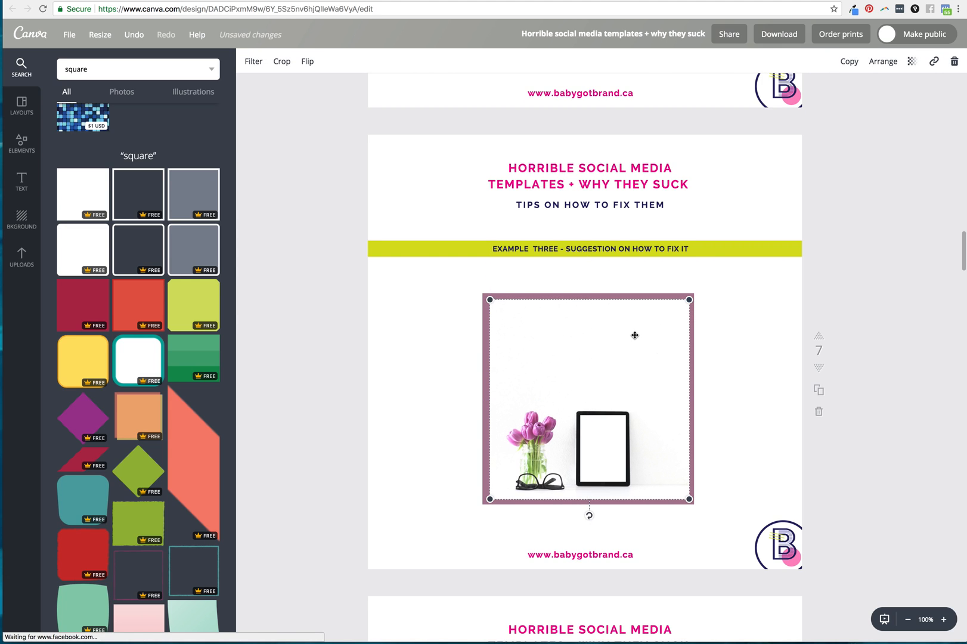
# Step: Fine-tune the photo's size from its corners to make the purple border thinner and more even
pyautogui.moveTo(488, 299); pyautogui.dragTo(489, 300)
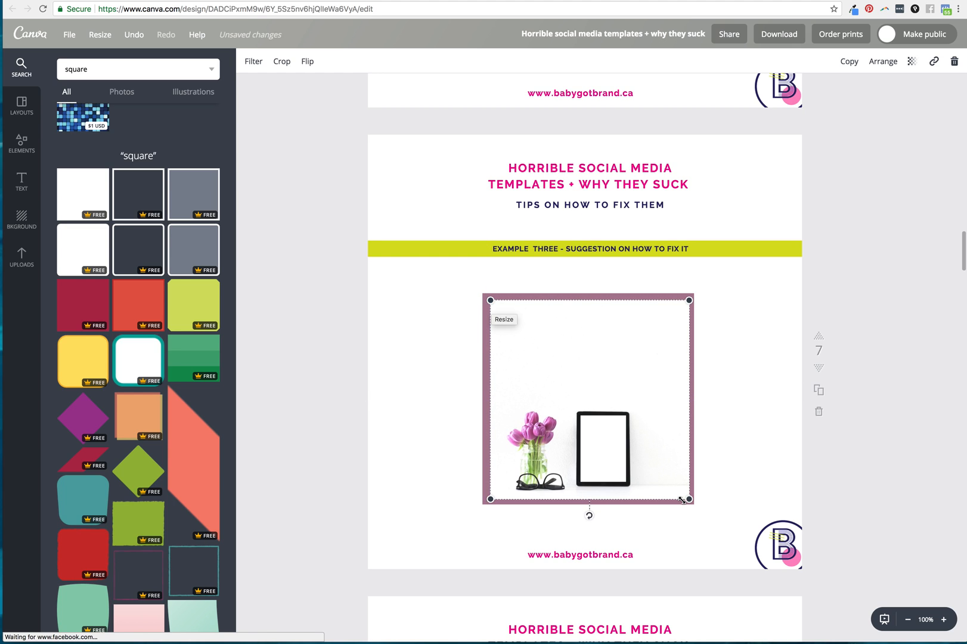
pyautogui.moveTo(683, 498); pyautogui.dragTo(685, 498)
pyautogui.click(880, 351)
pyautogui.click(581, 356)
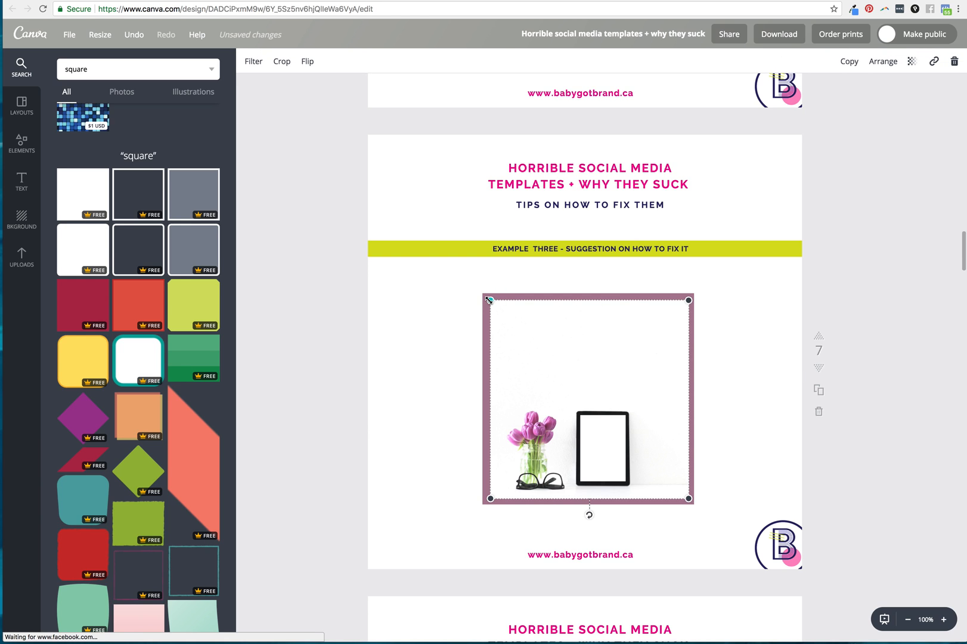
pyautogui.moveTo(489, 299); pyautogui.dragTo(486, 294)
pyautogui.moveTo(688, 498); pyautogui.dragTo(690, 499)
pyautogui.click(874, 479)
# Step: Enlarge and reposition the tulips photo, and scale it to nearly the full size of the purple square
pyautogui.scroll(6, 602, 306)
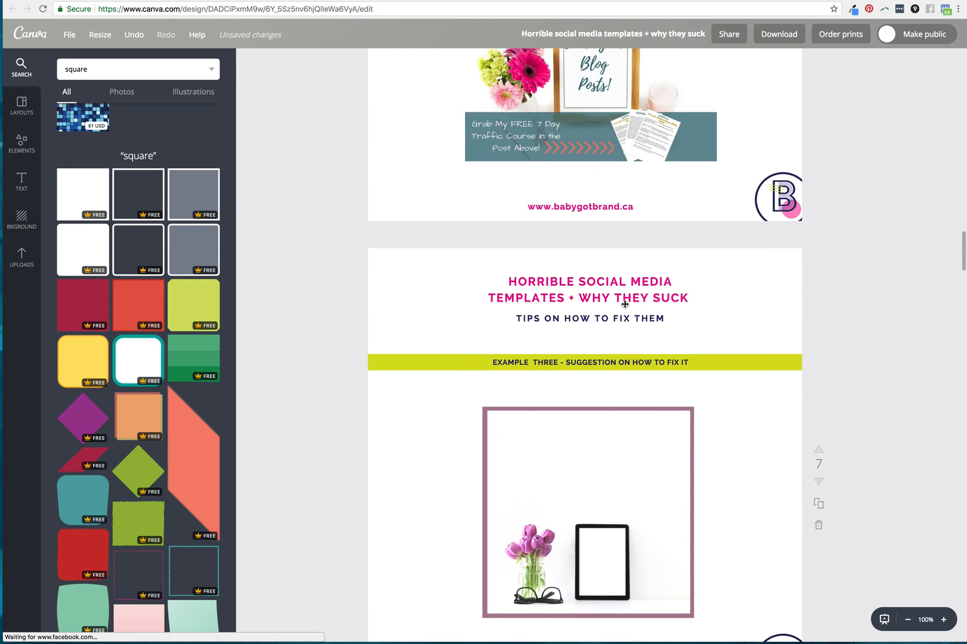
pyautogui.scroll(-6, 650, 313)
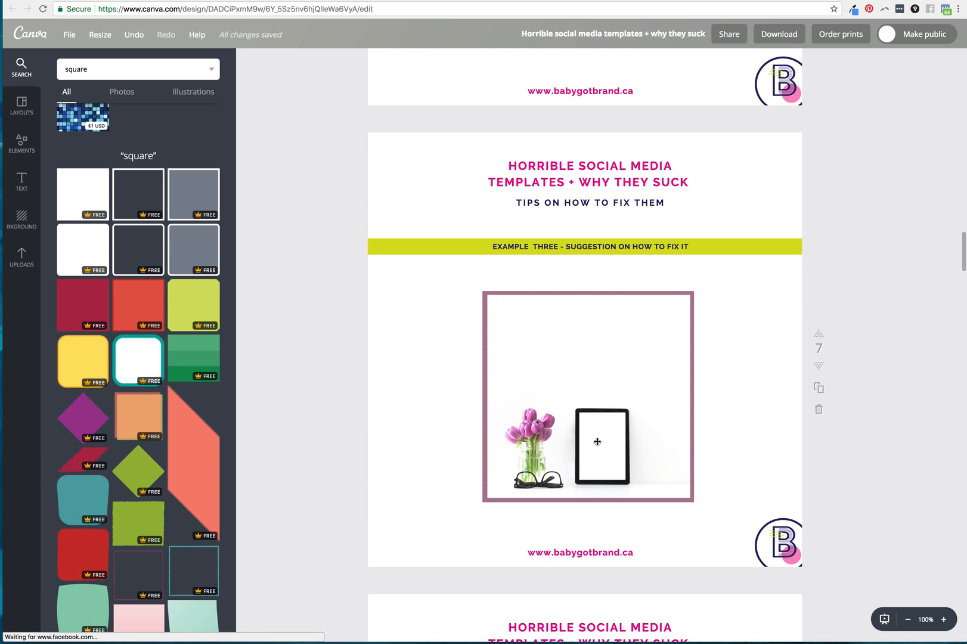
pyautogui.click(599, 385)
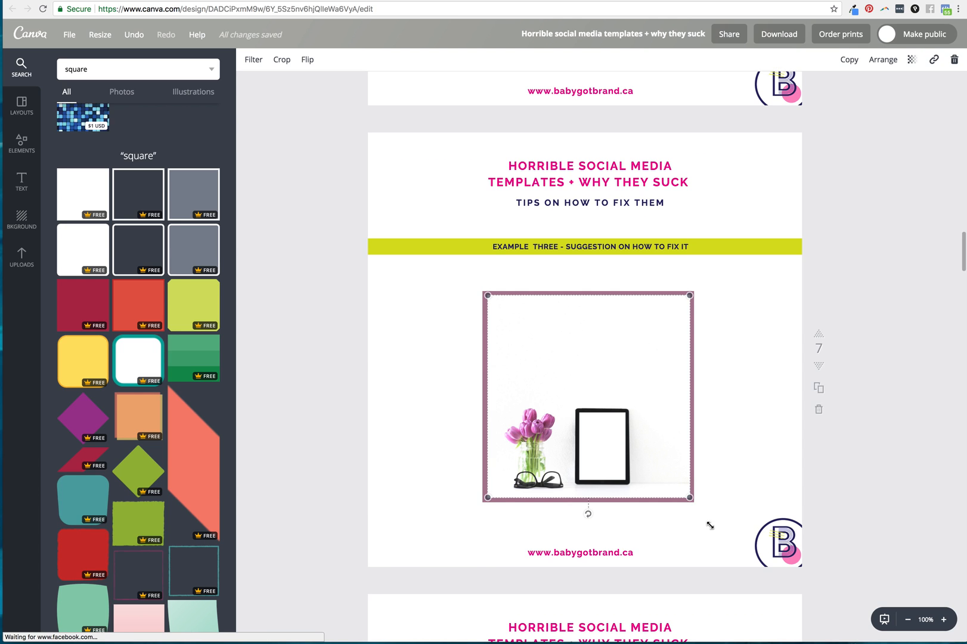
pyautogui.moveTo(691, 499); pyautogui.dragTo(751, 558)
pyautogui.moveTo(606, 399); pyautogui.dragTo(565, 351)
pyautogui.moveTo(699, 250); pyautogui.dragTo(652, 333)
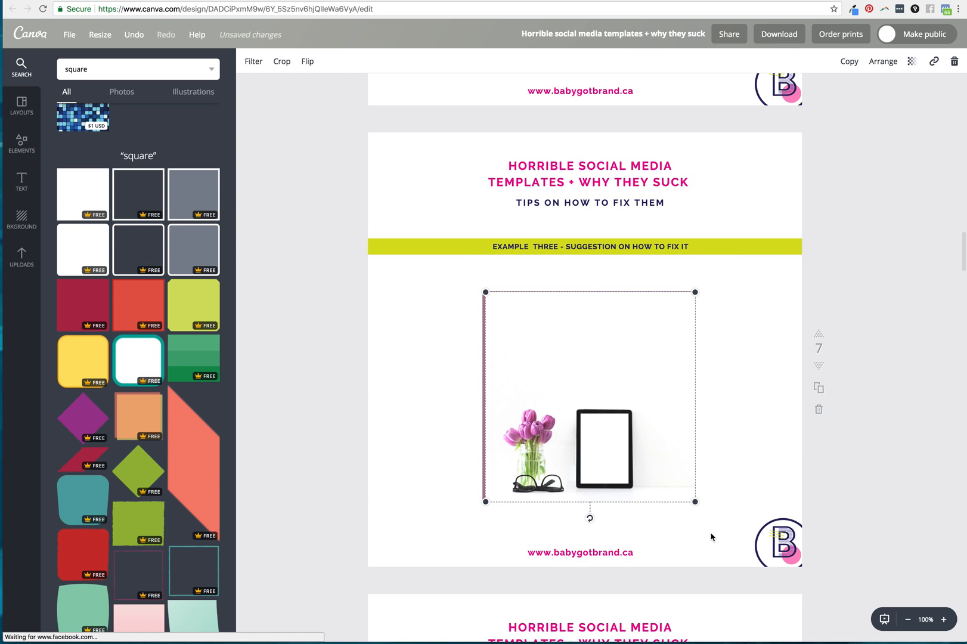
# Step: Adjust the photo's corners in small amounts so a thin purple border shows on every side
pyautogui.moveTo(693, 501); pyautogui.dragTo(691, 502)
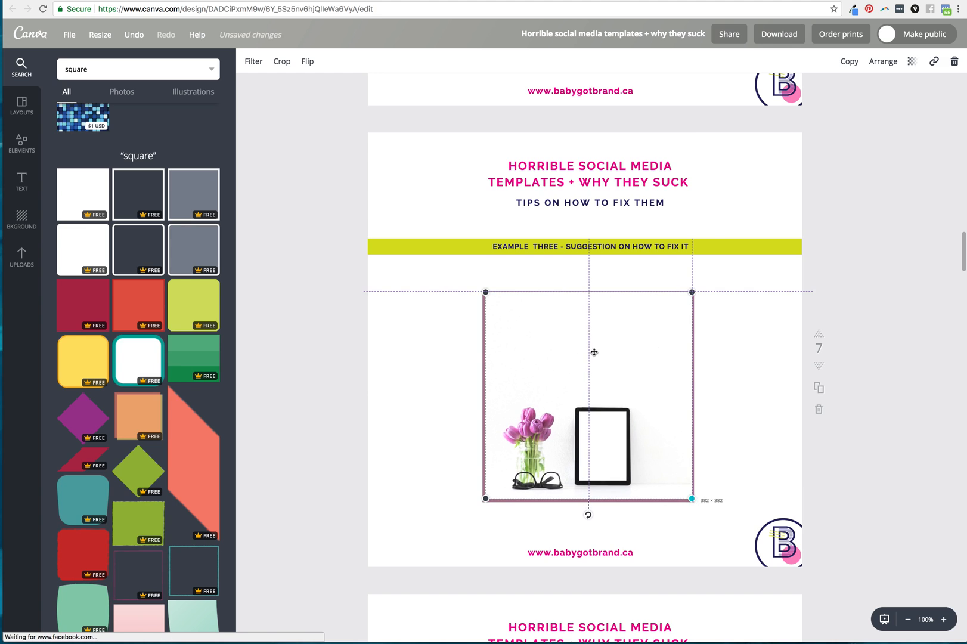
pyautogui.moveTo(484, 291); pyautogui.dragTo(487, 294)
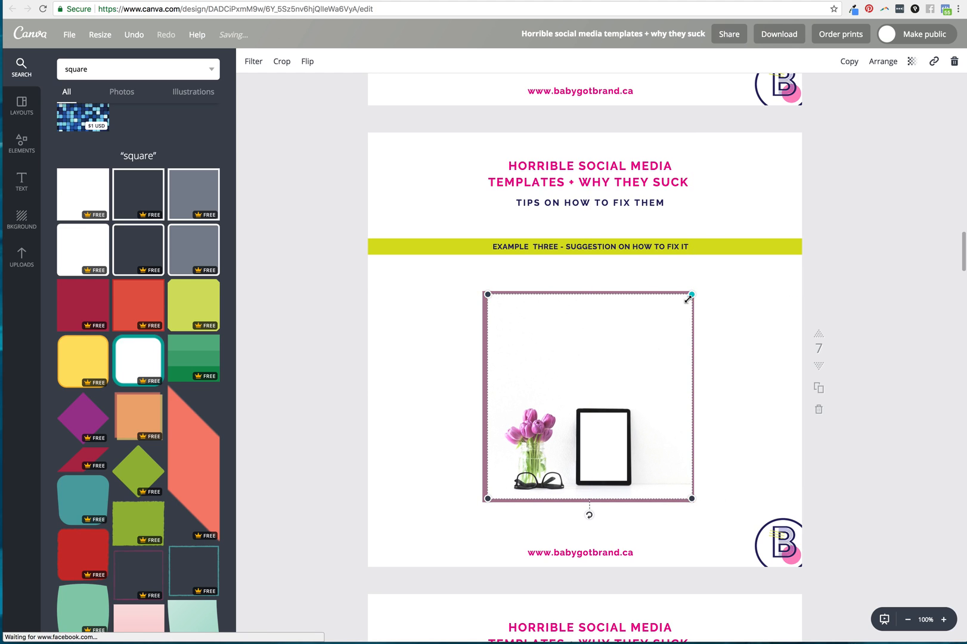
pyautogui.moveTo(690, 296); pyautogui.dragTo(686, 299)
pyautogui.moveTo(691, 500); pyautogui.dragTo(688, 499)
pyautogui.moveTo(487, 296); pyautogui.dragTo(486, 295)
pyautogui.moveTo(689, 497); pyautogui.dragTo(691, 500)
pyautogui.moveTo(687, 297); pyautogui.dragTo(688, 297)
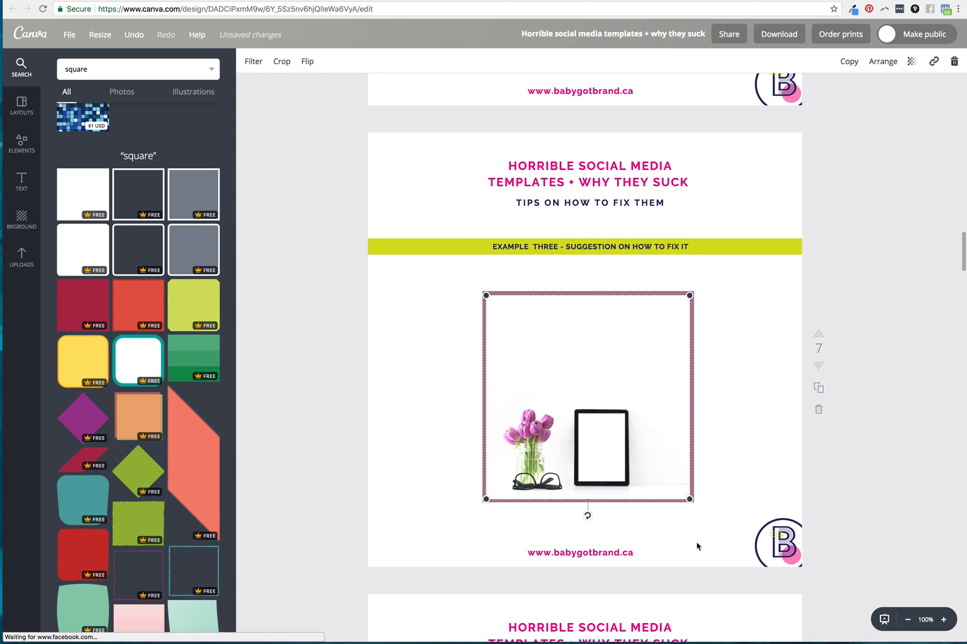
# Step: Enlarge, reposition and shrink the tulips photo until it nearly matches the purple square's width, offset toward the square's upper corner
pyautogui.moveTo(695, 508); pyautogui.dragTo(739, 572)
pyautogui.moveTo(615, 426); pyautogui.dragTo(612, 400)
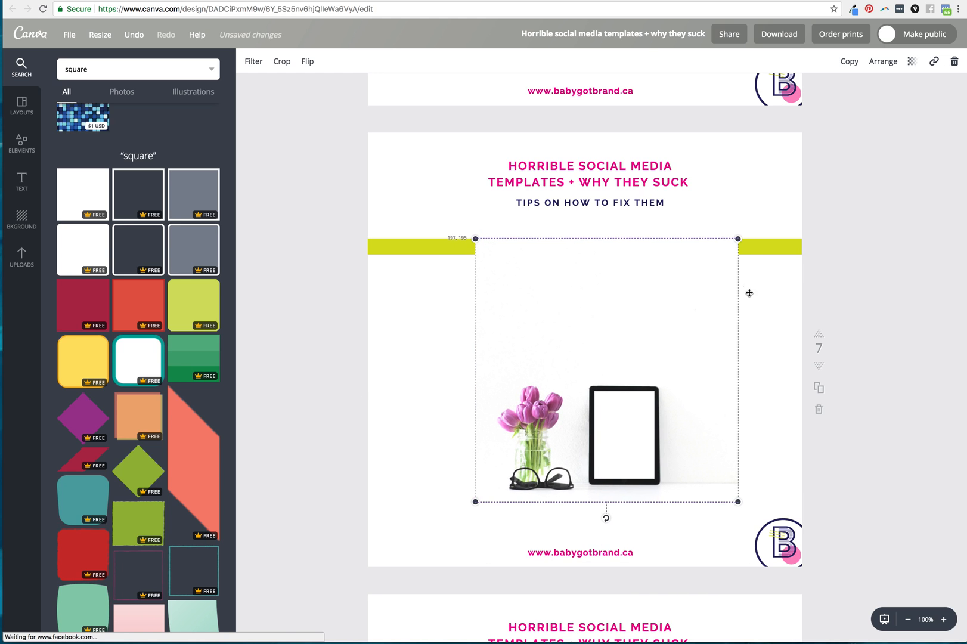
pyautogui.moveTo(738, 238); pyautogui.dragTo(707, 272)
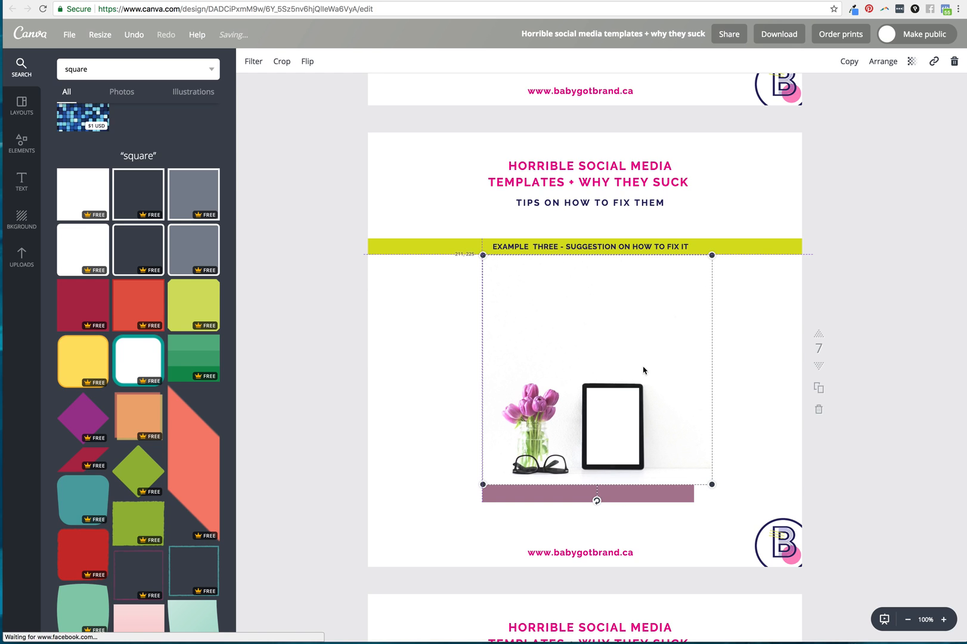
pyautogui.moveTo(707, 501); pyautogui.dragTo(687, 486)
pyautogui.moveTo(655, 422); pyautogui.dragTo(654, 434)
pyautogui.moveTo(684, 288); pyautogui.dragTo(678, 294)
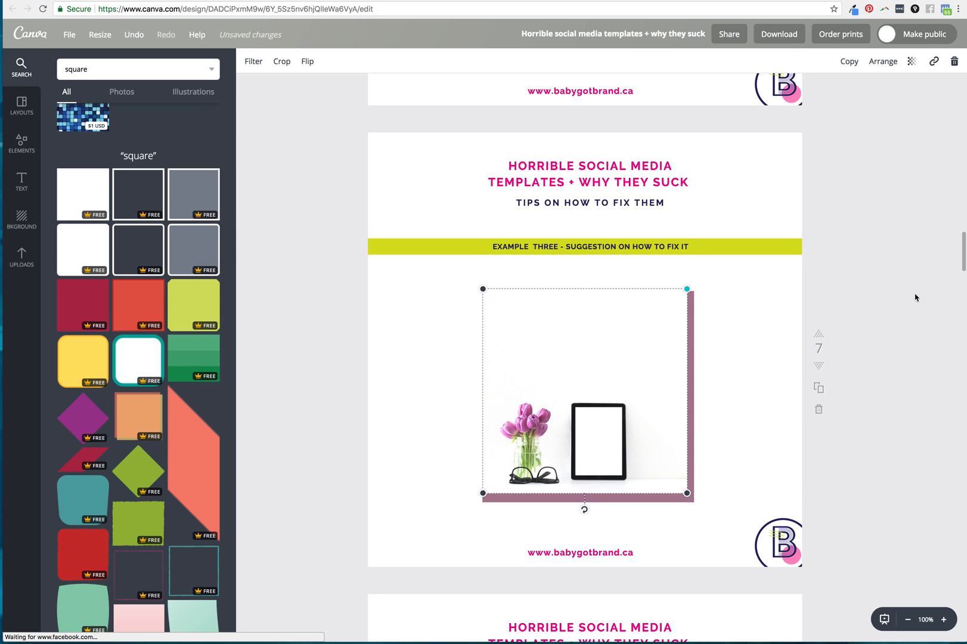
# Step: Crop the empty strip off the top of the tulips photo and reposition it within the purple square
pyautogui.click(288, 62)
pyautogui.moveTo(535, 340); pyautogui.dragTo(483, 322)
pyautogui.moveTo(636, 441); pyautogui.dragTo(688, 495)
pyautogui.moveTo(684, 322); pyautogui.dragTo(656, 310)
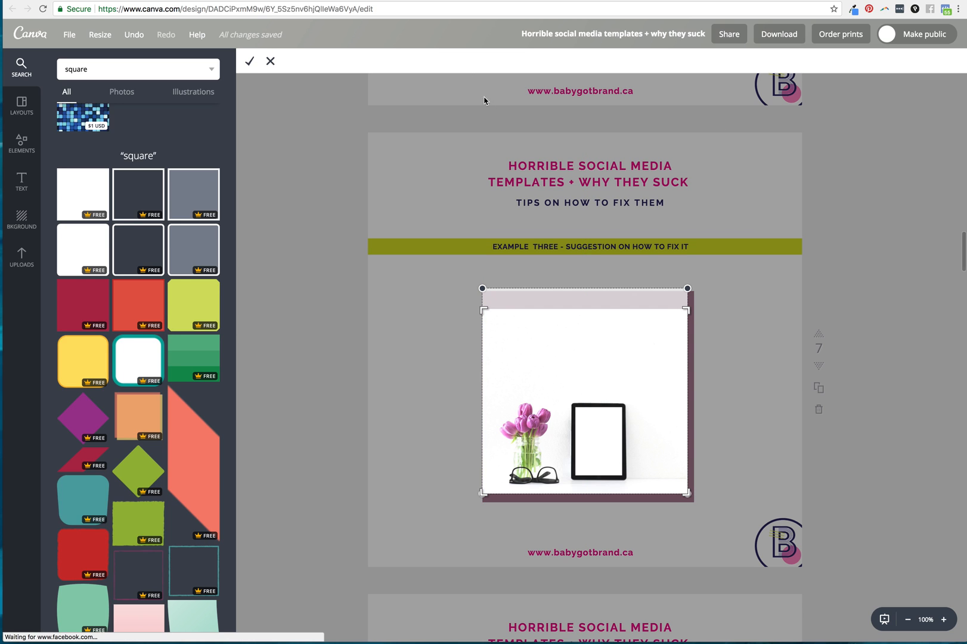
pyautogui.click(250, 63)
pyautogui.moveTo(608, 385); pyautogui.dragTo(616, 392)
pyautogui.click(674, 300)
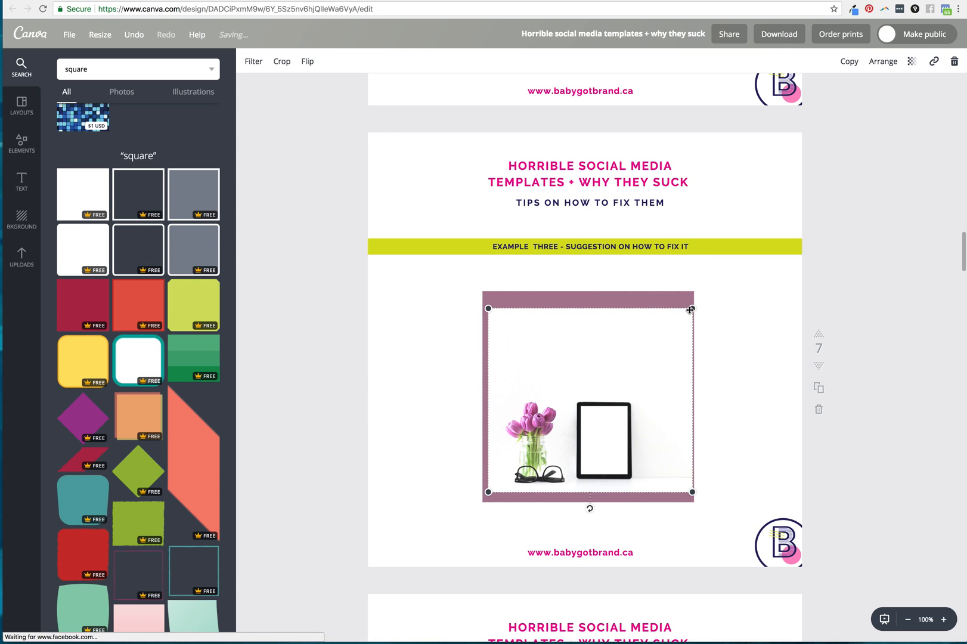
# Step: Adjust the purple square's side, upper and lower edges to form an even thin border around the cropped photo
pyautogui.moveTo(698, 398); pyautogui.dragTo(702, 398)
pyautogui.moveTo(591, 291); pyautogui.dragTo(590, 302)
pyautogui.moveTo(593, 501); pyautogui.dragTo(593, 499)
# Step: Set the tulips photo's transparency to 93
pyautogui.click(606, 394)
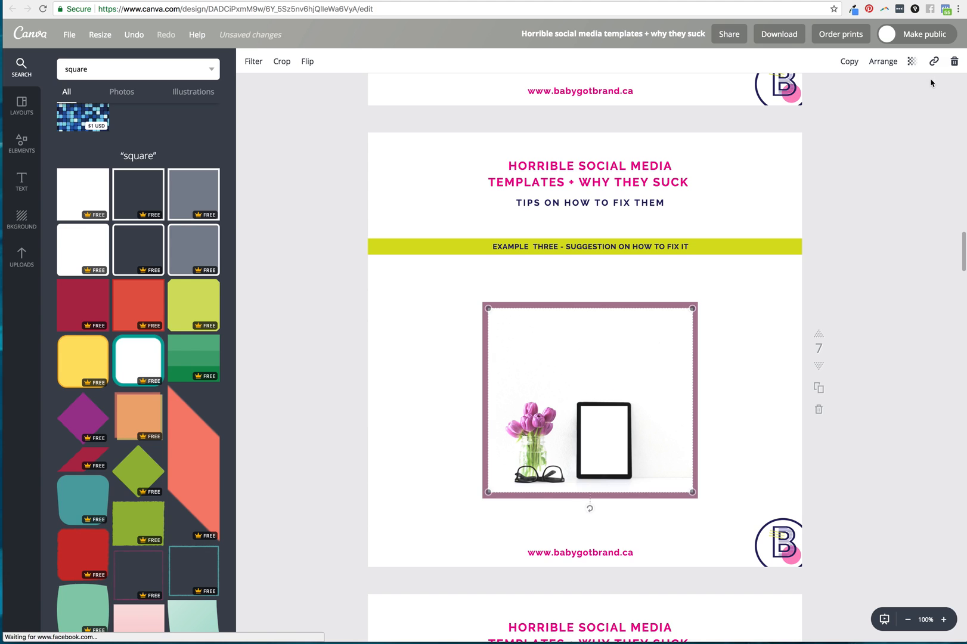
pyautogui.click(910, 62)
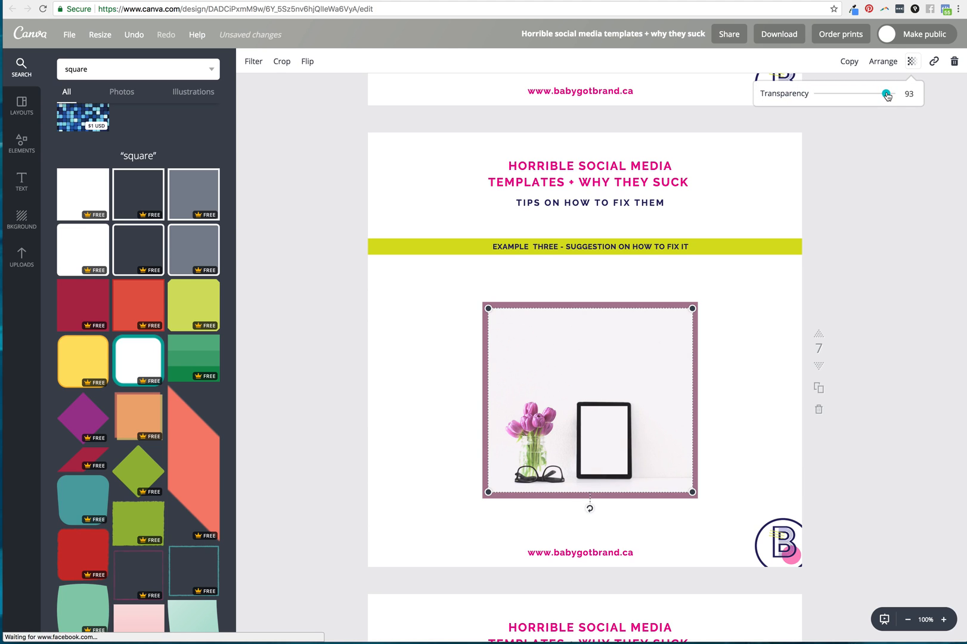
pyautogui.click(888, 182)
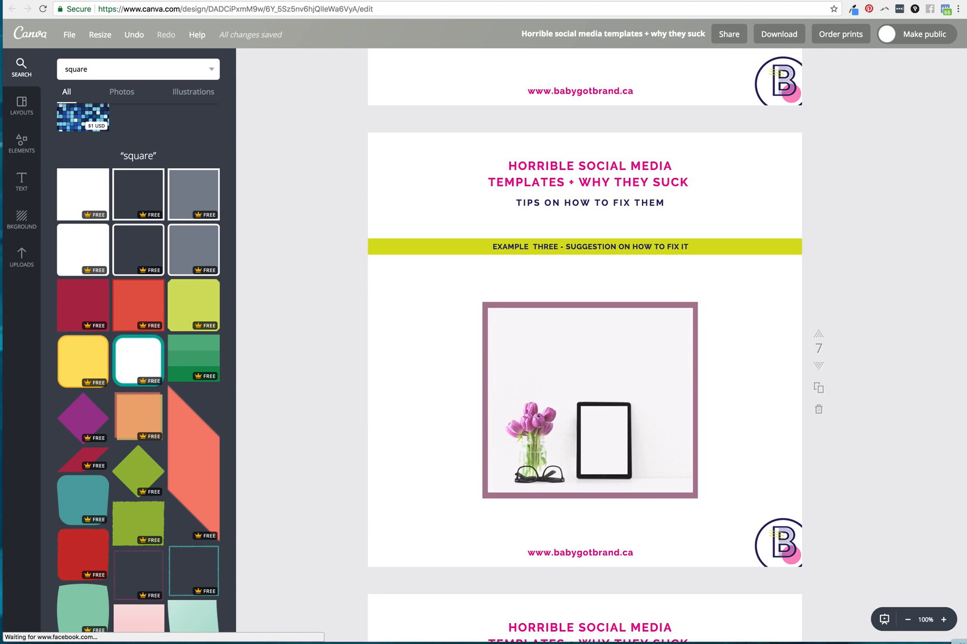
# Step: Extend the purple square's lower edge to leave a thicker band beneath the photo
pyautogui.click(605, 442)
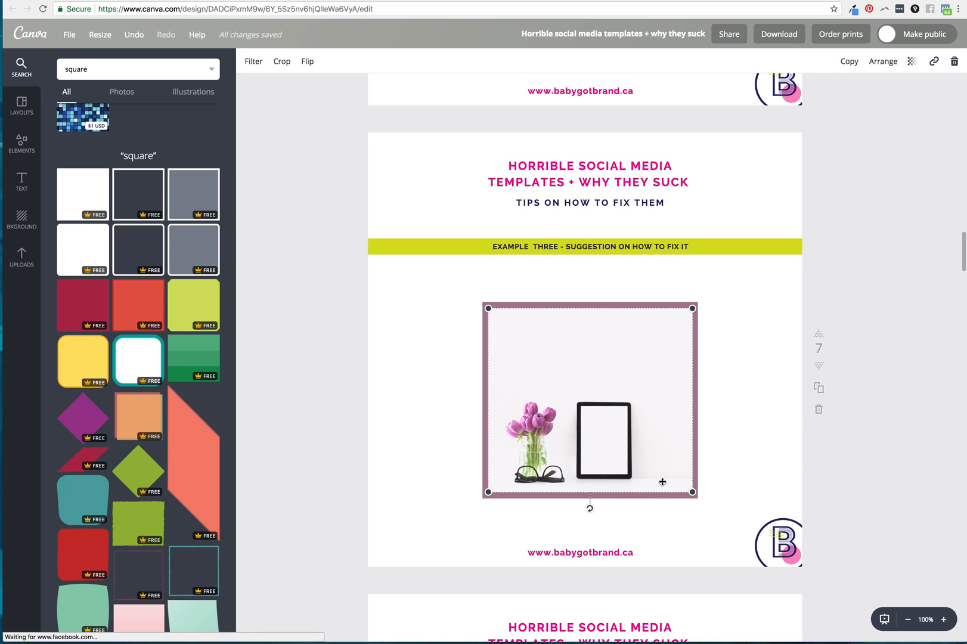
pyautogui.click(696, 488)
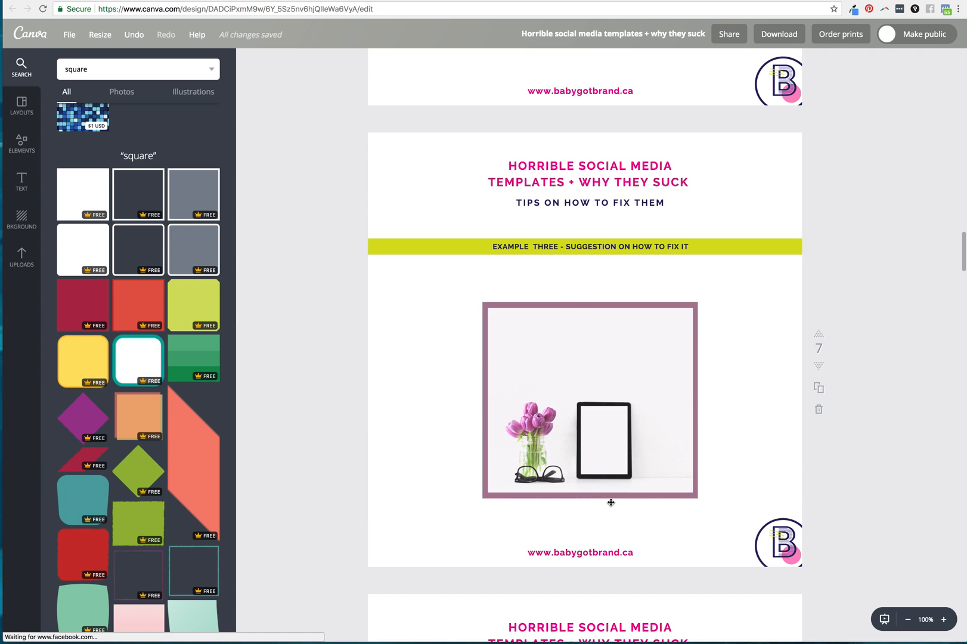
pyautogui.moveTo(591, 499); pyautogui.dragTo(591, 509)
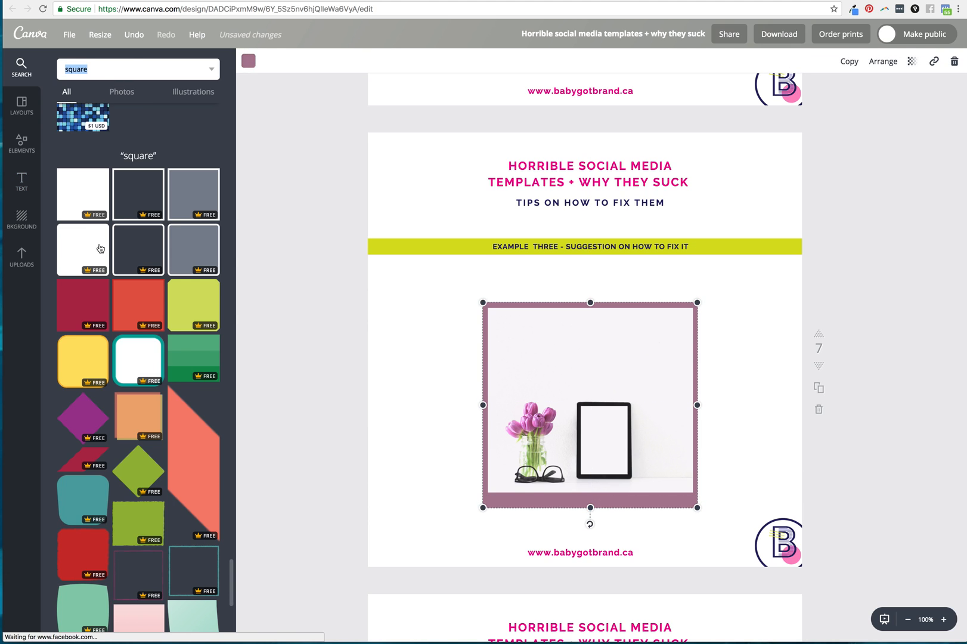
# Step: Add a solid square, recolour it Baby Got Brand pink, and reshape it into a narrow strip directly beneath the photo
pyautogui.click(83, 305)
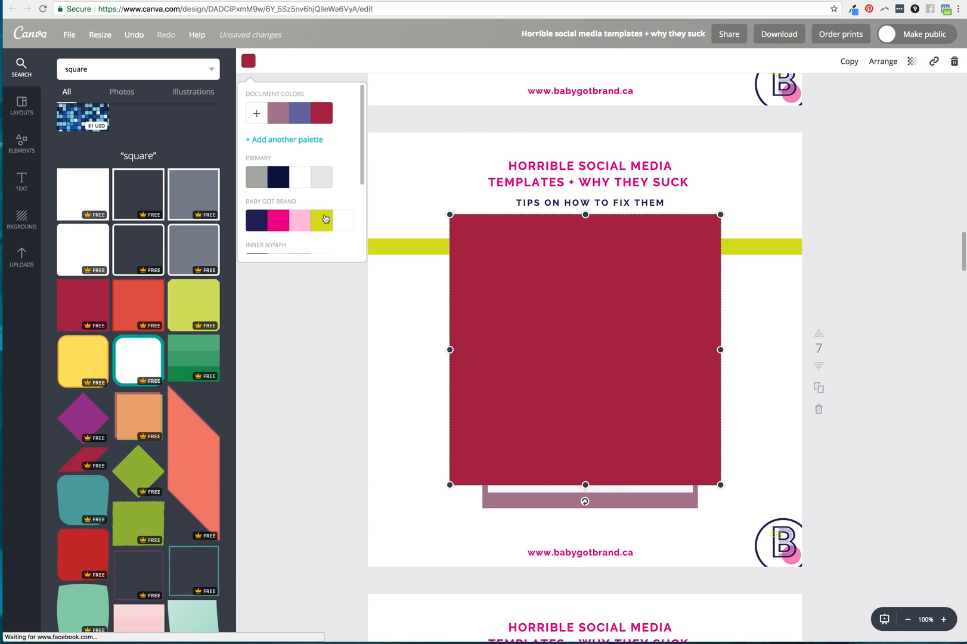
pyautogui.click(278, 220)
pyautogui.moveTo(585, 214); pyautogui.dragTo(596, 484)
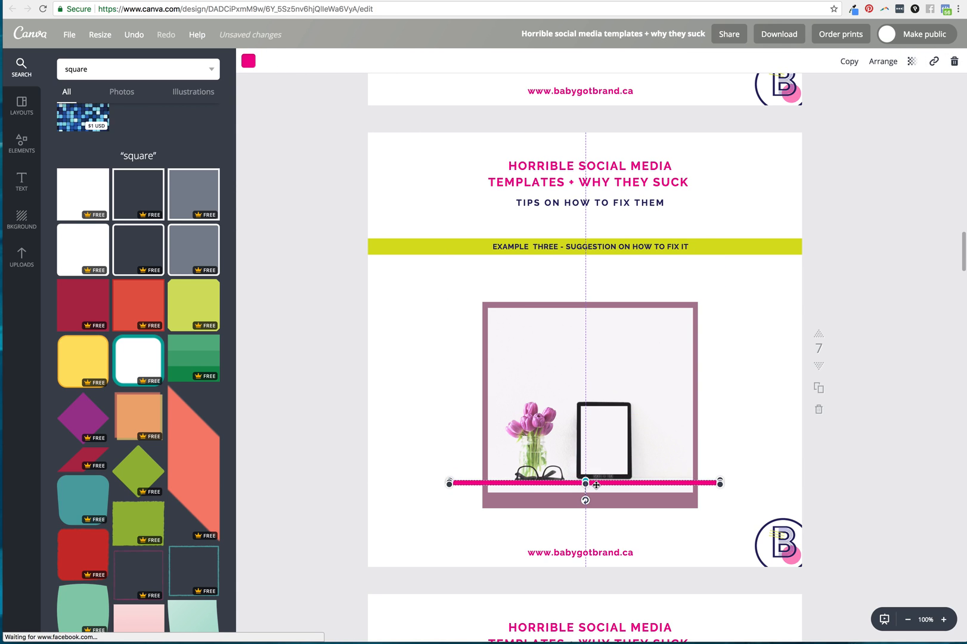
pyautogui.moveTo(720, 482); pyautogui.dragTo(588, 510)
pyautogui.moveTo(694, 503); pyautogui.dragTo(696, 502)
# Step: Replace the purple square with a grey outlined square, resized and positioned to frame the photo and pink strip
pyautogui.click(658, 306)
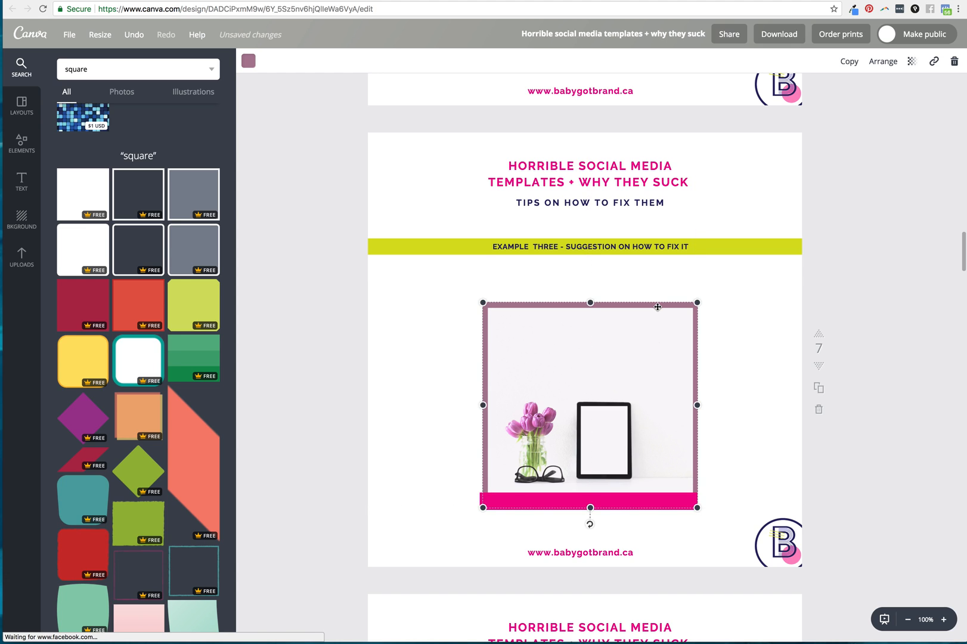
pyautogui.press('Delete')
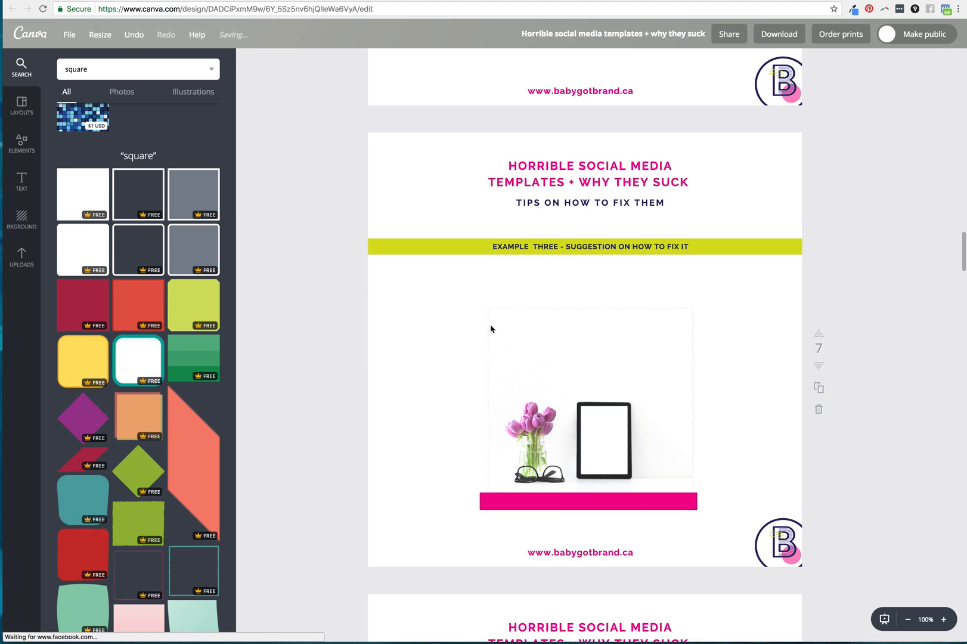
pyautogui.click(492, 319)
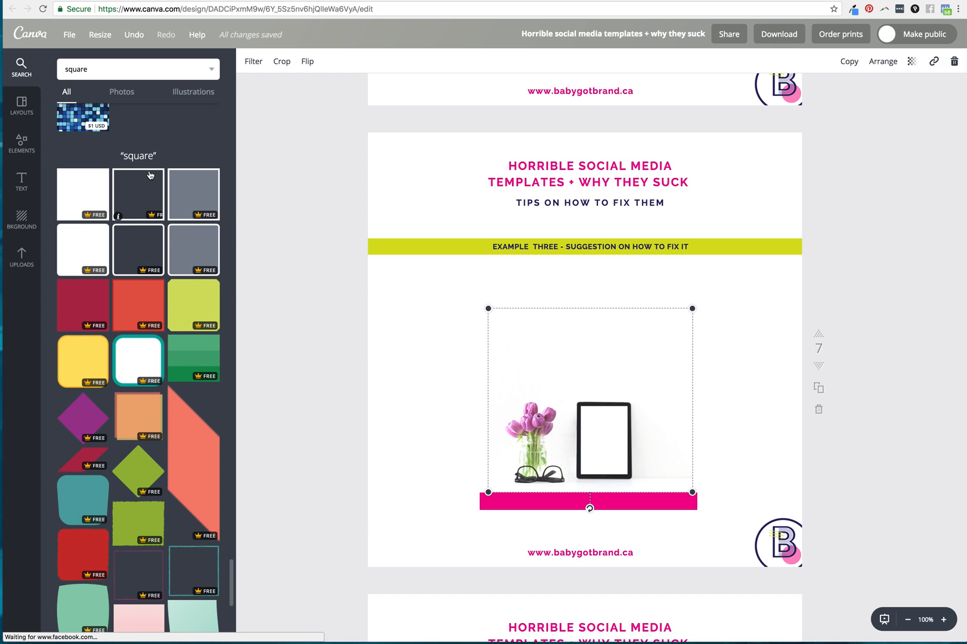
pyautogui.click(151, 174)
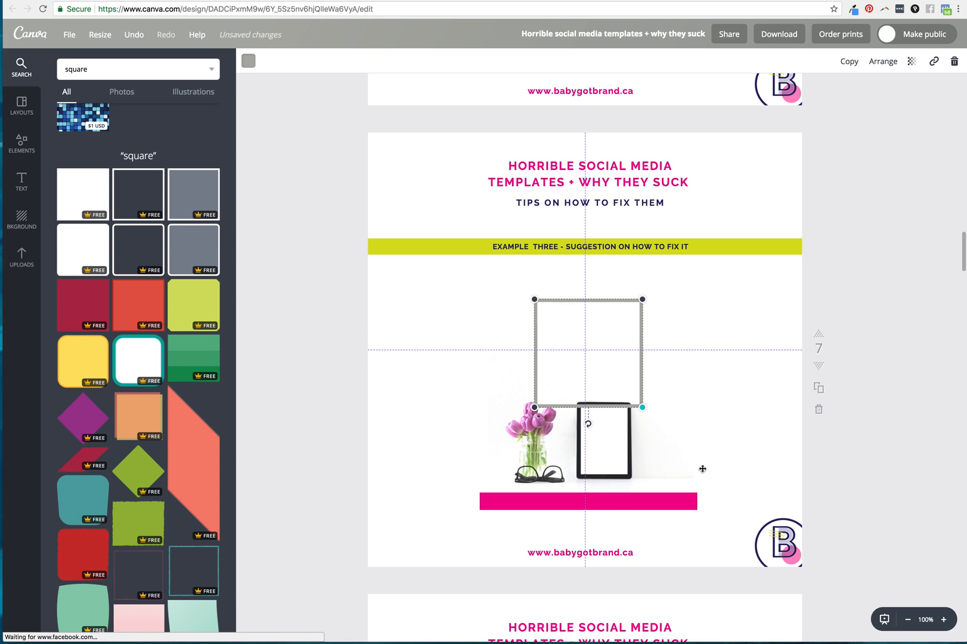
pyautogui.moveTo(642, 406); pyautogui.dragTo(721, 493)
pyautogui.moveTo(649, 303); pyautogui.dragTo(597, 311)
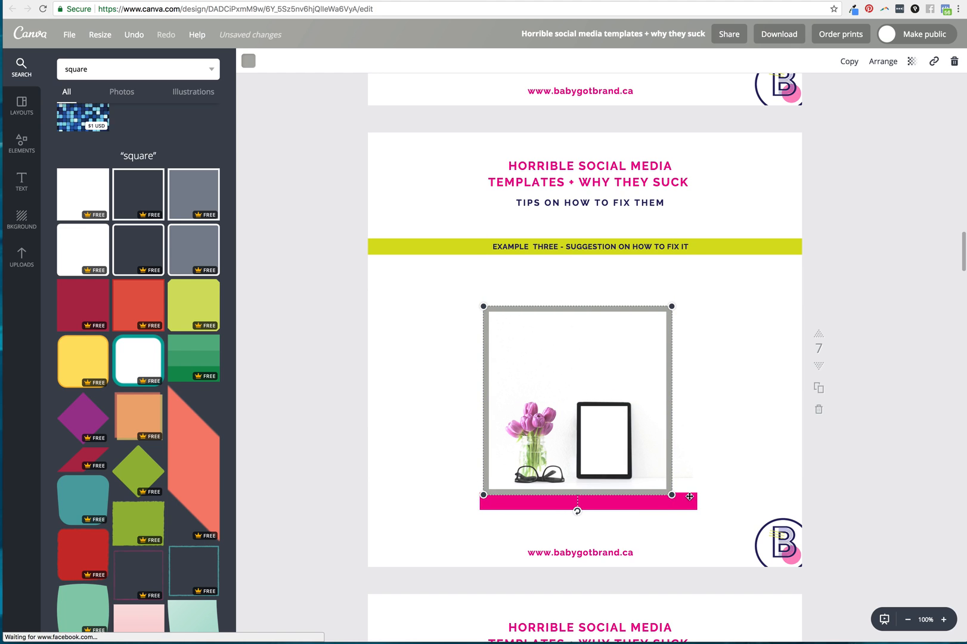
pyautogui.moveTo(672, 494); pyautogui.dragTo(665, 520)
pyautogui.moveTo(483, 518); pyautogui.dragTo(486, 516)
pyautogui.moveTo(606, 305); pyautogui.dragTo(599, 298)
pyautogui.moveTo(686, 511); pyautogui.dragTo(702, 514)
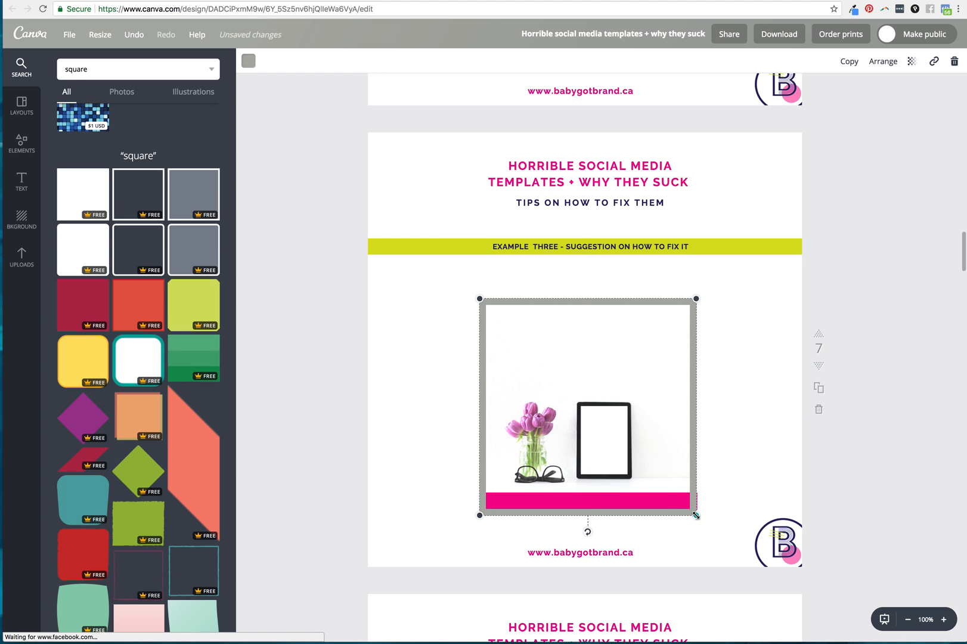
# Step: Send the grey frame behind the pink strip
pyautogui.click(883, 61)
pyautogui.click(868, 111)
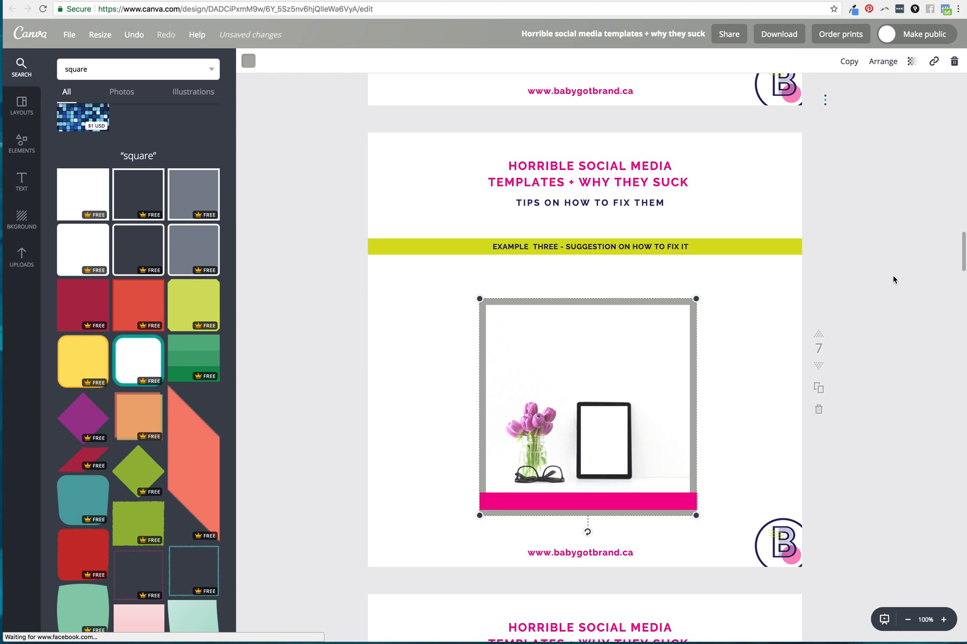
pyautogui.click(565, 500)
pyautogui.click(902, 424)
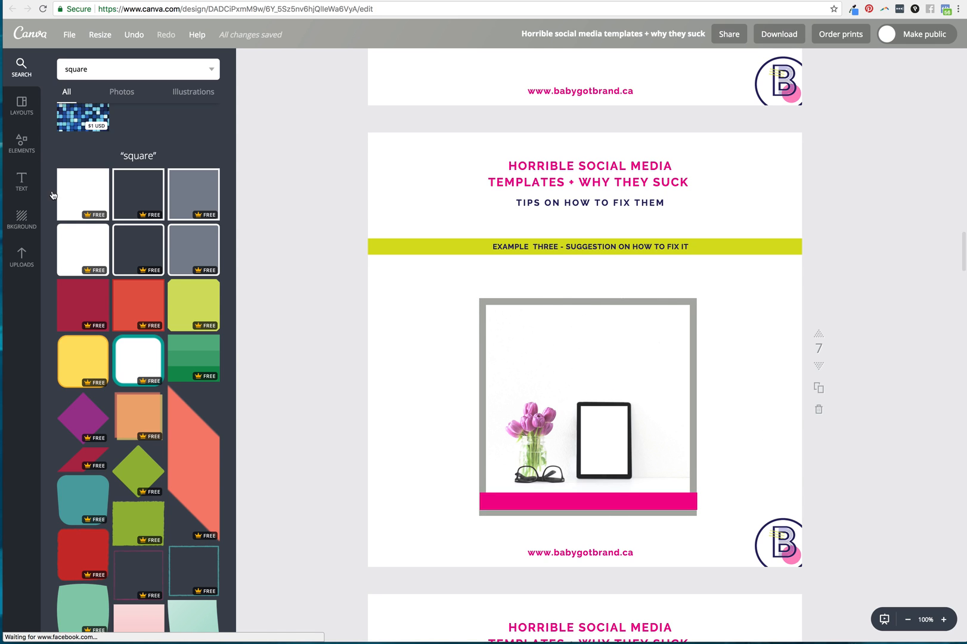
# Step: Add a body text box to the page 7 graphic reading "url.com"
pyautogui.click(21, 180)
pyautogui.click(124, 183)
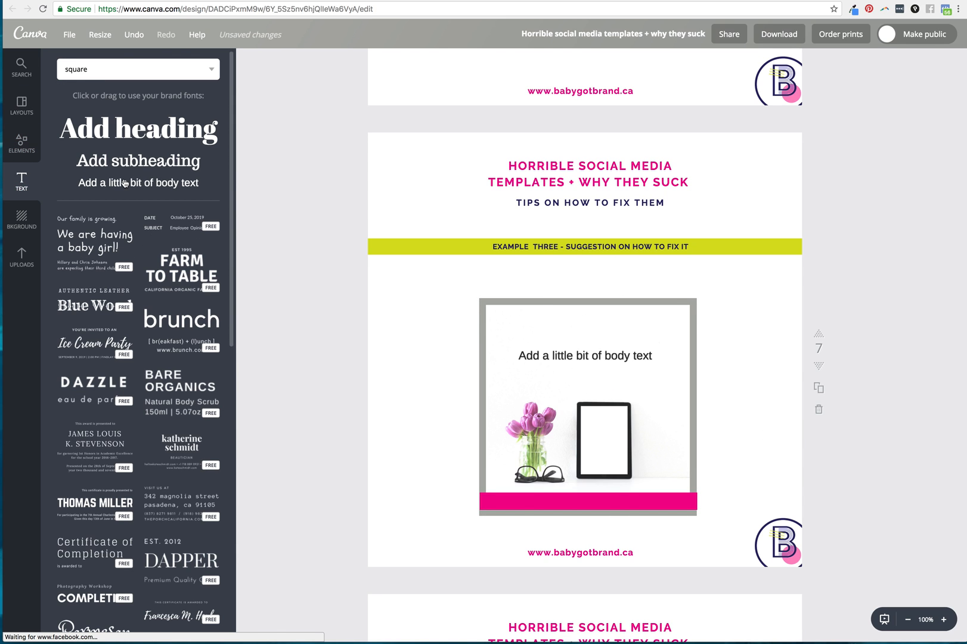
pyautogui.doubleClick(584, 357)
pyautogui.write('url.com')
pyautogui.click(423, 365)
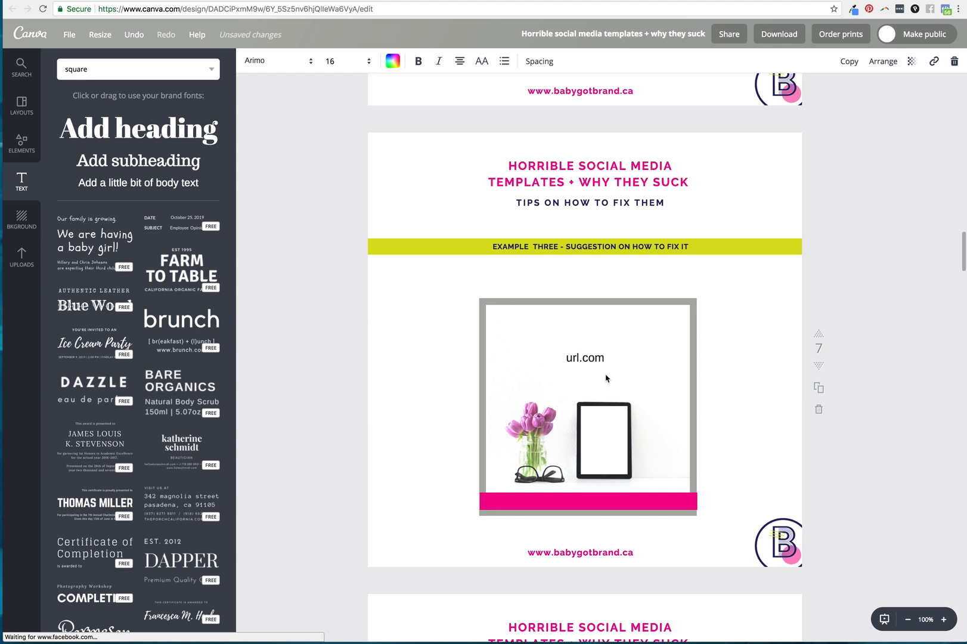
# Step: Format the url.com text in Raleway, uppercase, size 12, with wider letter spacing
pyautogui.click(334, 63)
pyautogui.click(262, 71)
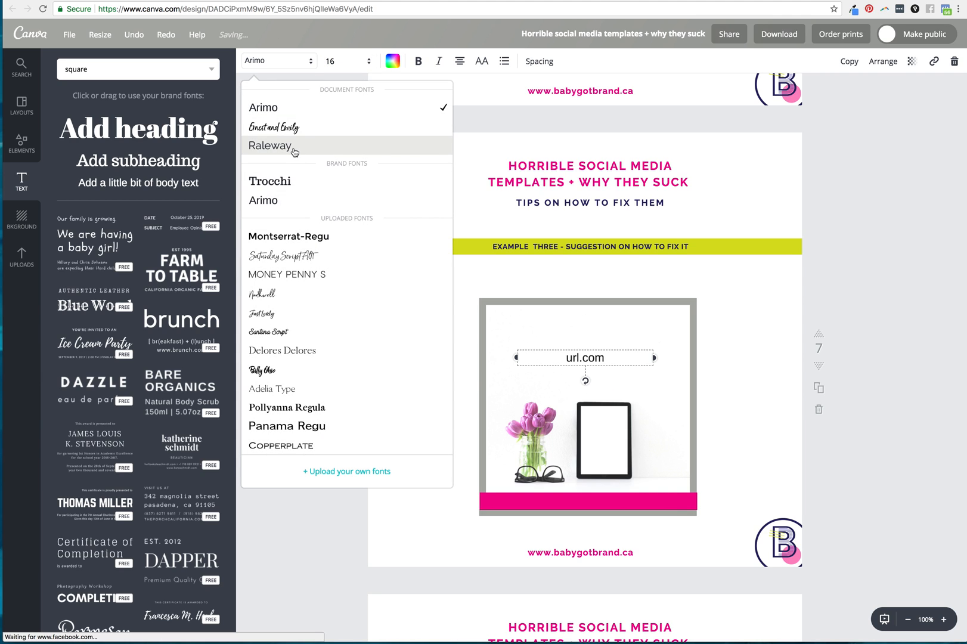
pyautogui.click(482, 65)
pyautogui.click(482, 63)
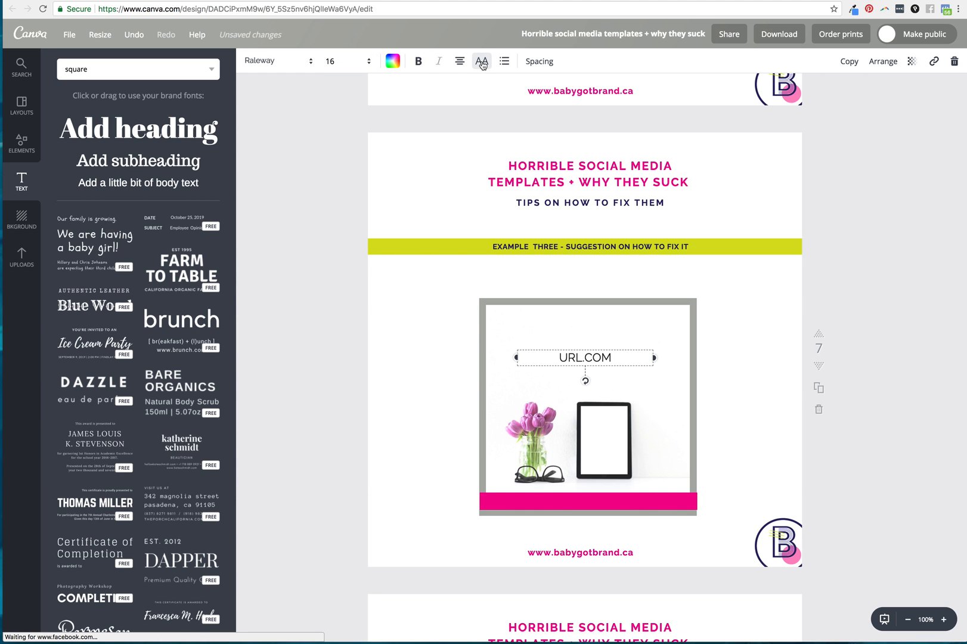
pyautogui.click(539, 62)
pyautogui.moveTo(601, 94); pyautogui.dragTo(608, 94)
pyautogui.click(332, 61)
pyautogui.click(331, 142)
pyautogui.click(887, 220)
# Step: Place the URL.COM text on the pink strip and colour it white
pyautogui.moveTo(585, 353); pyautogui.dragTo(591, 502)
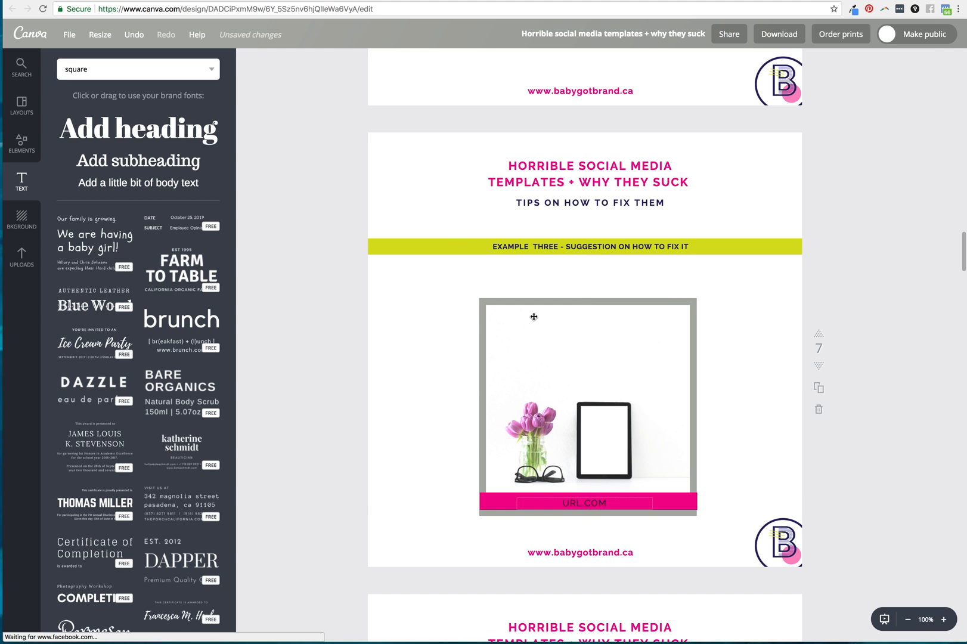
pyautogui.click(392, 60)
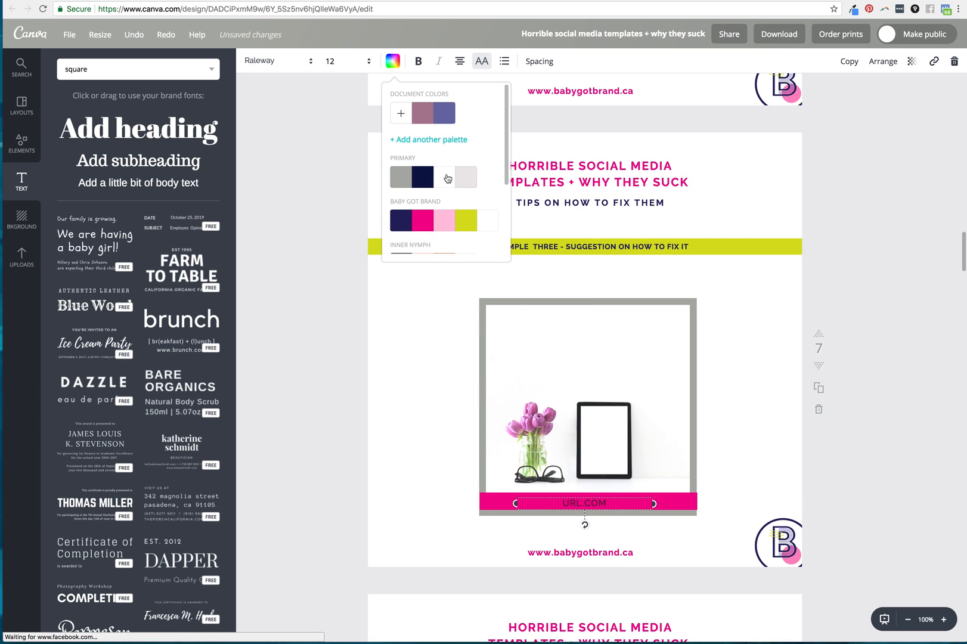
pyautogui.click(447, 178)
pyautogui.click(887, 272)
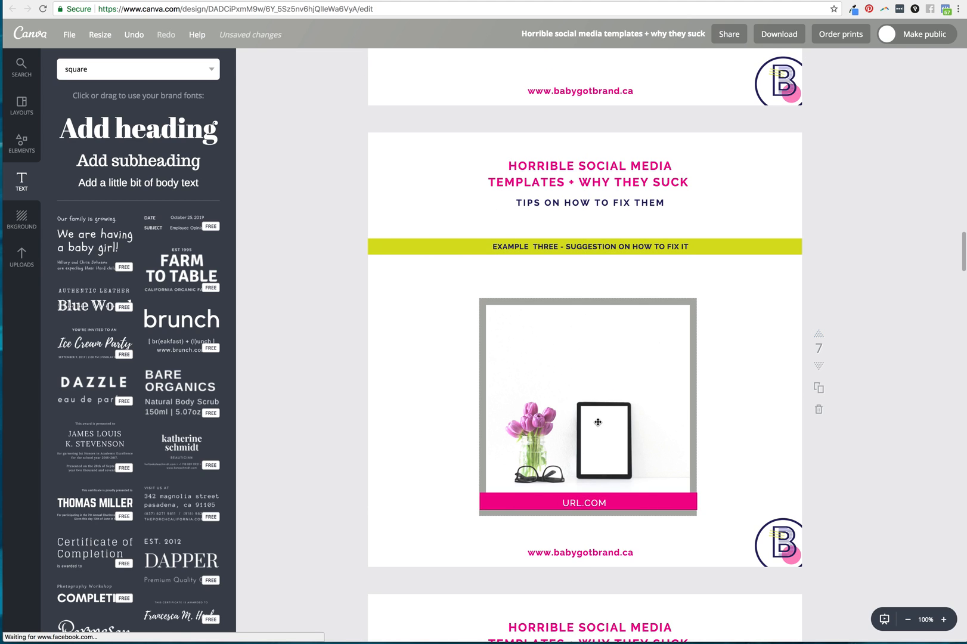
# Step: Try to add a body text box to the page 7 graphic
pyautogui.scroll(4, 672, 338)
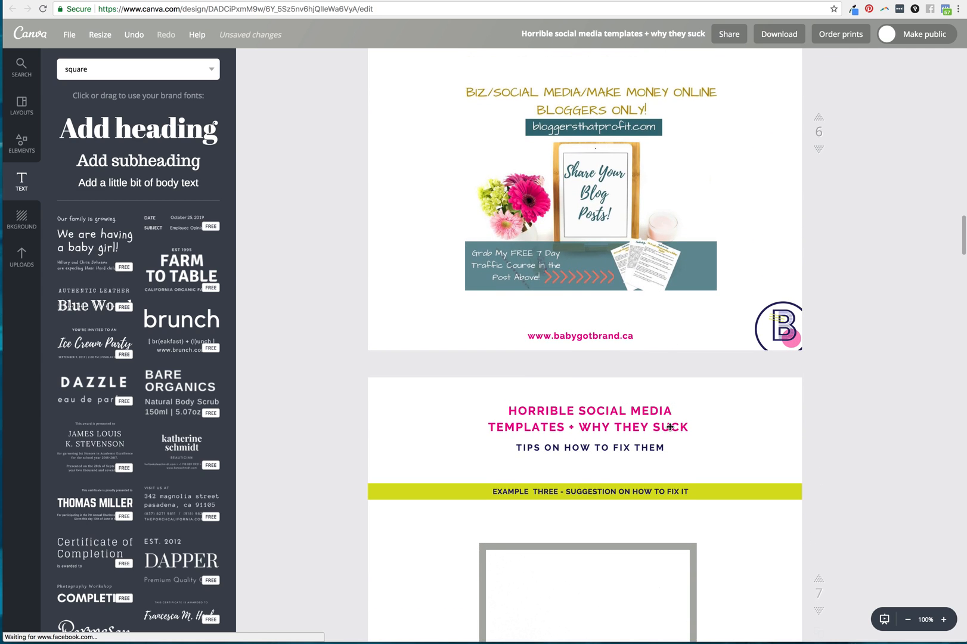
pyautogui.scroll(-4, 670, 427)
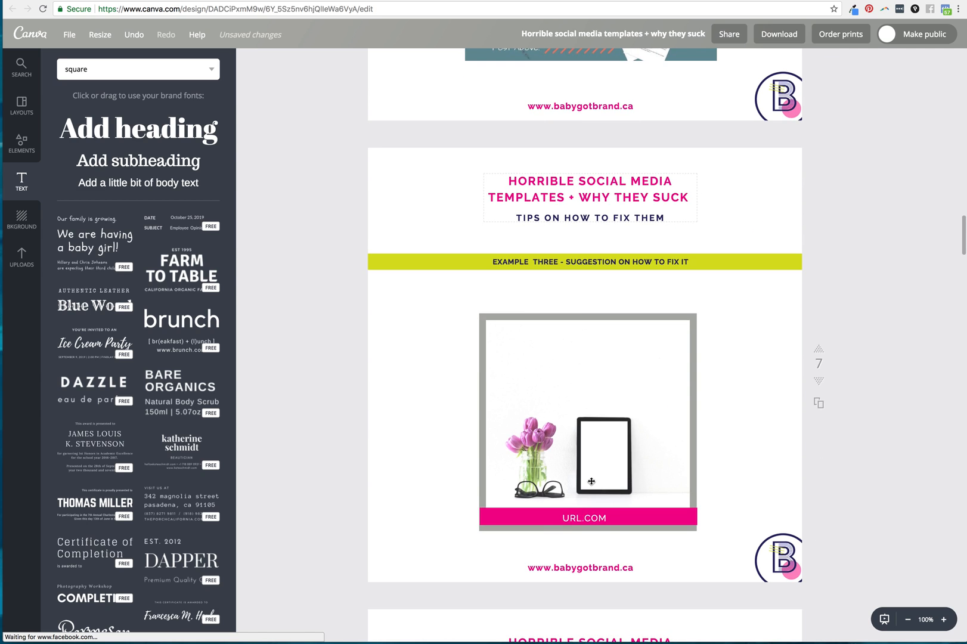
pyautogui.click(134, 182)
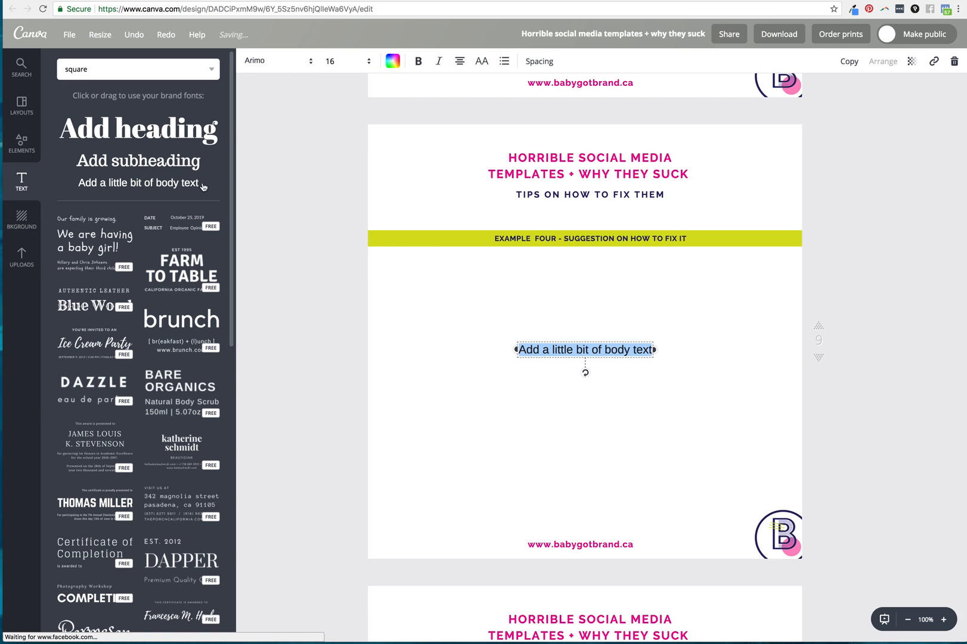
pyautogui.scroll(15, 545, 285)
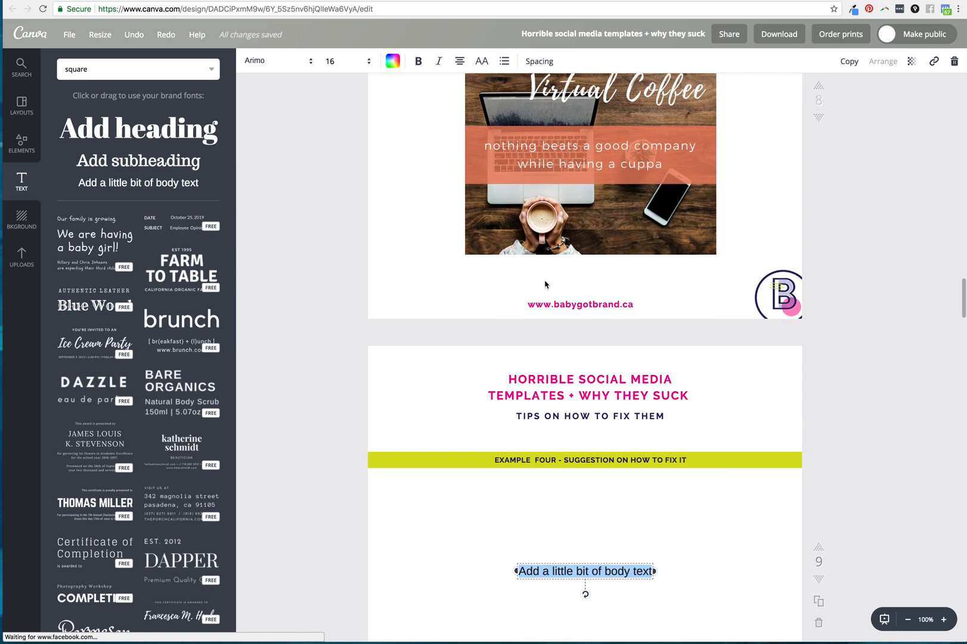
pyautogui.scroll(-2, 545, 285)
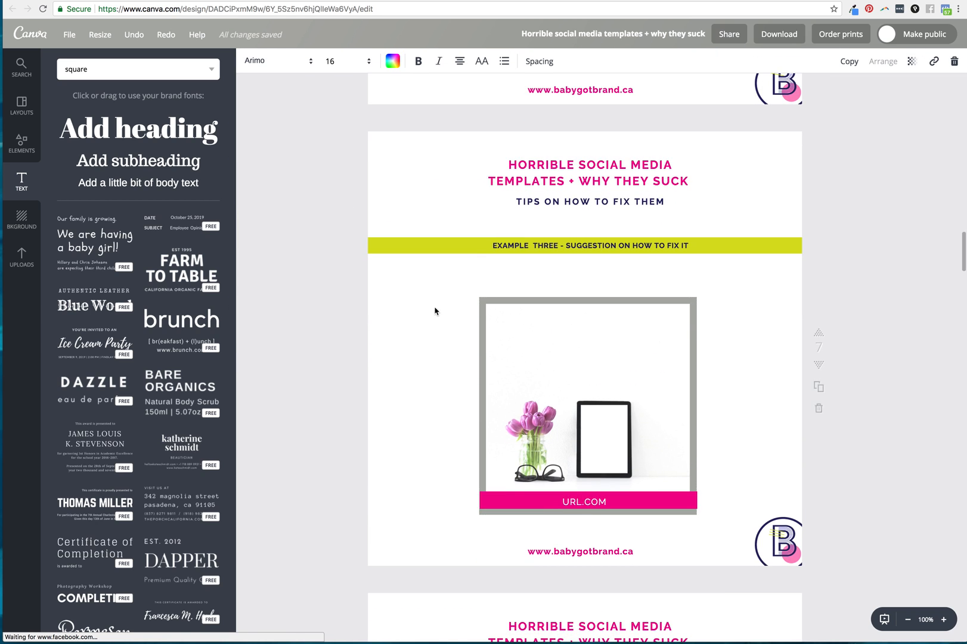
# Step: Add a body text box and place it in the white area above the tulips and tablet on page 7
pyautogui.click(549, 347)
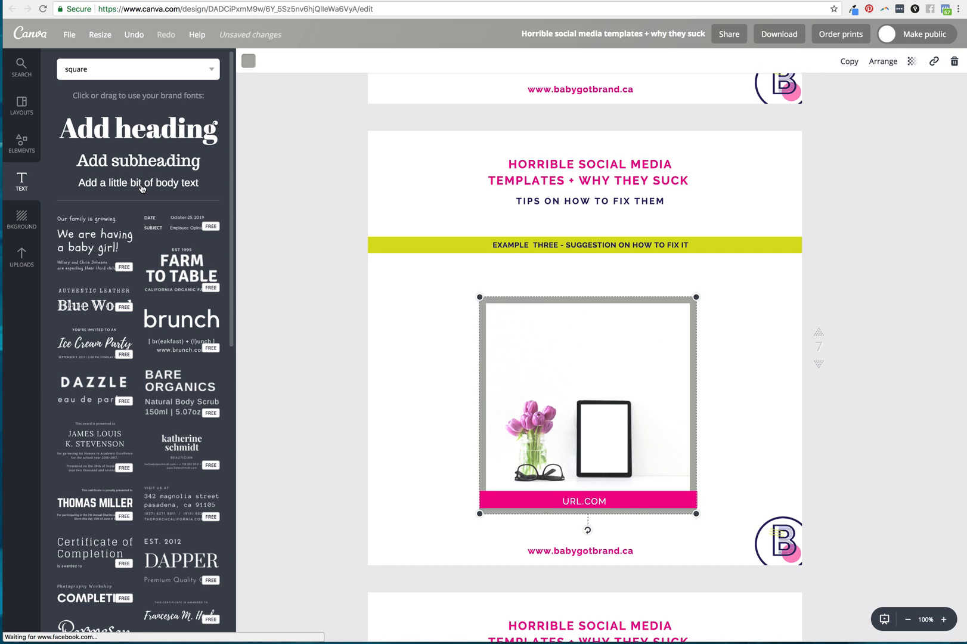
pyautogui.press('super+z')
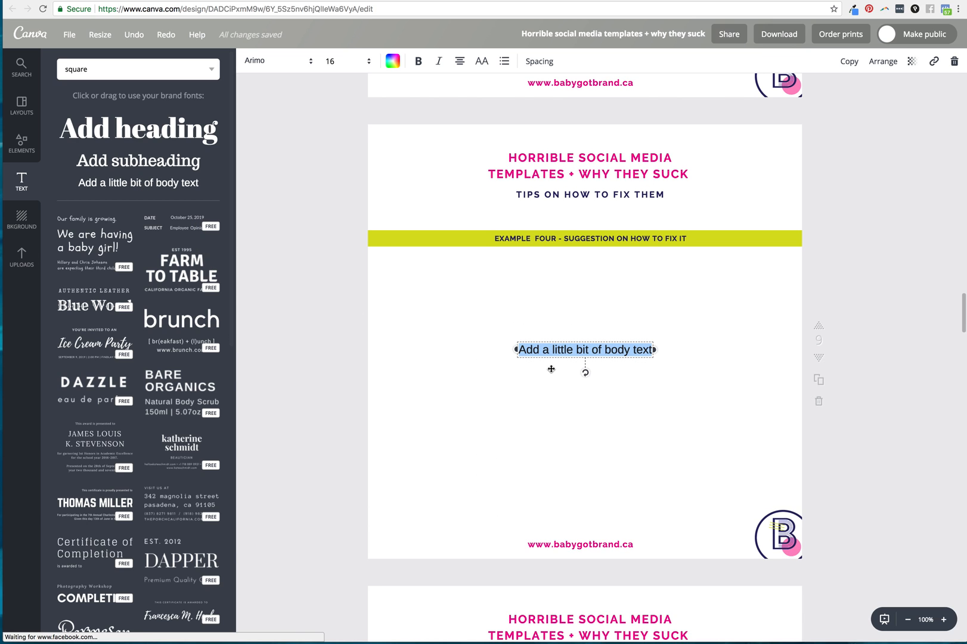
pyautogui.scroll(5, 551, 368)
pyautogui.moveTo(640, 571); pyautogui.dragTo(693, 201)
pyautogui.scroll(4, 693, 201)
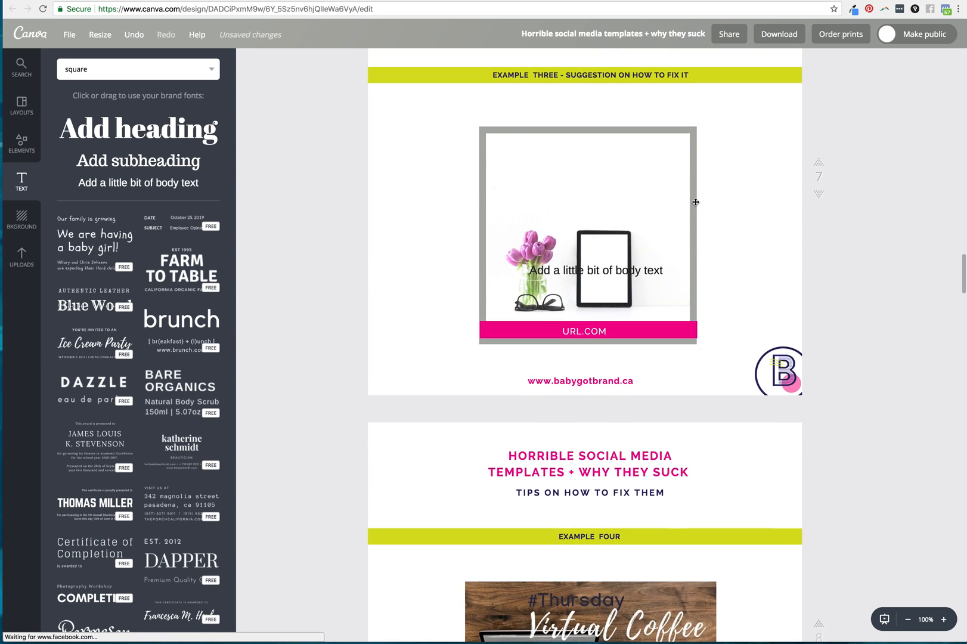
pyautogui.moveTo(644, 319); pyautogui.dragTo(635, 224)
pyautogui.doubleClick(640, 223)
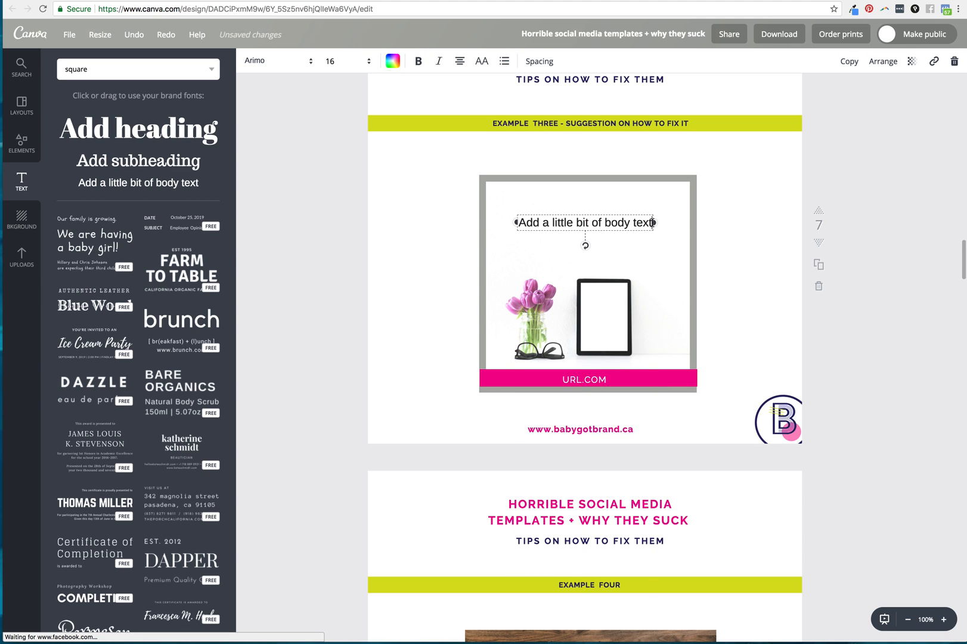
pyautogui.moveTo(655, 222); pyautogui.dragTo(653, 223)
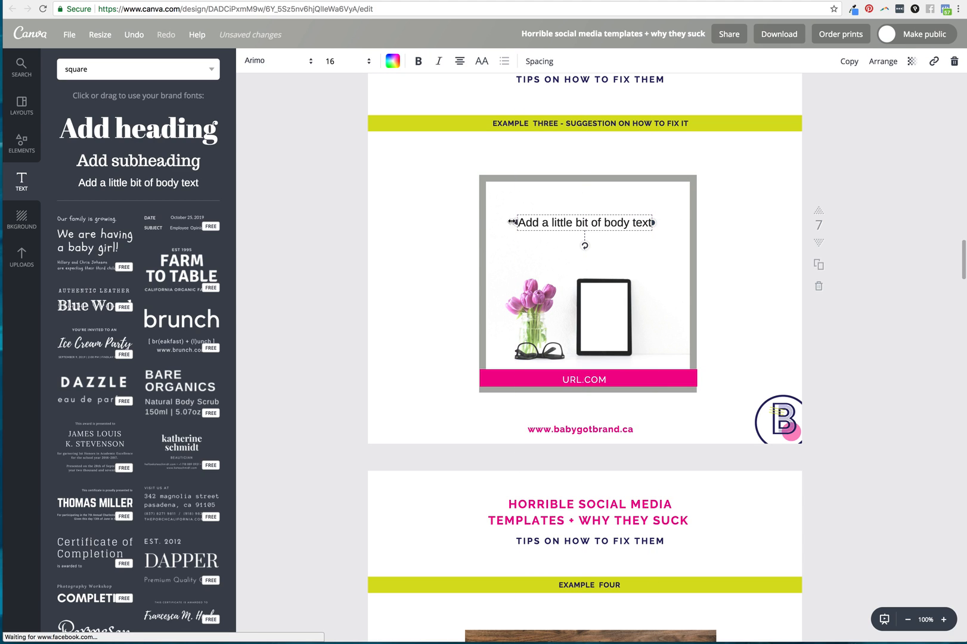
pyautogui.moveTo(517, 223)
pyautogui.mouseDown()
pyautogui.moveTo(556, 223)
pyautogui.moveTo(529, 222)
pyautogui.mouseUp()
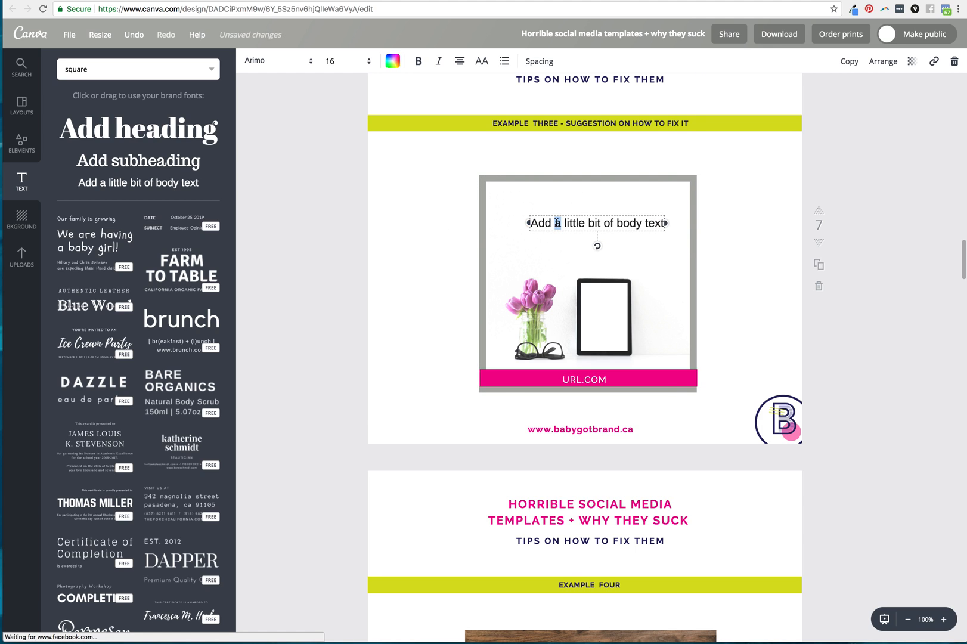
# Step: Replace the placeholder in the page 7 text box with "Share your blog posts!"
pyautogui.tripleClick(558, 223)
pyautogui.write('Share your blog p')
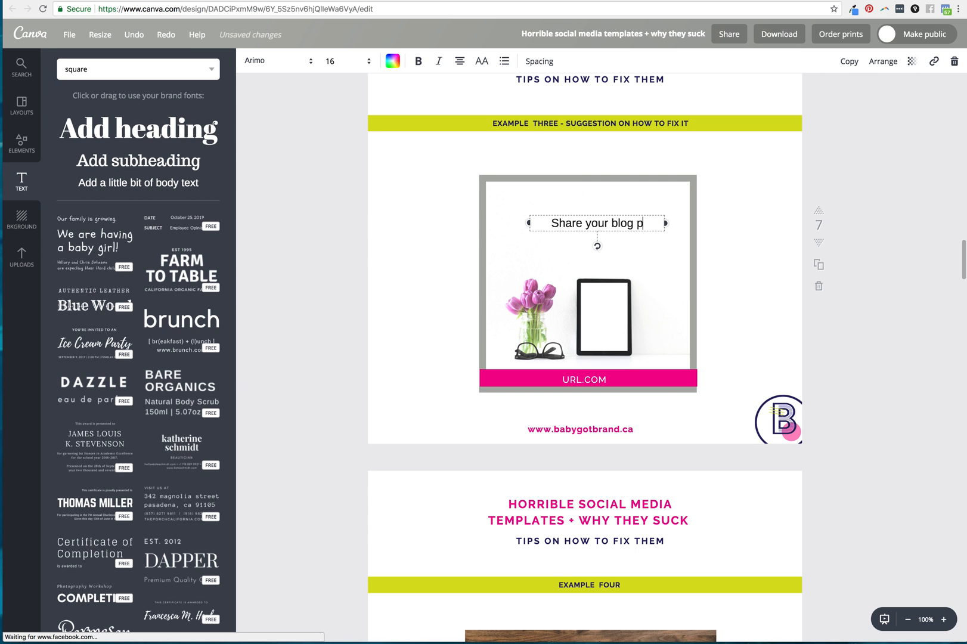
pyautogui.write('osts!')
# Step: Compare with the original Example Three graphic and try the "Share your blog posts!" text in Raleway and uppercase
pyautogui.scroll(6, 618, 283)
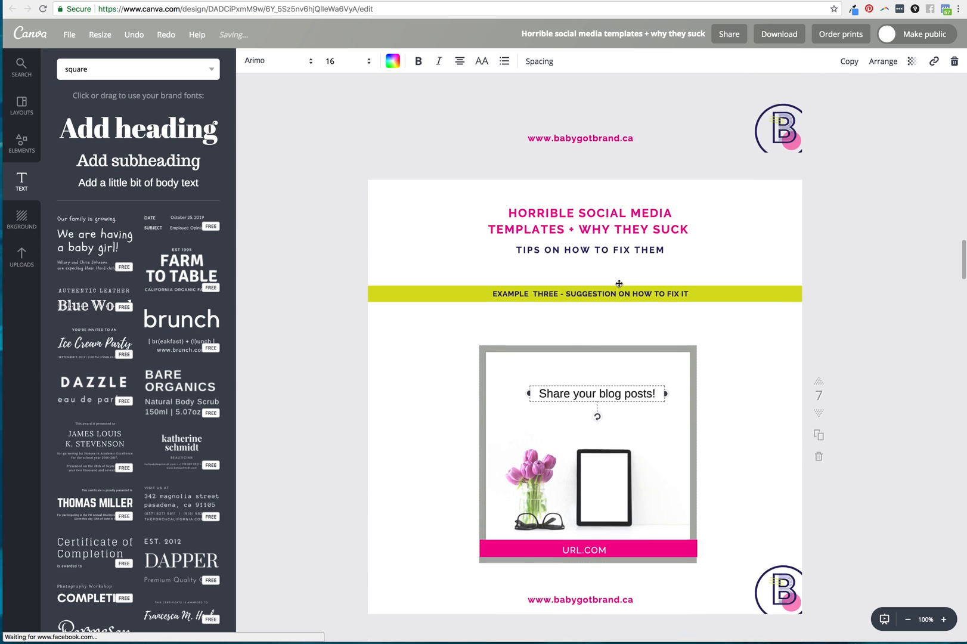
pyautogui.scroll(1, 619, 284)
pyautogui.scroll(-3, 614, 238)
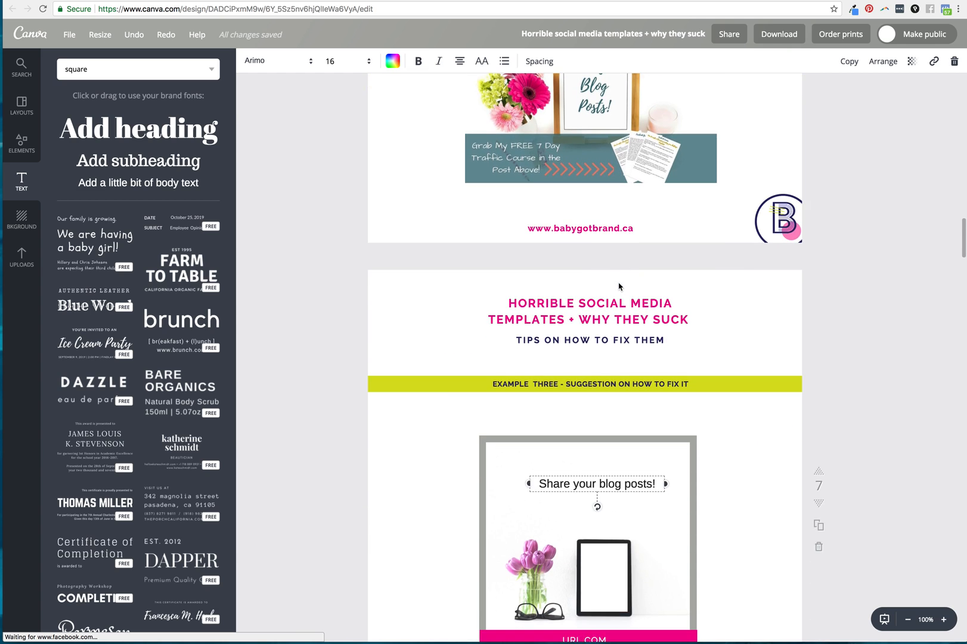
pyautogui.scroll(2, 603, 161)
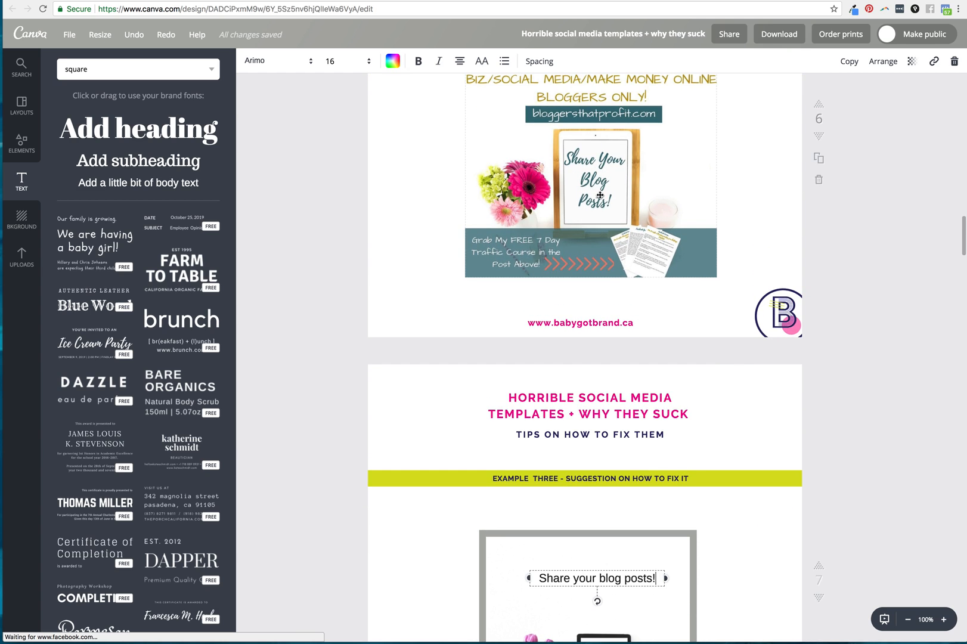
pyautogui.scroll(1, 600, 195)
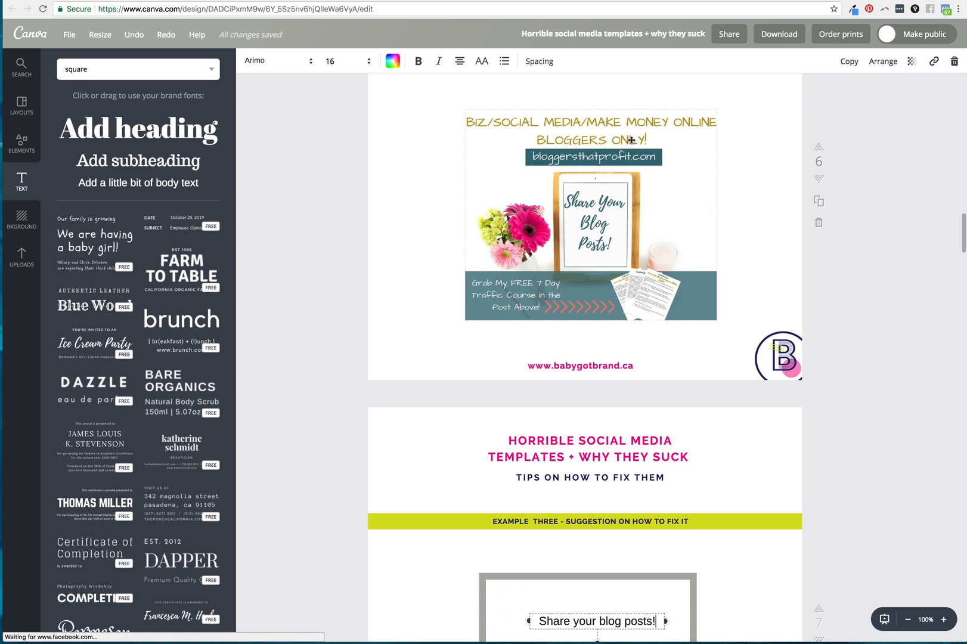
pyautogui.scroll(-5, 590, 293)
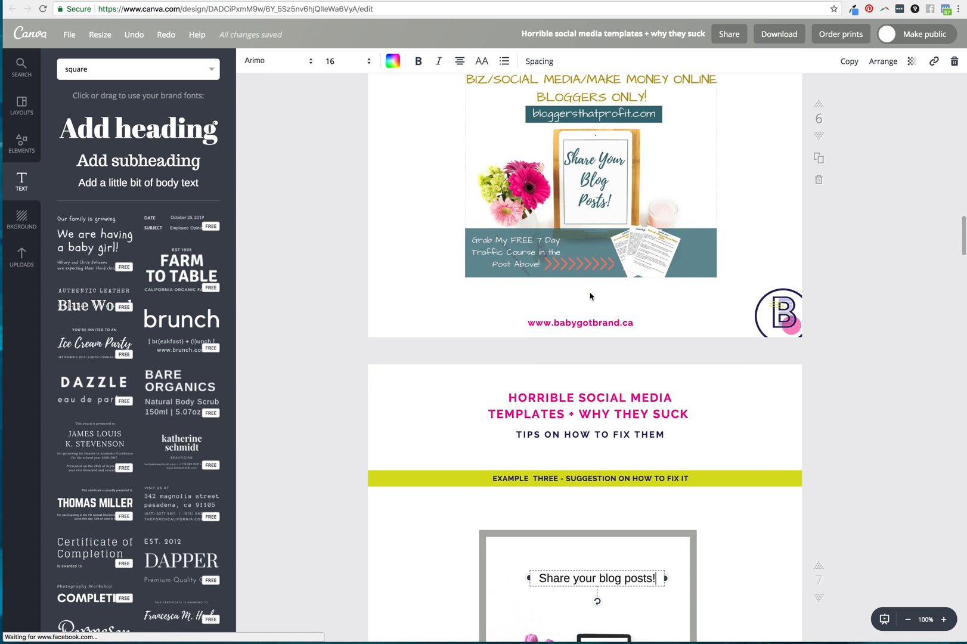
pyautogui.click(283, 62)
pyautogui.click(279, 146)
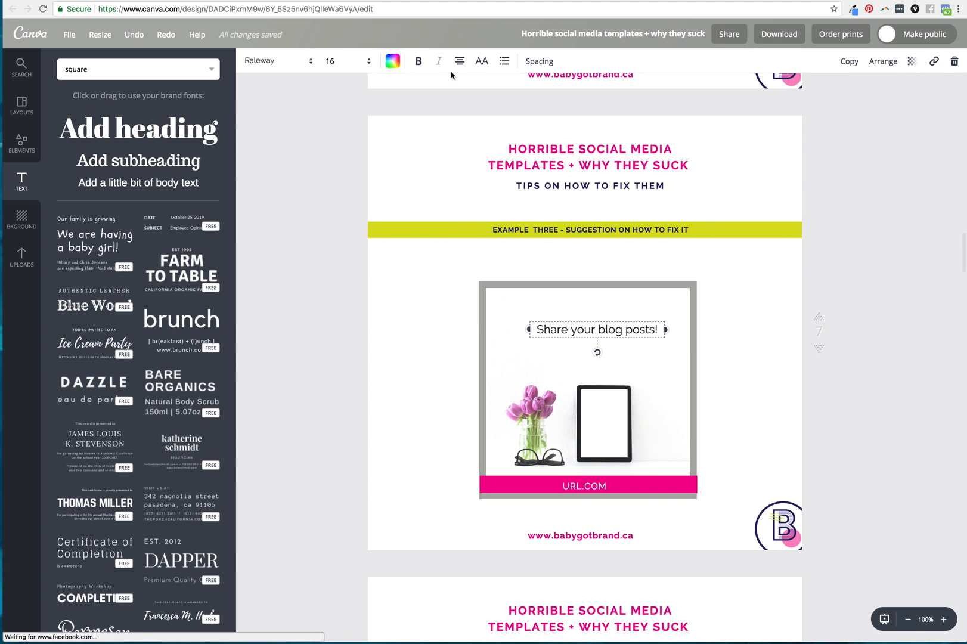
pyautogui.click(475, 61)
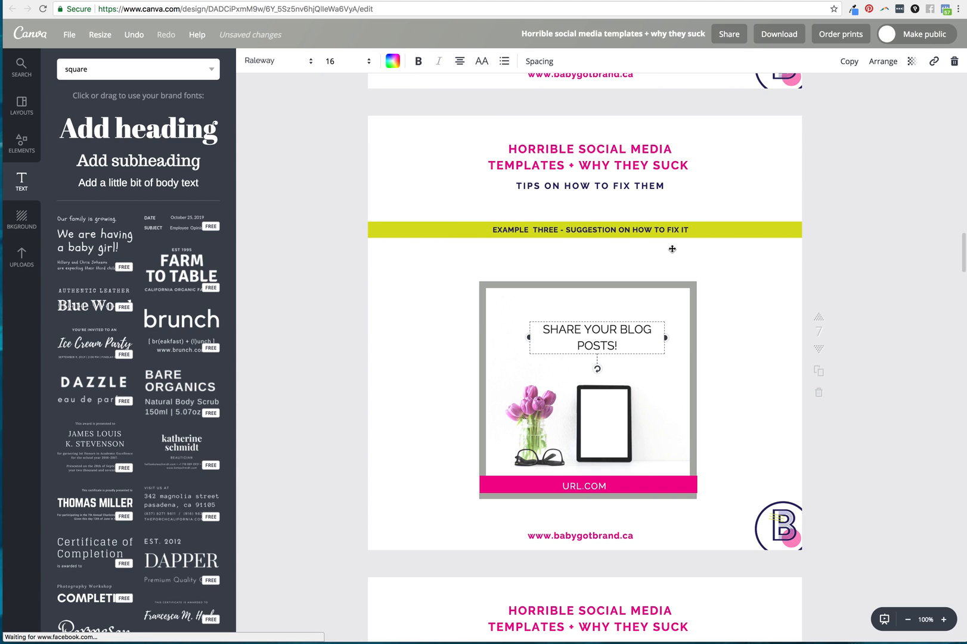
pyautogui.click(481, 61)
# Step: Format the "Share your blog posts!" text in Ernest and Emily at size 32 with a line height of 1.19
pyautogui.click(271, 67)
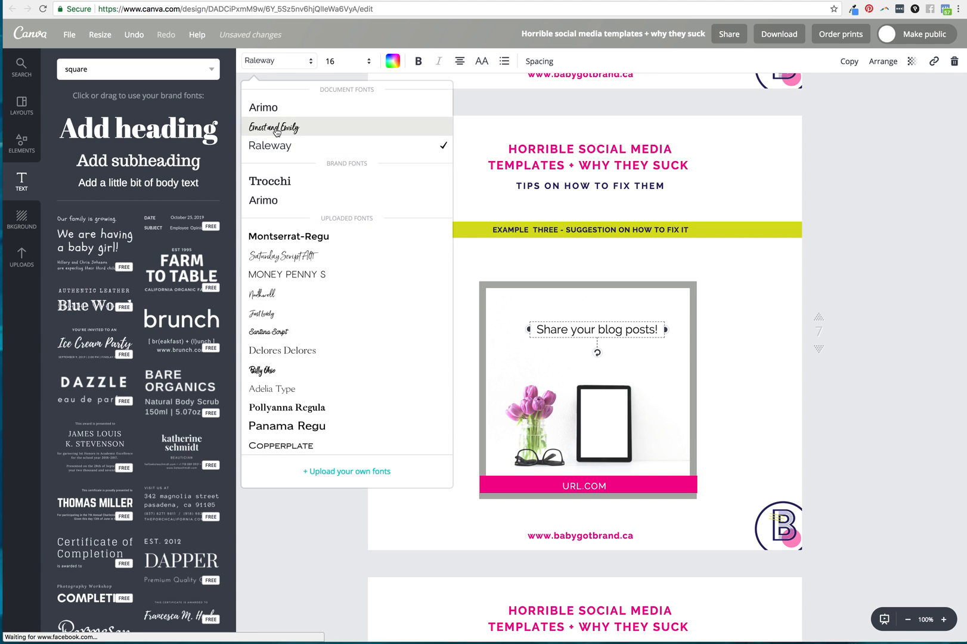
pyautogui.click(277, 132)
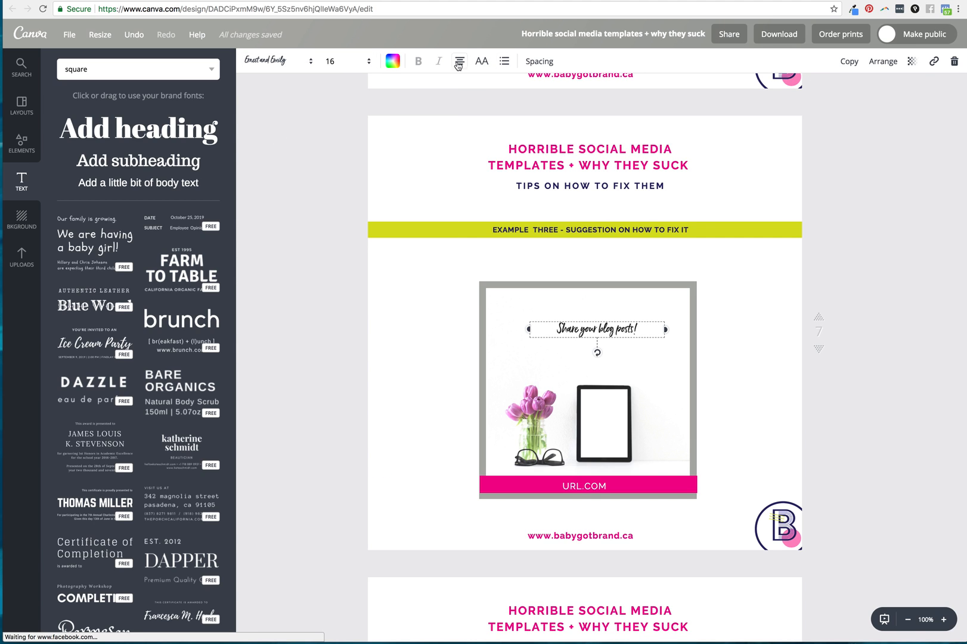
pyautogui.click(340, 65)
pyautogui.click(329, 247)
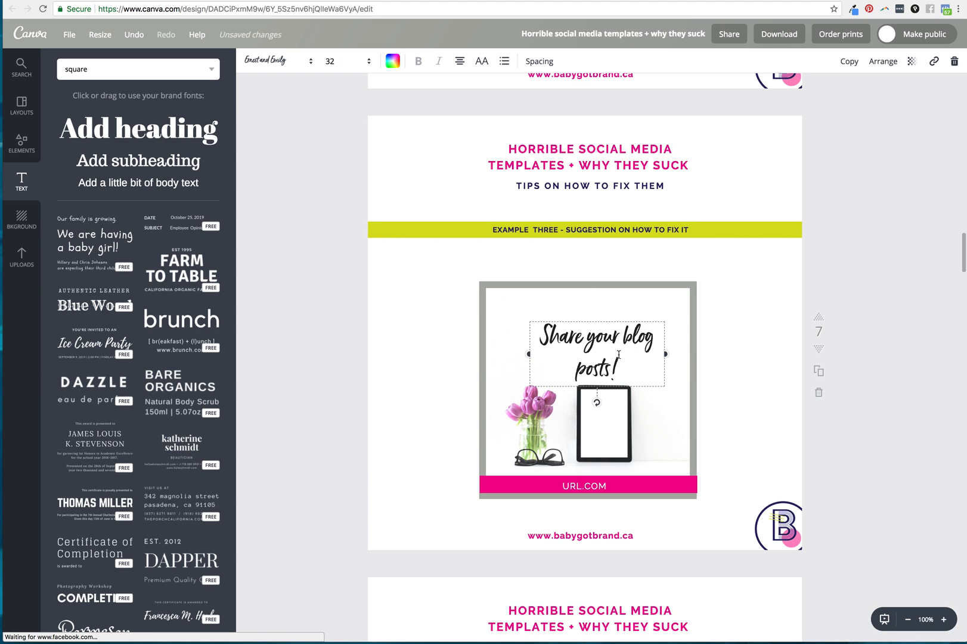
pyautogui.click(537, 61)
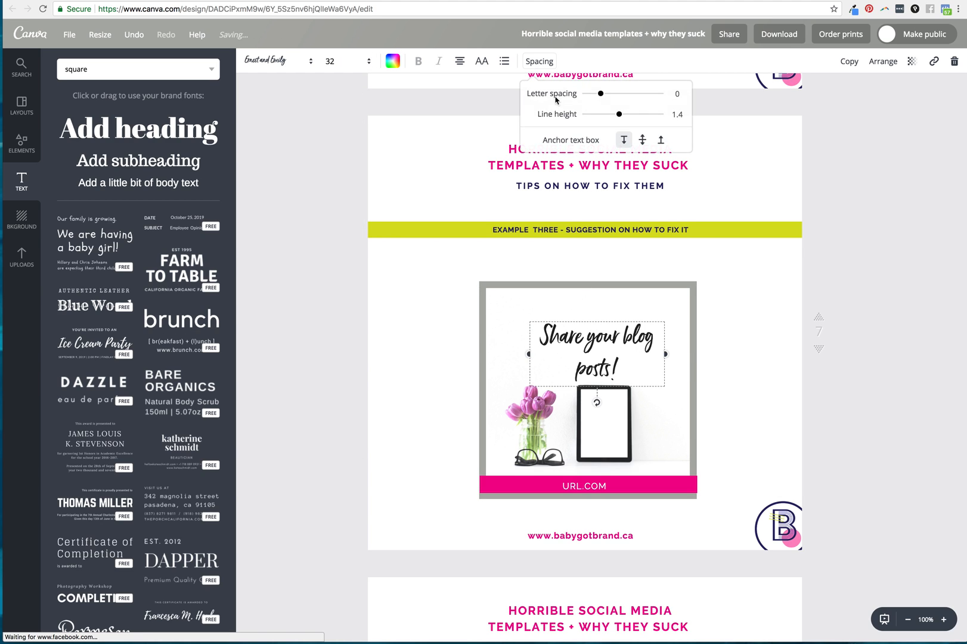
pyautogui.moveTo(619, 114); pyautogui.dragTo(610, 114)
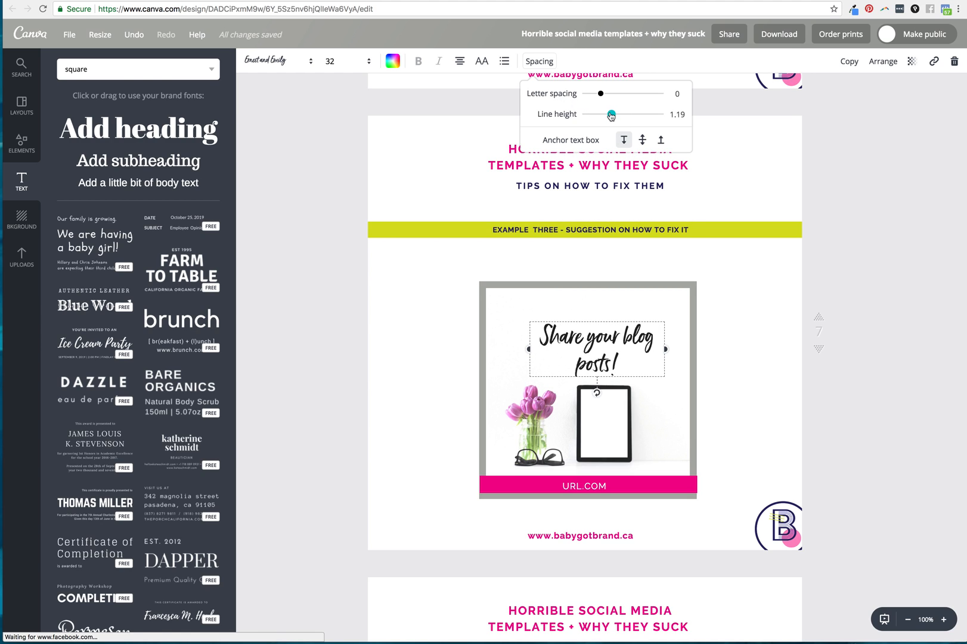
# Step: Narrow the text box so it wraps before "blog posts!" and centre it above the tulips and tablet
pyautogui.moveTo(667, 350); pyautogui.dragTo(633, 350)
pyautogui.click(874, 276)
pyautogui.moveTo(573, 352); pyautogui.dragTo(588, 346)
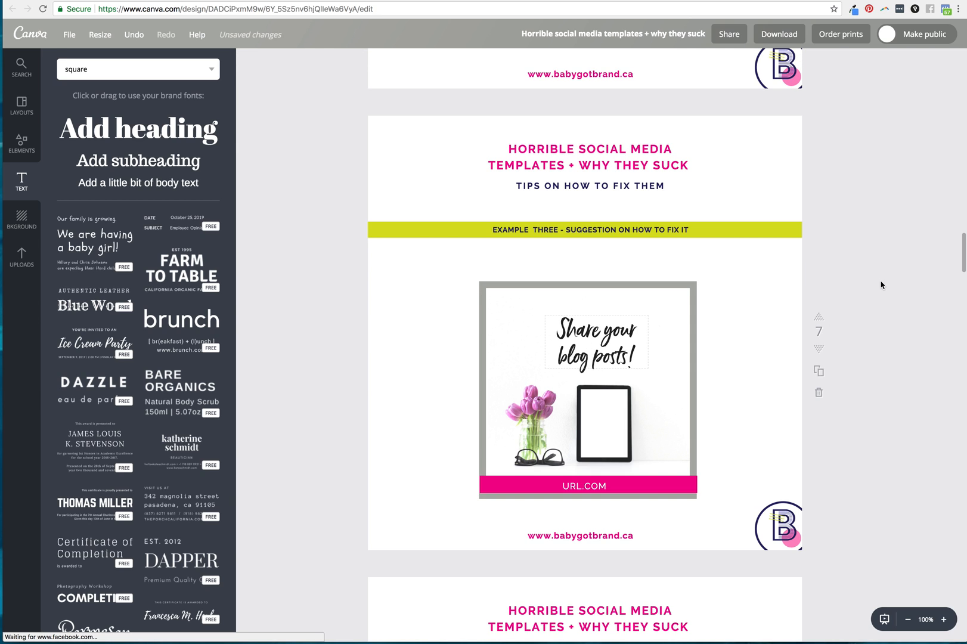
# Step: Delete the stray body text box from page 9, the Example Four suggestion page
pyautogui.scroll(3, 880, 284)
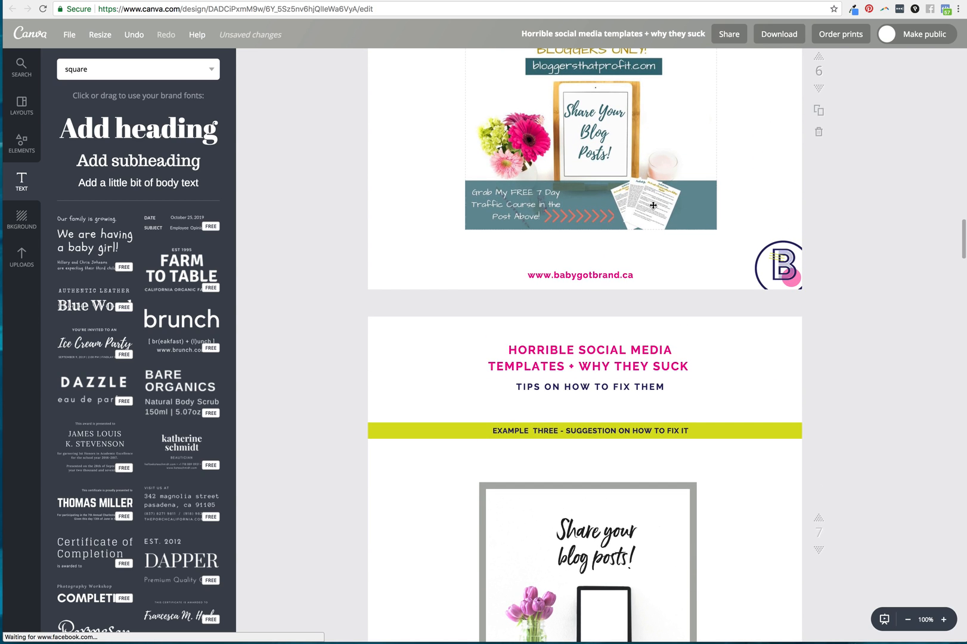
pyautogui.scroll(-3, 608, 389)
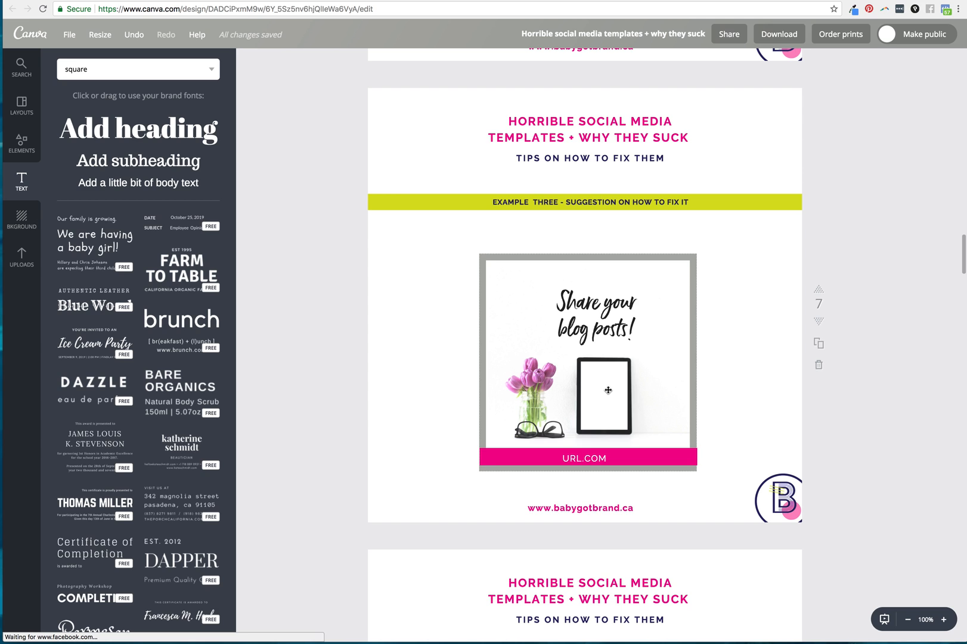
pyautogui.scroll(-7, 608, 389)
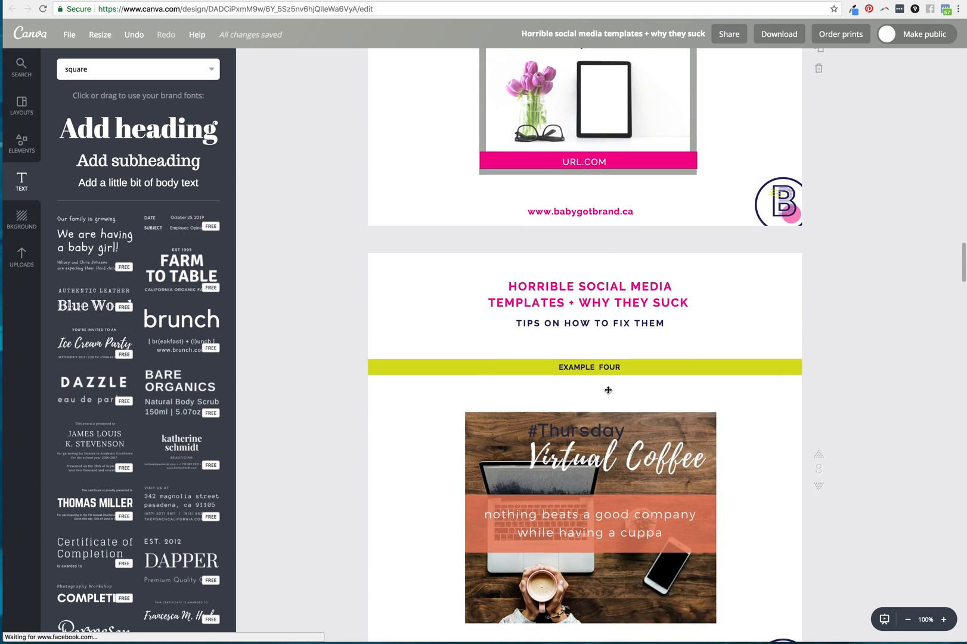
pyautogui.scroll(-2, 608, 389)
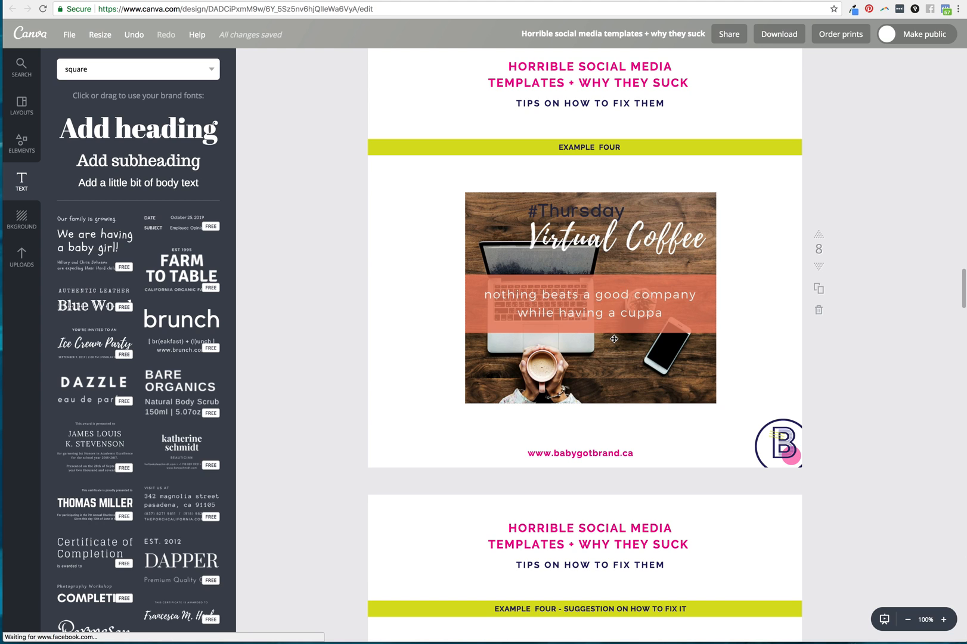
pyautogui.scroll(-5, 614, 339)
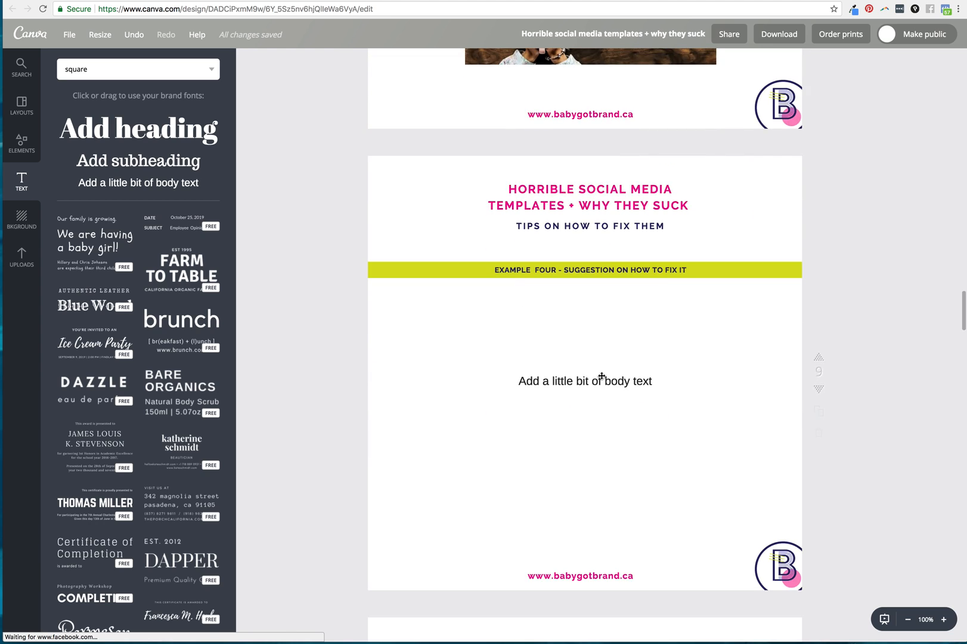
pyautogui.click(600, 382)
pyautogui.press('Delete')
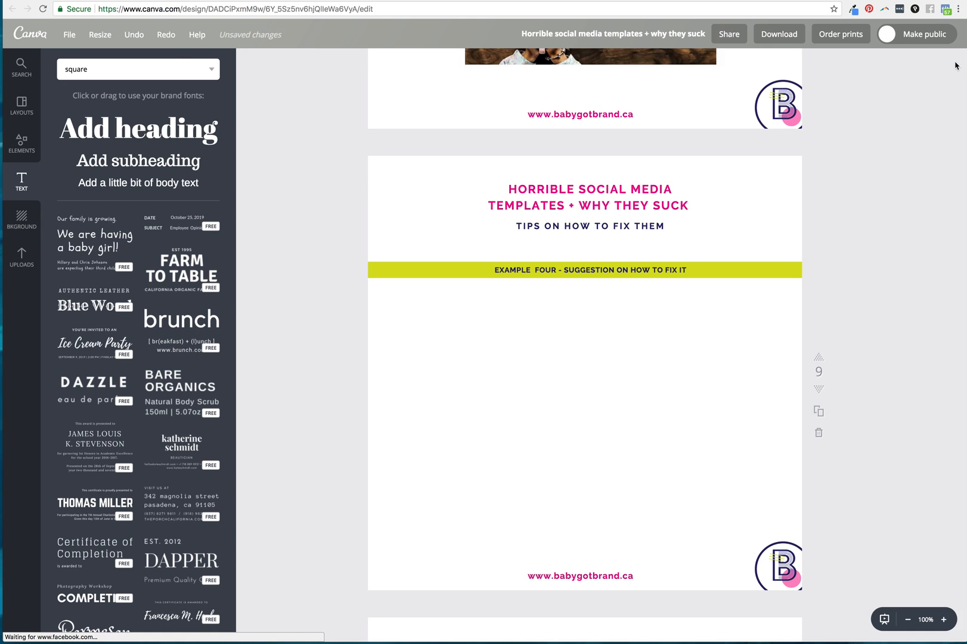
# Step: Search for "flatlay" and pick the free photo of a coffee cup with a blanket for page 9
pyautogui.doubleClick(130, 74)
pyautogui.write('flatlay')
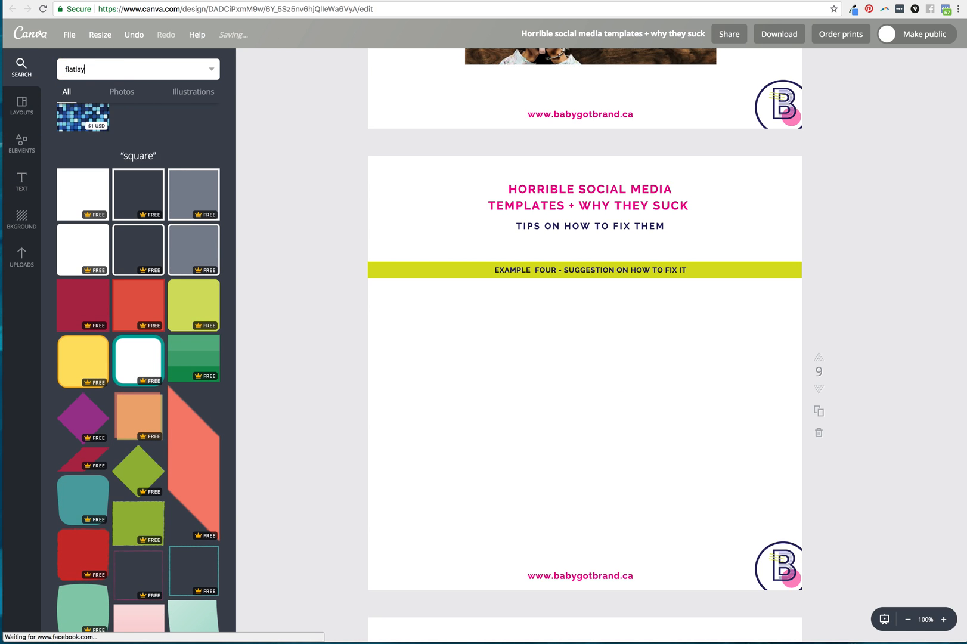
pyautogui.press('Return')
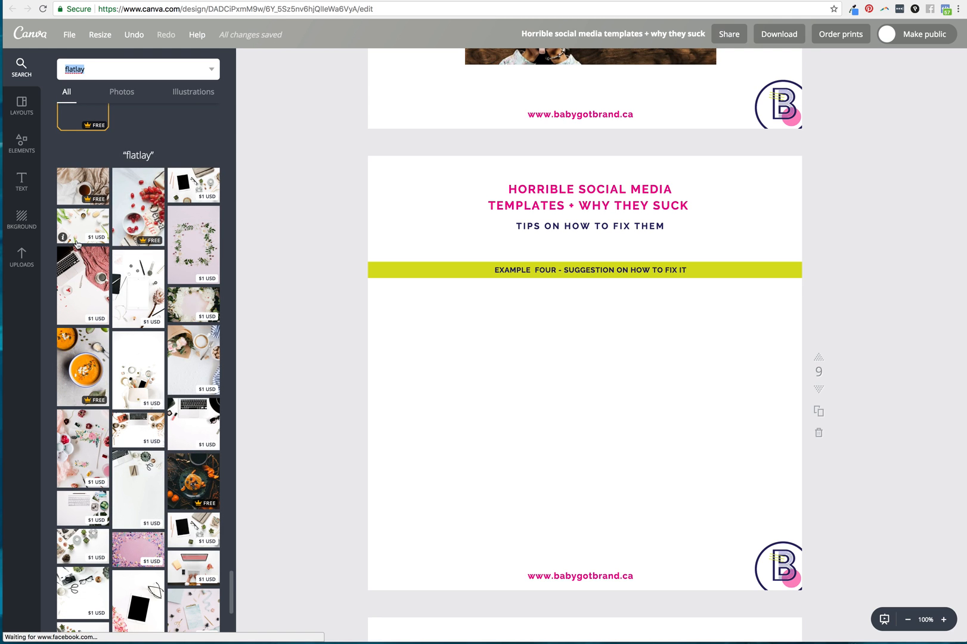
pyautogui.scroll(-2, 183, 323)
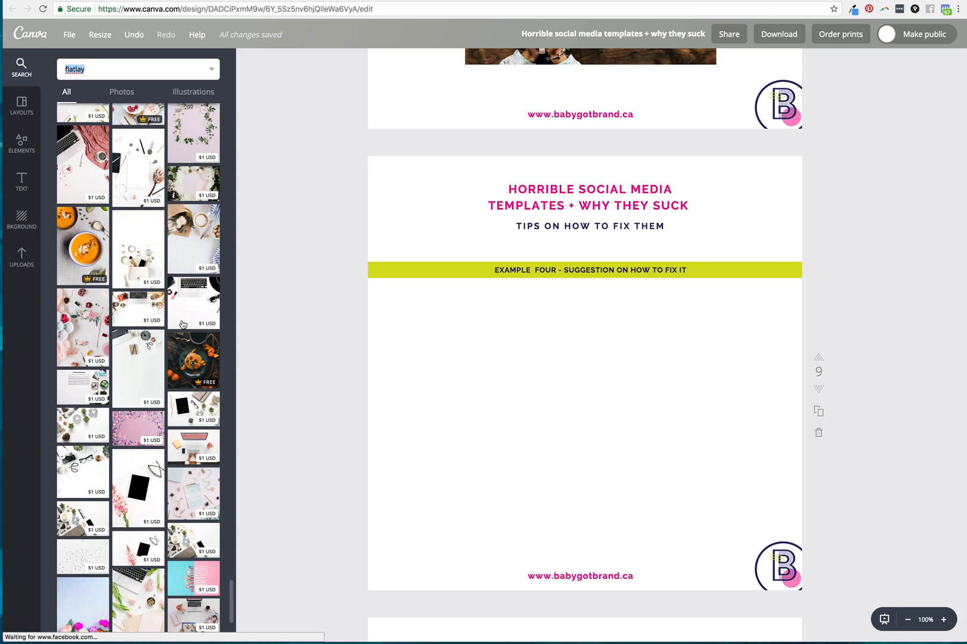
pyautogui.click(85, 271)
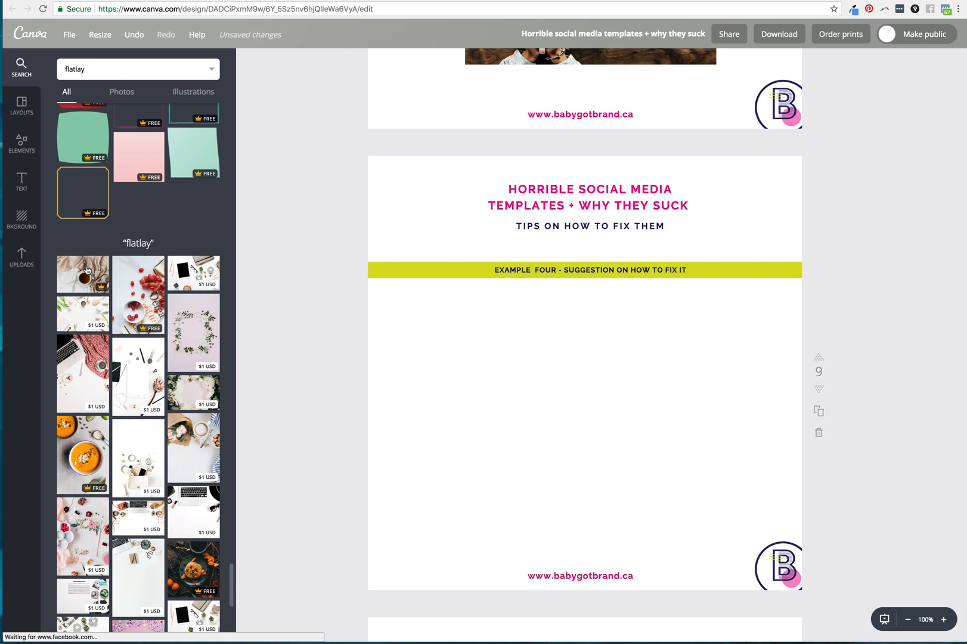
# Step: Place the coffee cup photo below page 9's Example Four bar and crop it to a nearly square section around the cup
pyautogui.moveTo(790, 227); pyautogui.dragTo(615, 352)
pyautogui.moveTo(554, 385); pyautogui.dragTo(645, 364)
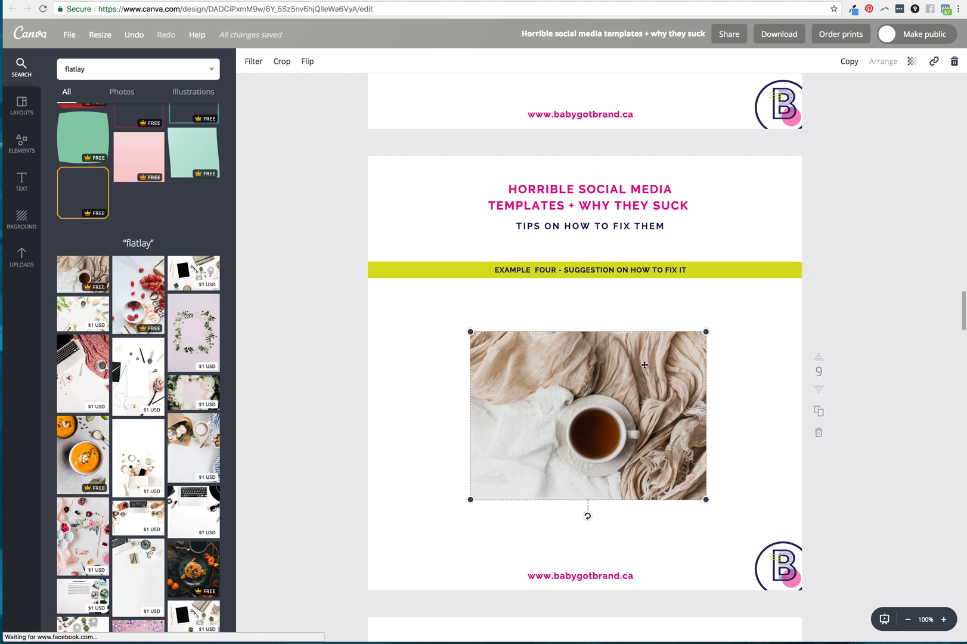
pyautogui.click(281, 63)
pyautogui.moveTo(530, 375); pyautogui.dragTo(517, 331)
pyautogui.moveTo(648, 454); pyautogui.dragTo(694, 497)
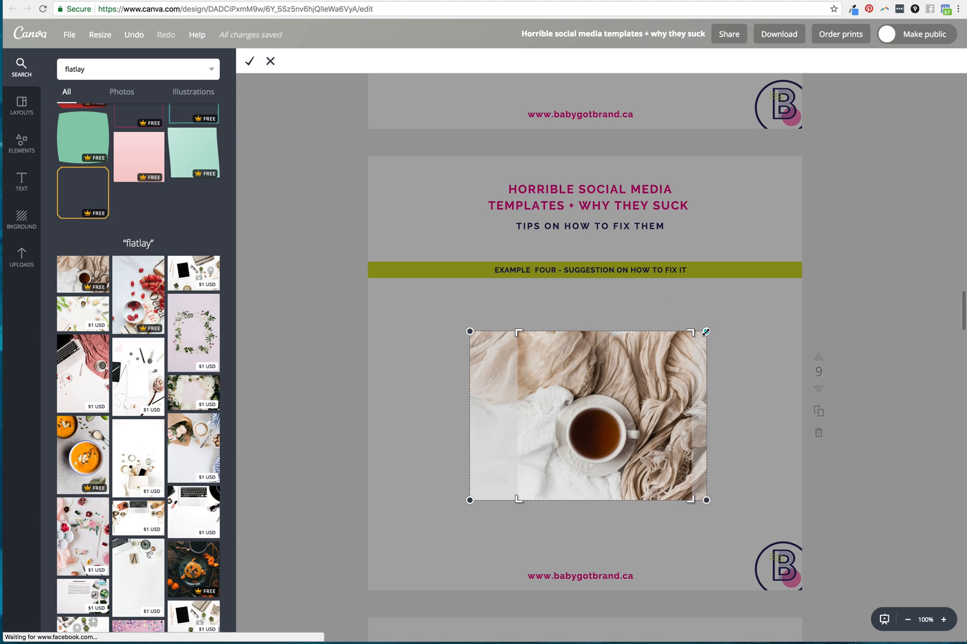
pyautogui.moveTo(648, 391); pyautogui.dragTo(635, 391)
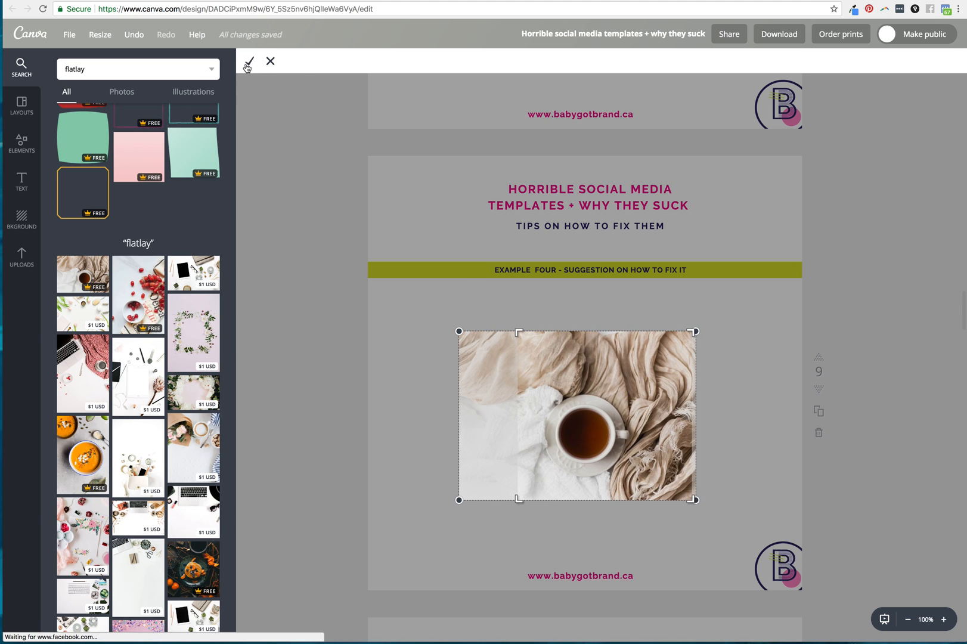
pyautogui.click(248, 61)
pyautogui.moveTo(618, 377); pyautogui.dragTo(600, 374)
# Step: Enlarge the cropped coffee cup photo and centre it between the Example Four bar and the website address
pyautogui.scroll(3, 742, 386)
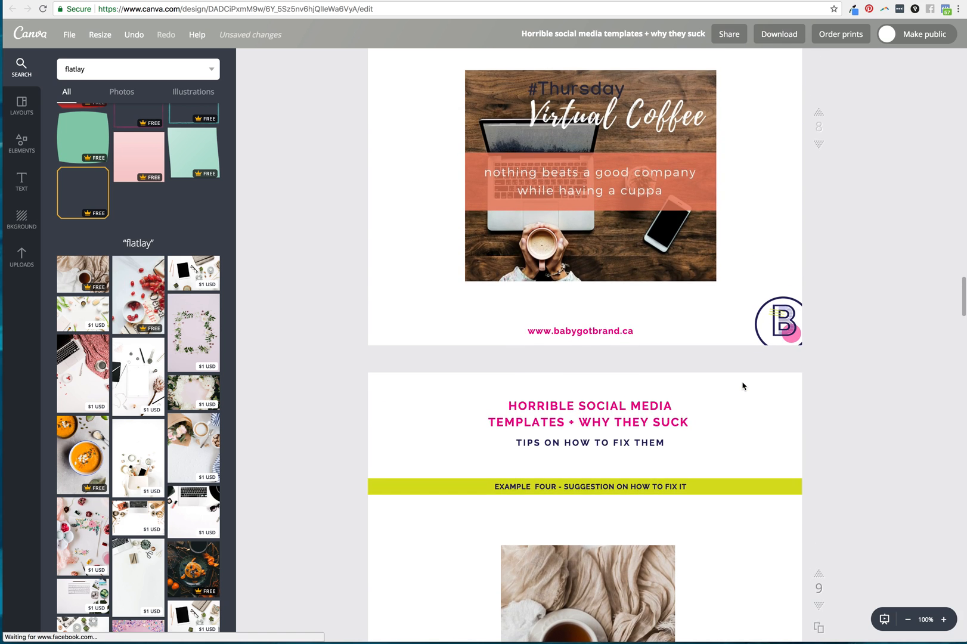
pyautogui.scroll(-2, 742, 386)
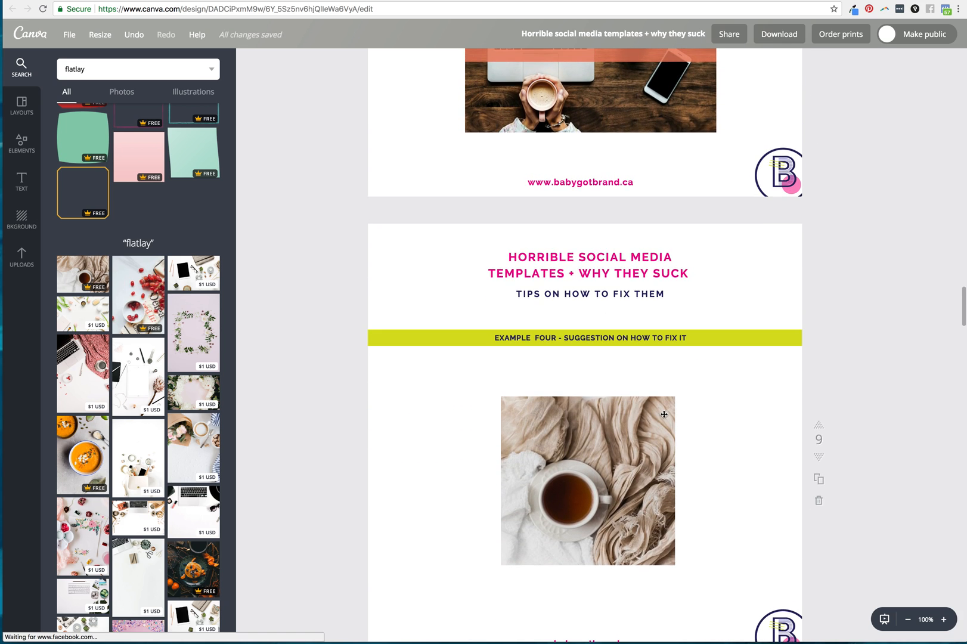
pyautogui.click(673, 562)
pyautogui.moveTo(676, 565); pyautogui.dragTo(691, 578)
pyautogui.moveTo(638, 526); pyautogui.dragTo(623, 514)
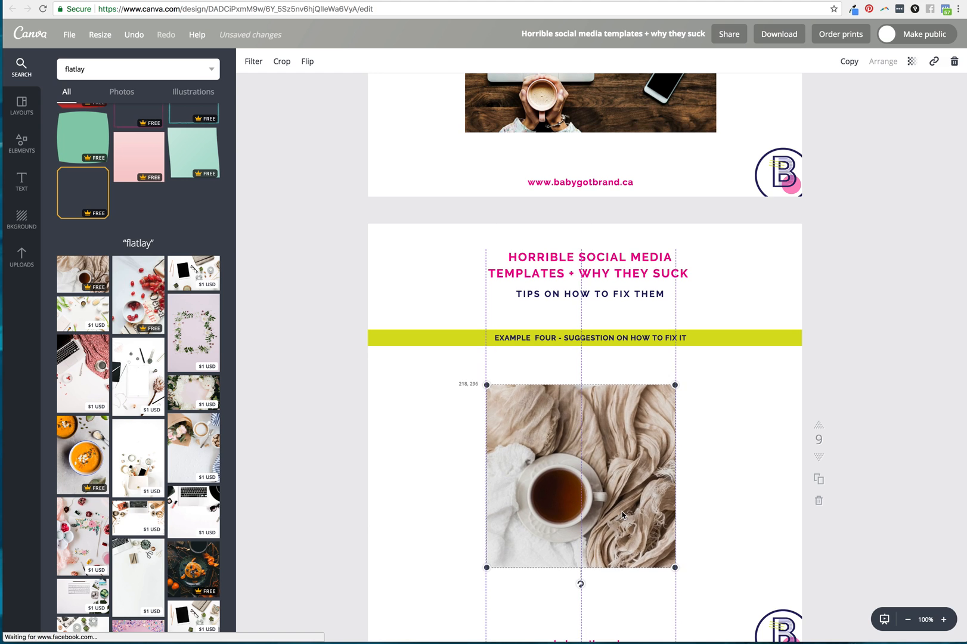
pyautogui.click(908, 620)
pyautogui.scroll(3, 688, 455)
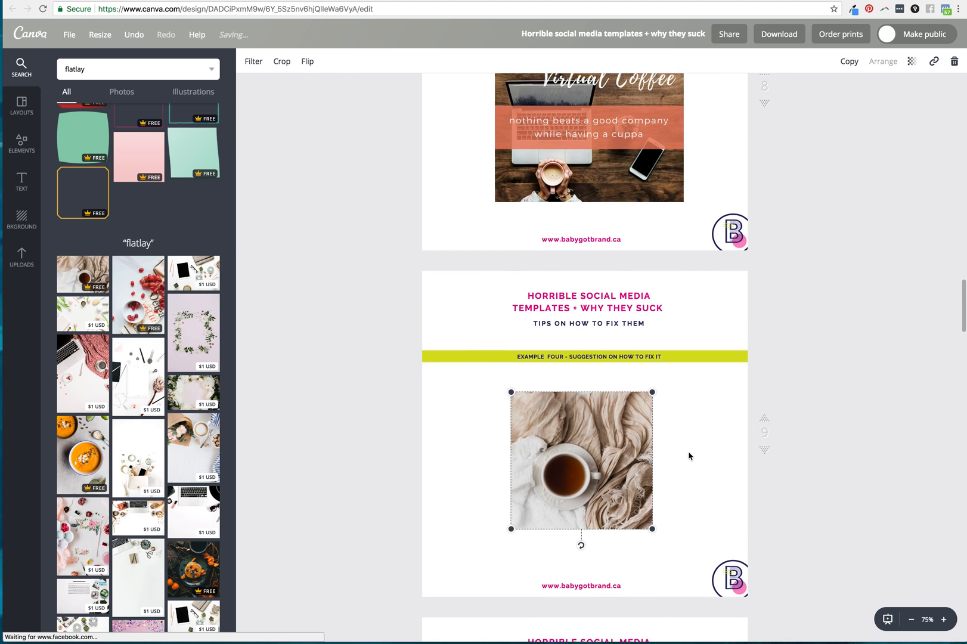
pyautogui.moveTo(654, 572); pyautogui.dragTo(684, 602)
pyautogui.moveTo(628, 536); pyautogui.dragTo(619, 532)
pyautogui.click(883, 441)
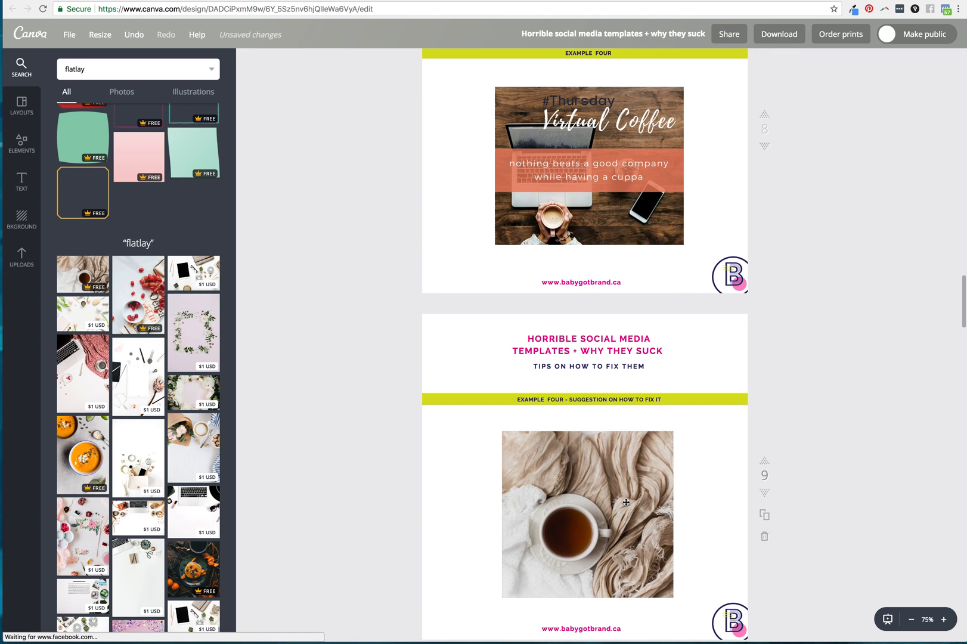
# Step: Search for "square" and add the free crimson square over the coffee cup photo on page 9
pyautogui.click(117, 68)
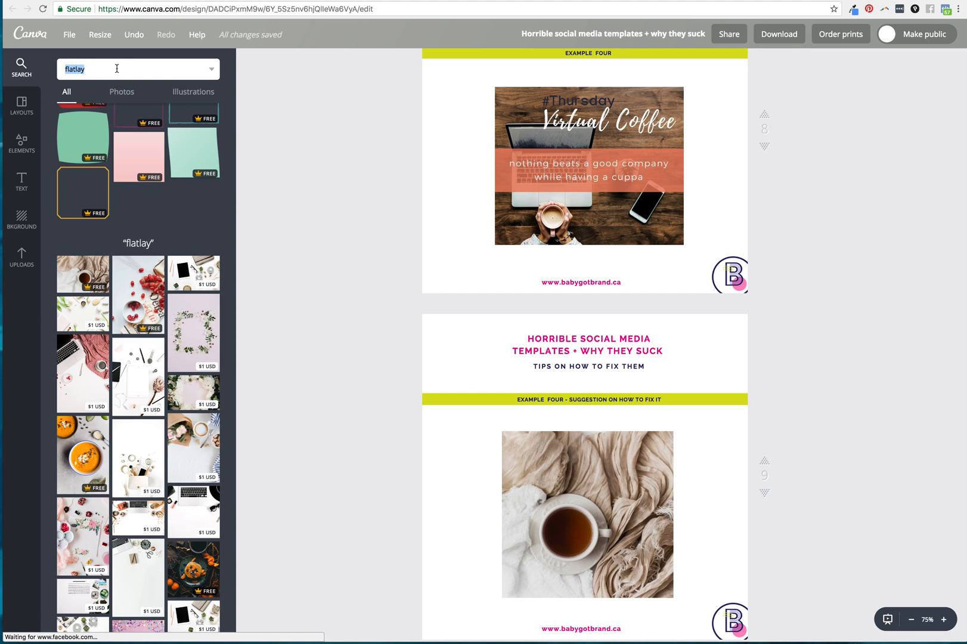
pyautogui.write('square')
pyautogui.press('Return')
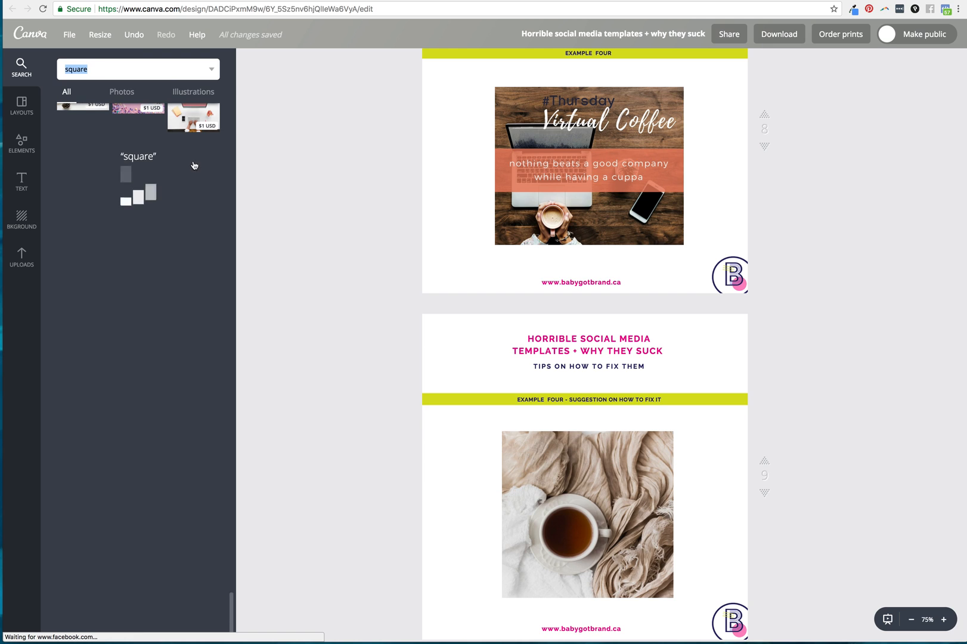
pyautogui.click(84, 310)
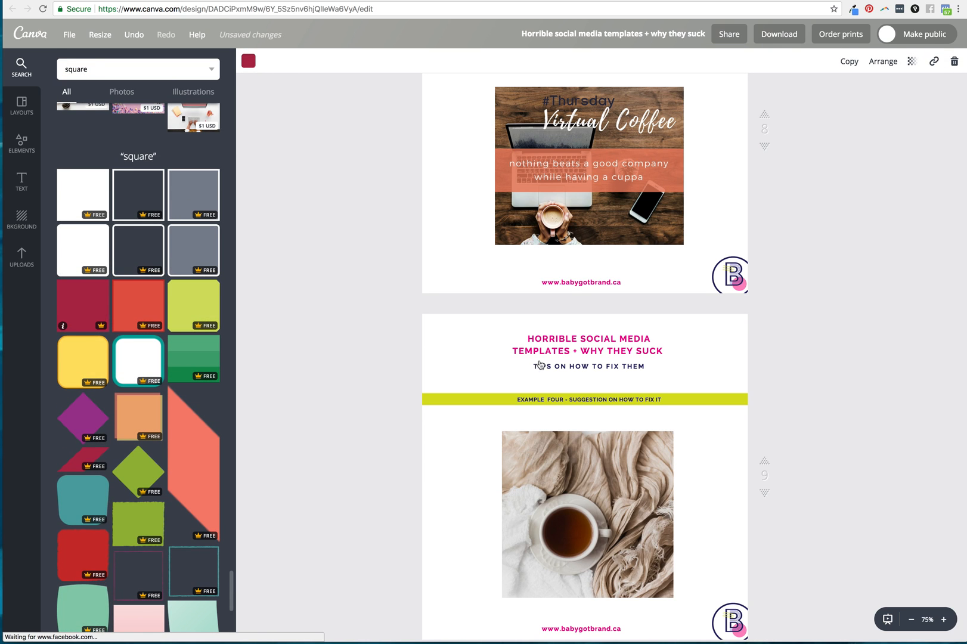
pyautogui.scroll(-5, 553, 364)
pyautogui.scroll(-4, 553, 365)
pyautogui.scroll(7, 578, 432)
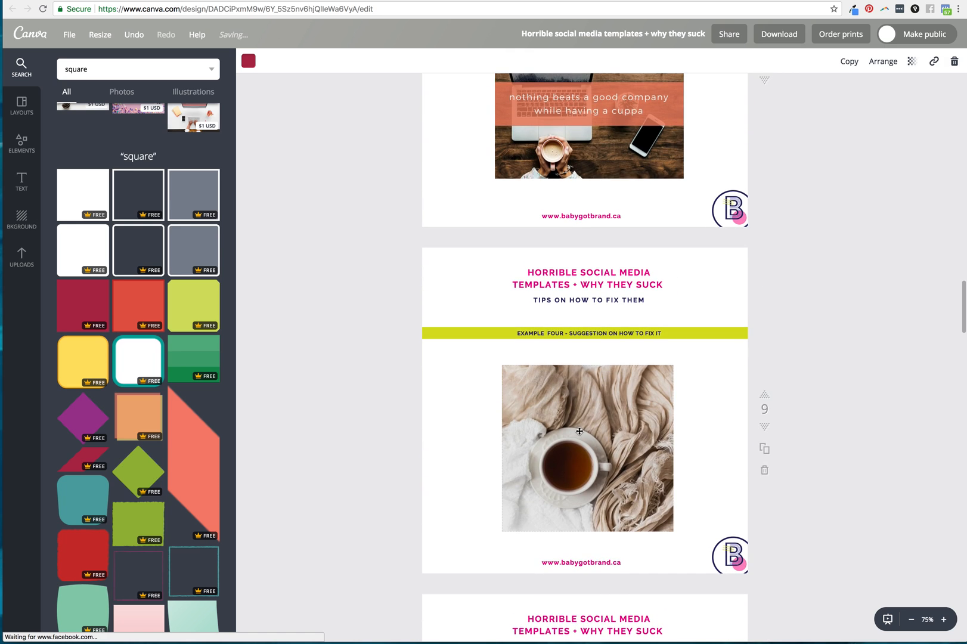
pyautogui.click(579, 432)
pyautogui.click(80, 313)
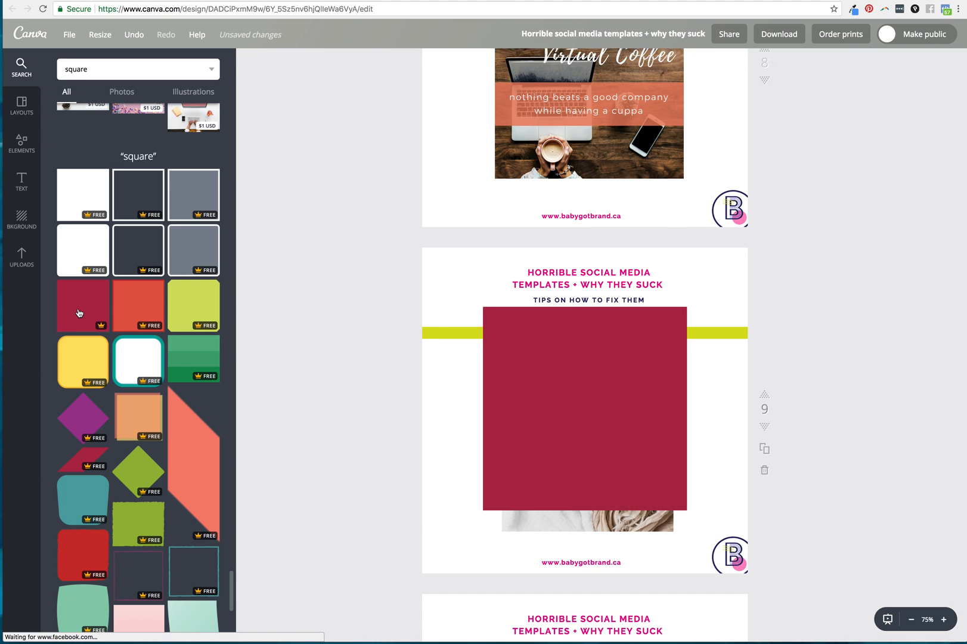
# Step: Reshape the crimson square into a horizontal band about 421 × 124, matching the photo's width and crossing its middle
pyautogui.moveTo(585, 309); pyautogui.dragTo(585, 445)
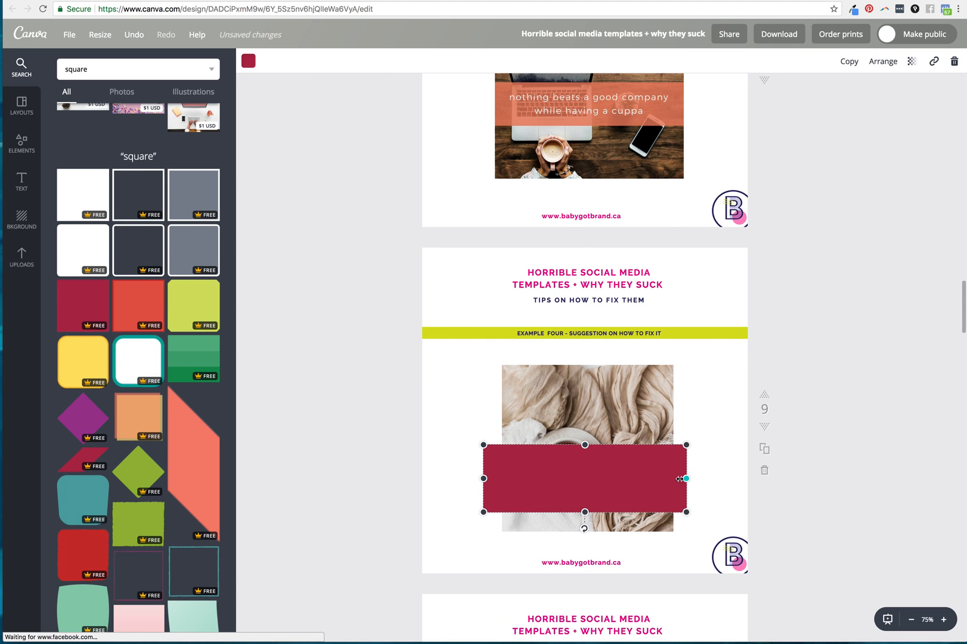
pyautogui.moveTo(680, 478); pyautogui.dragTo(672, 478)
pyautogui.moveTo(484, 478)
pyautogui.mouseDown()
pyautogui.moveTo(510, 478)
pyautogui.moveTo(502, 478)
pyautogui.mouseUp()
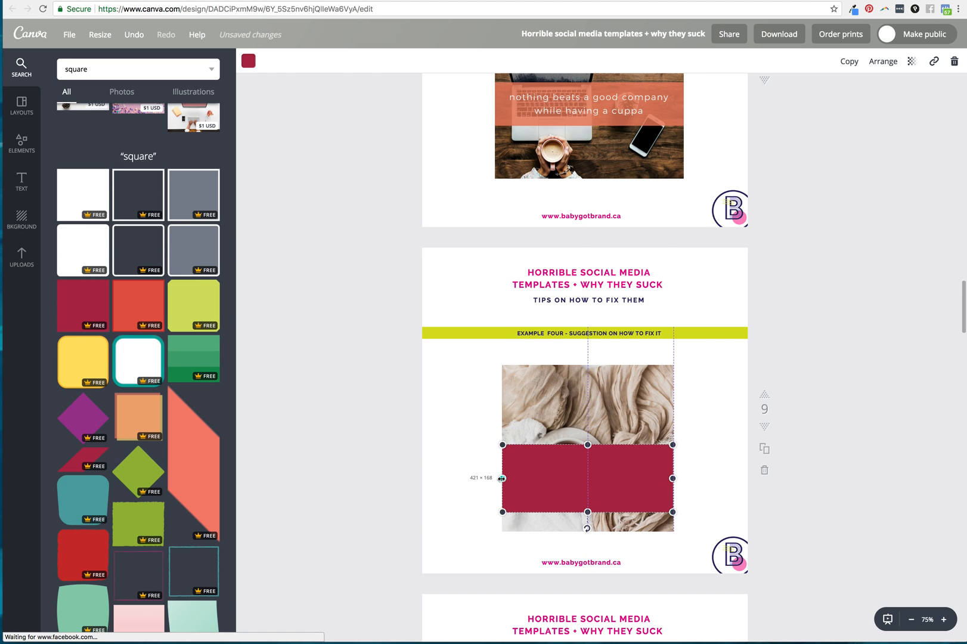
pyautogui.moveTo(587, 445)
pyautogui.mouseDown()
pyautogui.moveTo(587, 463)
pyautogui.moveTo(599, 443)
pyautogui.mouseUp()
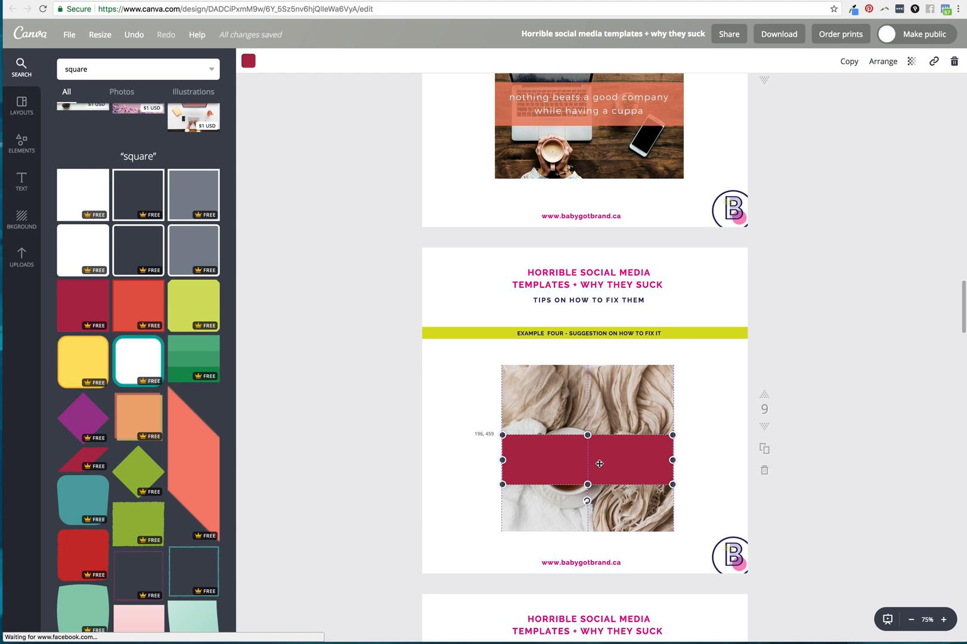
# Step: Recolour the crimson shape to a muted brownish red with the custom colour ab6a62
pyautogui.click(248, 60)
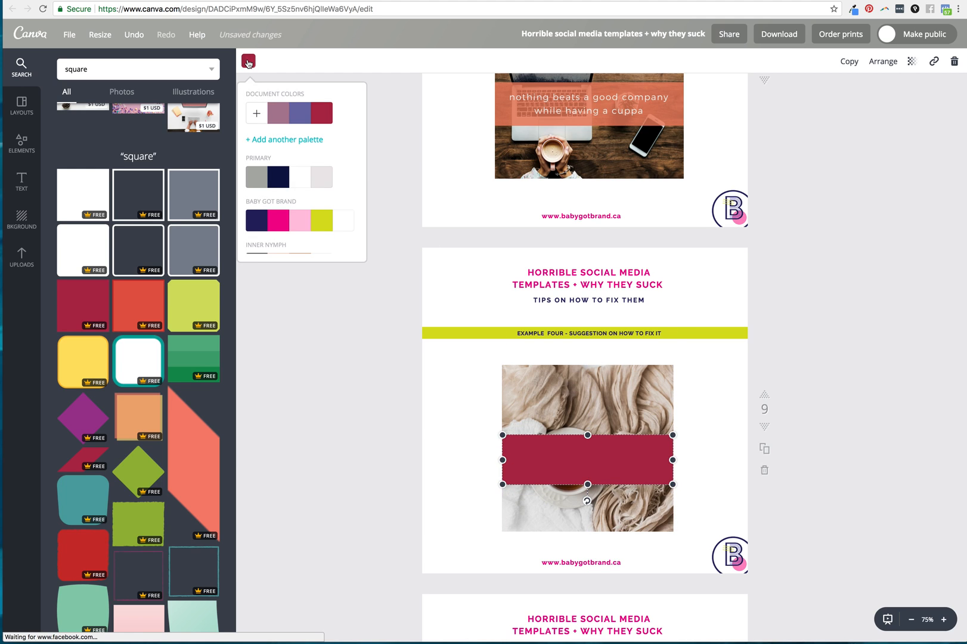
pyautogui.click(257, 115)
pyautogui.moveTo(354, 165); pyautogui.dragTo(339, 177)
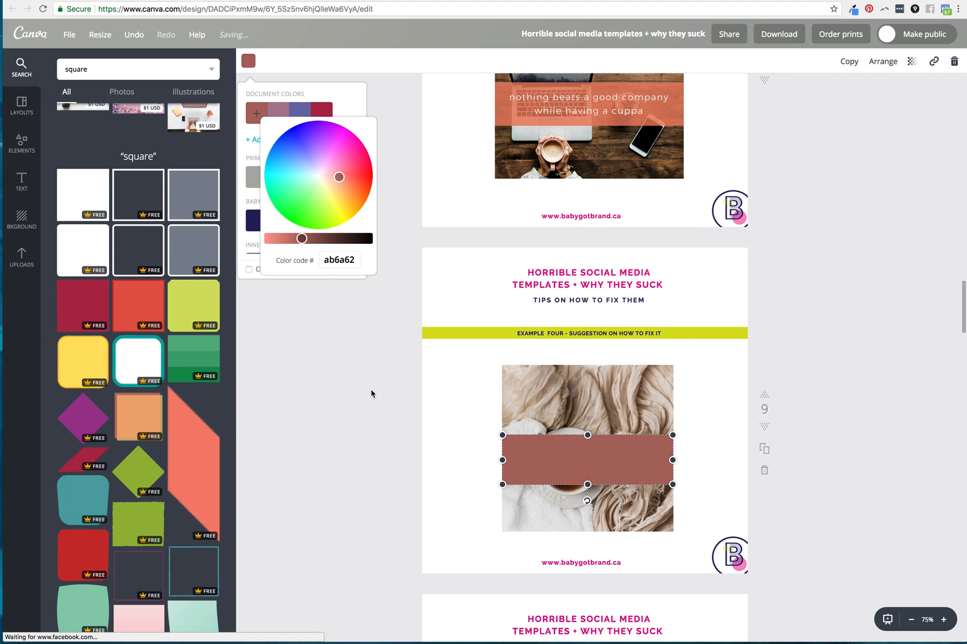
pyautogui.click(619, 451)
pyautogui.click(618, 451)
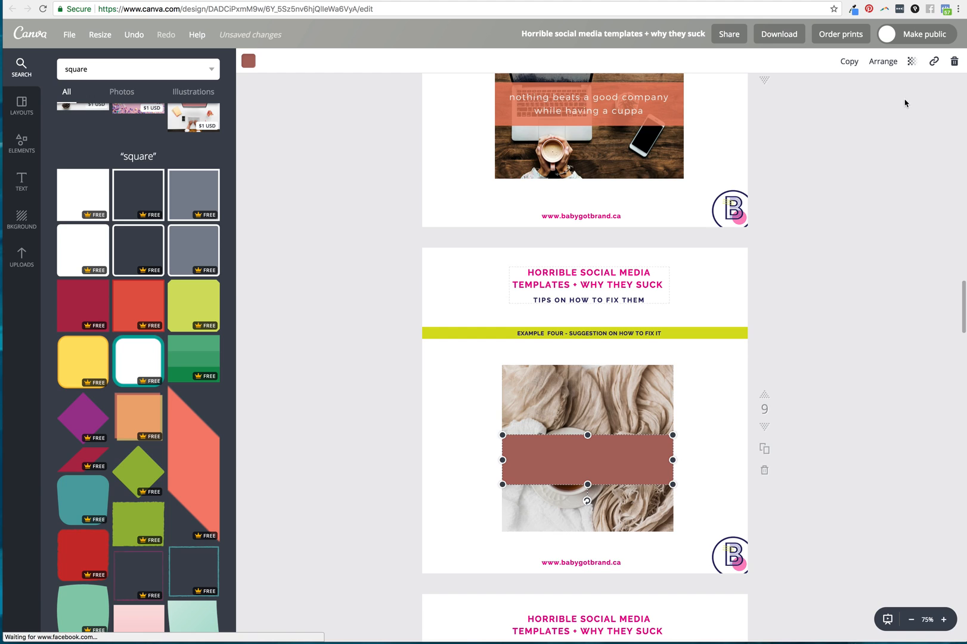
# Step: Set the muted red shape's transparency to 91 so the coffee cup shows through
pyautogui.click(911, 61)
pyautogui.moveTo(890, 96); pyautogui.dragTo(885, 95)
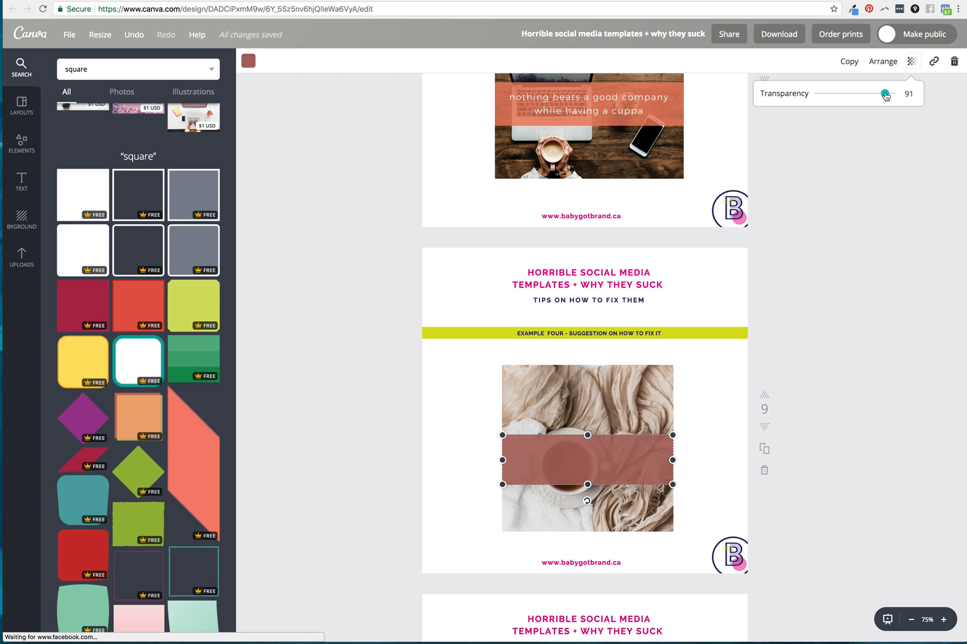
pyautogui.click(835, 276)
pyautogui.click(837, 276)
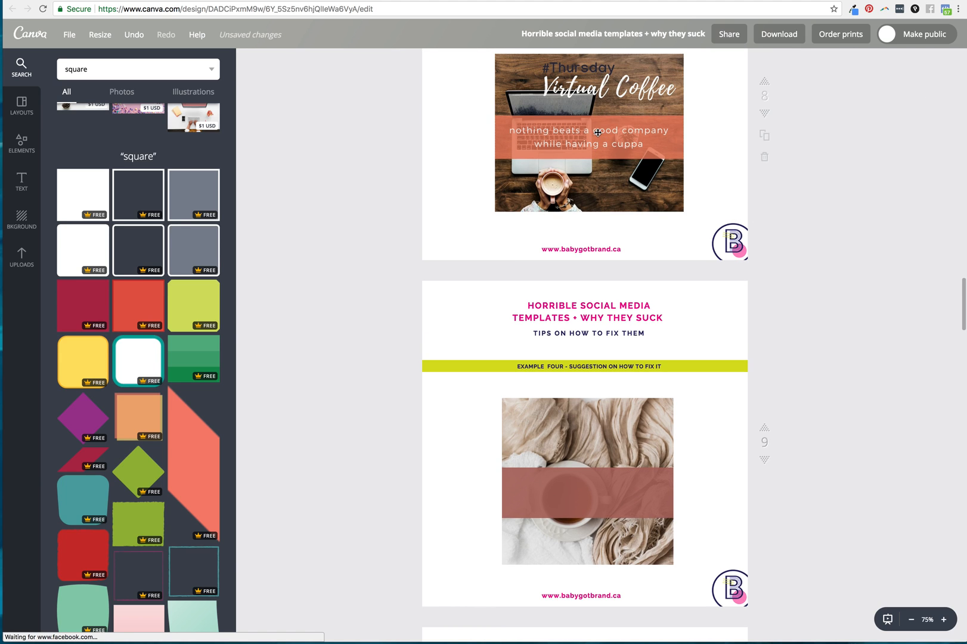
pyautogui.scroll(-1, 630, 433)
pyautogui.click(630, 432)
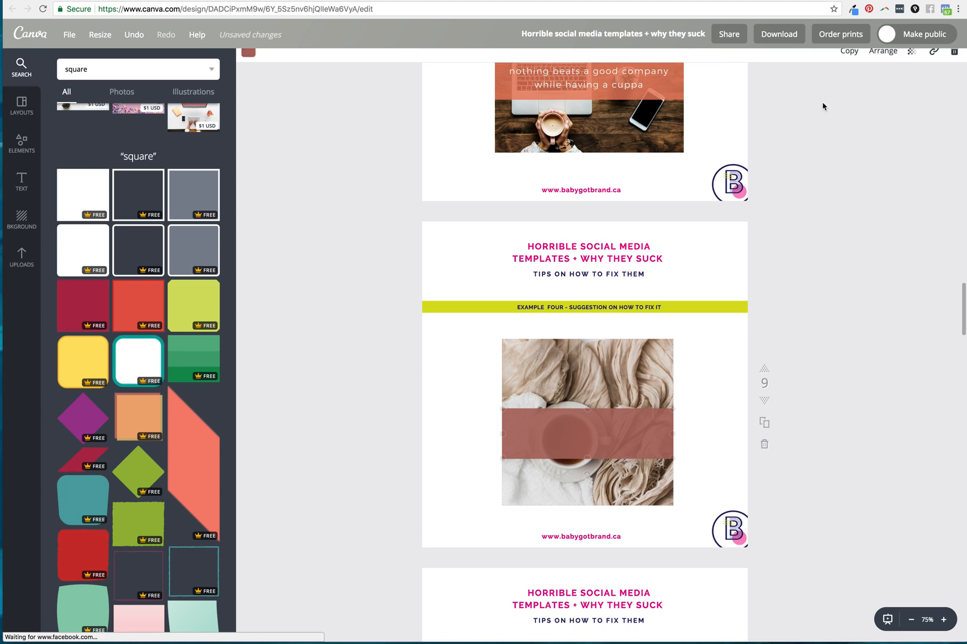
pyautogui.click(911, 61)
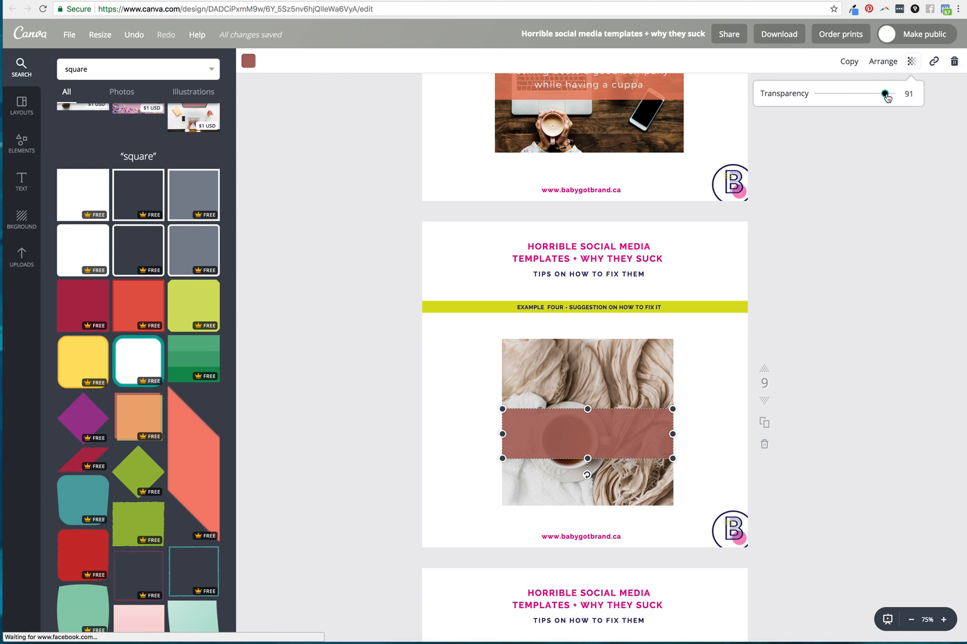
pyautogui.click(869, 272)
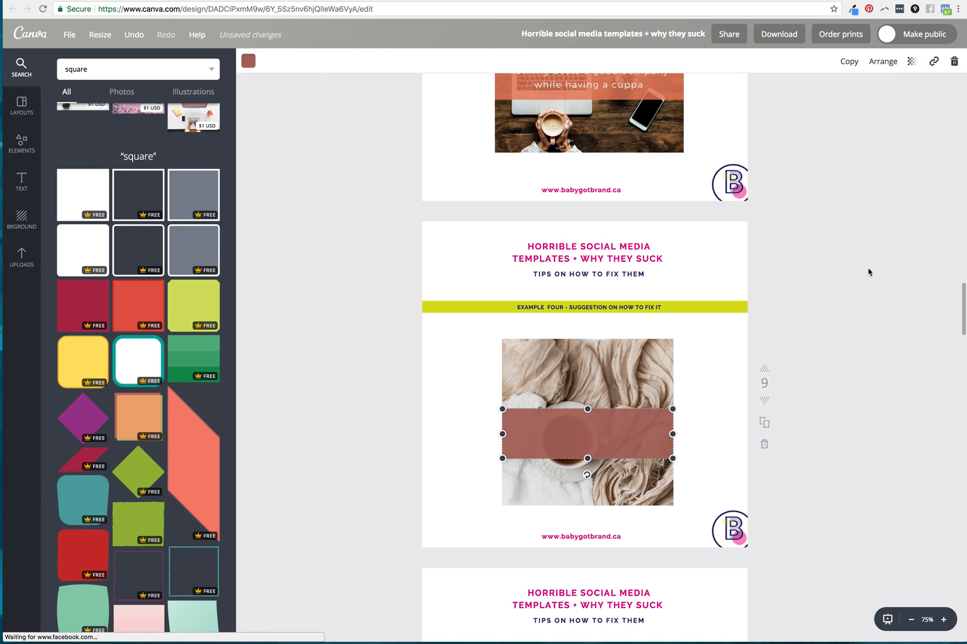
pyautogui.scroll(3, 868, 272)
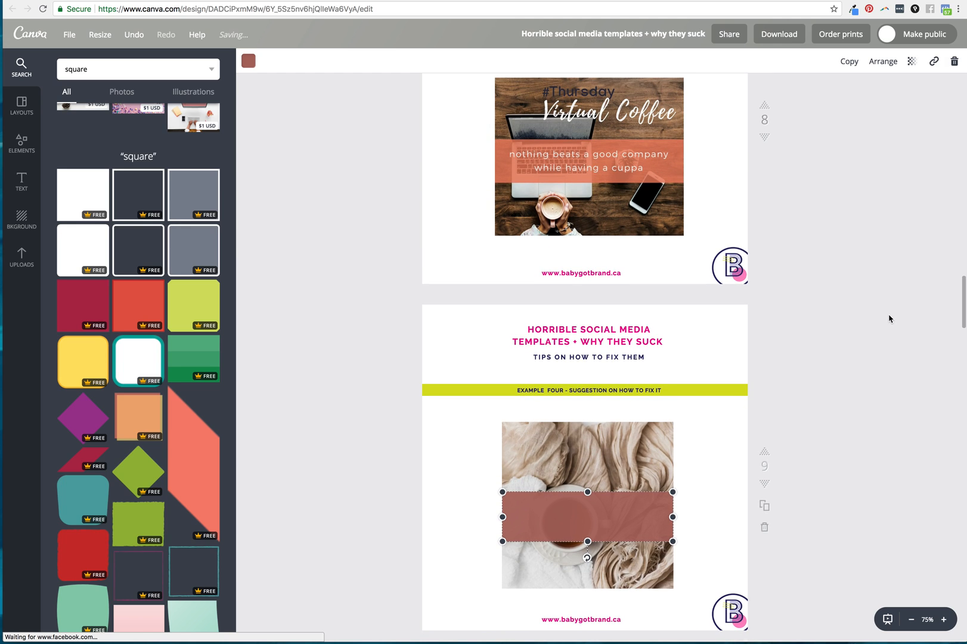
pyautogui.scroll(-2, 889, 318)
pyautogui.click(837, 331)
pyautogui.click(646, 451)
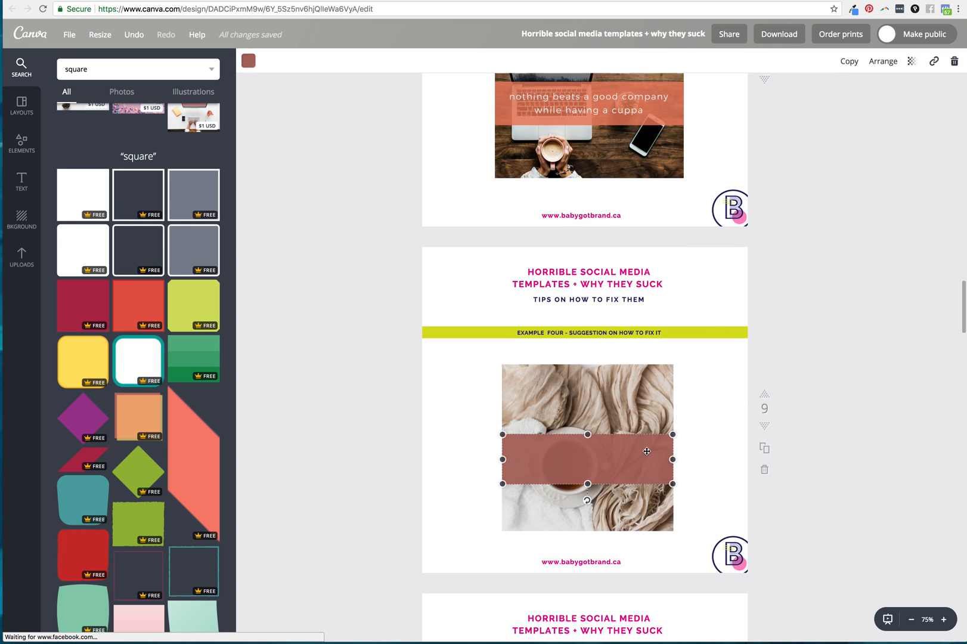
pyautogui.click(854, 438)
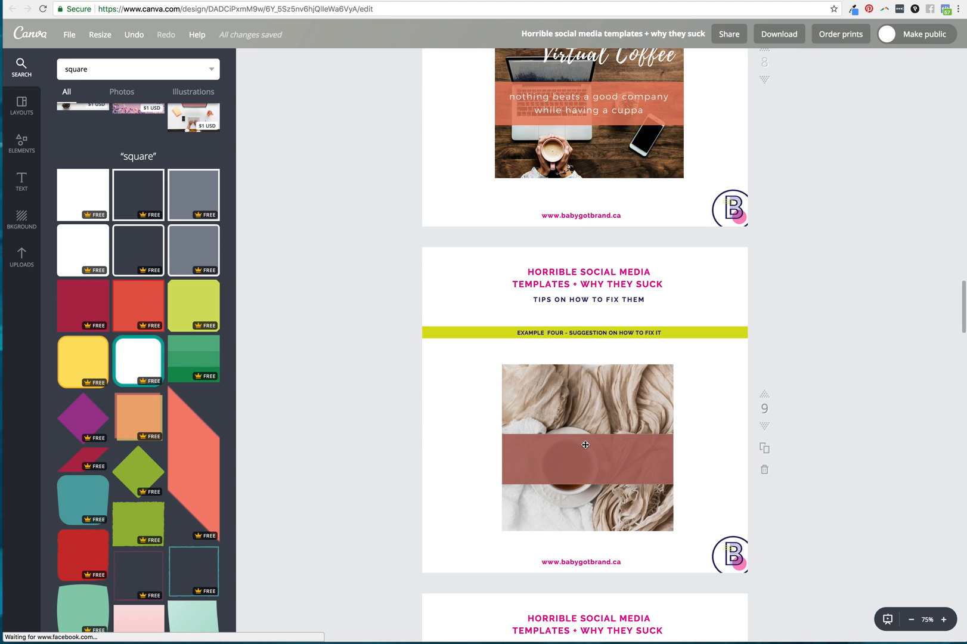
# Step: Resize the muted red shape into a nearly square overlay inside the photo, leaving a narrow photo border around it
pyautogui.click(586, 445)
pyautogui.moveTo(505, 458); pyautogui.dragTo(515, 458)
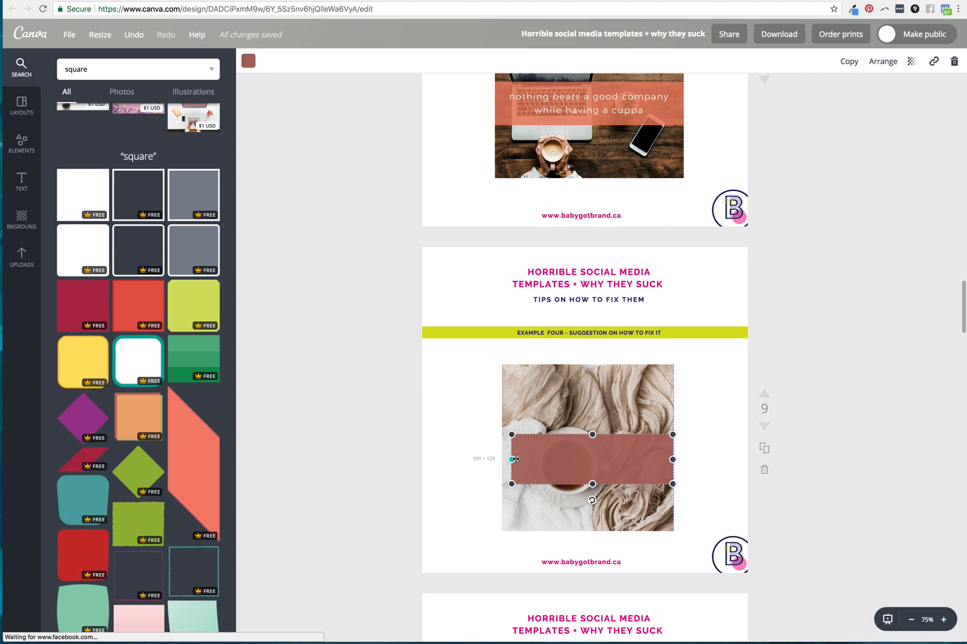
pyautogui.moveTo(672, 458); pyautogui.dragTo(662, 459)
pyautogui.moveTo(587, 435); pyautogui.dragTo(588, 371)
pyautogui.moveTo(586, 483); pyautogui.dragTo(585, 519)
pyautogui.moveTo(661, 447); pyautogui.dragTo(665, 446)
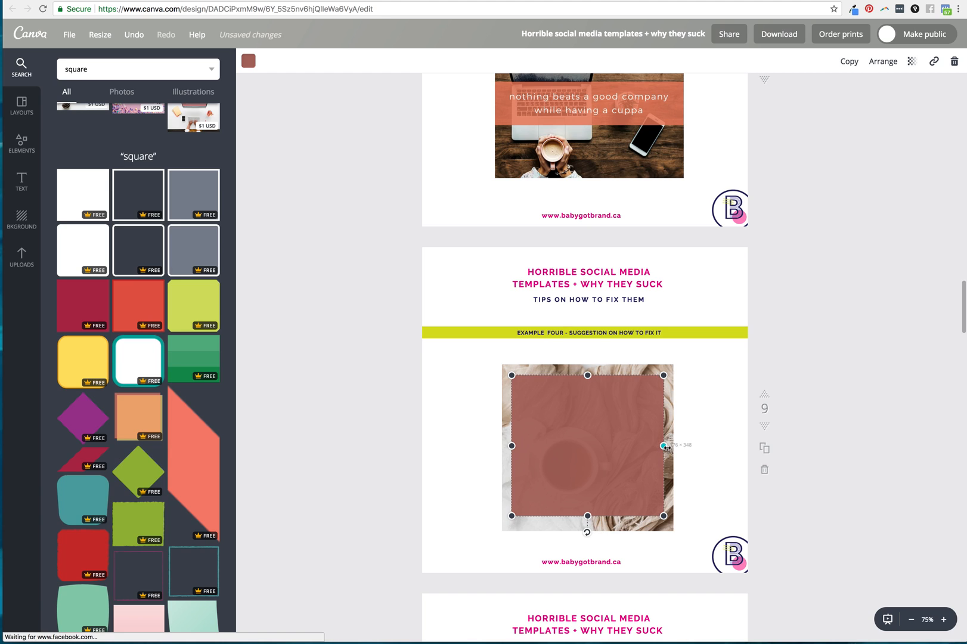
# Step: Extend the overlay's edges slightly and centre it on the photo so the border is even on all sides
pyautogui.moveTo(512, 445); pyautogui.dragTo(508, 446)
pyautogui.moveTo(586, 516); pyautogui.dragTo(586, 523)
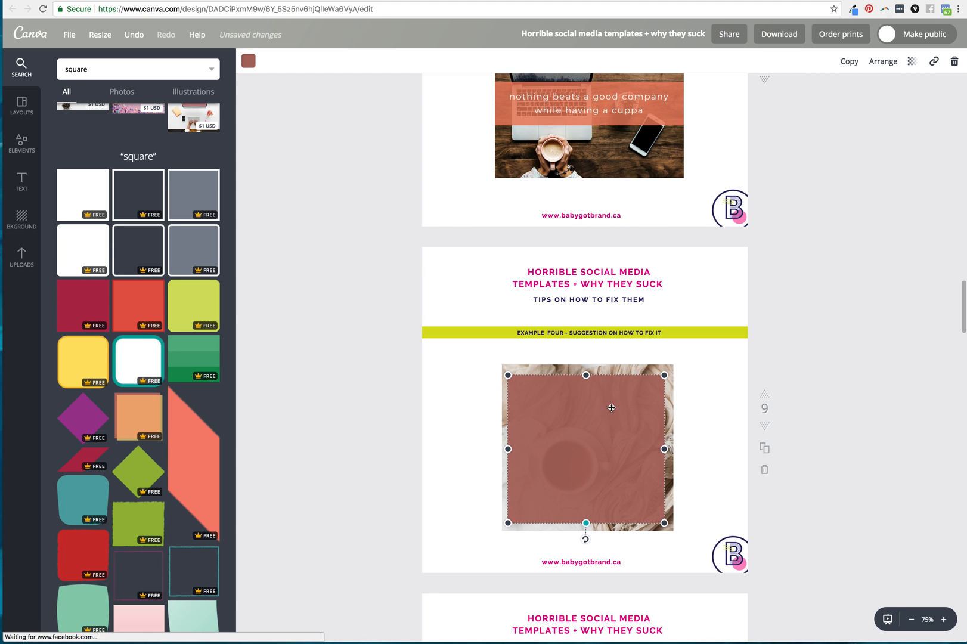
pyautogui.moveTo(589, 374); pyautogui.dragTo(589, 371)
pyautogui.click(837, 411)
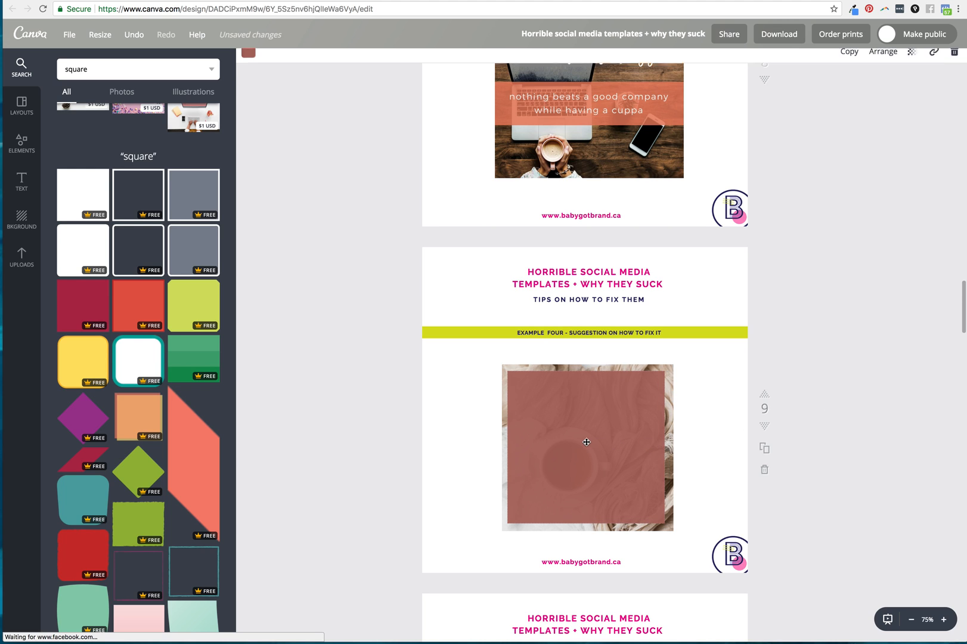
pyautogui.moveTo(589, 442); pyautogui.dragTo(594, 443)
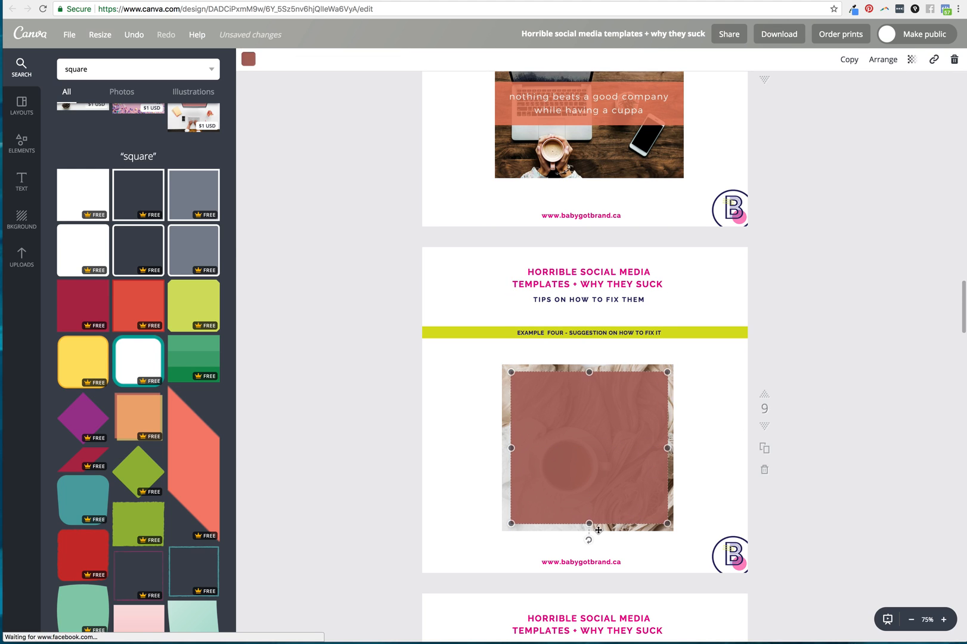
pyautogui.moveTo(589, 524); pyautogui.dragTo(589, 525)
pyautogui.click(894, 450)
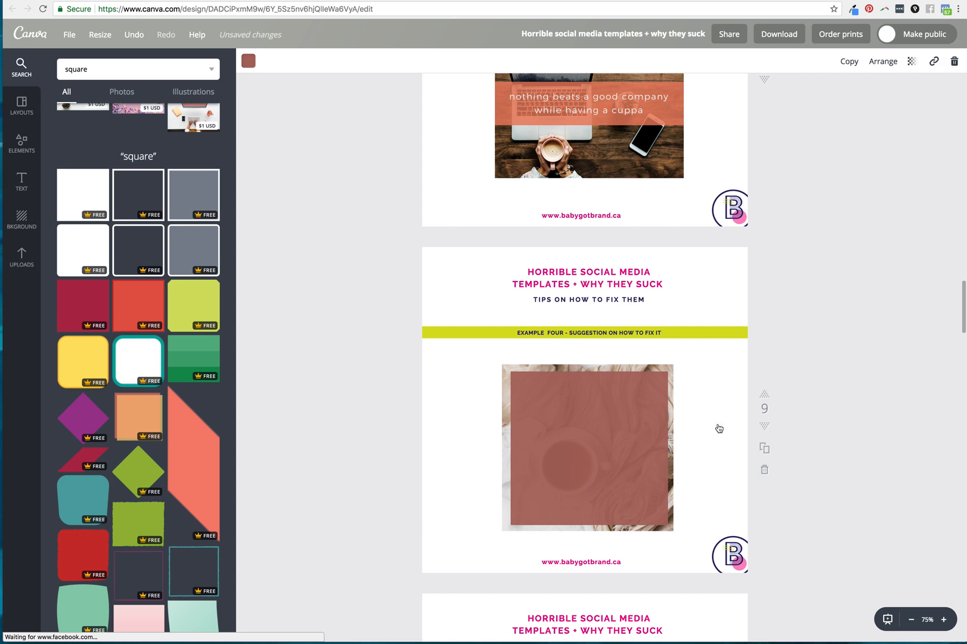
pyautogui.click(631, 421)
pyautogui.scroll(3, 825, 309)
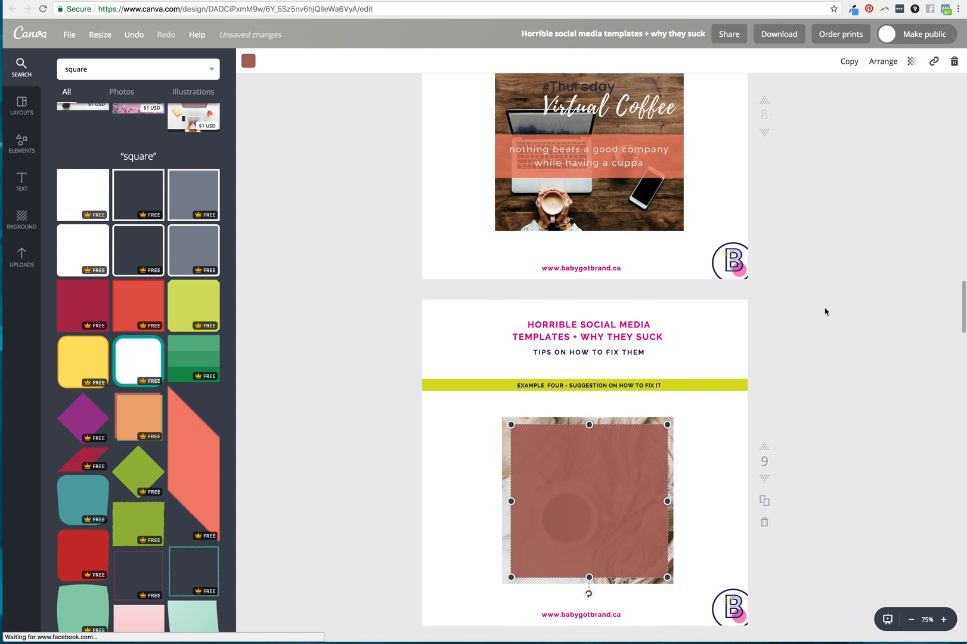
pyautogui.click(21, 179)
pyautogui.click(134, 165)
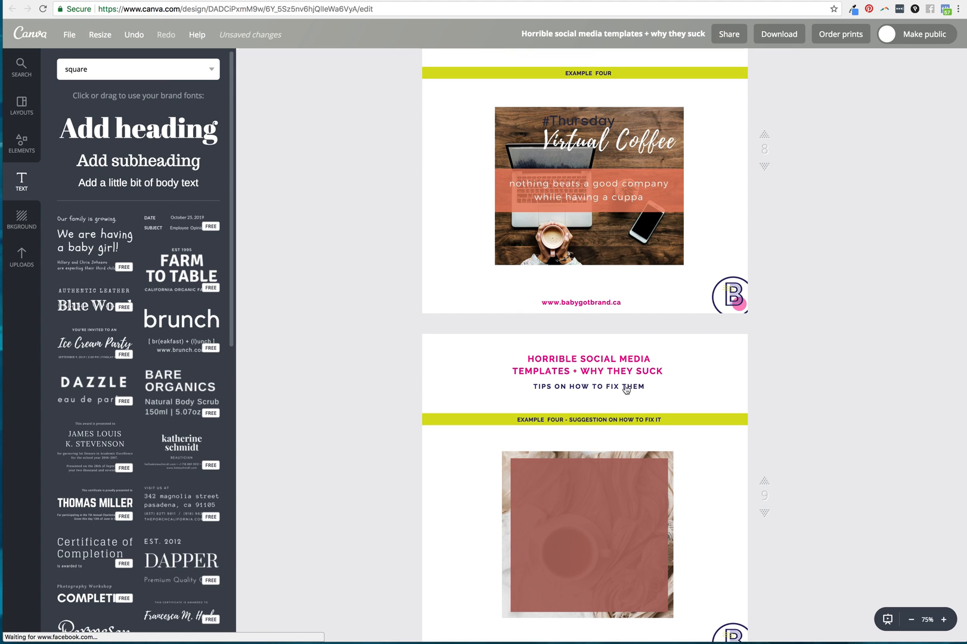
pyautogui.click(616, 279)
pyautogui.press('Delete')
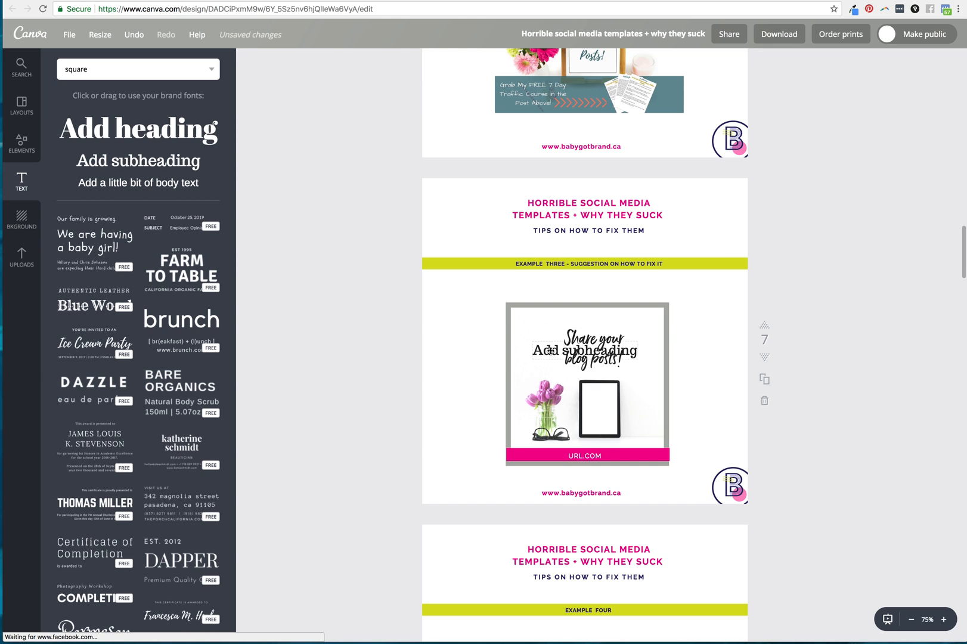
pyautogui.press('Delete')
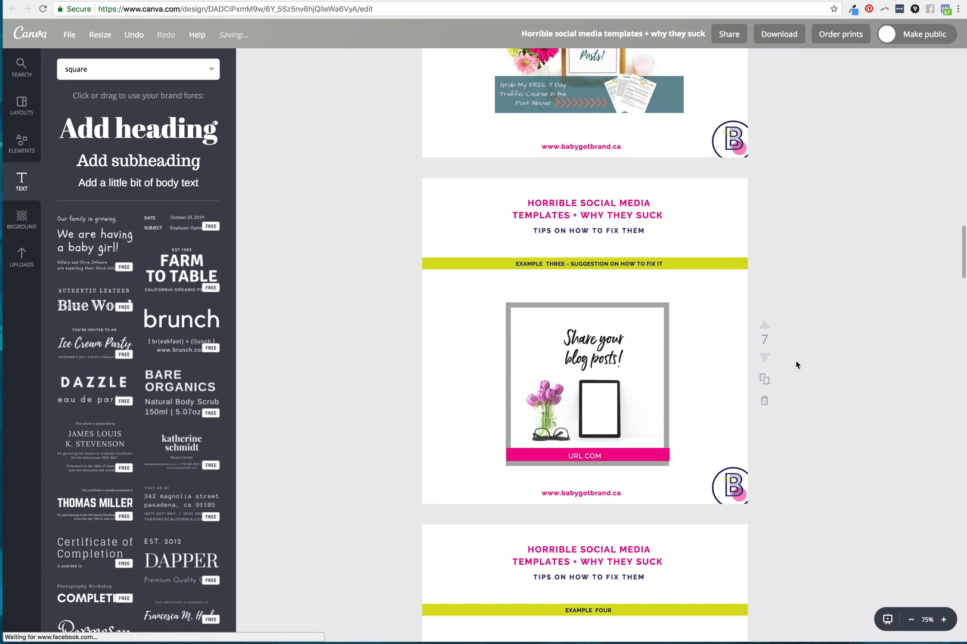
# Step: Add a body text box over the muted red overlay on page 9 reading "#thursday"
pyautogui.scroll(-9, 797, 365)
pyautogui.scroll(-2, 796, 364)
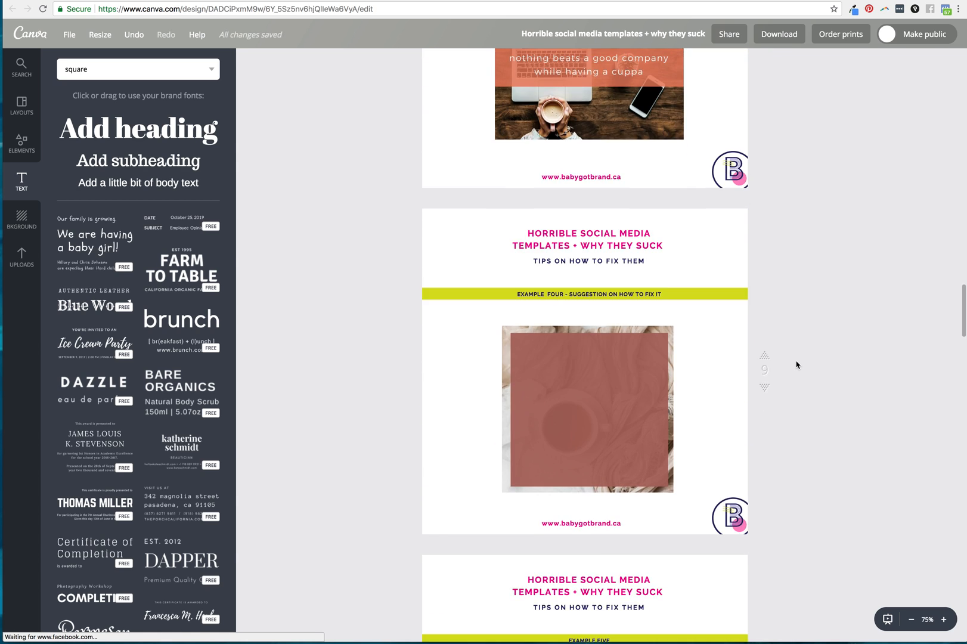
pyautogui.click(627, 383)
pyautogui.click(114, 188)
pyautogui.scroll(1, 671, 443)
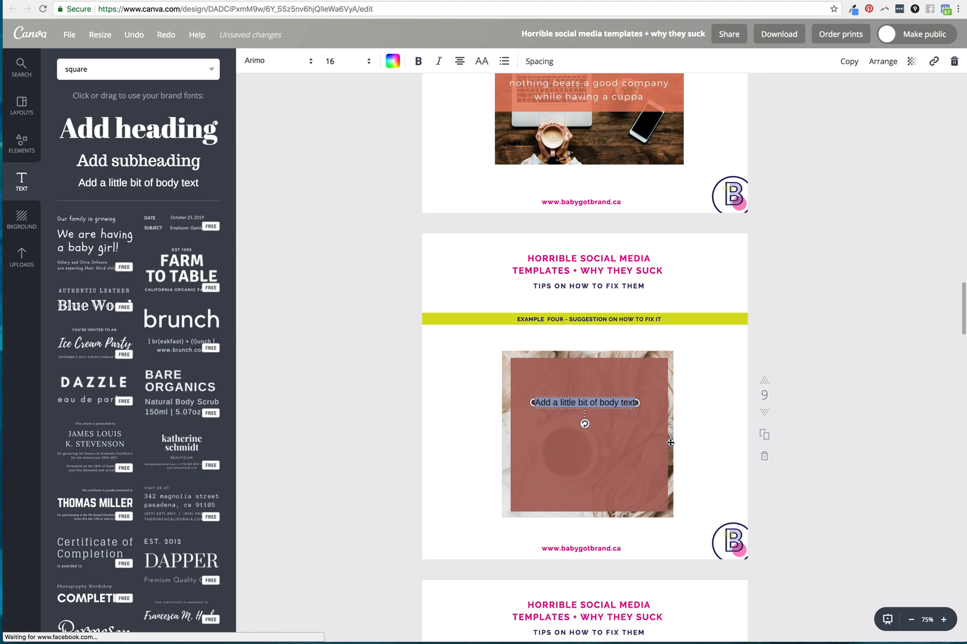
pyautogui.write('#thursday')
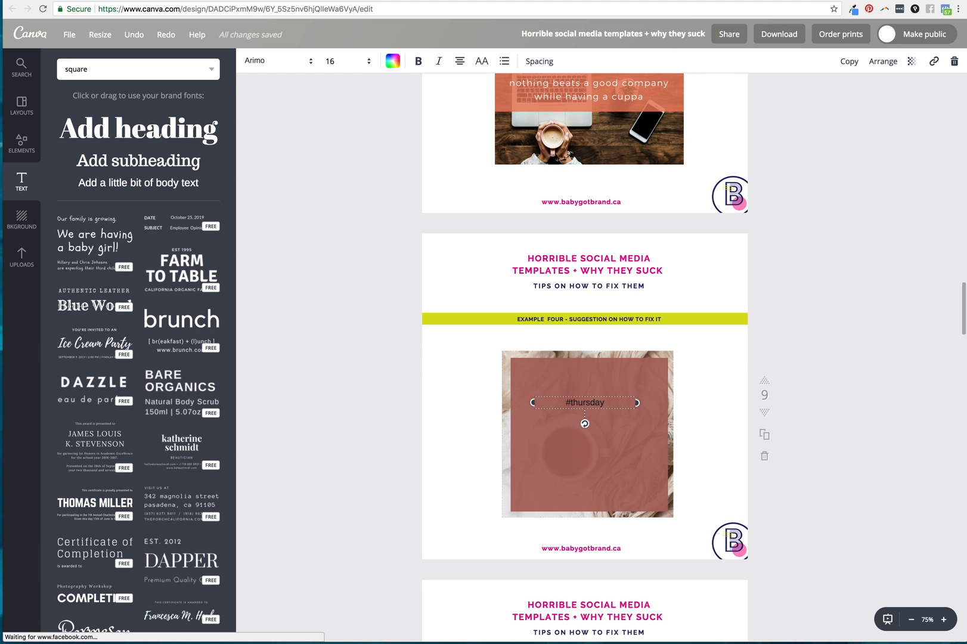
# Step: Make the #thursday text all uppercase and set its letter spacing to 100
pyautogui.scroll(2, 584, 357)
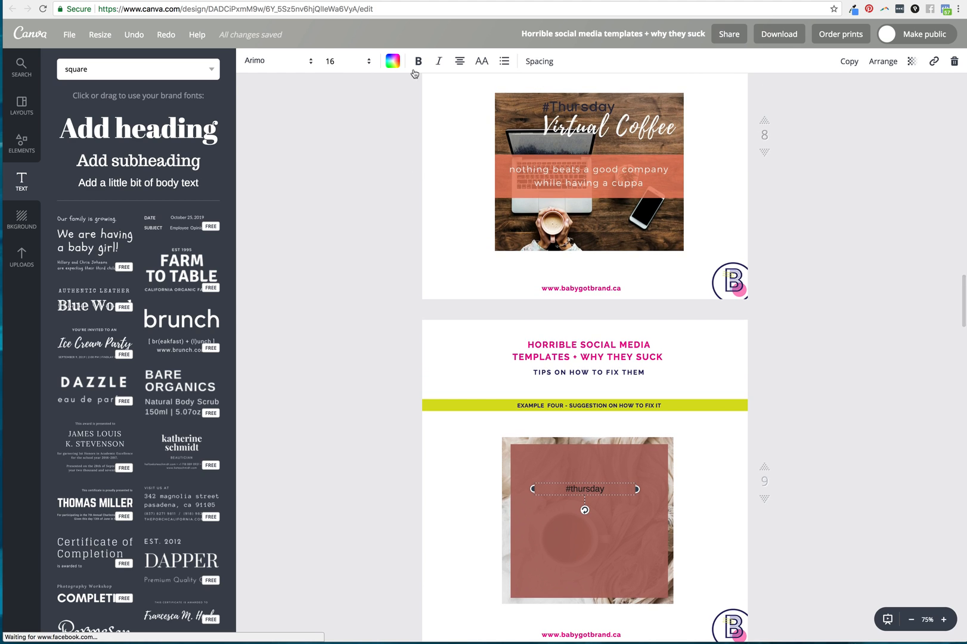
pyautogui.click(483, 62)
pyautogui.click(552, 61)
pyautogui.moveTo(601, 94); pyautogui.dragTo(608, 93)
# Step: Format the #THURSDAY text in bold white Raleway
pyautogui.click(268, 62)
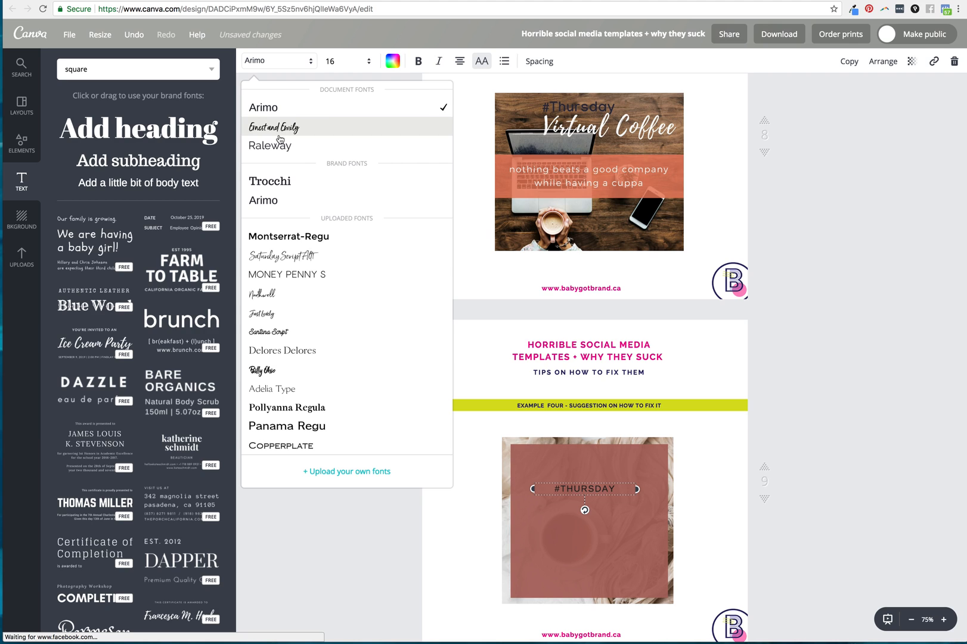
pyautogui.click(277, 144)
pyautogui.click(420, 62)
pyautogui.click(394, 62)
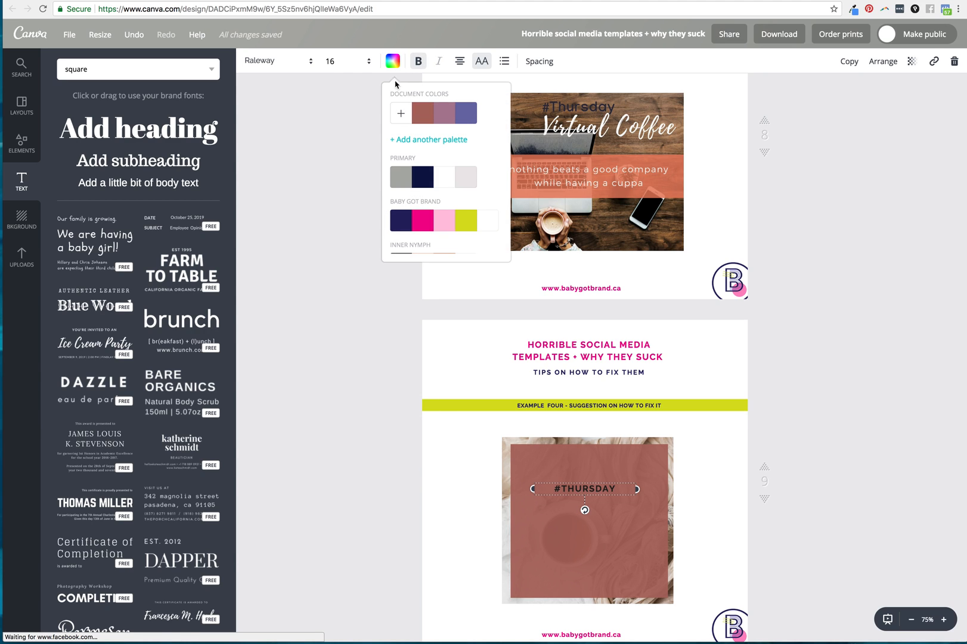
pyautogui.click(449, 177)
pyautogui.click(825, 355)
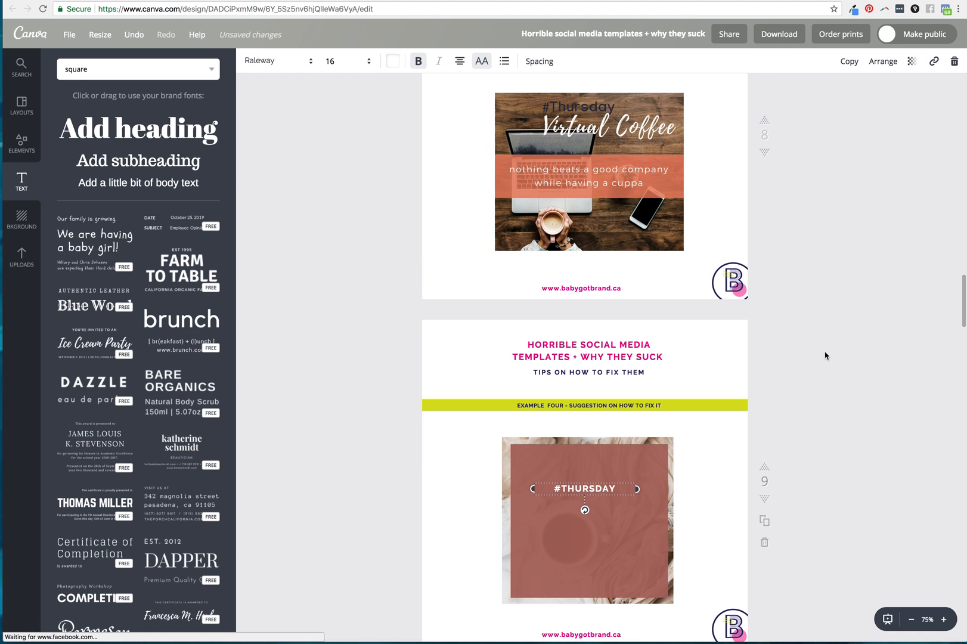
# Step: Centre the #THURSDAY text horizontally in the upper part of the overlay
pyautogui.click(827, 495)
pyautogui.moveTo(598, 490); pyautogui.dragTo(601, 492)
pyautogui.scroll(1, 828, 489)
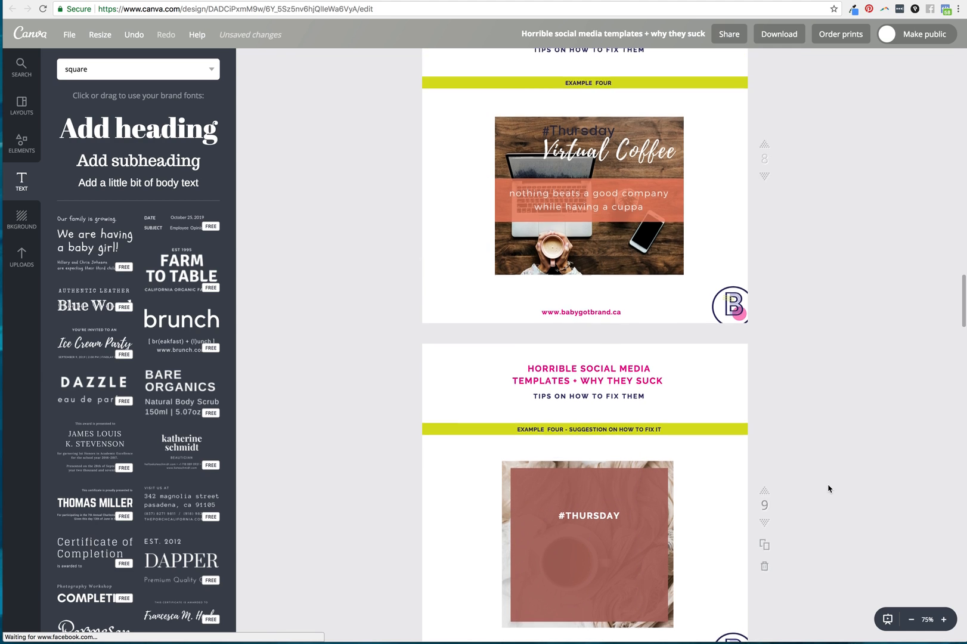
pyautogui.scroll(-2, 828, 488)
pyautogui.scroll(1, 639, 229)
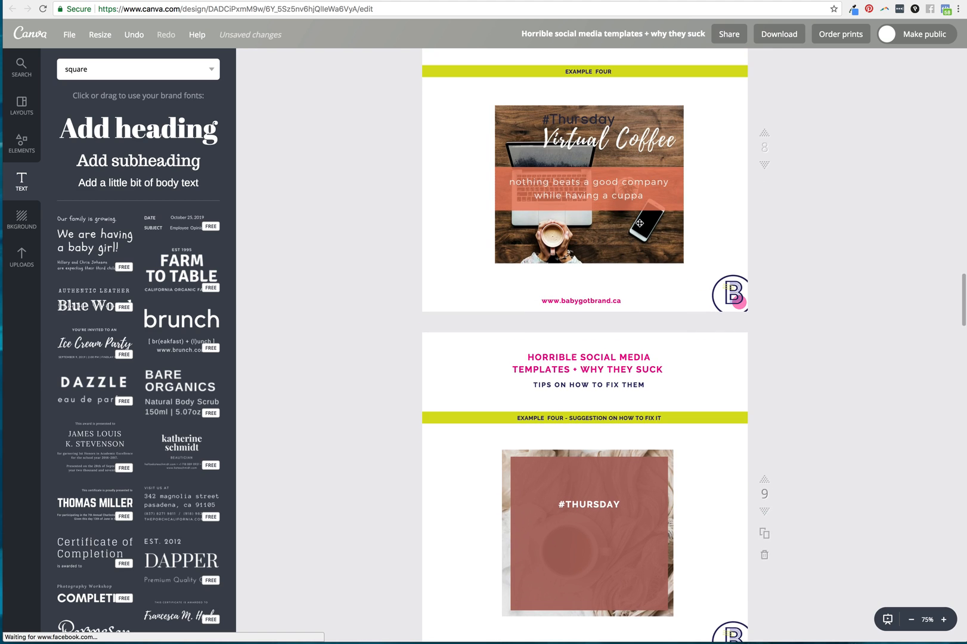
pyautogui.scroll(-2, 640, 225)
# Step: Duplicate the #THURSDAY text just below the original and replace the copy's wording with "VIRTUAL COFFEE"
pyautogui.click(579, 460)
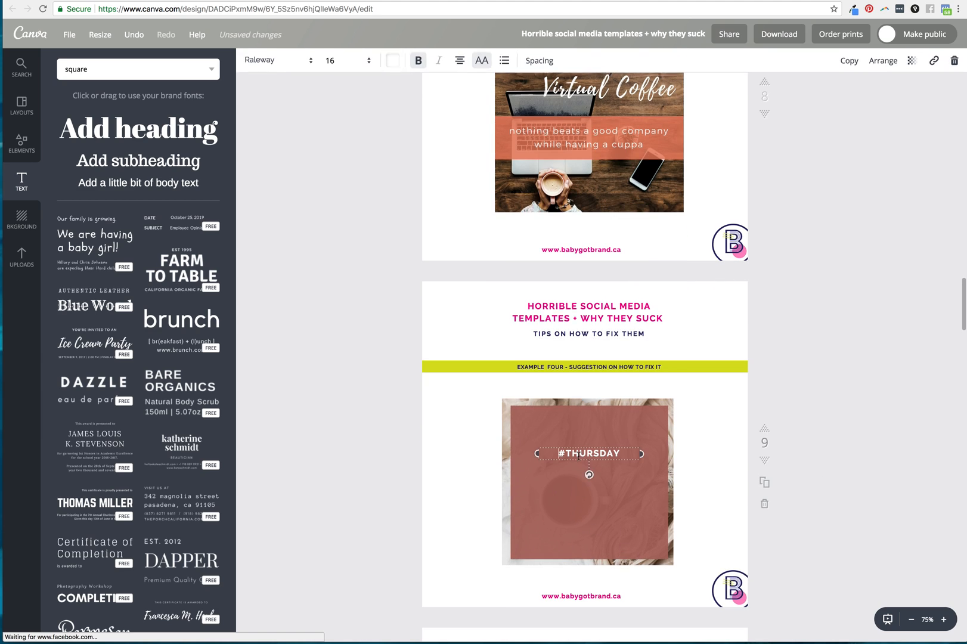
pyautogui.hotkey('ctrl', 'd')
pyautogui.moveTo(596, 463); pyautogui.dragTo(544, 472)
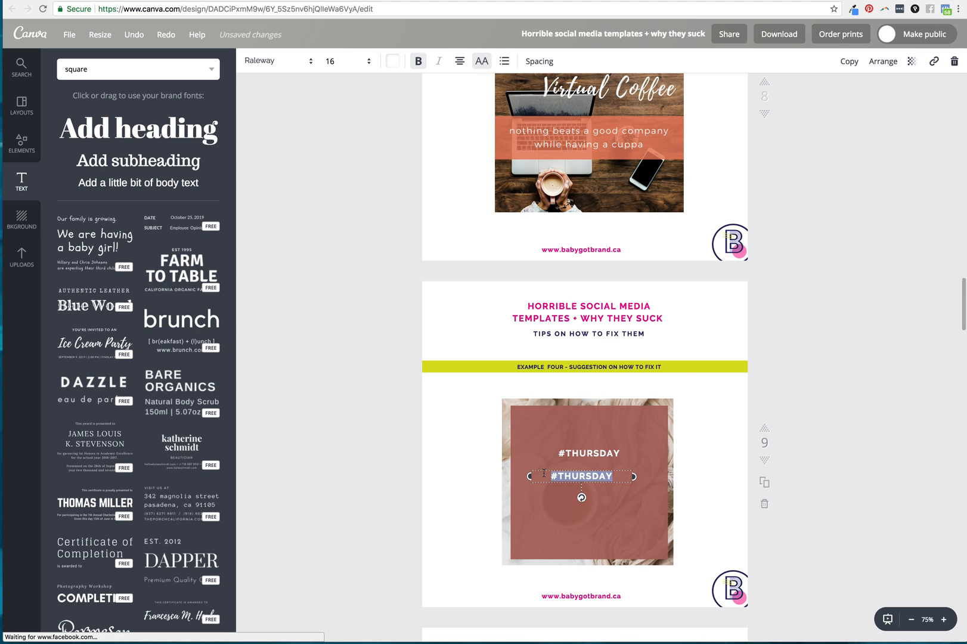
pyautogui.write('VIRTU')
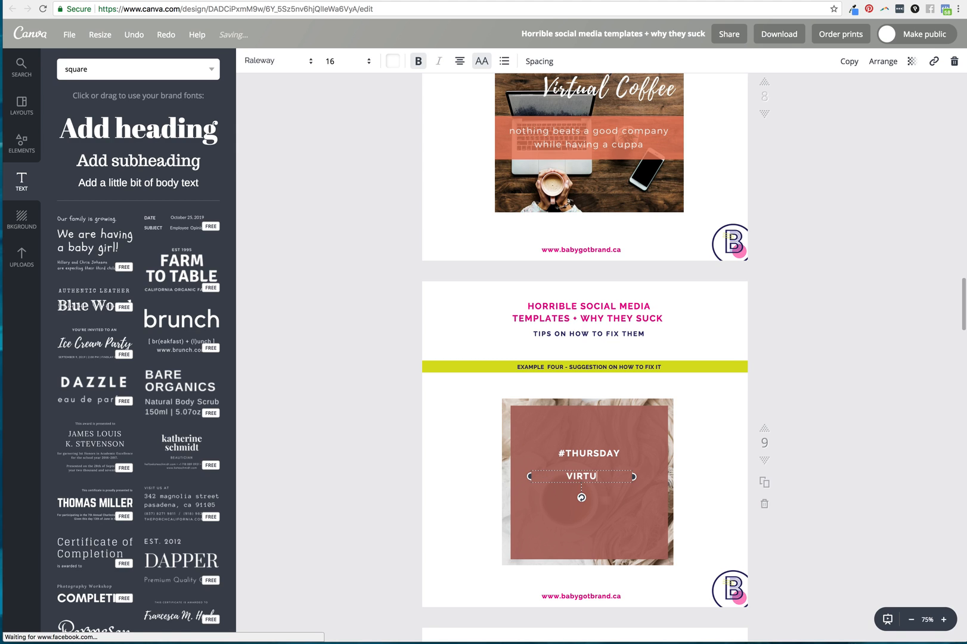
pyautogui.write('AL COFFEE')
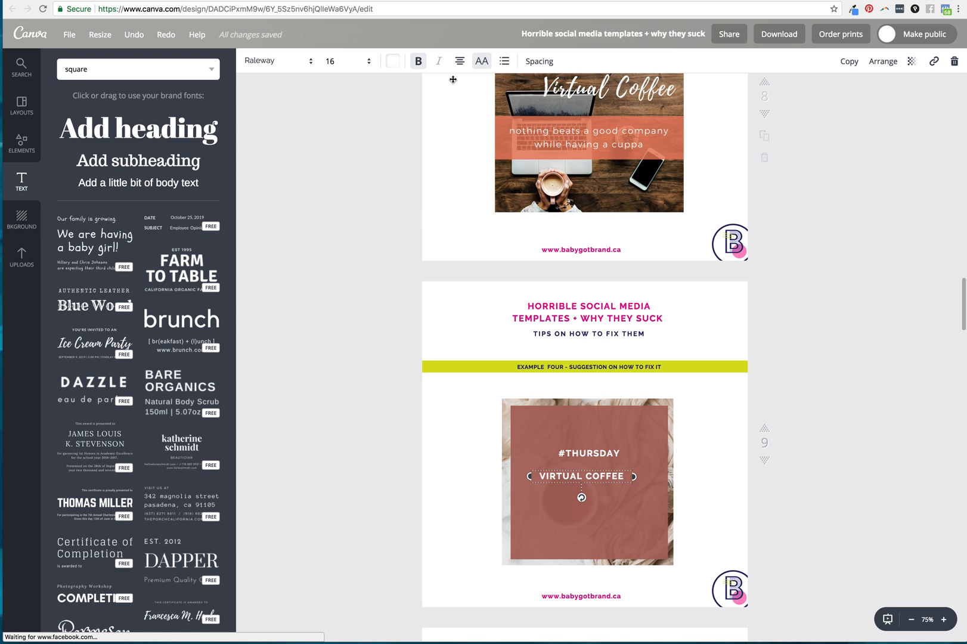
# Step: Turn off all caps for the virtual coffee line and reduce its letter spacing to 40
pyautogui.click(485, 66)
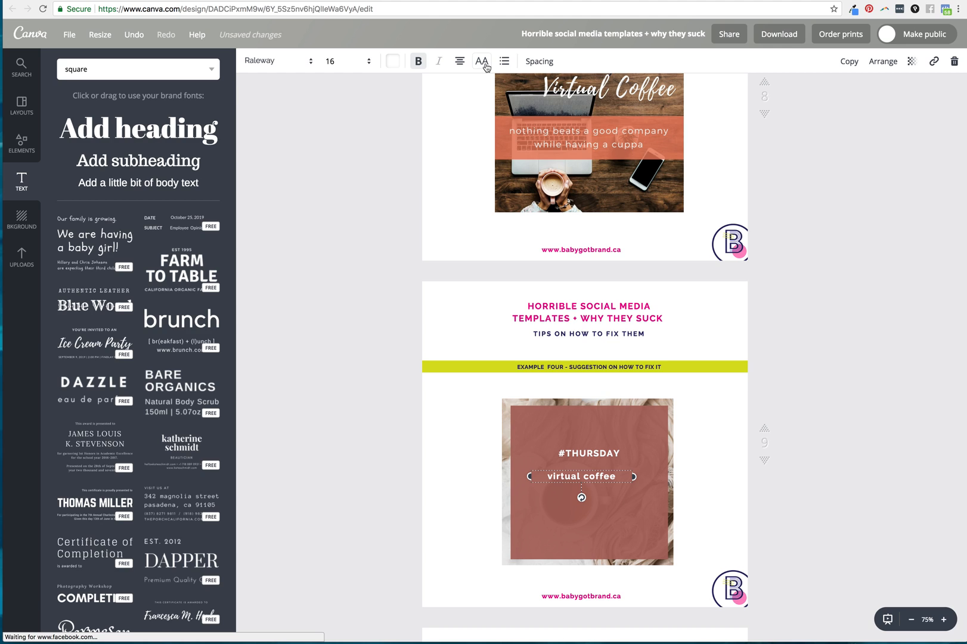
pyautogui.click(539, 61)
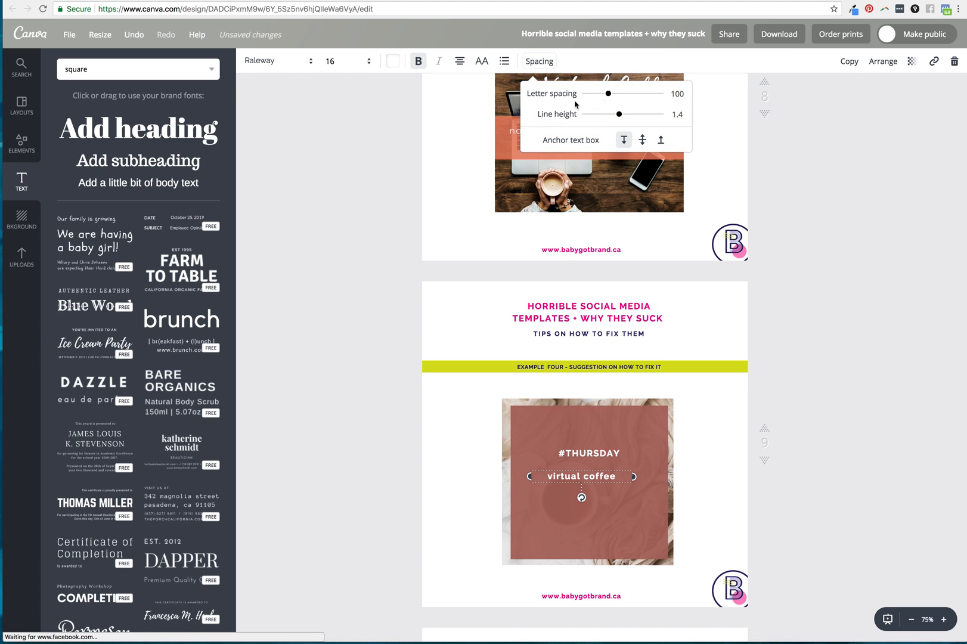
pyautogui.moveTo(607, 97); pyautogui.dragTo(607, 98)
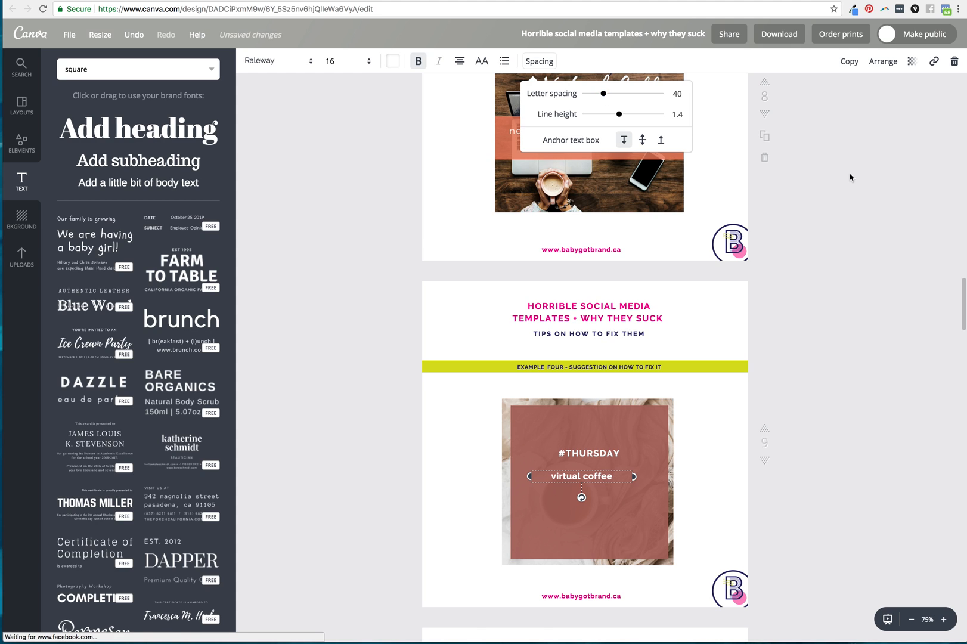
pyautogui.click(851, 177)
# Step: Set the virtual coffee line in the Ernest and Emily script font at size 36 and centre it beneath #THURSDAY
pyautogui.click(286, 61)
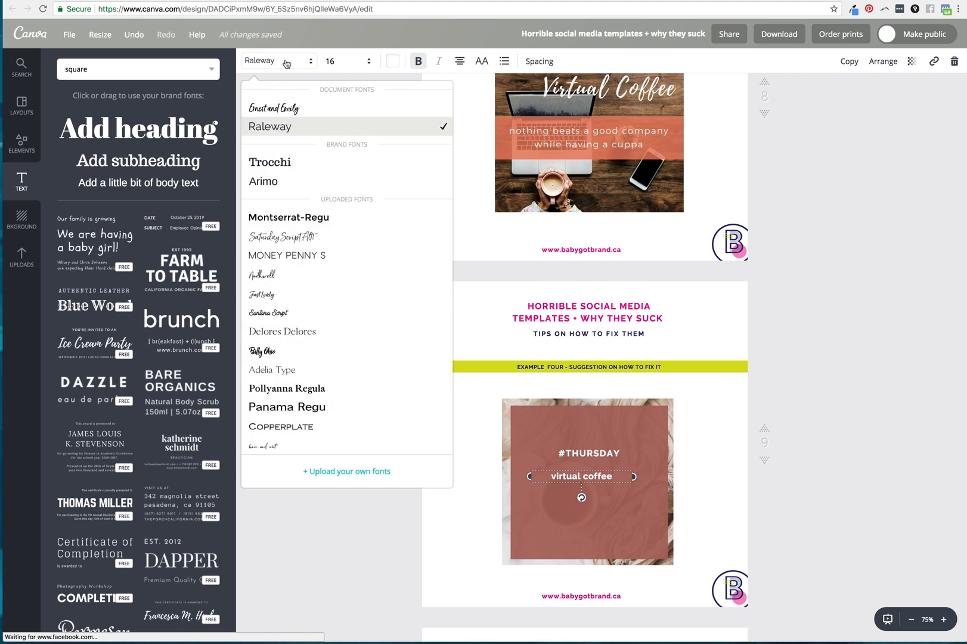
pyautogui.click(286, 110)
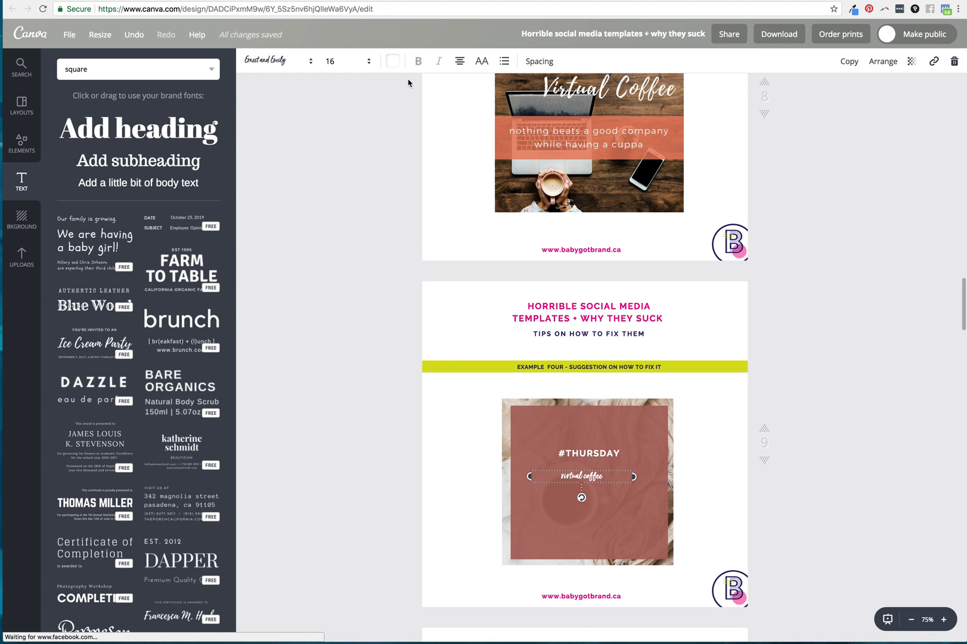
pyautogui.click(343, 61)
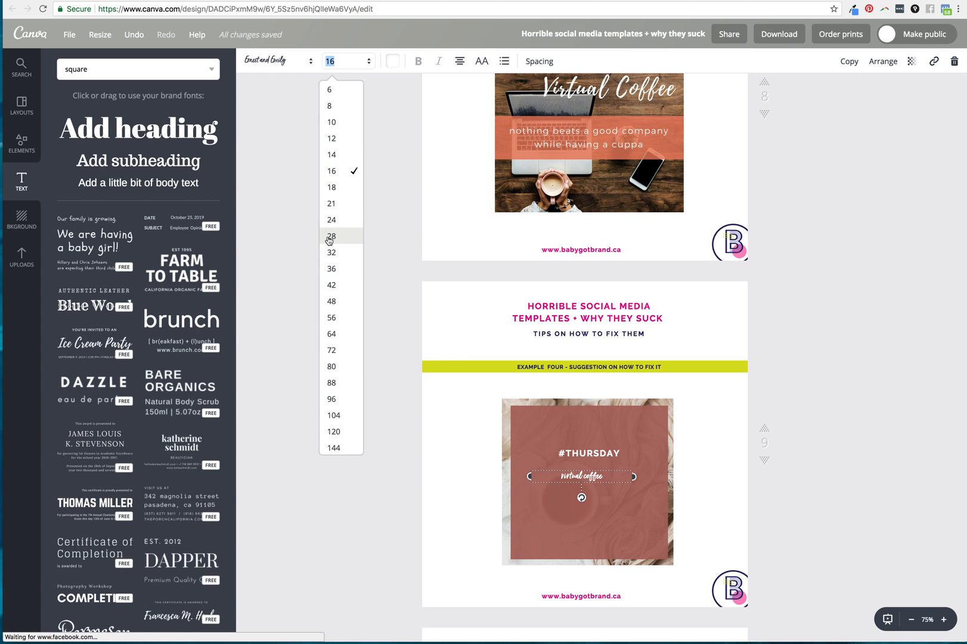
pyautogui.click(328, 237)
pyautogui.click(350, 67)
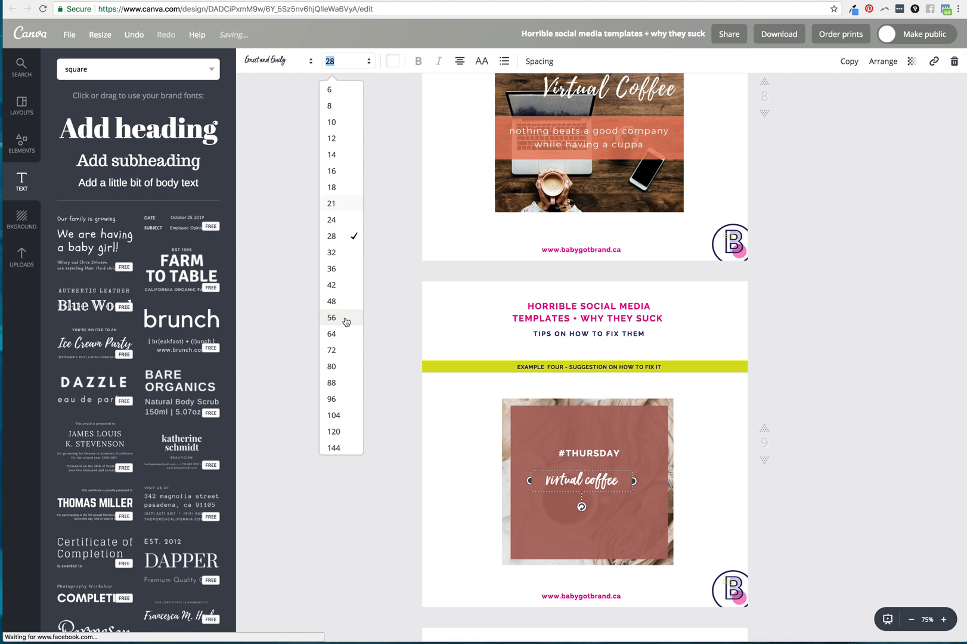
pyautogui.click(342, 316)
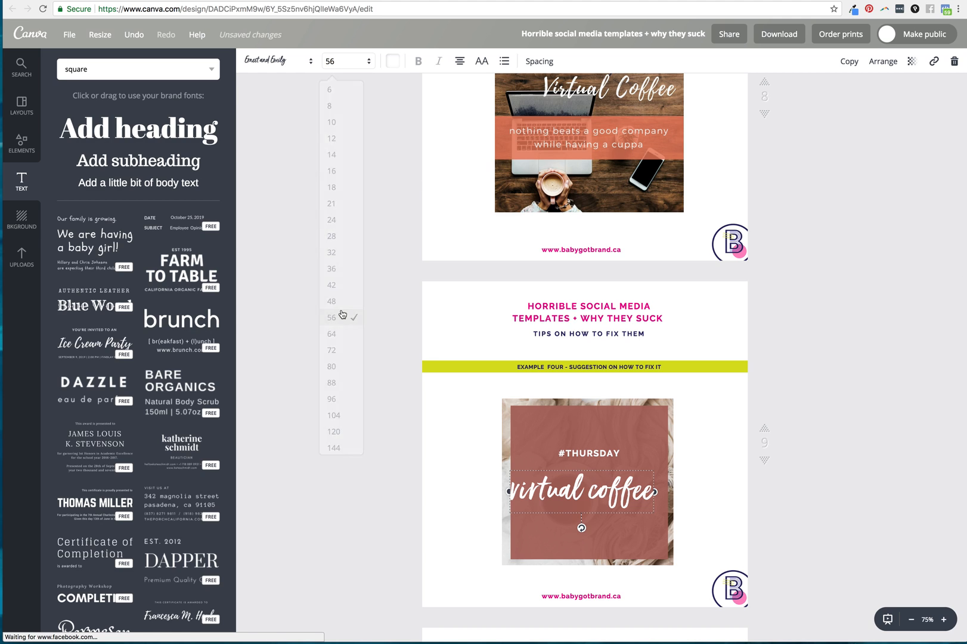
pyautogui.click(326, 62)
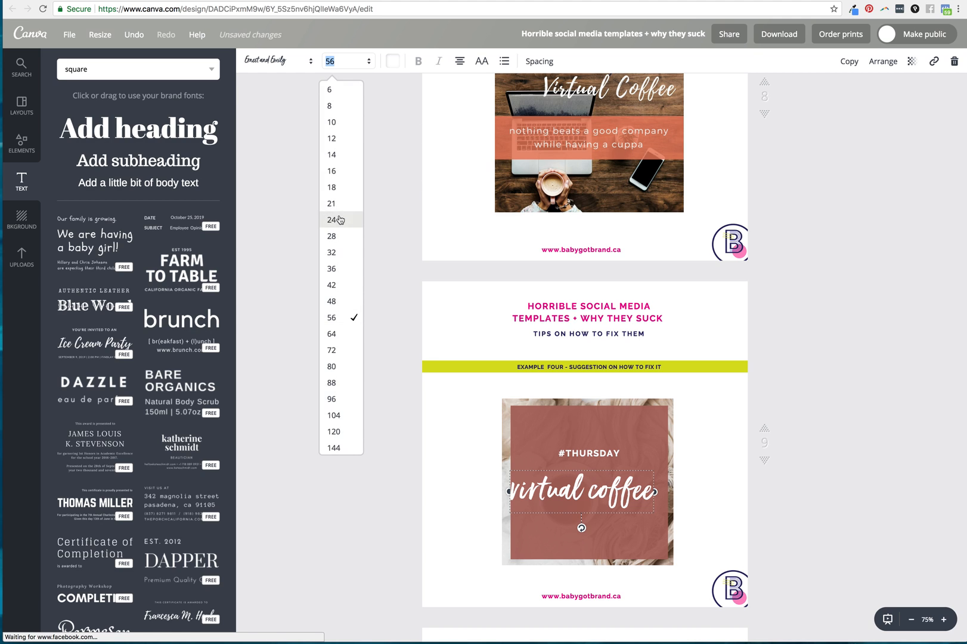
pyautogui.click(332, 270)
pyautogui.moveTo(618, 478); pyautogui.dragTo(626, 475)
pyautogui.click(878, 463)
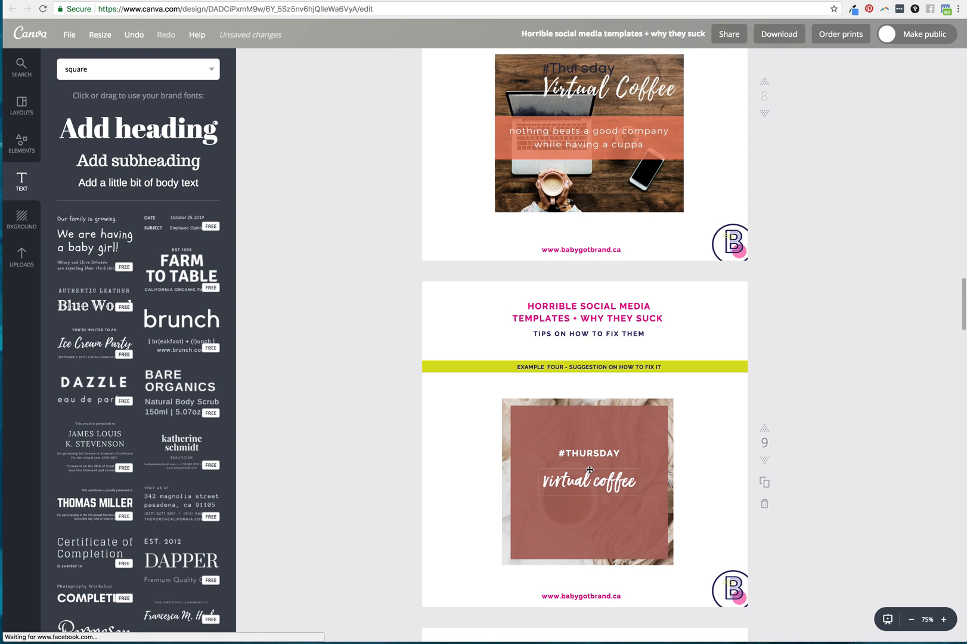
# Step: Move the "#THURSDAY" and "virtual coffee" text down to centre it within the reddish square on page 9
pyautogui.moveTo(597, 489); pyautogui.dragTo(614, 463)
pyautogui.click(859, 406)
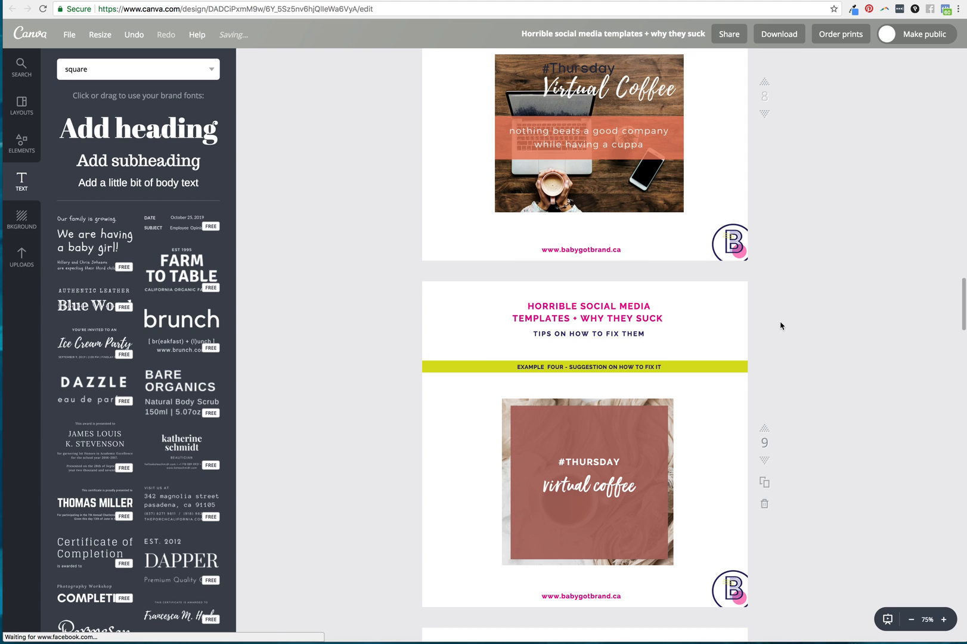
pyautogui.scroll(1, 782, 324)
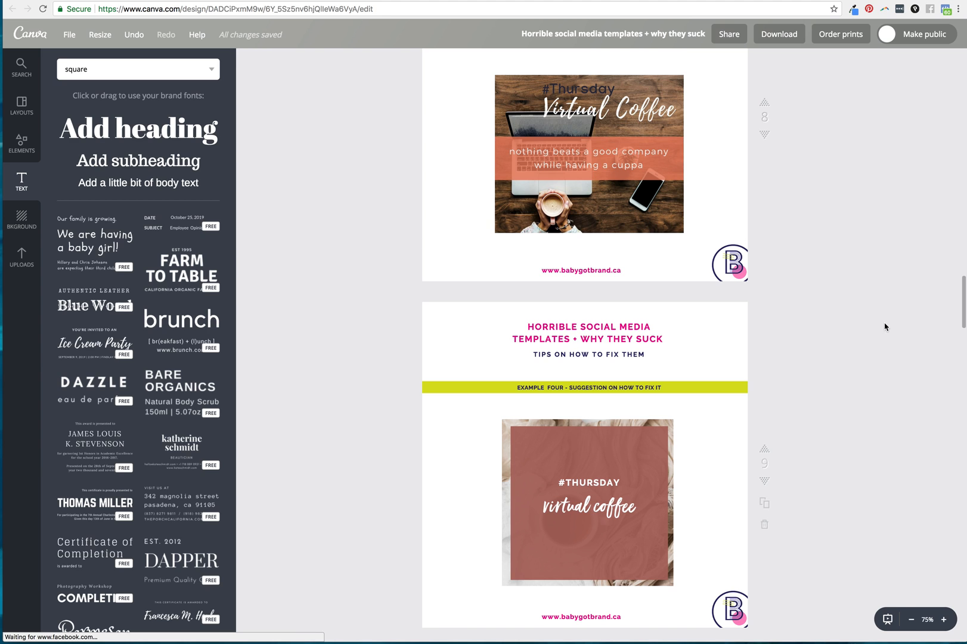
# Step: Nudge the "A Manifestation Mindset" example image slightly right on page 10
pyautogui.scroll(-9, 885, 326)
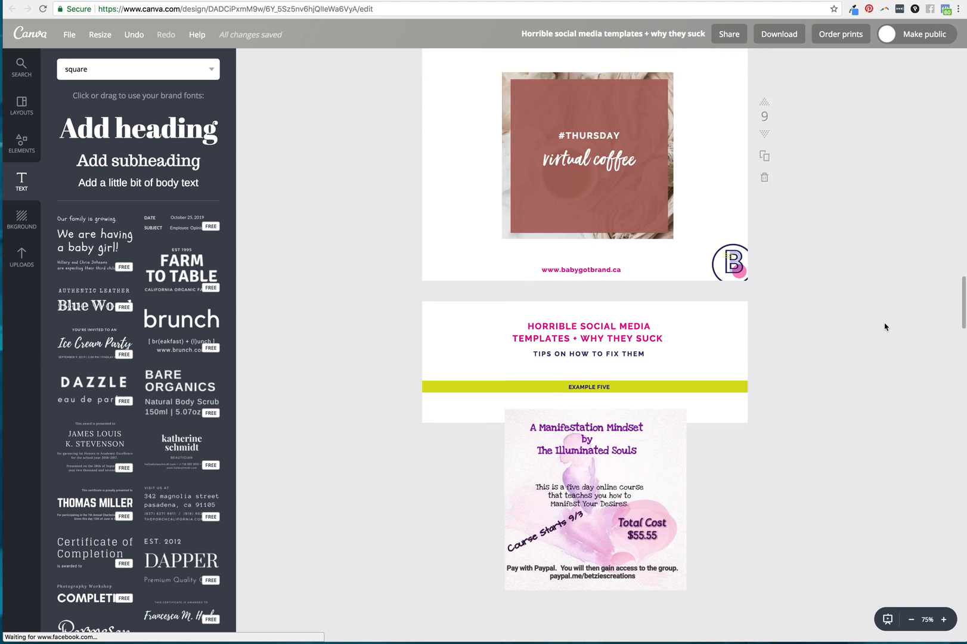
pyautogui.scroll(-1, 885, 327)
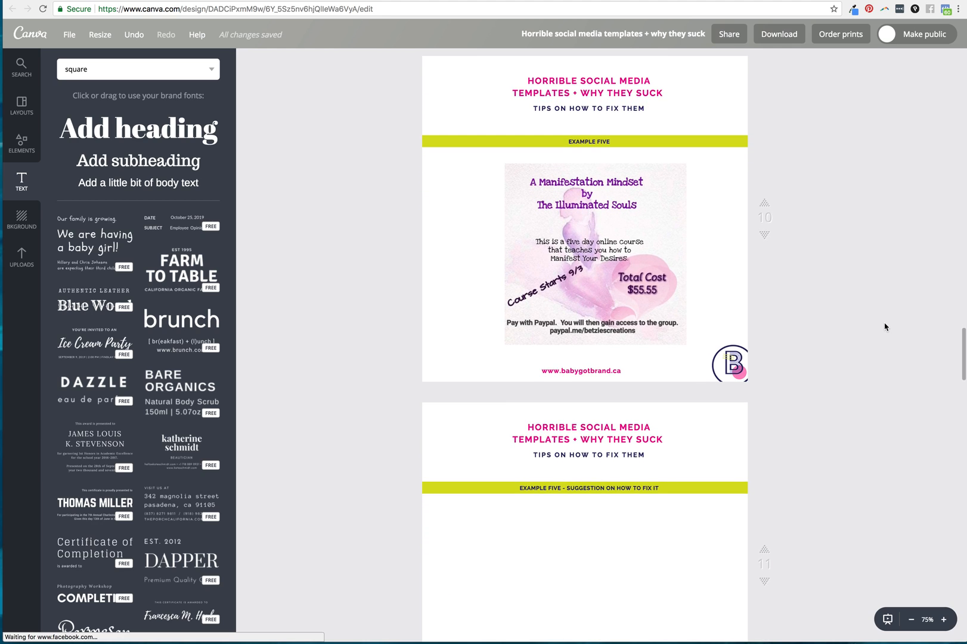
pyautogui.scroll(-1, 612, 228)
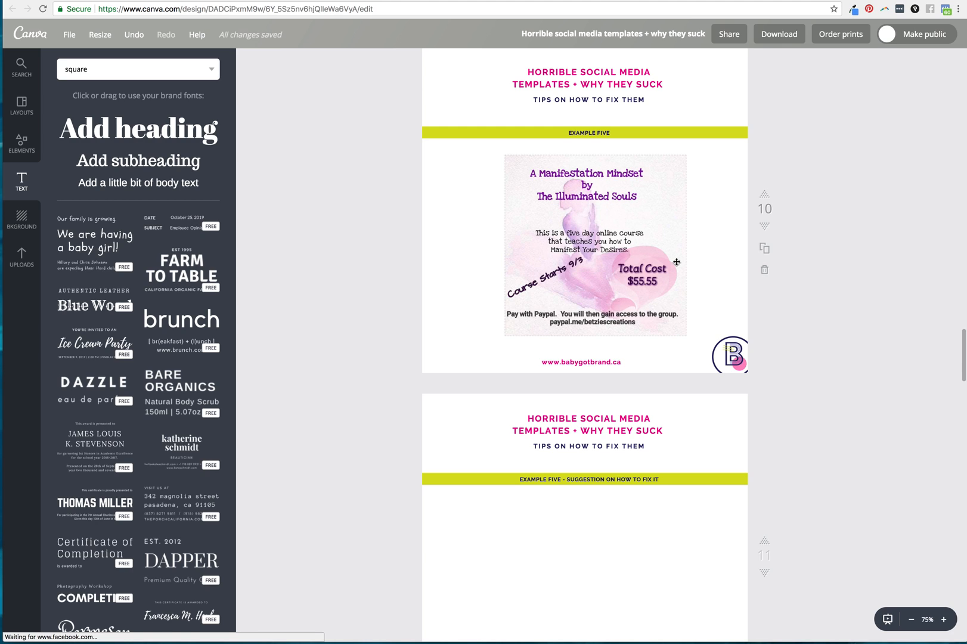
pyautogui.moveTo(661, 235); pyautogui.dragTo(665, 239)
pyautogui.scroll(-2, 877, 339)
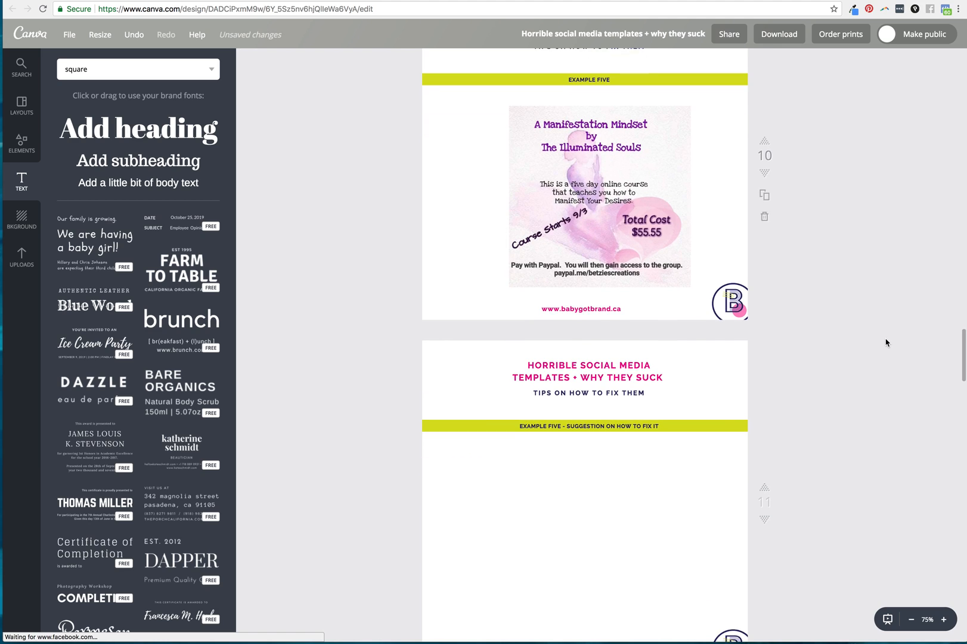
pyautogui.click(123, 74)
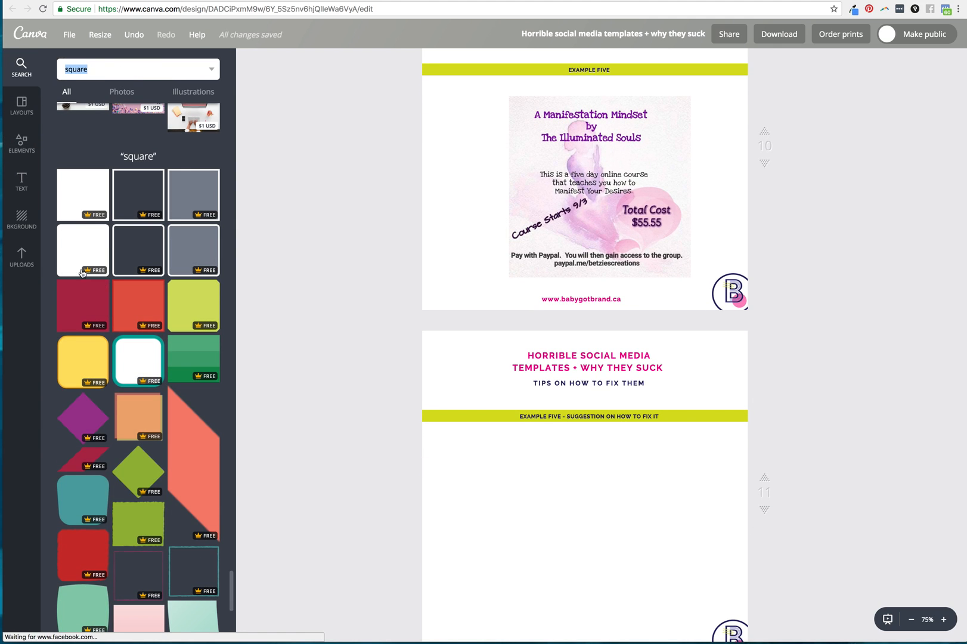
pyautogui.click(78, 310)
pyautogui.scroll(-1, 78, 310)
pyautogui.scroll(-6, 682, 368)
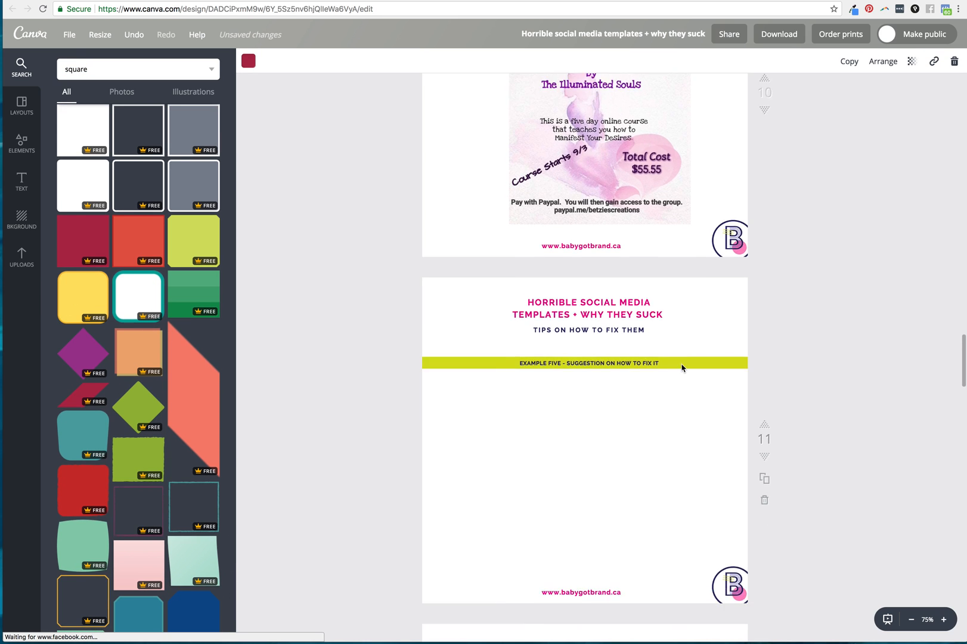
pyautogui.scroll(8, 682, 366)
pyautogui.scroll(5, 682, 365)
pyautogui.scroll(-10, 682, 367)
pyautogui.scroll(10, 682, 367)
pyautogui.scroll(4, 682, 368)
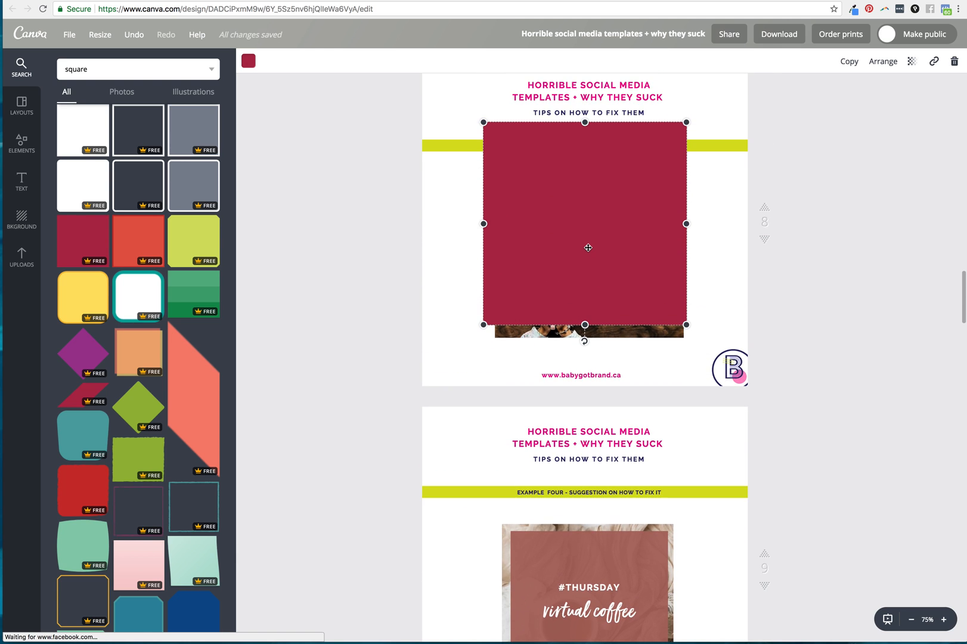
pyautogui.press('Delete')
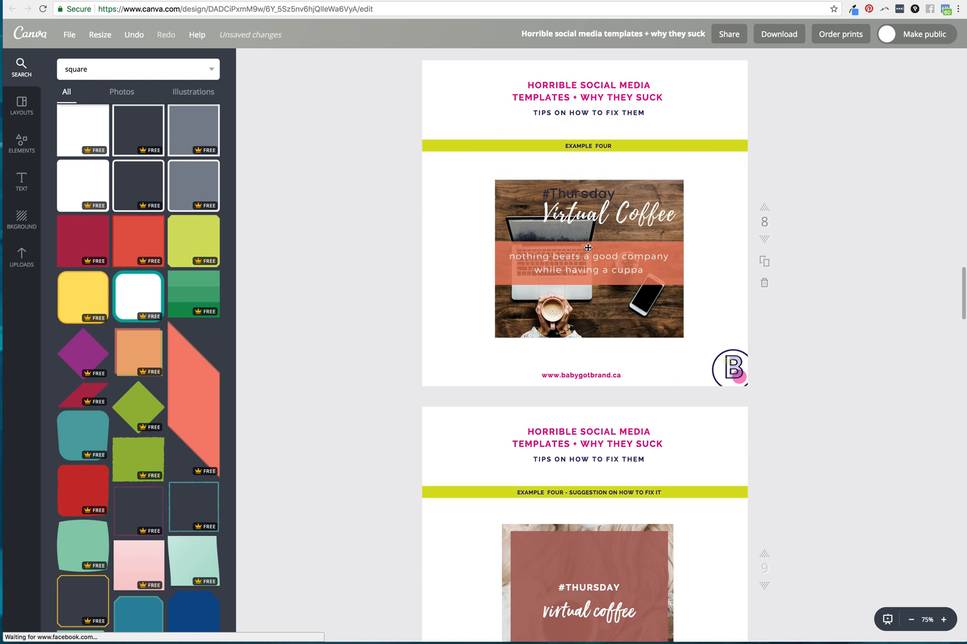
# Step: Add a dark red square to page 11, scale it down and centre it below the yellow-green banner
pyautogui.scroll(-15, 588, 248)
pyautogui.scroll(-1, 588, 247)
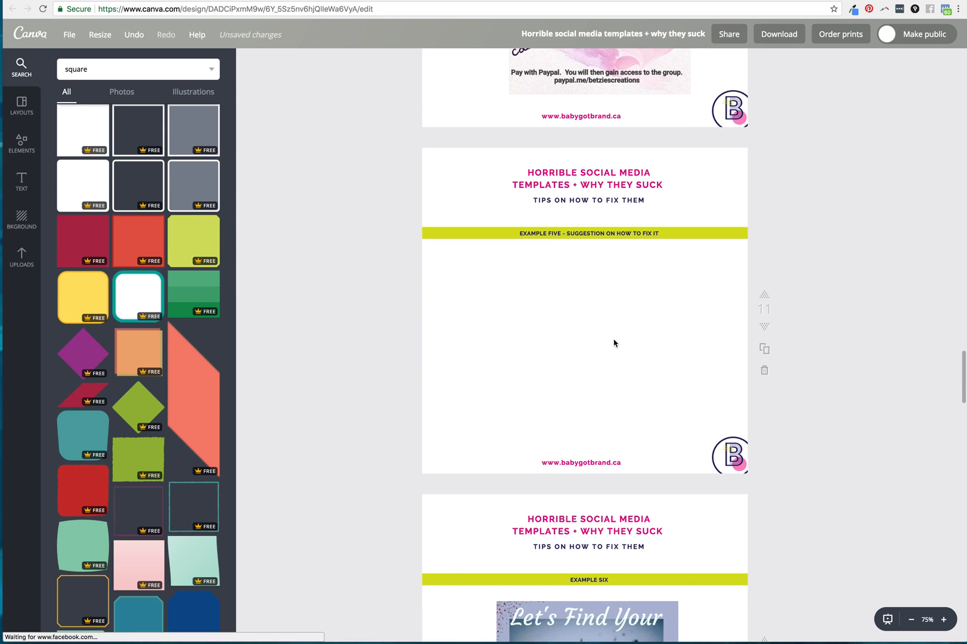
pyautogui.click(468, 239)
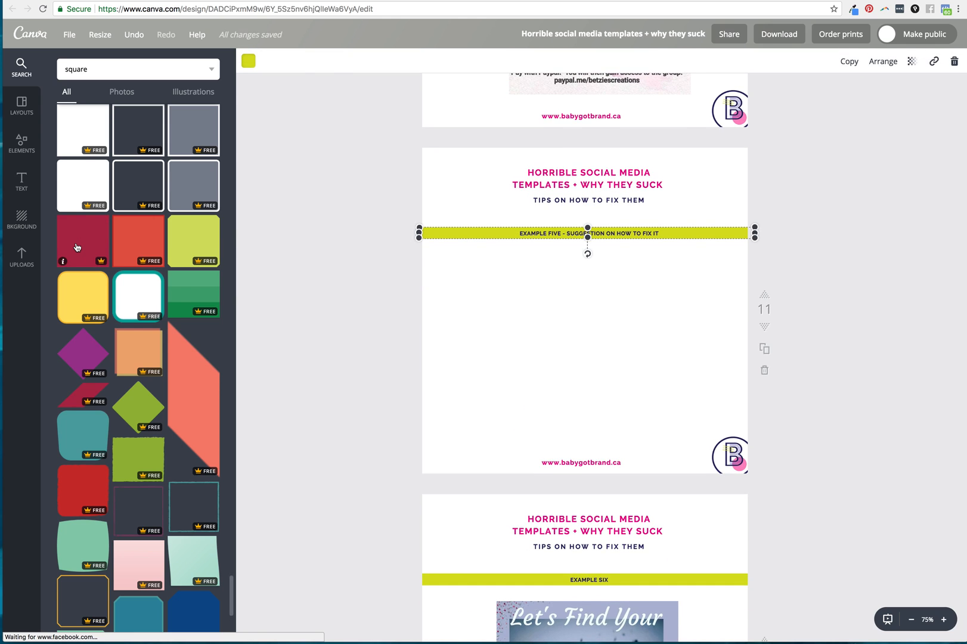
pyautogui.hotkey('ctrl', 'v')
pyautogui.moveTo(686, 209); pyautogui.dragTo(639, 257)
pyautogui.moveTo(607, 319); pyautogui.dragTo(626, 324)
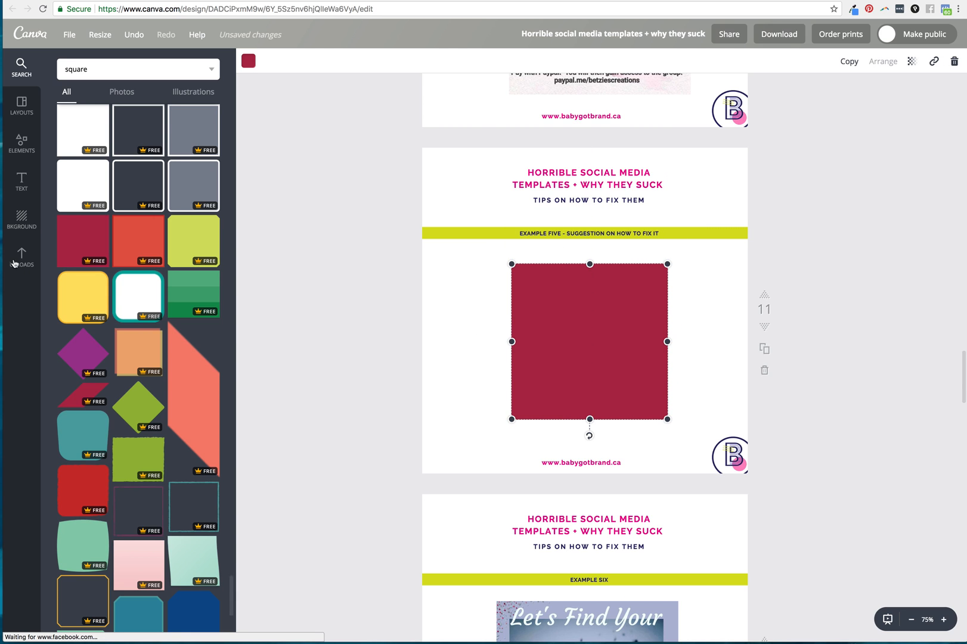
pyautogui.click(25, 225)
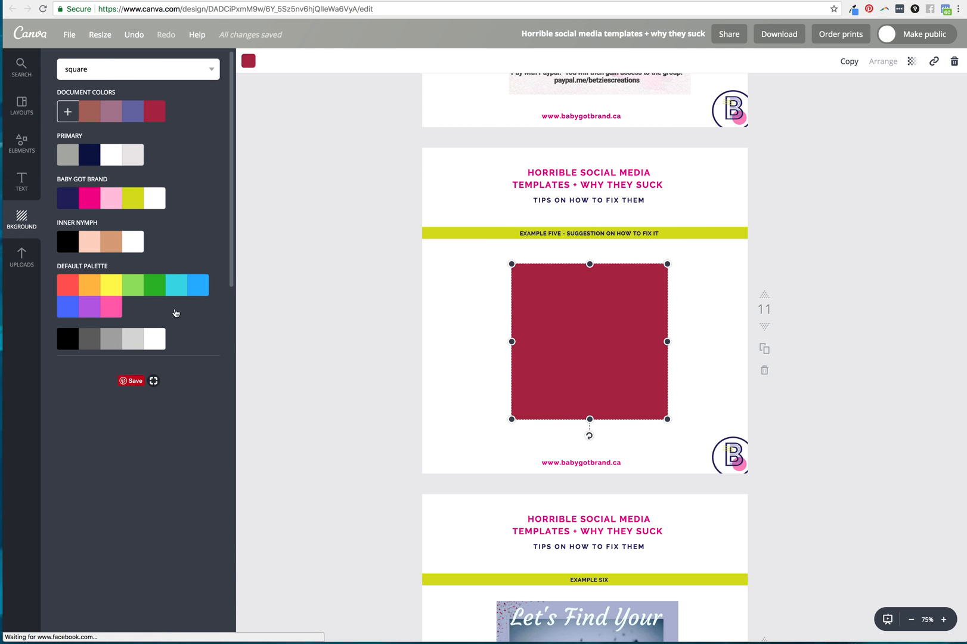
pyautogui.scroll(-10, 185, 396)
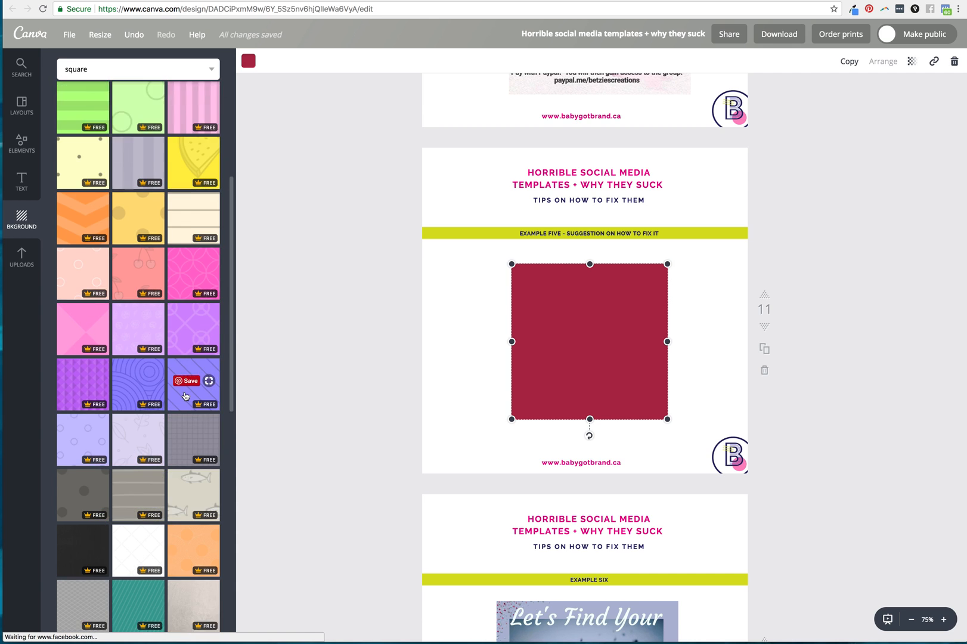
pyautogui.scroll(-2, 185, 396)
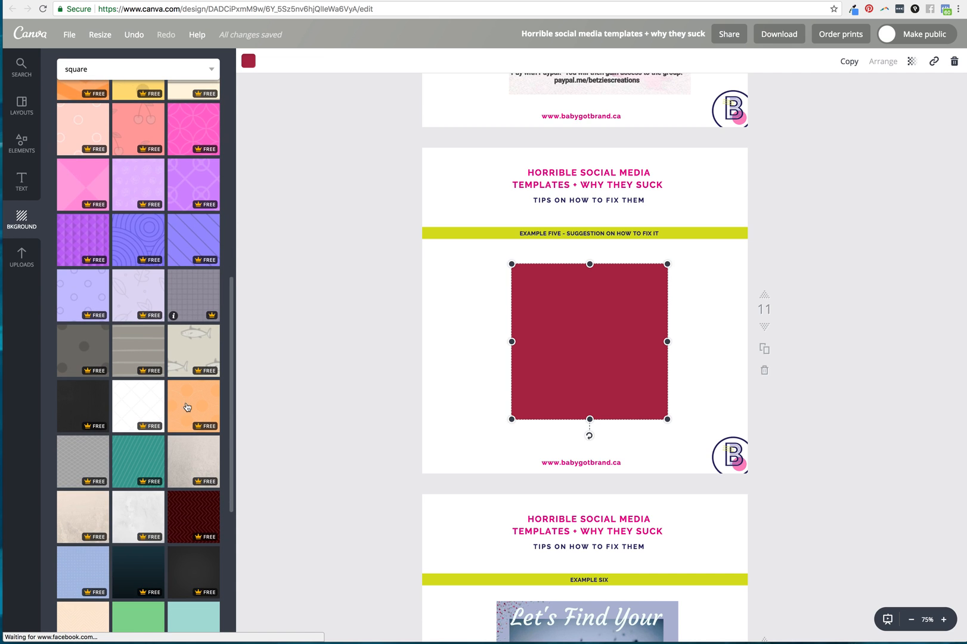
pyautogui.click(138, 518)
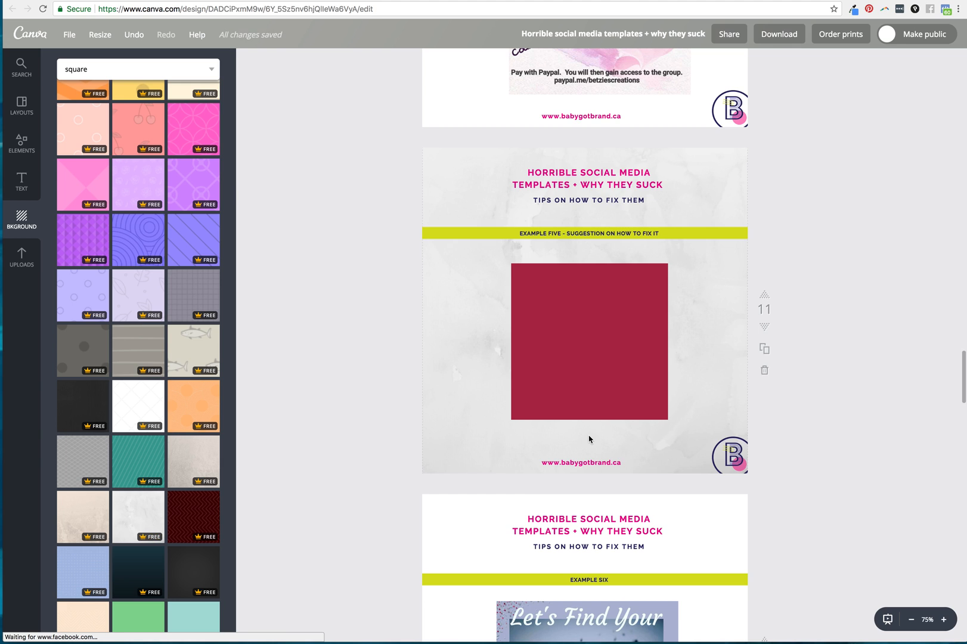
pyautogui.click(133, 36)
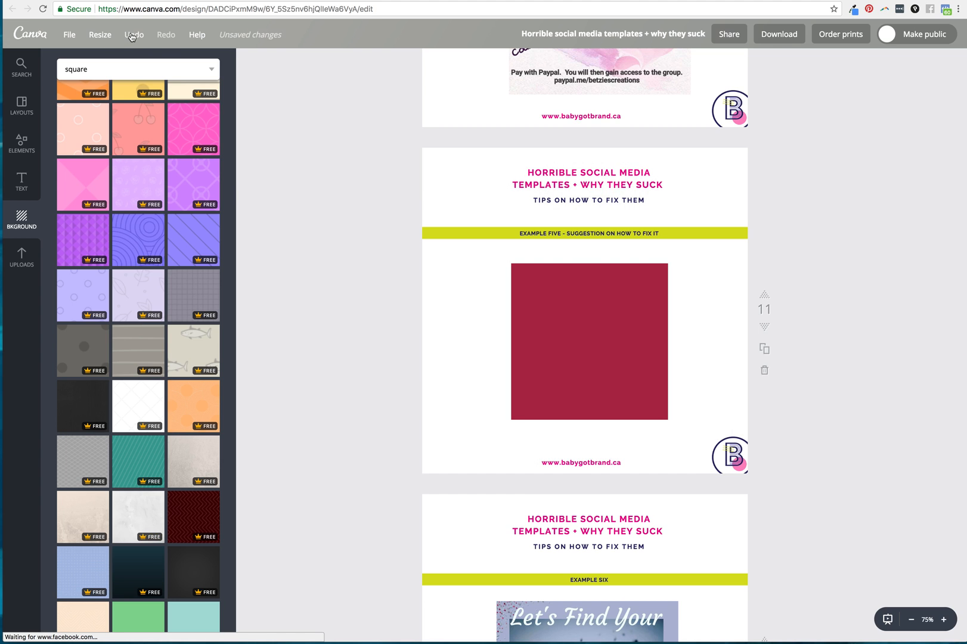
pyautogui.click(589, 312)
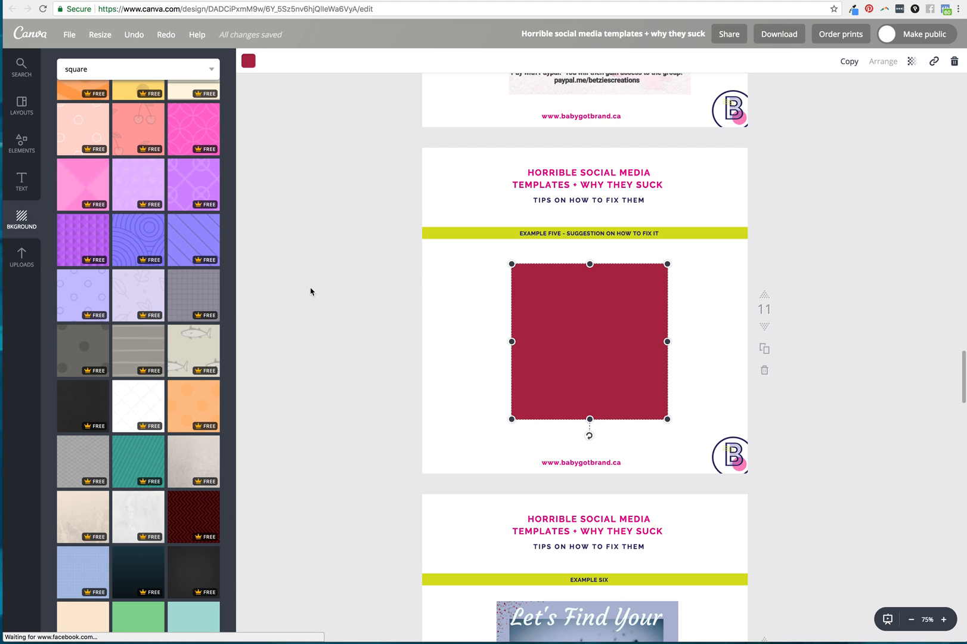
# Step: Add the uploaded black-and-white dot pattern to page 11 and scale it down over the dark red square
pyautogui.scroll(1, 311, 290)
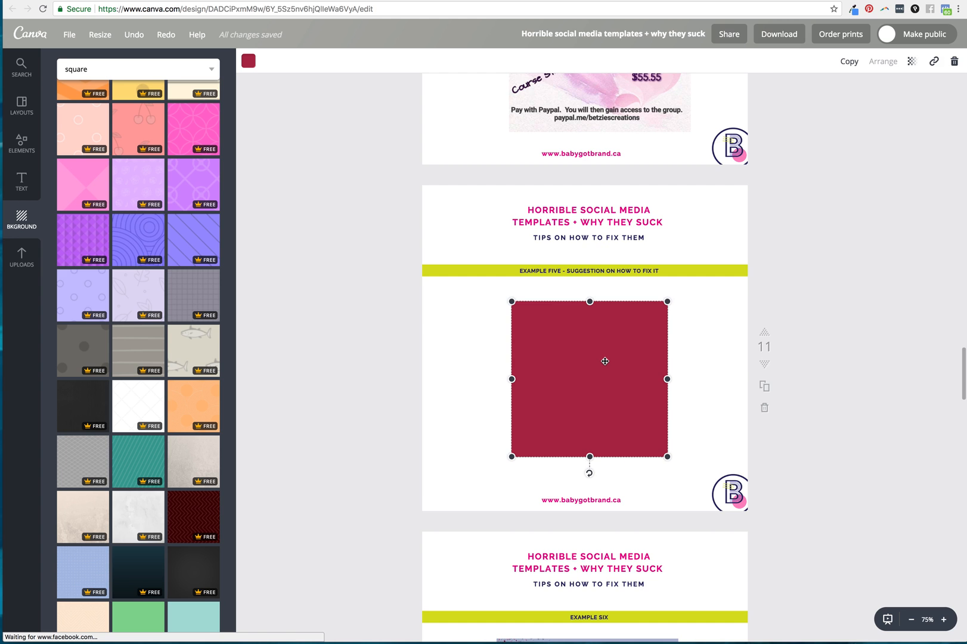
pyautogui.scroll(2, 605, 363)
pyautogui.scroll(-1, 837, 307)
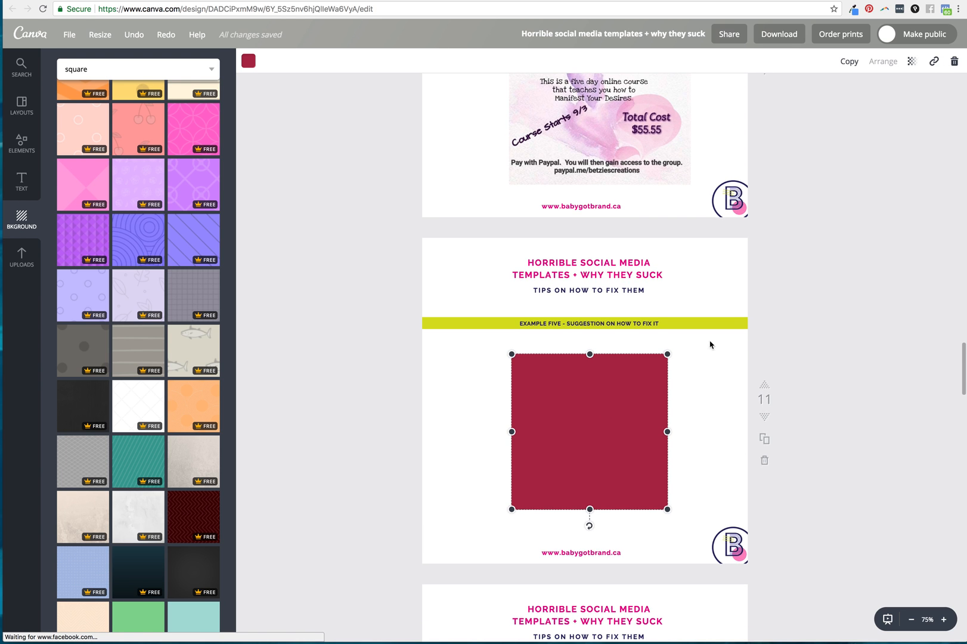
pyautogui.click(20, 257)
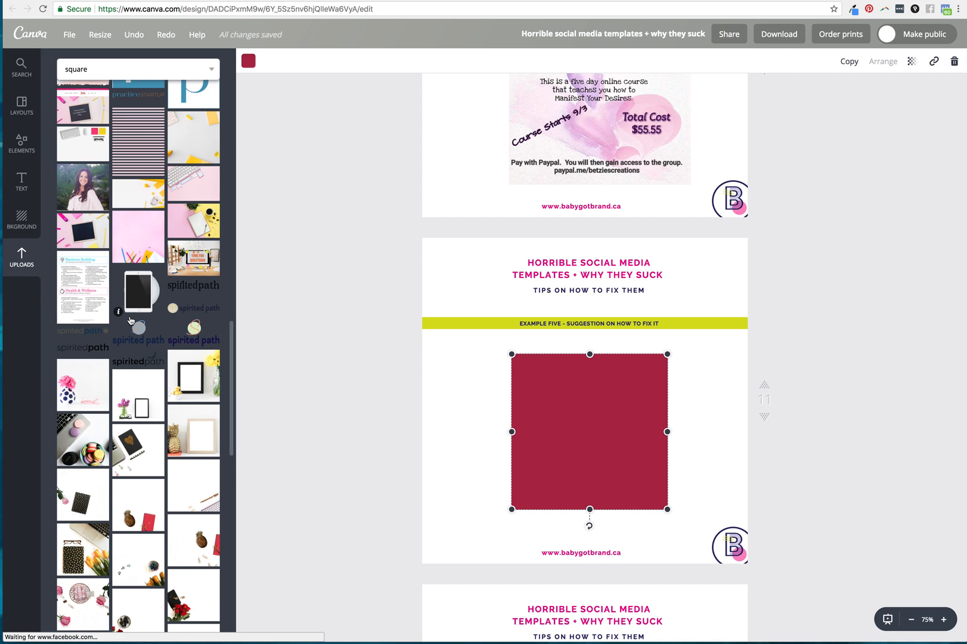
pyautogui.scroll(-10, 131, 320)
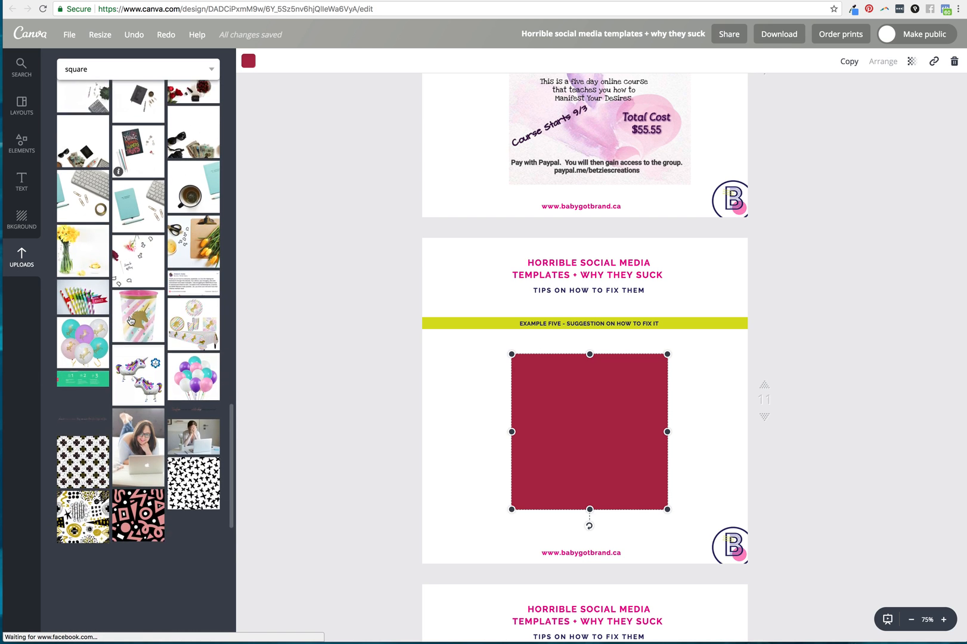
pyautogui.scroll(-5, 131, 320)
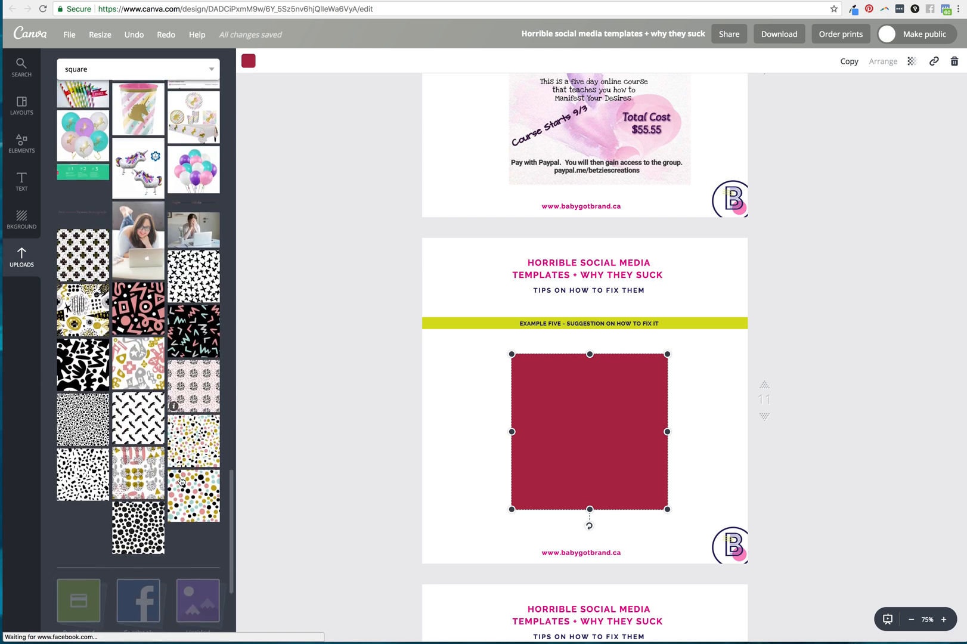
pyautogui.scroll(-3, 81, 422)
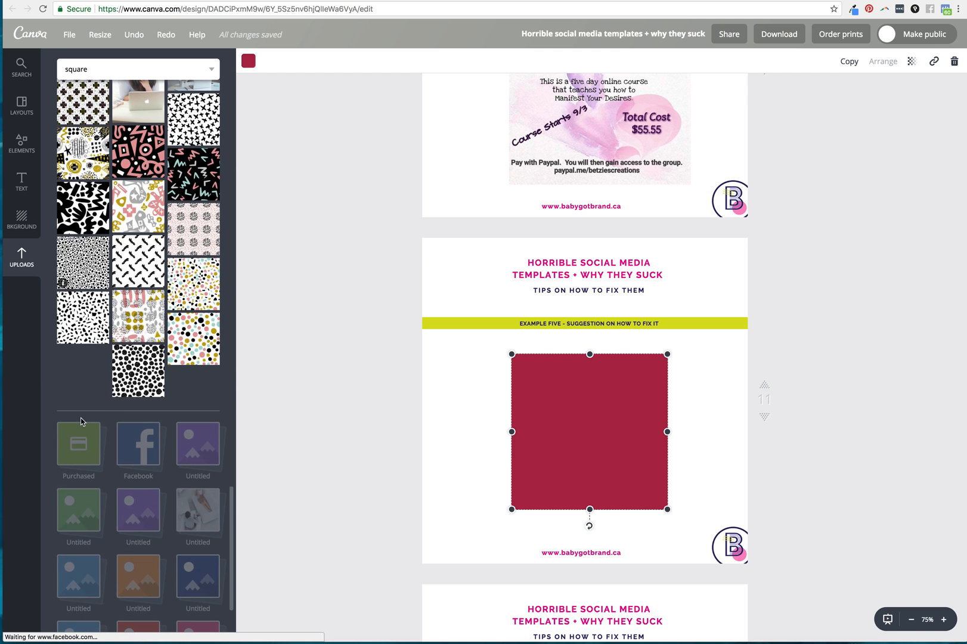
pyautogui.scroll(3, 81, 421)
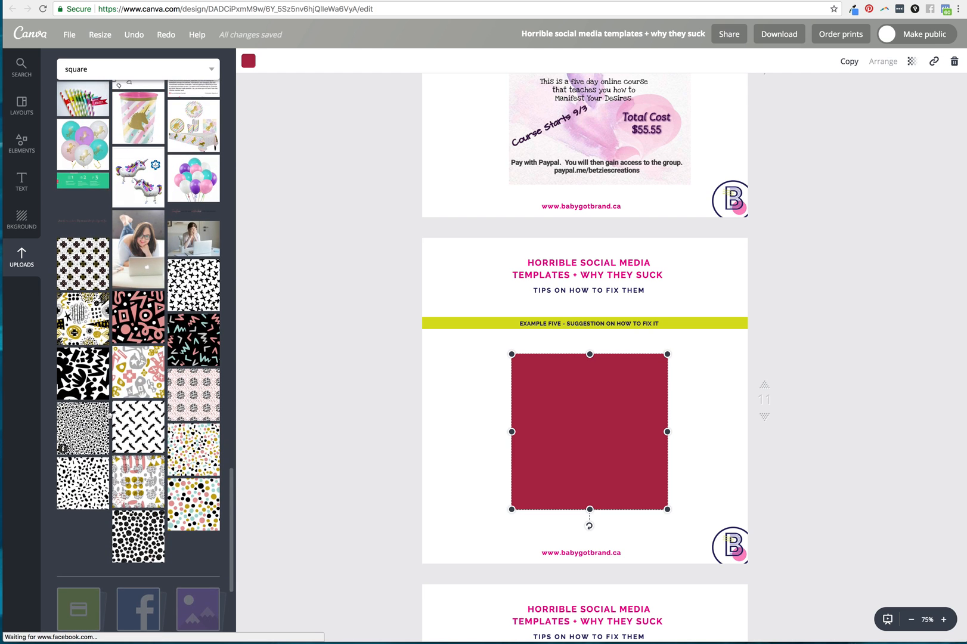
pyautogui.moveTo(81, 431); pyautogui.dragTo(591, 427)
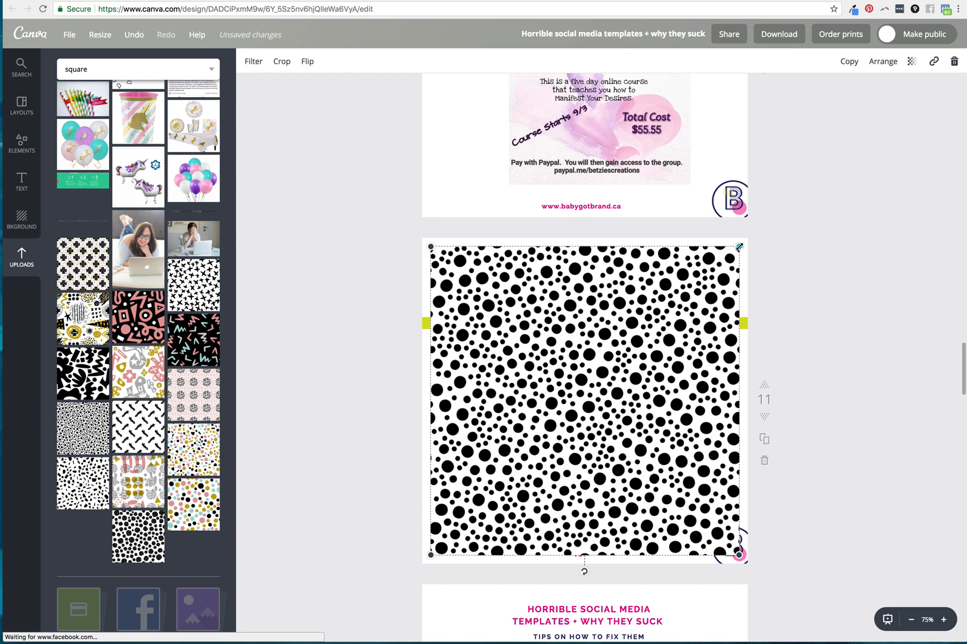
pyautogui.moveTo(739, 246); pyautogui.dragTo(575, 410)
pyautogui.moveTo(541, 454); pyautogui.dragTo(621, 408)
# Step: Recolour the dark red square on page 11 to light pink, colour code e6bcd6
pyautogui.click(661, 386)
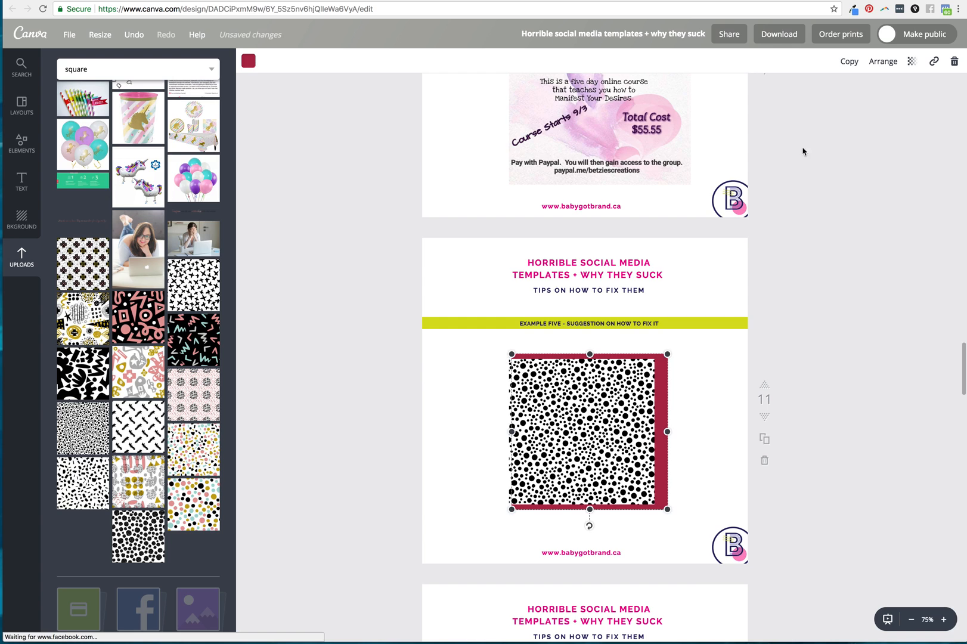
pyautogui.click(248, 60)
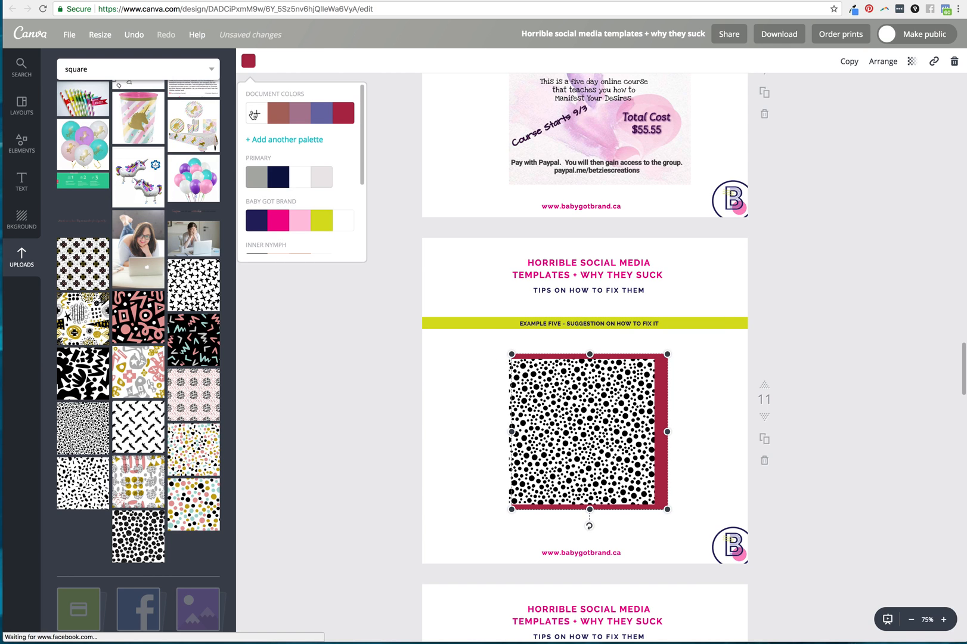
pyautogui.click(255, 114)
pyautogui.moveTo(353, 168); pyautogui.dragTo(330, 170)
pyautogui.moveTo(310, 240); pyautogui.dragTo(284, 239)
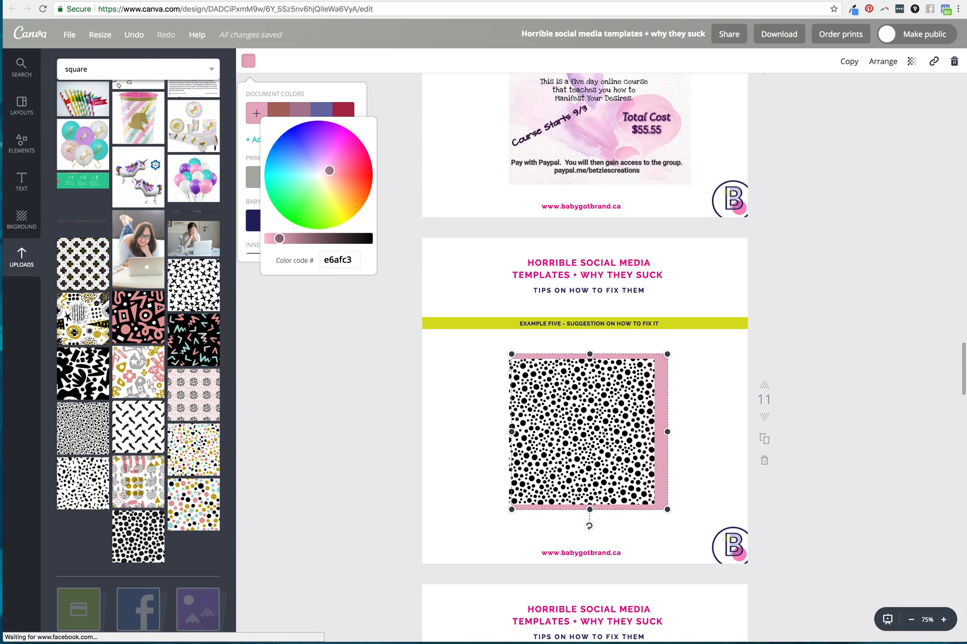
pyautogui.moveTo(326, 178); pyautogui.dragTo(326, 171)
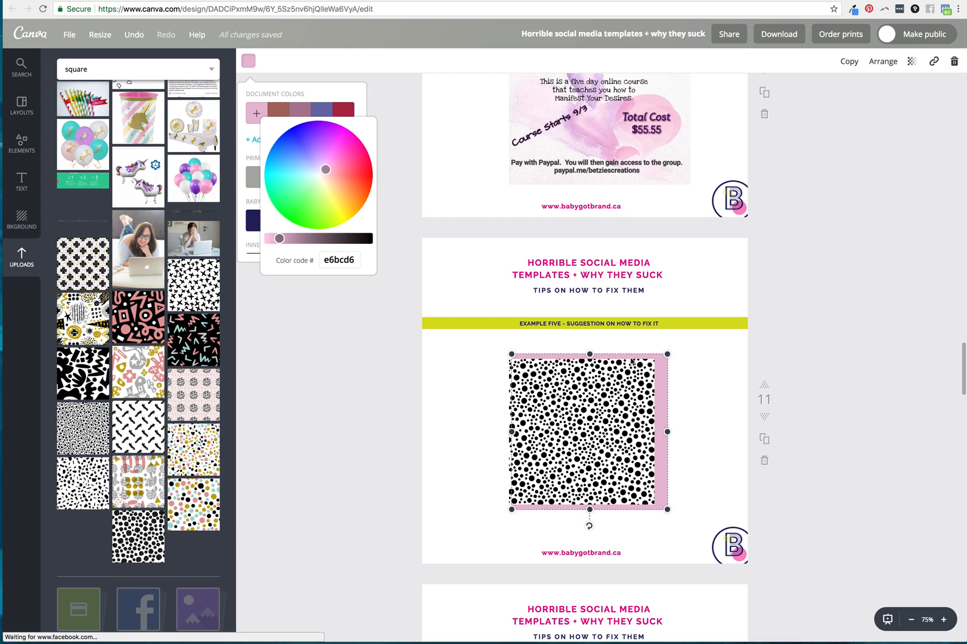
# Step: Align and enlarge the dot pattern so it exactly covers the pink square
pyautogui.click(595, 411)
pyautogui.moveTo(587, 385); pyautogui.dragTo(585, 389)
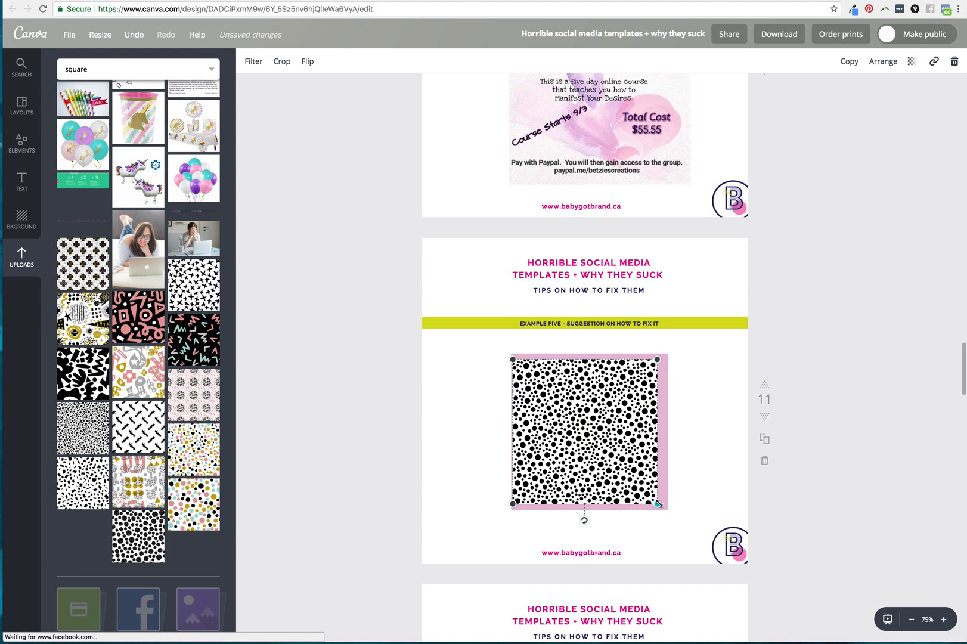
pyautogui.moveTo(657, 504); pyautogui.dragTo(668, 514)
pyautogui.moveTo(620, 459); pyautogui.dragTo(620, 455)
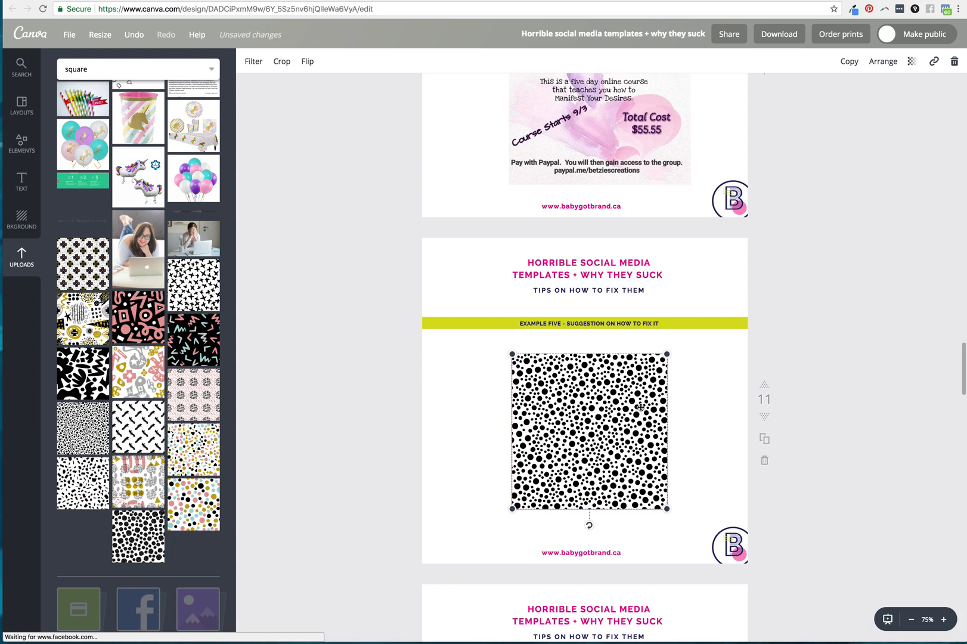
# Step: Send the dot pattern behind the pink square
pyautogui.click(883, 62)
pyautogui.click(864, 110)
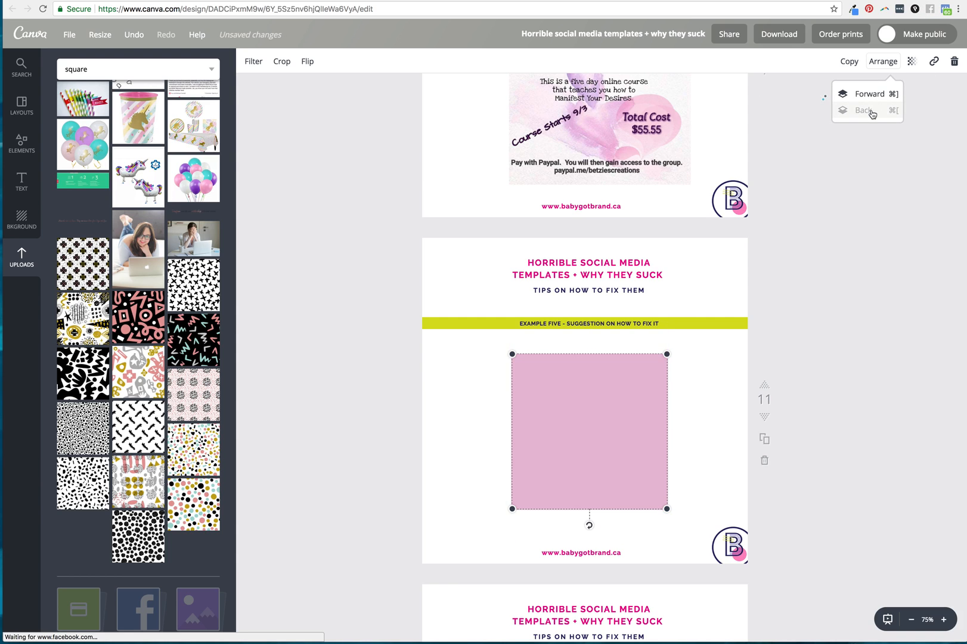
pyautogui.click(612, 388)
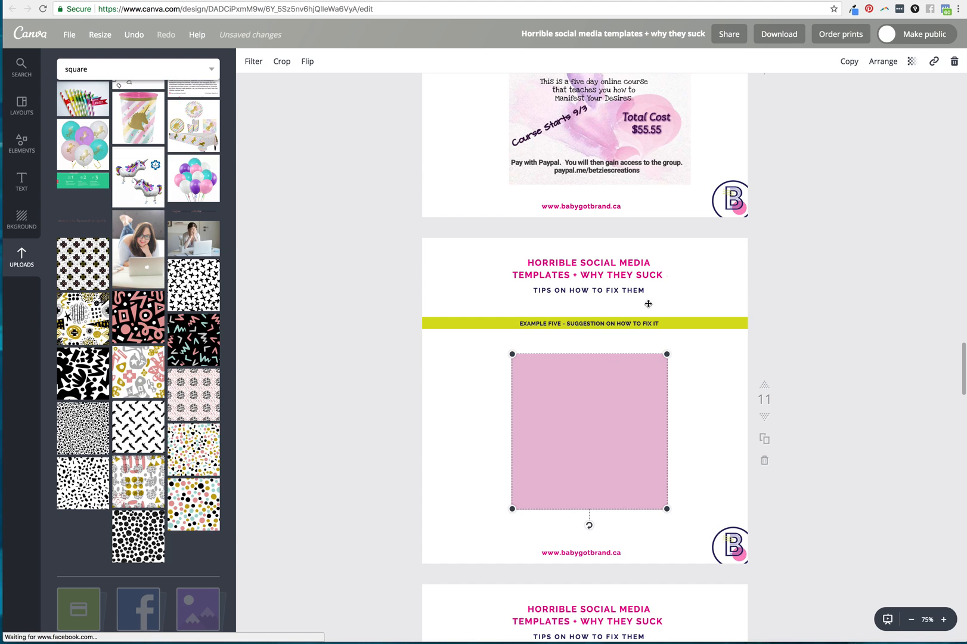
# Step: Set the pink square's transparency to about 91 so the dot pattern shows through faintly
pyautogui.click(912, 62)
pyautogui.moveTo(890, 97); pyautogui.dragTo(886, 99)
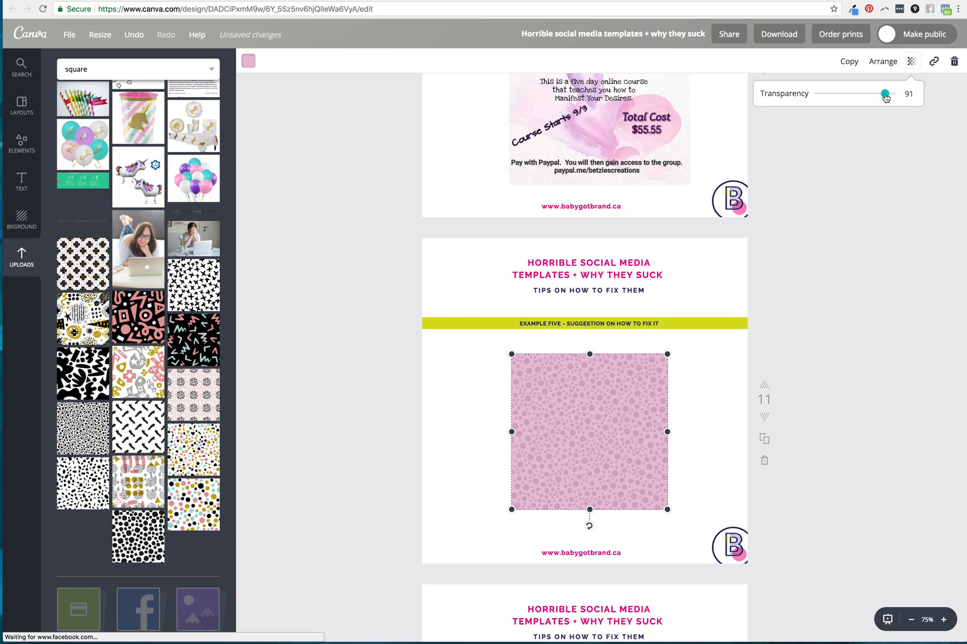
pyautogui.click(862, 299)
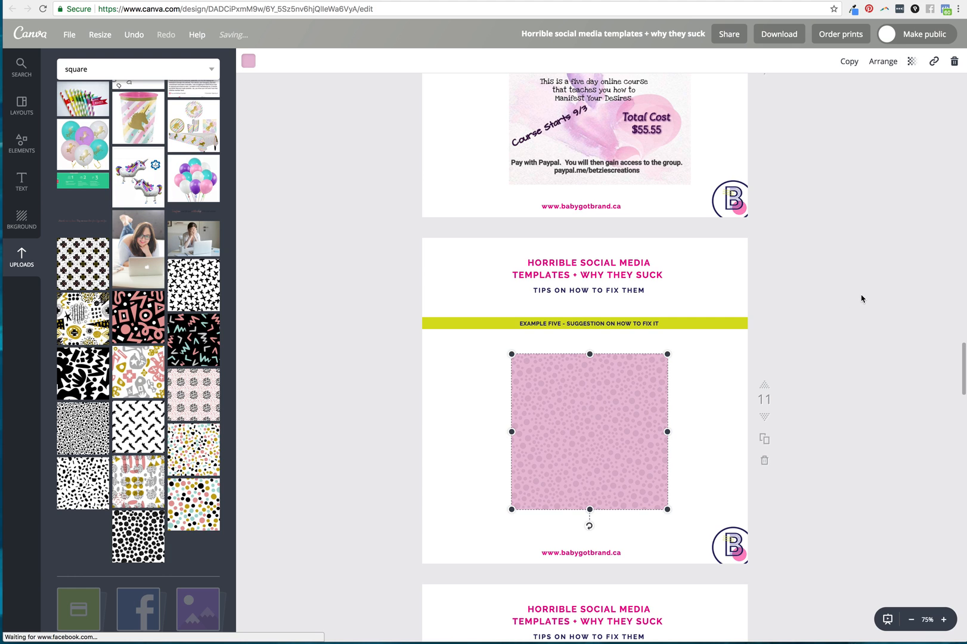
pyautogui.click(864, 310)
pyautogui.scroll(2, 860, 346)
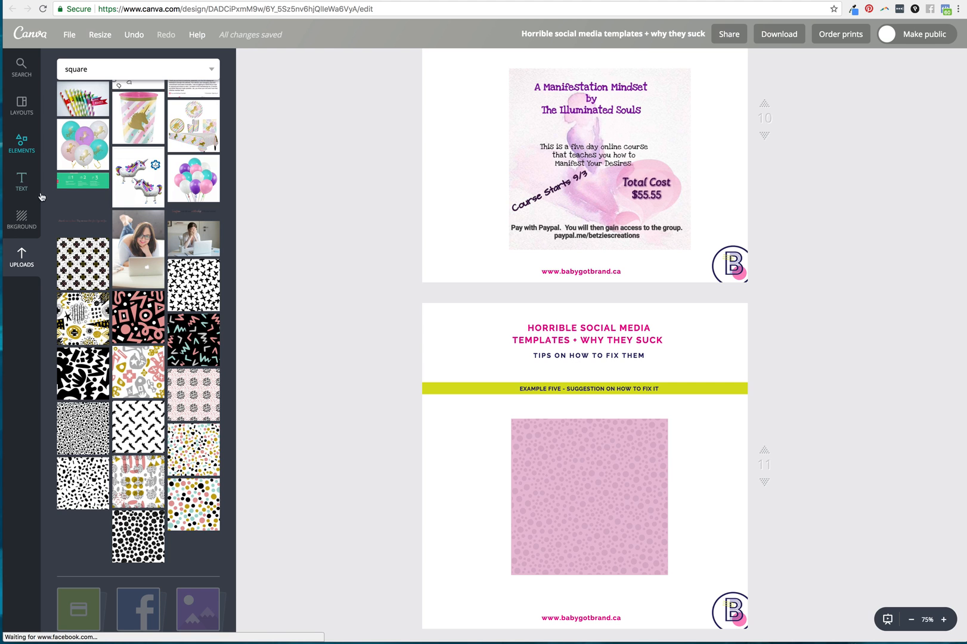
# Step: Add another dark red square from the square search results to page 11 and flatten it into a horizontal band
pyautogui.click(100, 69)
pyautogui.scroll(1, 109, 242)
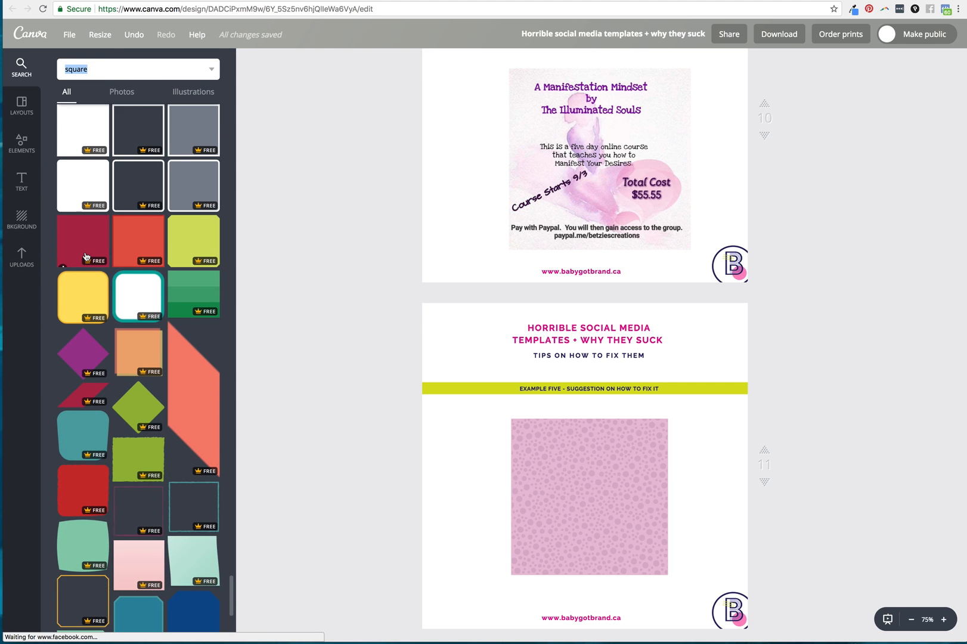
pyautogui.click(85, 242)
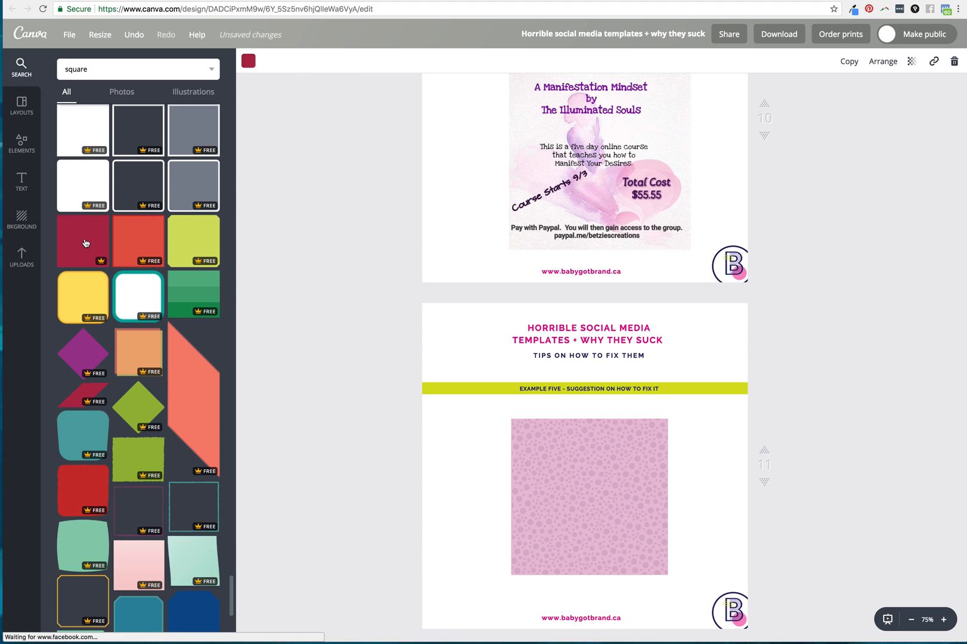
pyautogui.scroll(-2, 137, 299)
pyautogui.click(594, 471)
pyautogui.click(88, 129)
pyautogui.moveTo(585, 362); pyautogui.dragTo(589, 484)
pyautogui.moveTo(585, 567); pyautogui.dragTo(585, 517)
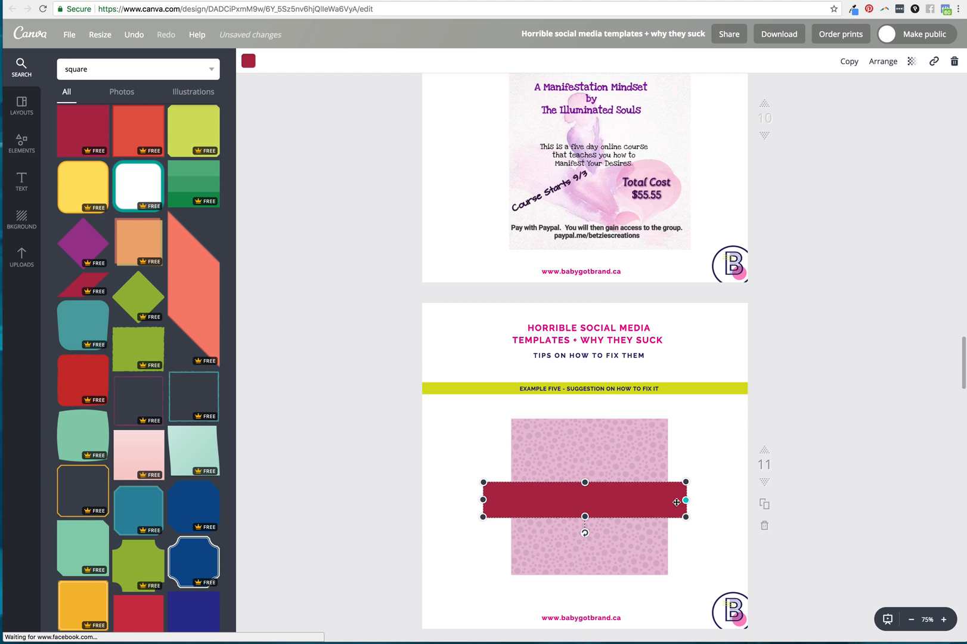
# Step: Fit the dark red band to the pink square's width, reduce its height slightly and move it near the square's upper edge
pyautogui.moveTo(679, 502); pyautogui.dragTo(669, 502)
pyautogui.moveTo(483, 498); pyautogui.dragTo(513, 474)
pyautogui.moveTo(700, 475); pyautogui.dragTo(668, 475)
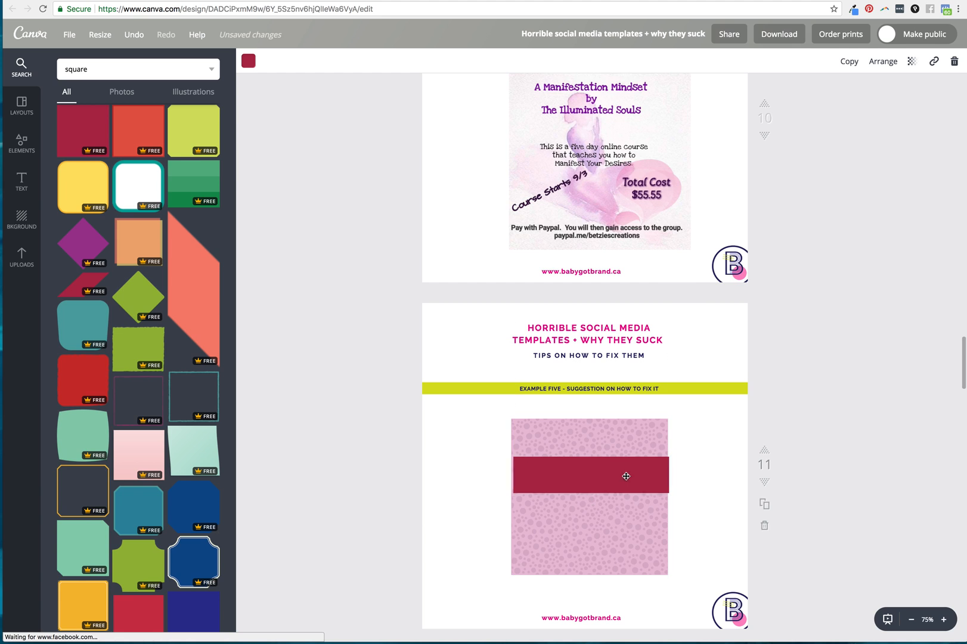
pyautogui.moveTo(511, 475); pyautogui.dragTo(509, 474)
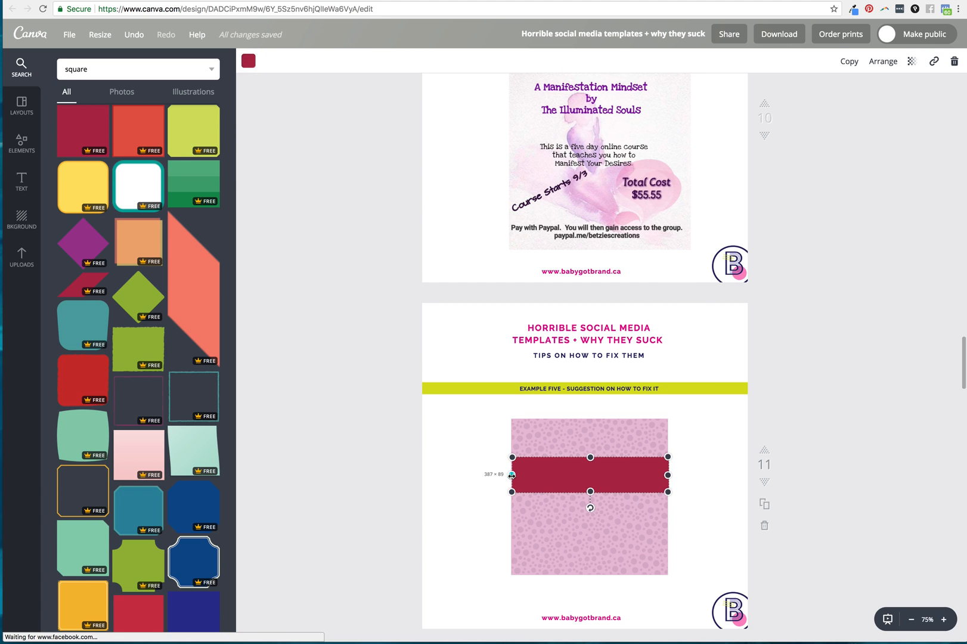
pyautogui.moveTo(590, 491); pyautogui.dragTo(618, 445)
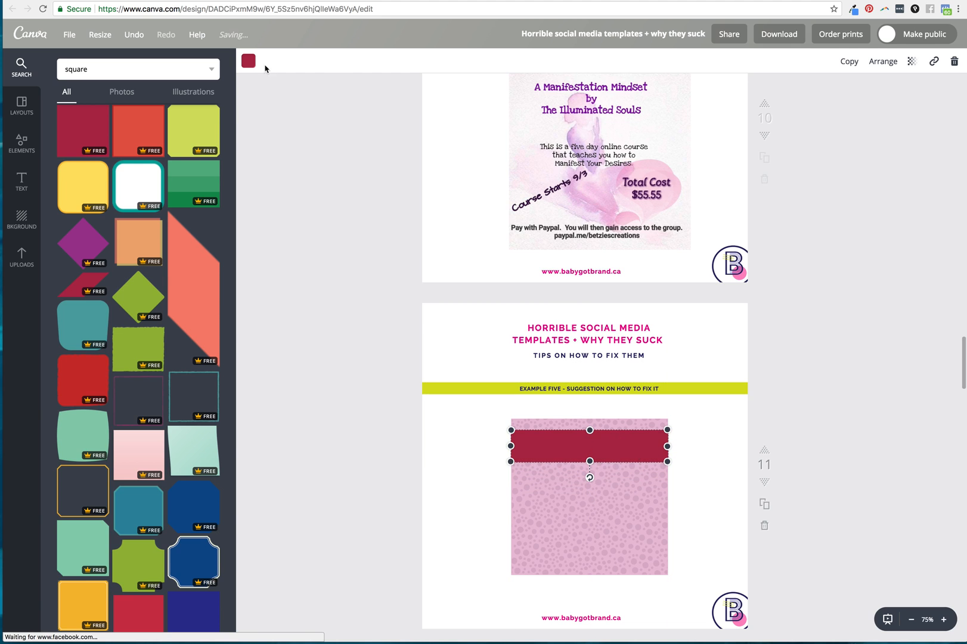
# Step: Recolour the dark red band white
pyautogui.click(250, 62)
pyautogui.click(300, 199)
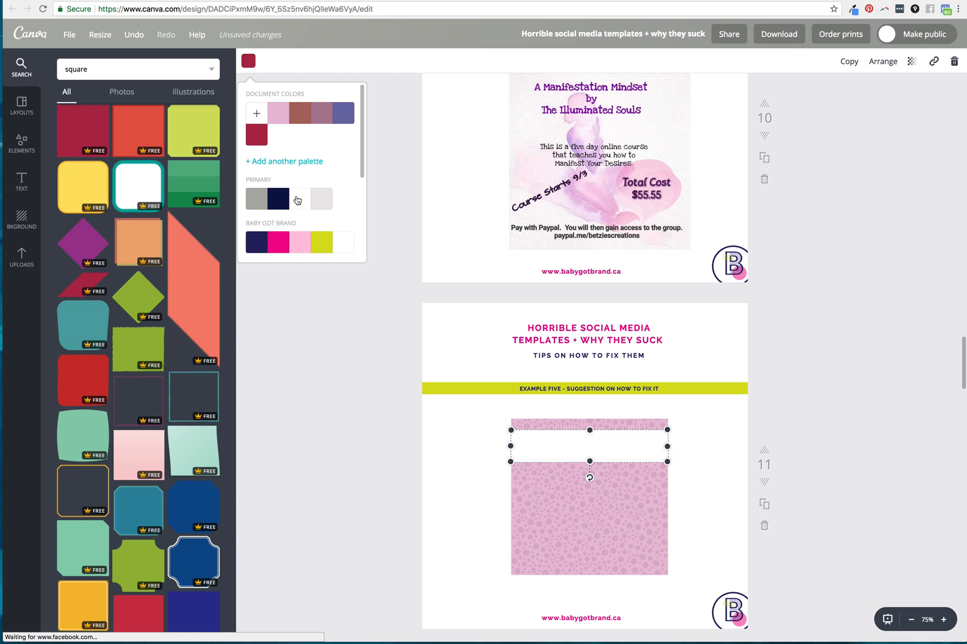
pyautogui.click(312, 360)
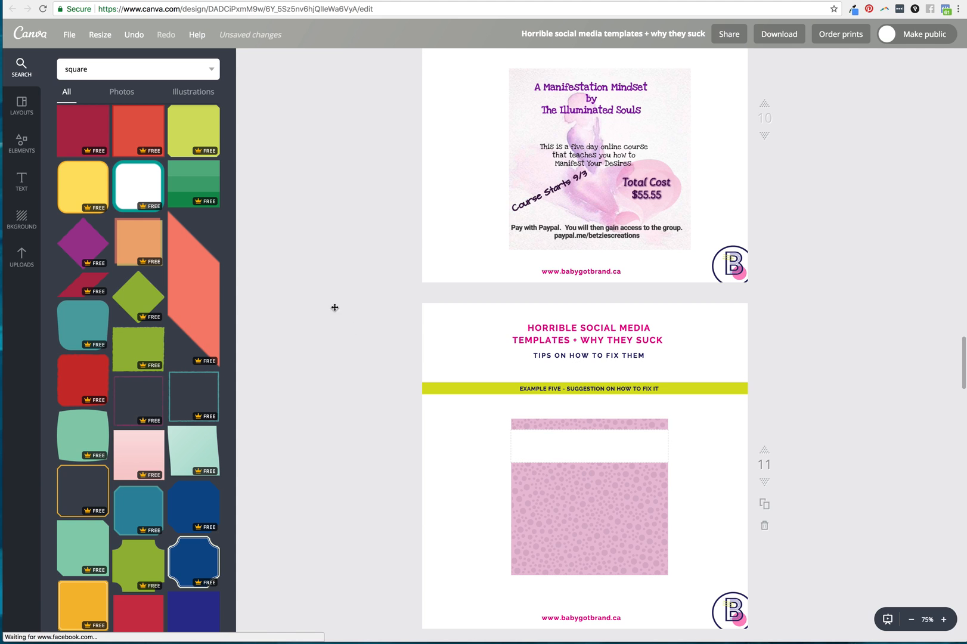
# Step: Recolour the band to a darker shade of the document's light pink, colour code a08395
pyautogui.click(557, 445)
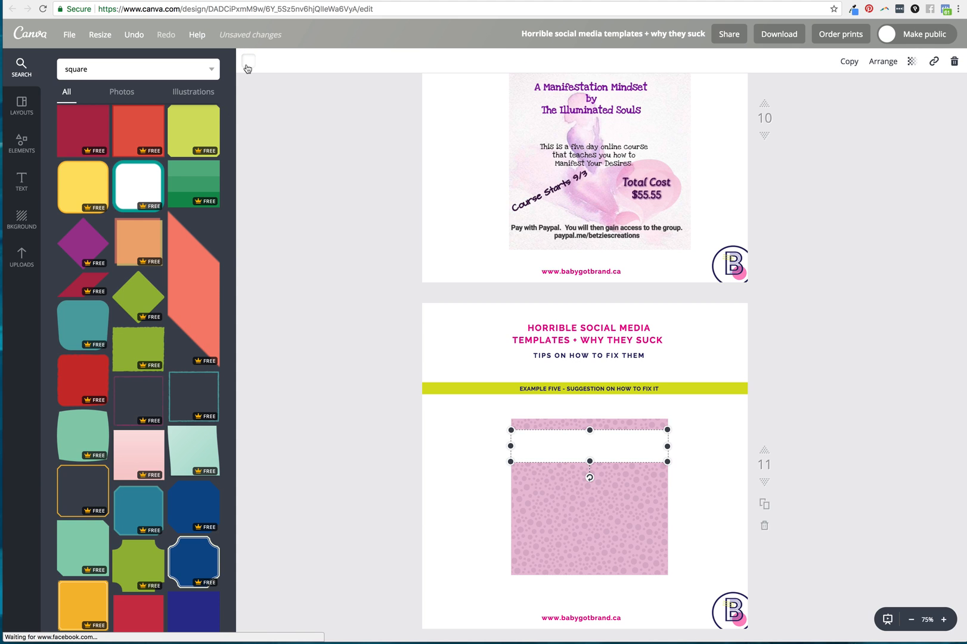
pyautogui.click(248, 67)
pyautogui.click(287, 119)
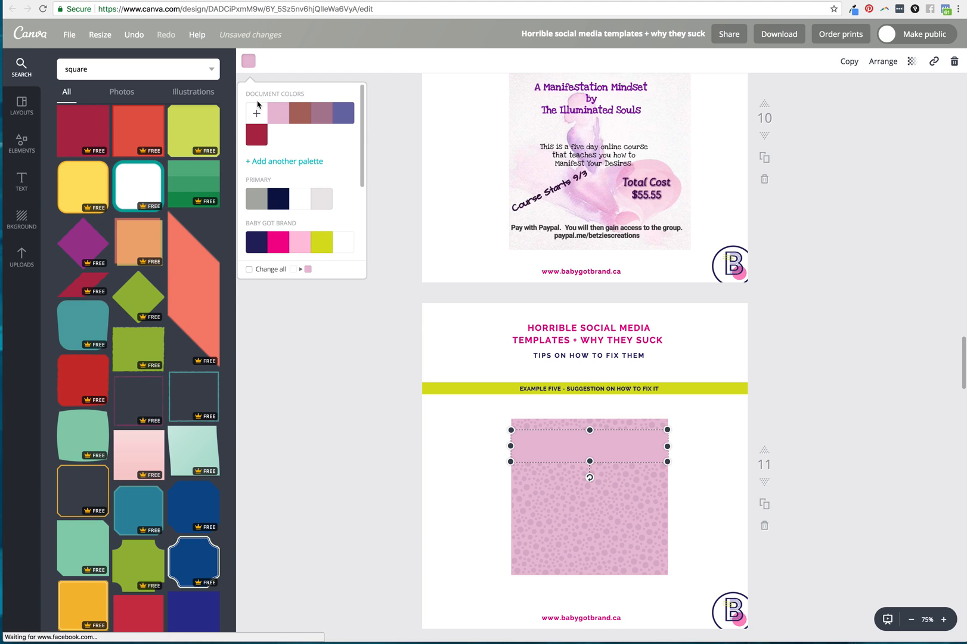
pyautogui.click(265, 124)
pyautogui.moveTo(272, 239); pyautogui.dragTo(305, 239)
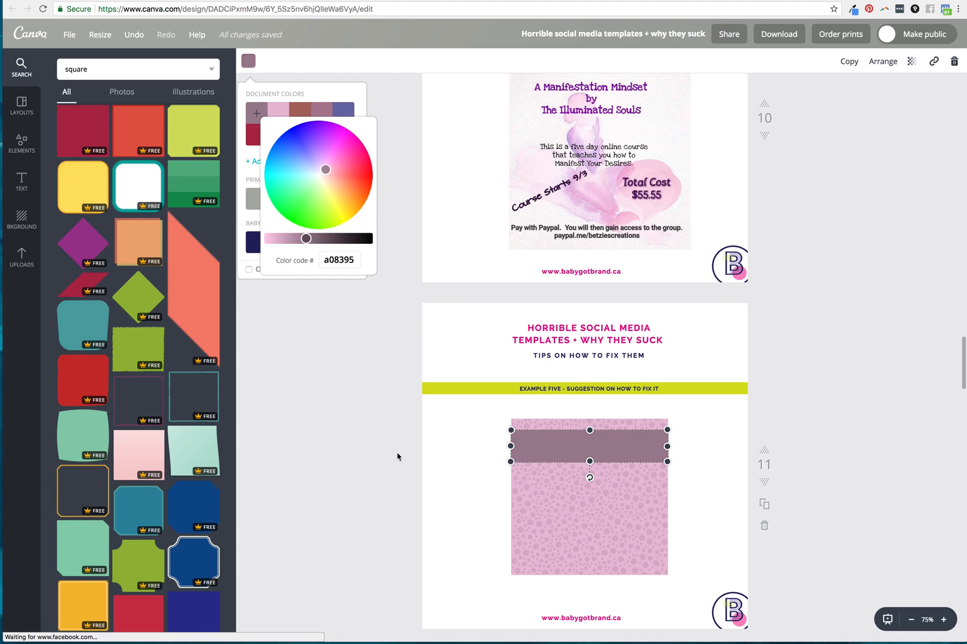
pyautogui.click(360, 439)
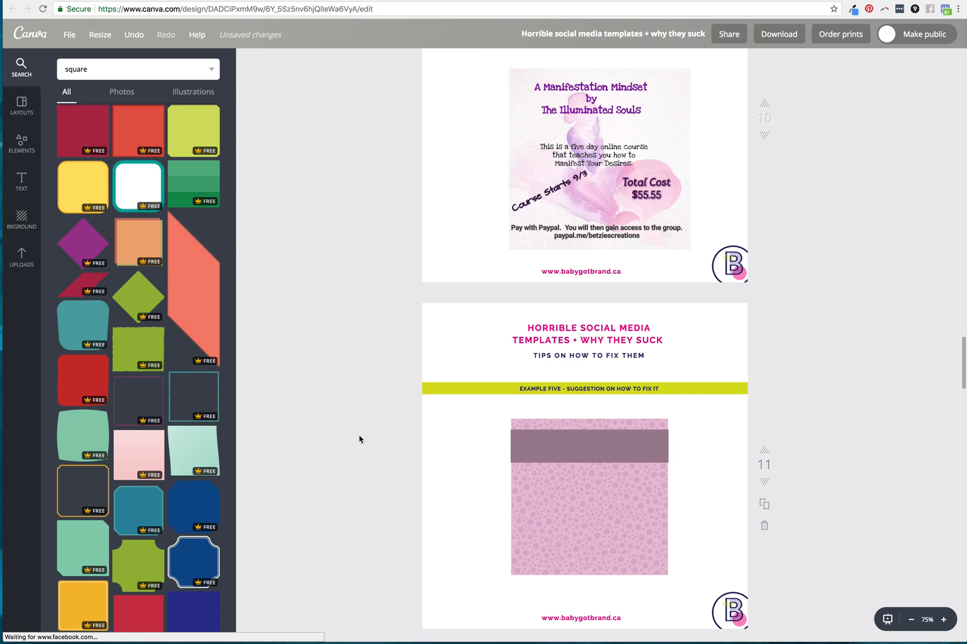
# Step: Add a body text box to page 11 reading "A manifestation mindset"
pyautogui.click(22, 180)
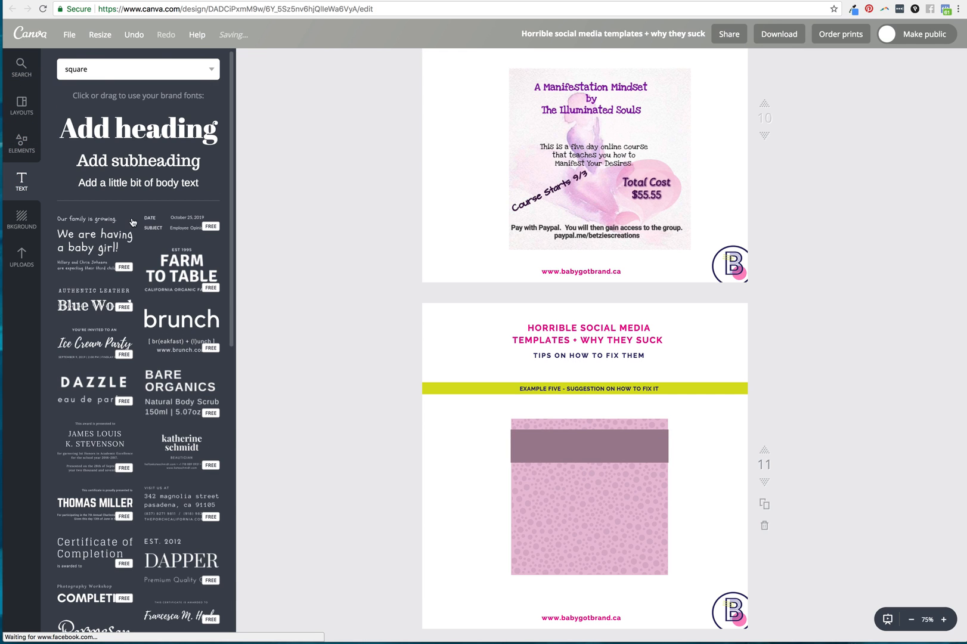
pyautogui.click(143, 186)
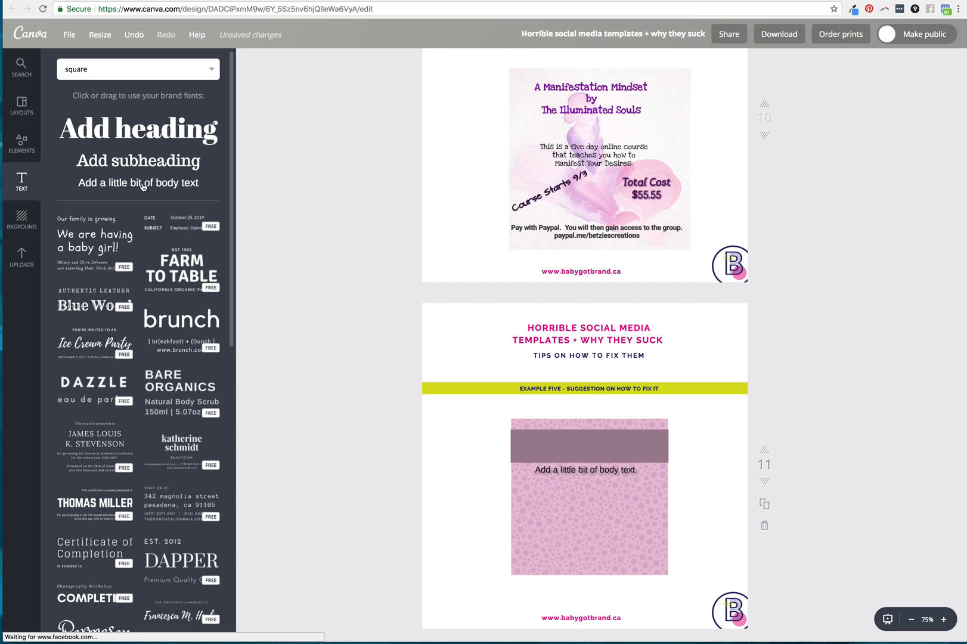
pyautogui.write('A')
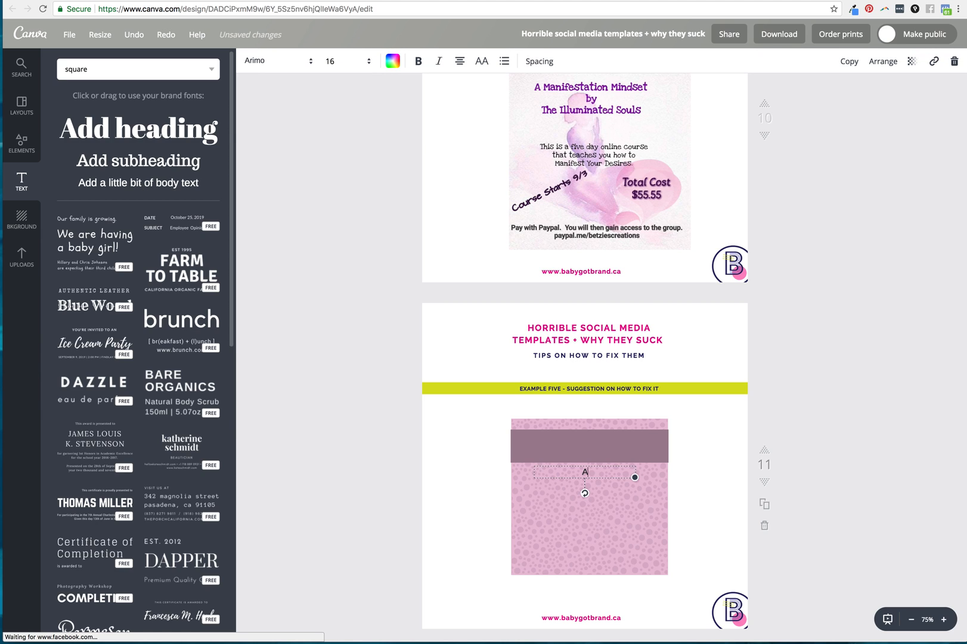
pyautogui.write(' manifestation ')
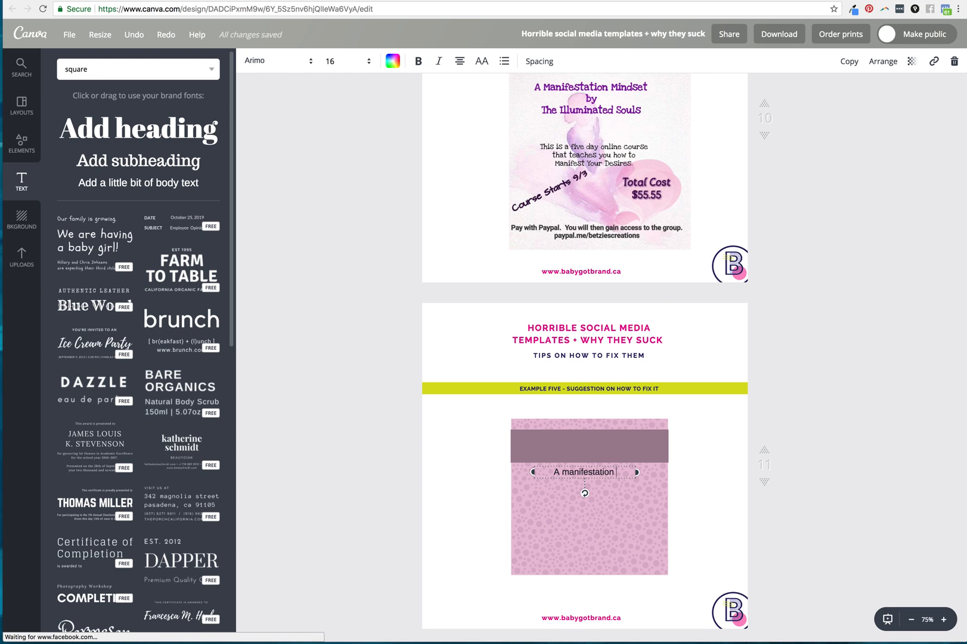
pyautogui.write('mindset')
# Step: Set the "A manifestation mindset" text in Raleway, size 14, uppercase
pyautogui.scroll(-1, 632, 108)
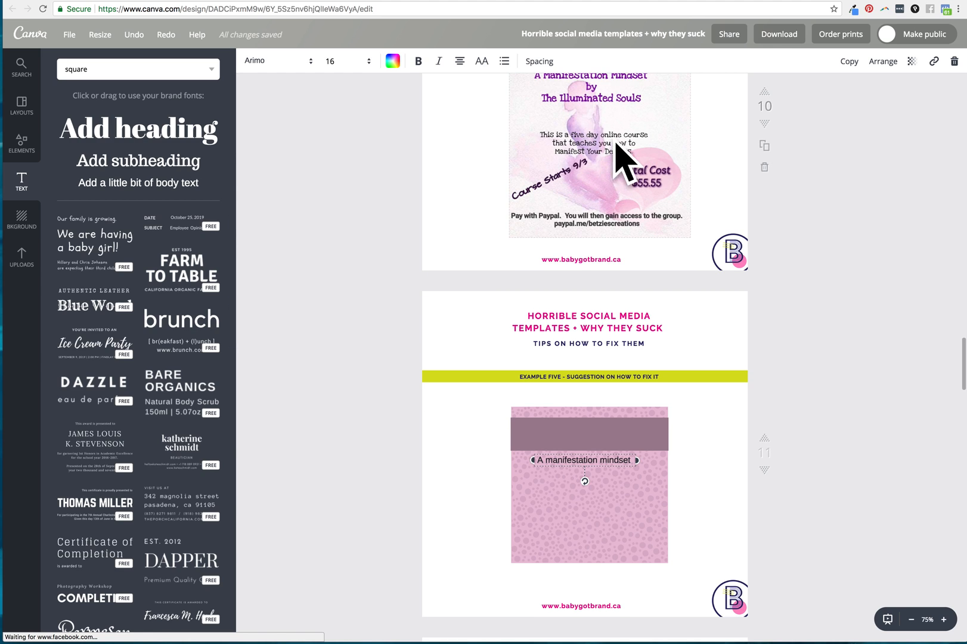
pyautogui.scroll(2, 614, 142)
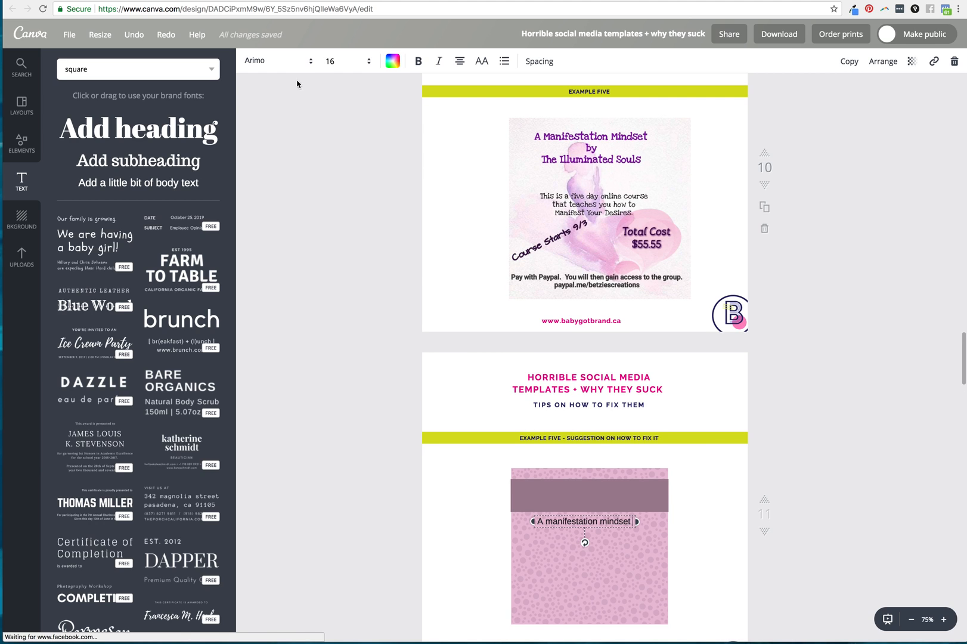
pyautogui.click(269, 62)
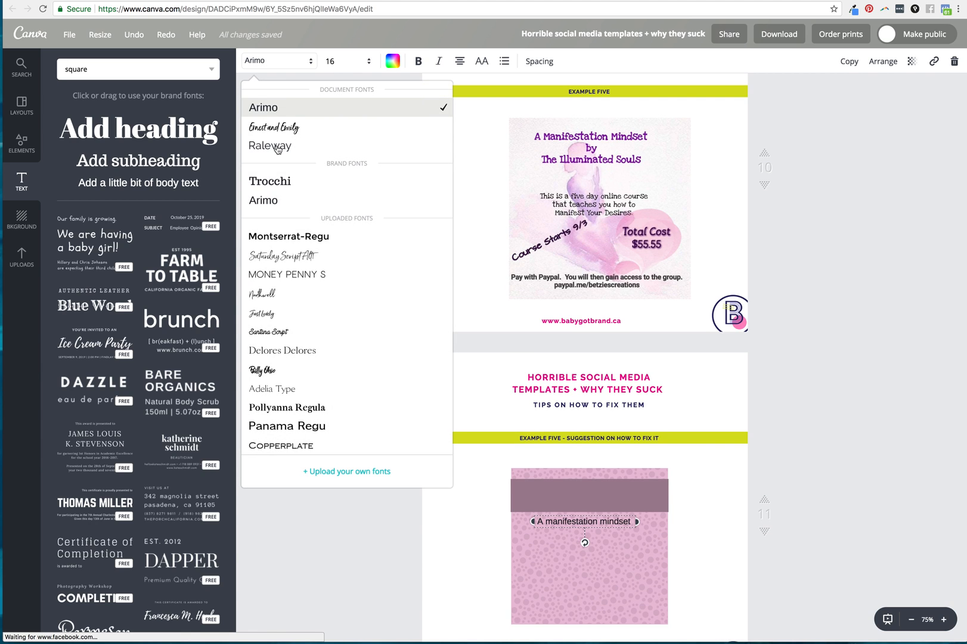
pyautogui.click(278, 148)
pyautogui.click(482, 62)
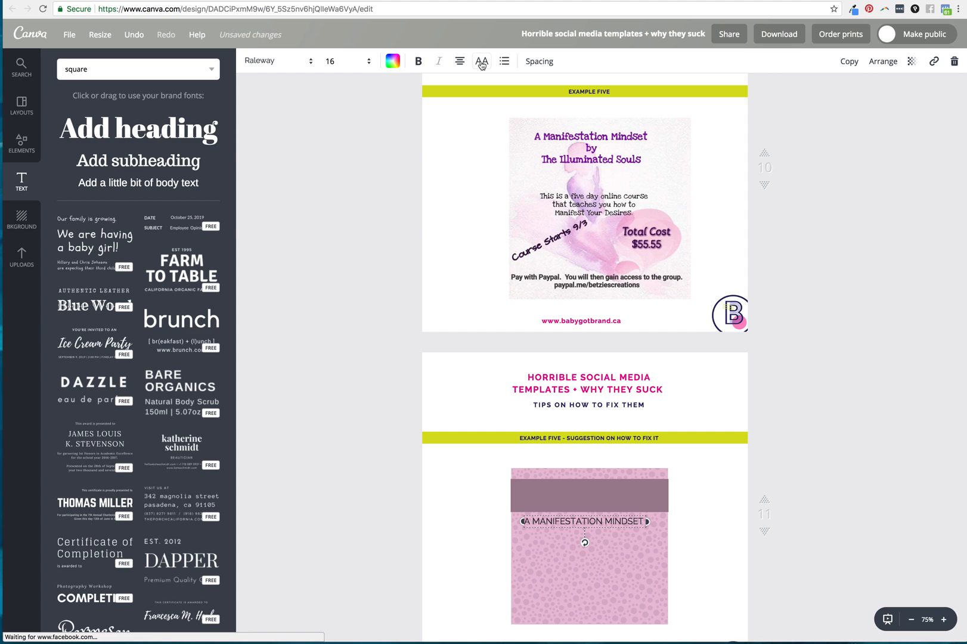
pyautogui.click(345, 61)
pyautogui.click(335, 157)
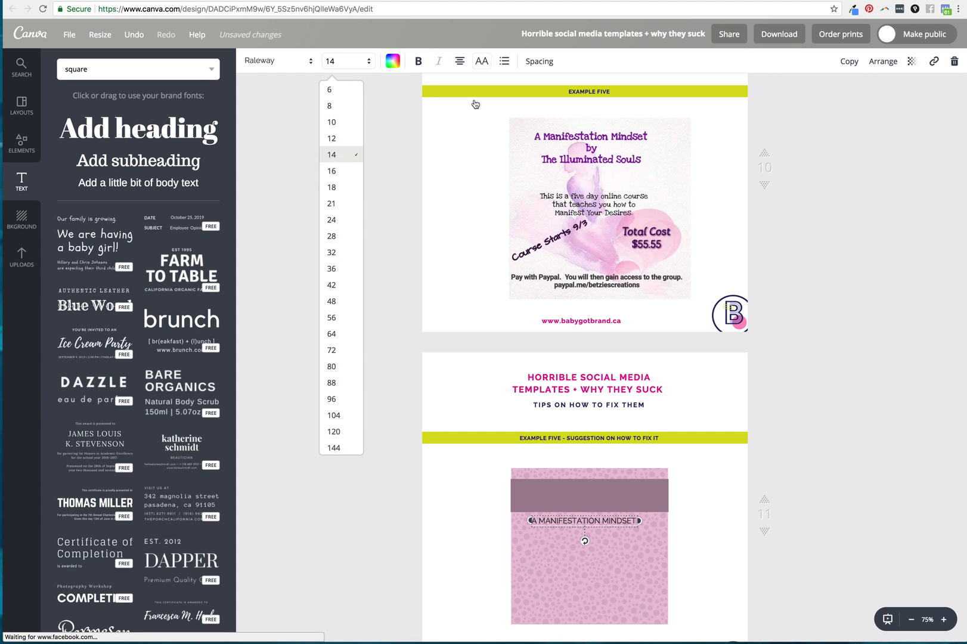
pyautogui.click(482, 62)
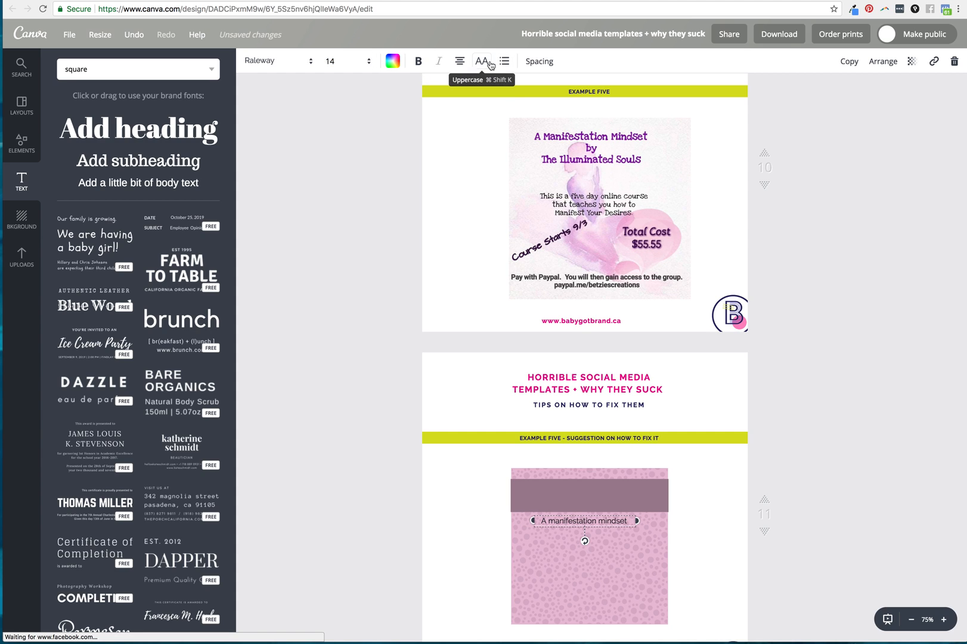
# Step: Make the "A manifestation mindset" text bold and white with a letter spacing of 30
pyautogui.click(524, 63)
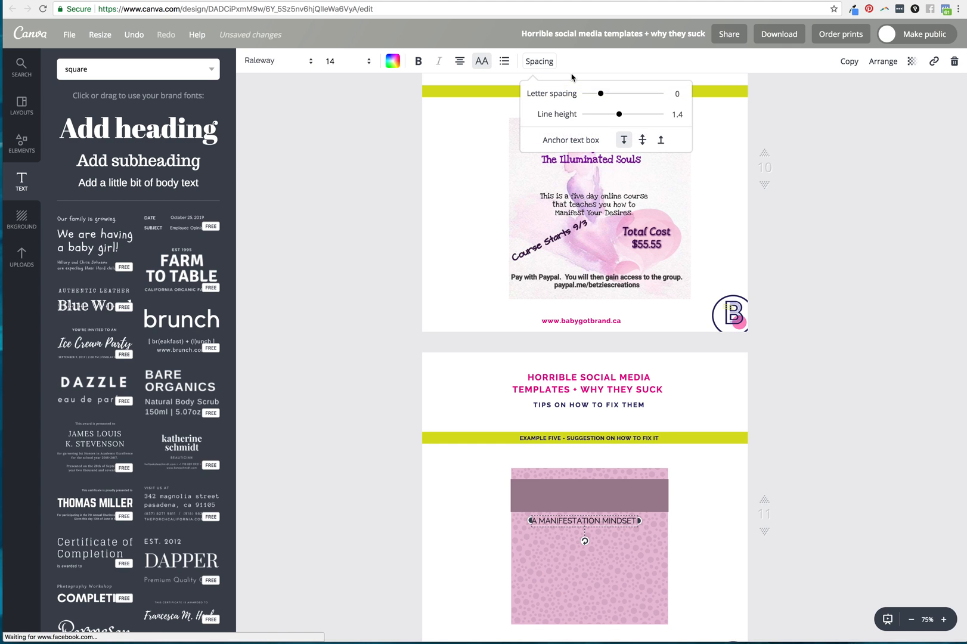
pyautogui.moveTo(602, 94); pyautogui.dragTo(603, 96)
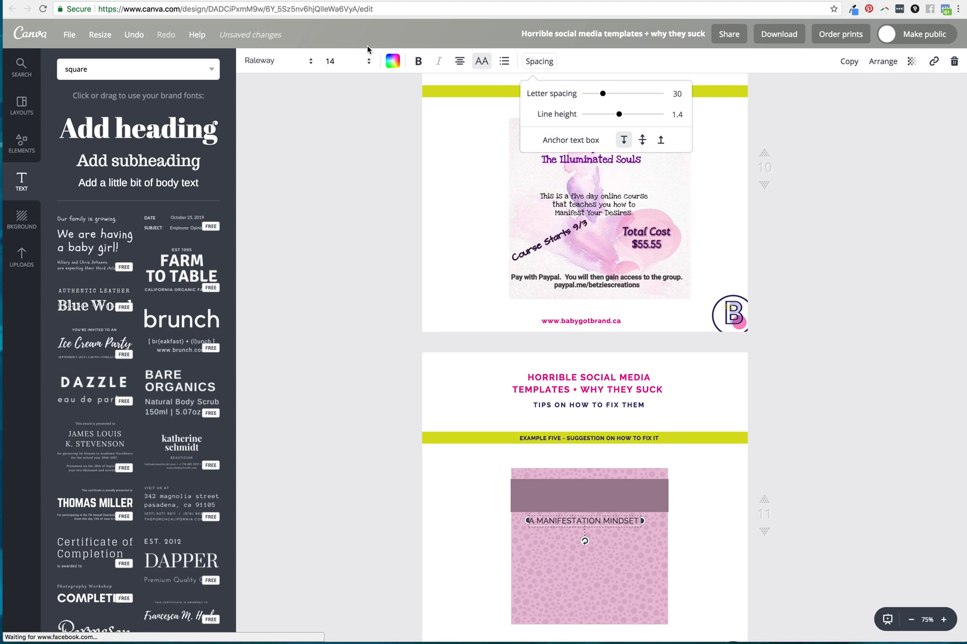
pyautogui.click(415, 61)
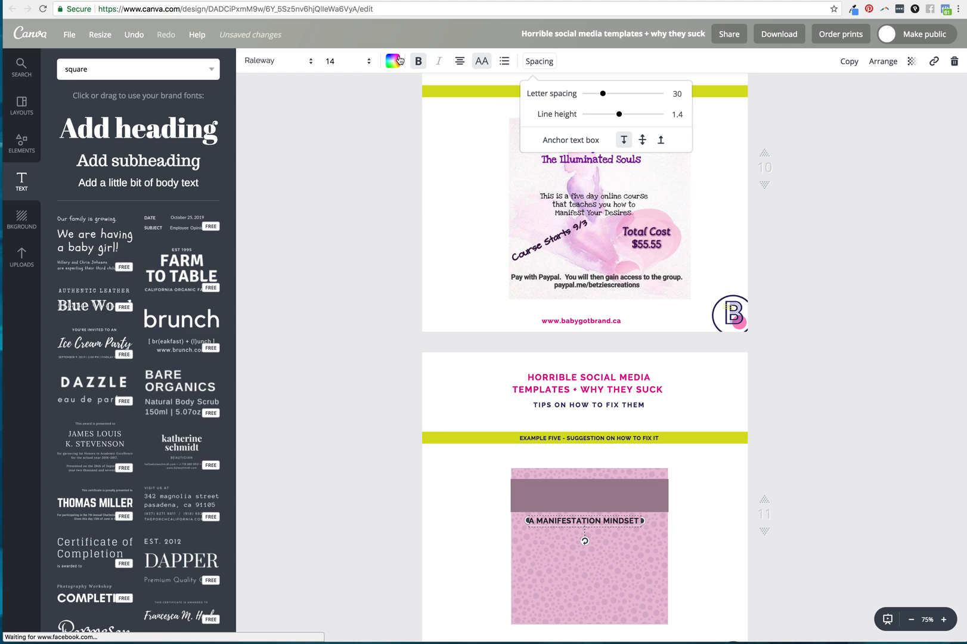
pyautogui.click(395, 60)
pyautogui.click(441, 198)
# Step: Move the "A manifestation mindset" text onto the mauve band and centre it there
pyautogui.moveTo(596, 523); pyautogui.dragTo(593, 496)
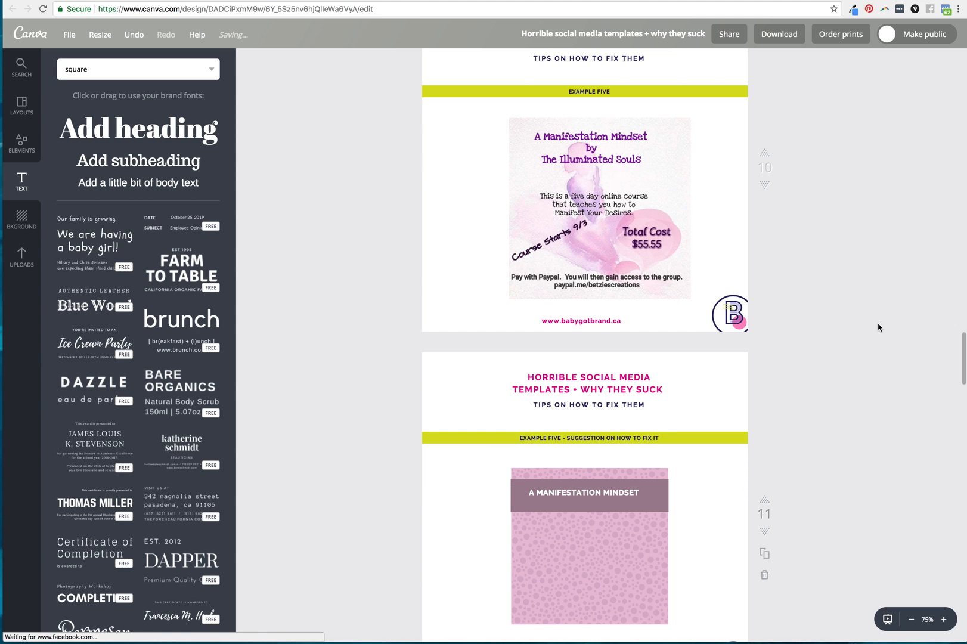
pyautogui.scroll(-1, 878, 327)
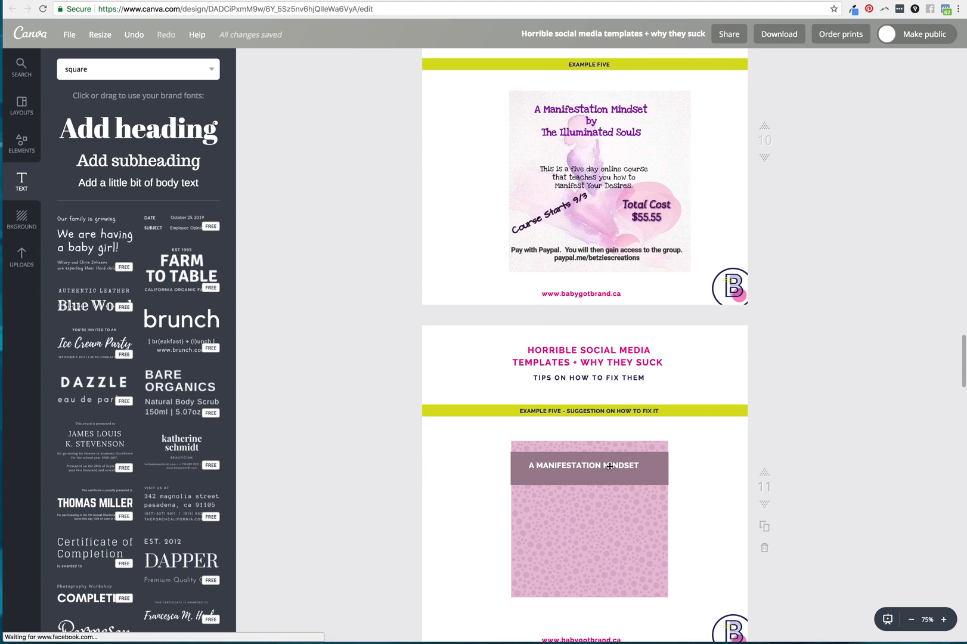
pyautogui.moveTo(611, 470); pyautogui.dragTo(612, 470)
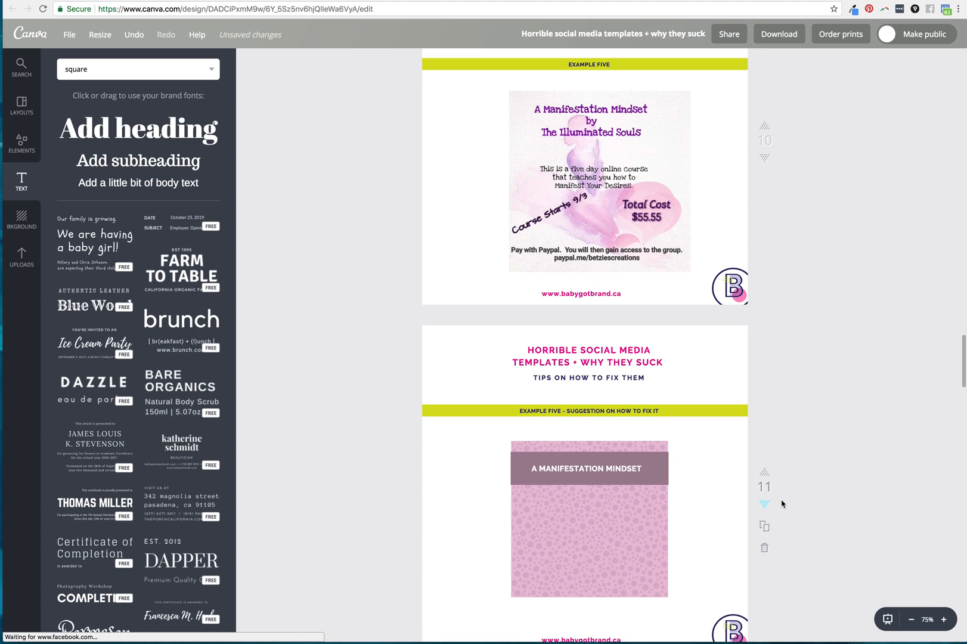
# Step: Add a second body text box below the band reading "a 5 day course to learn manifesting"
pyautogui.click(137, 186)
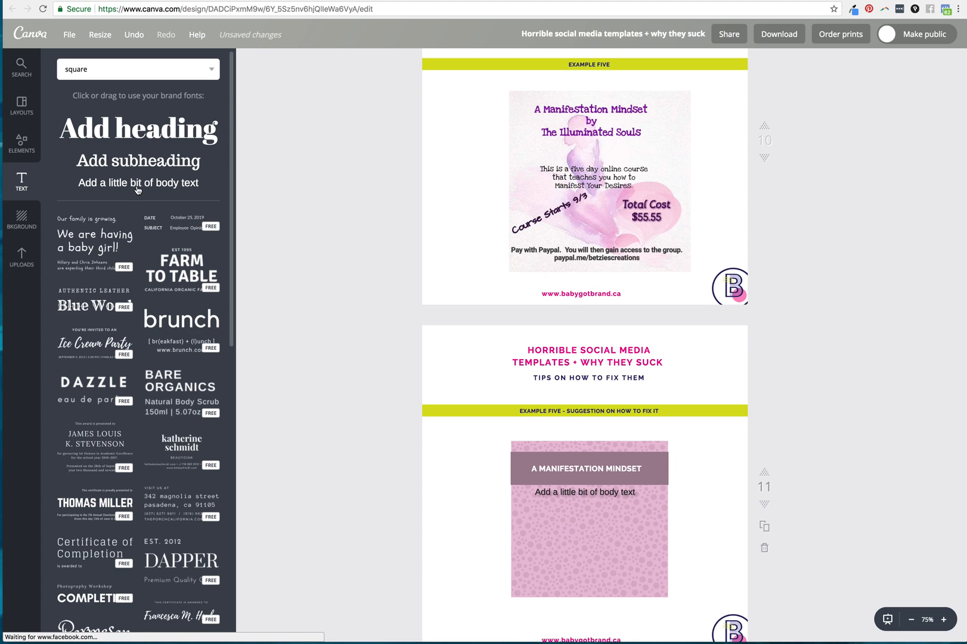
pyautogui.write('a')
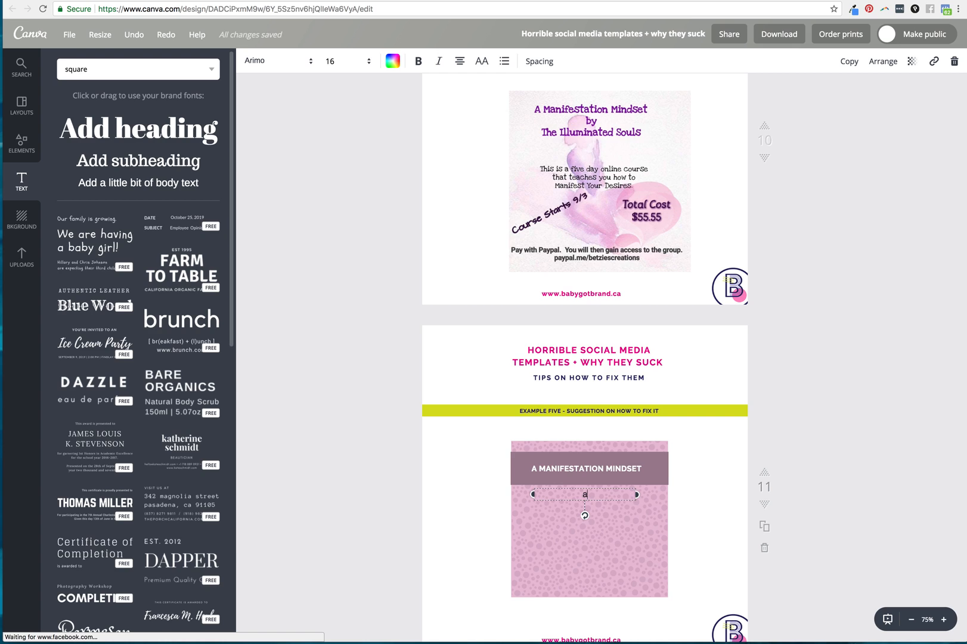
pyautogui.write(' 5 day course to learn manifestat')
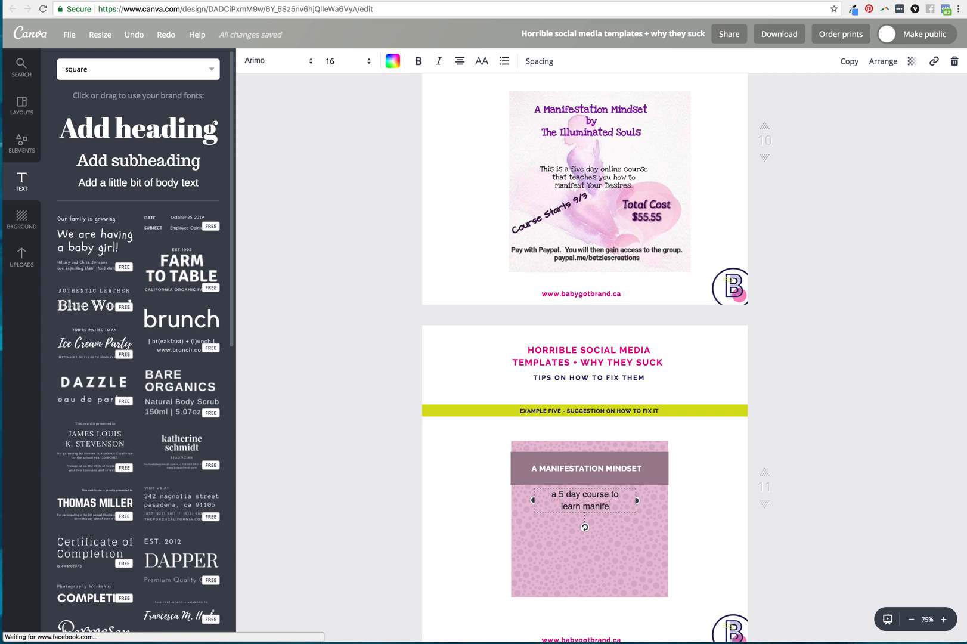
pyautogui.press('BackSpace')
pyautogui.press('BackSpace')
pyautogui.write('ing')
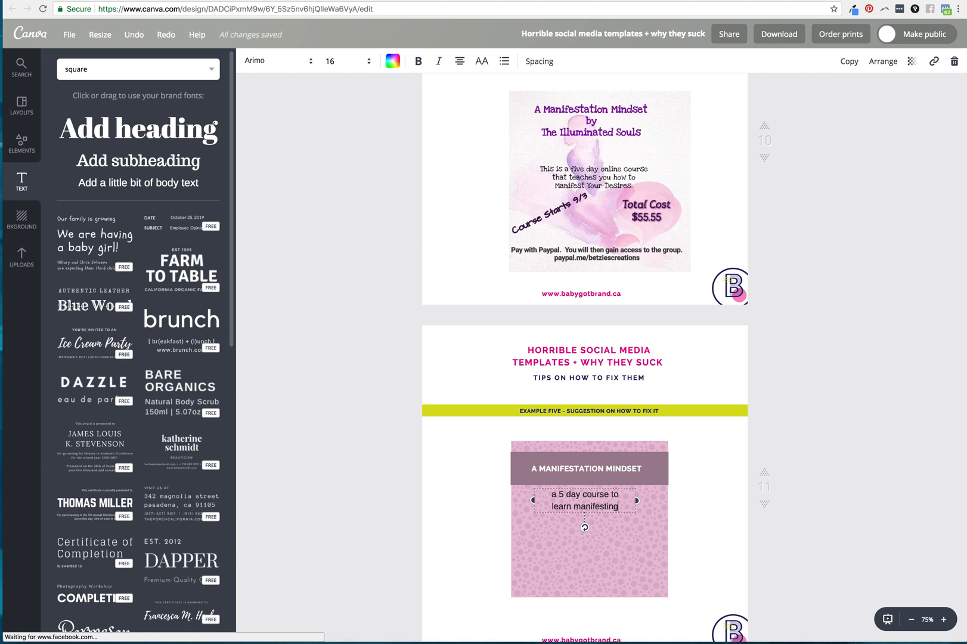
# Step: Browse the fonts for the "a 5 day course to learn manifesting" text and set it in Abril Fatface
pyautogui.click(260, 64)
pyautogui.scroll(-10, 324, 346)
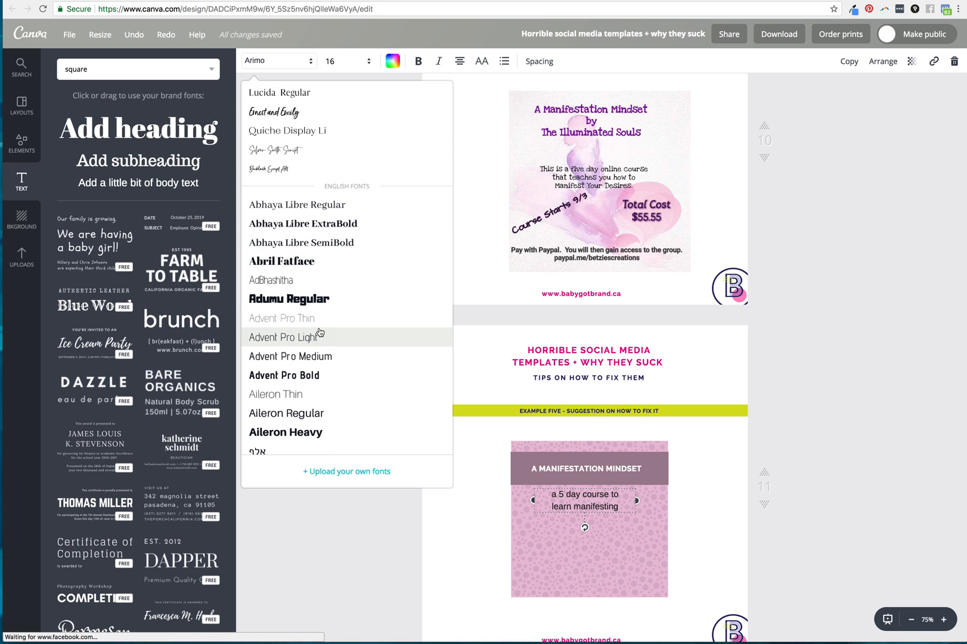
pyautogui.scroll(-7, 319, 332)
pyautogui.scroll(-5, 320, 332)
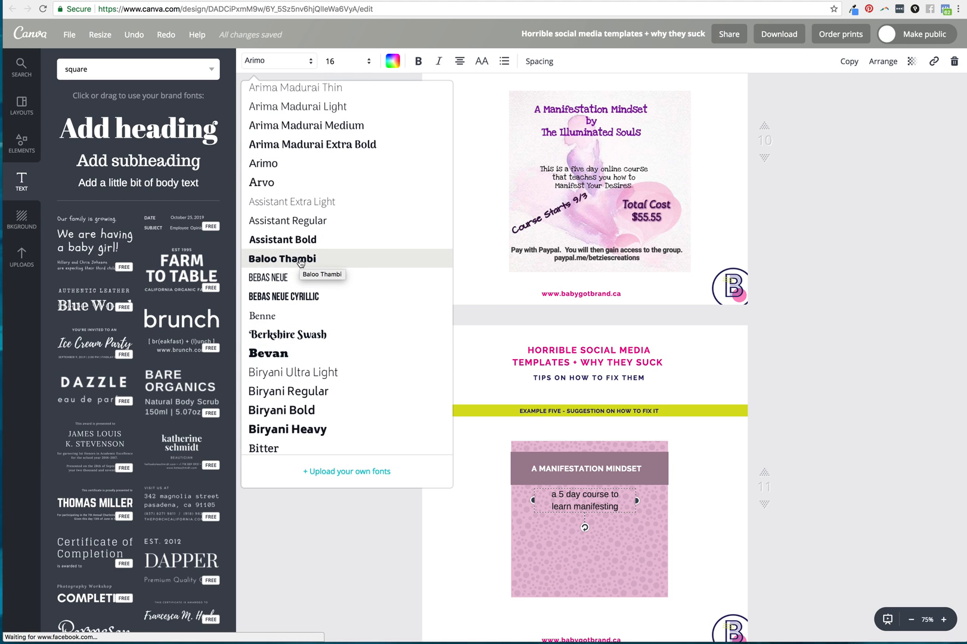
pyautogui.scroll(6, 300, 262)
pyautogui.scroll(6, 301, 263)
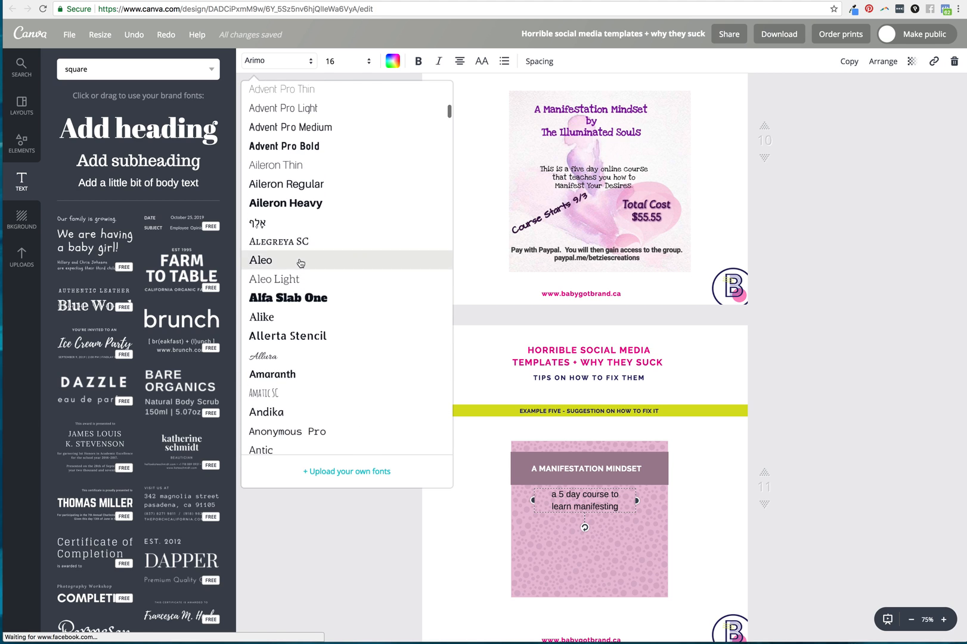
pyautogui.scroll(-2, 300, 263)
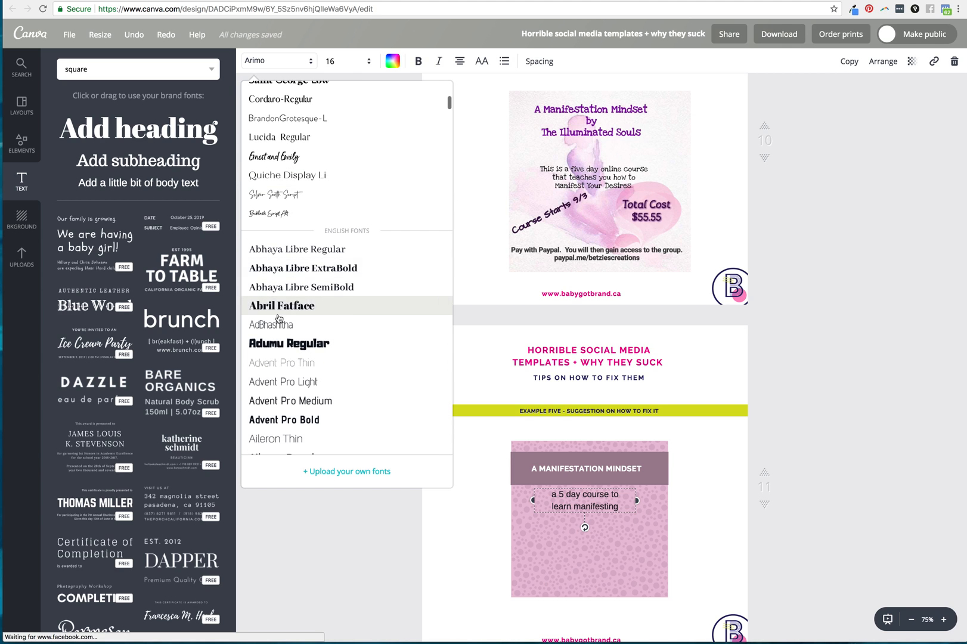
pyautogui.click(280, 305)
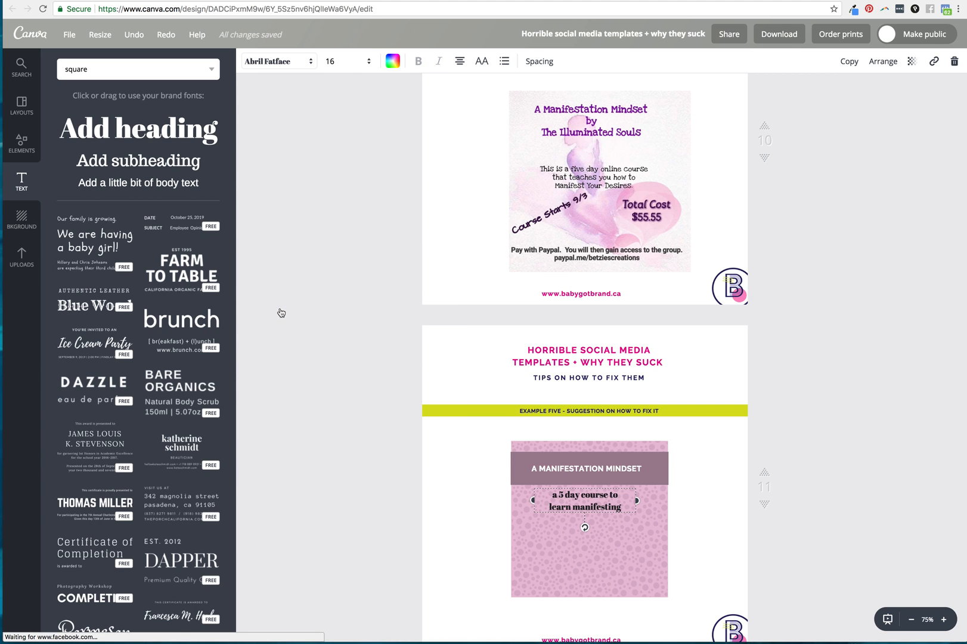
pyautogui.click(274, 62)
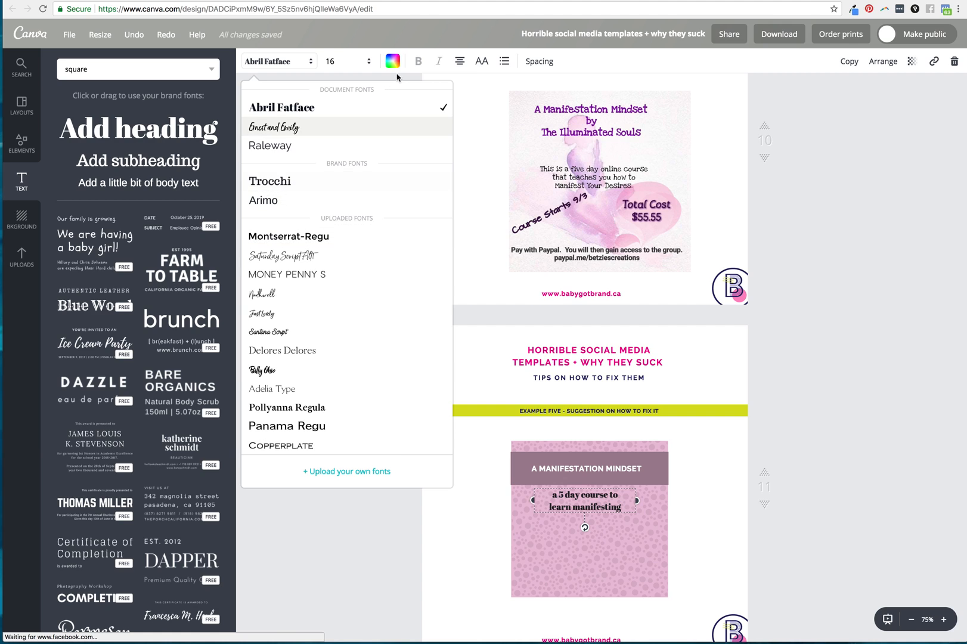
# Step: Set the course text to size 21 and make its text box slightly narrower
pyautogui.click(540, 61)
pyautogui.click(348, 62)
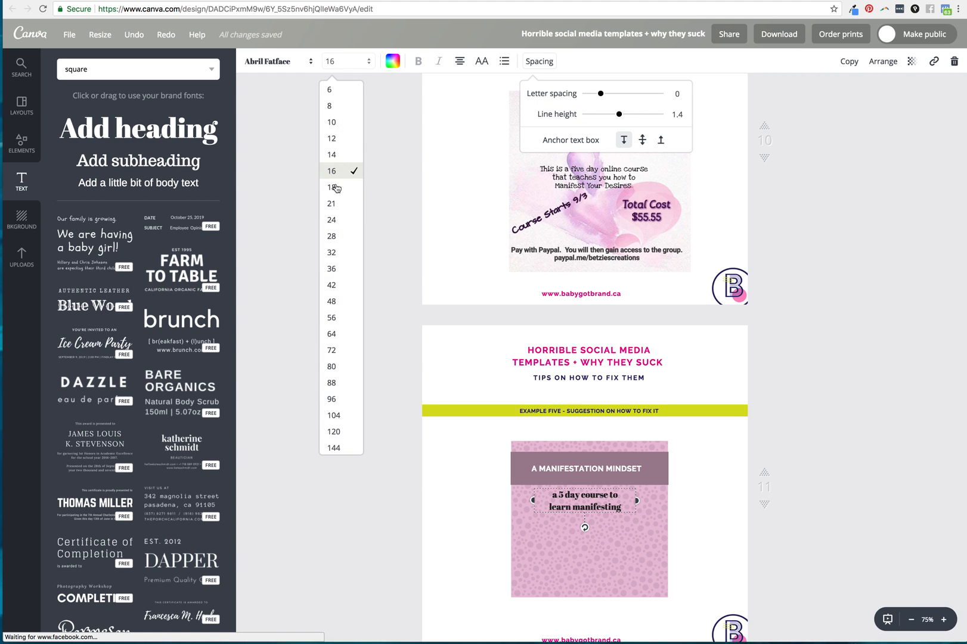
pyautogui.click(332, 204)
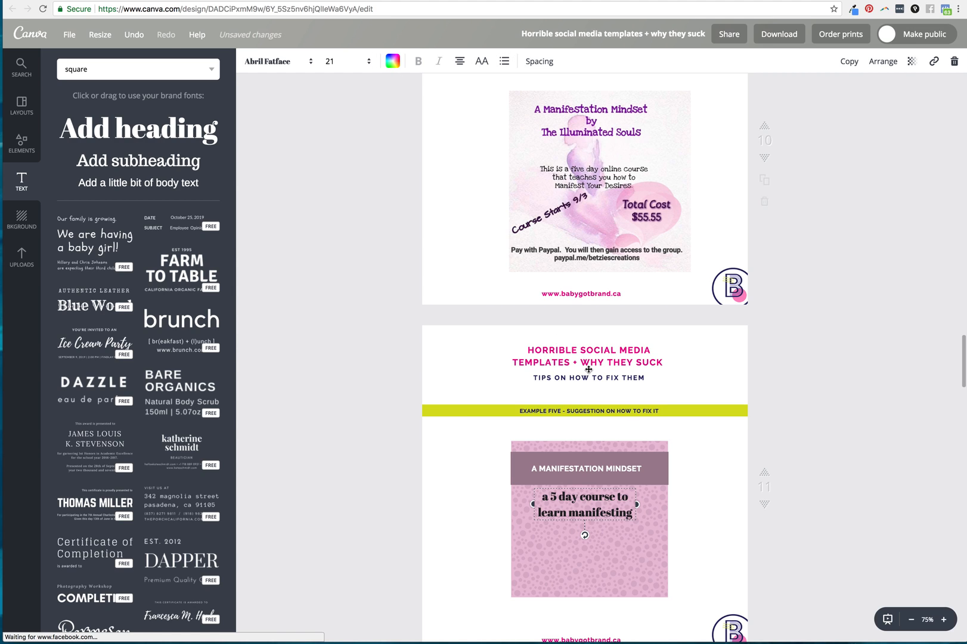
pyautogui.moveTo(639, 506); pyautogui.dragTo(627, 504)
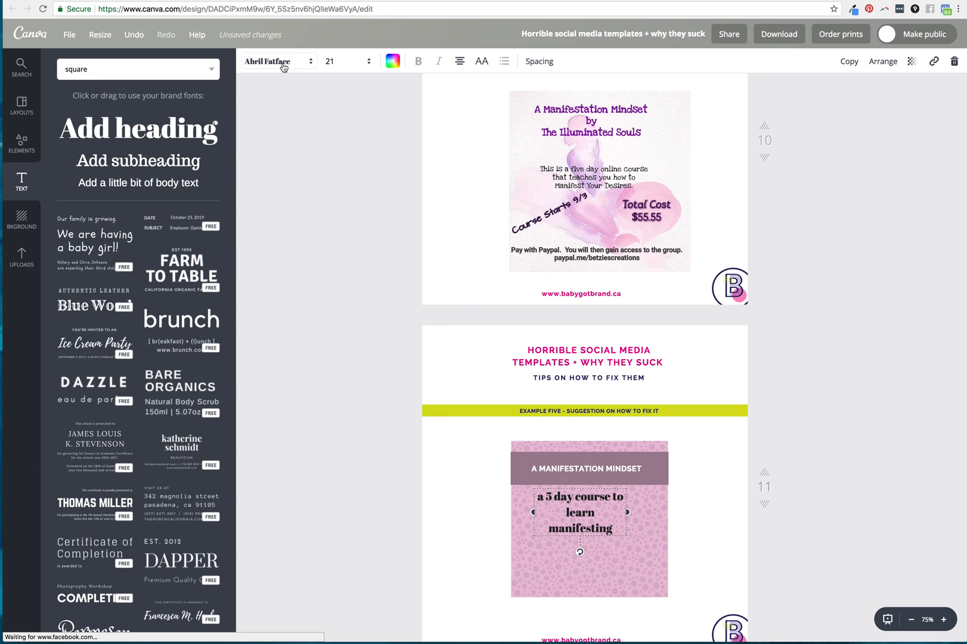
# Step: Set the course text in bold Raleway and widen its box so the wording fits on two lines
pyautogui.click(283, 67)
pyautogui.click(275, 148)
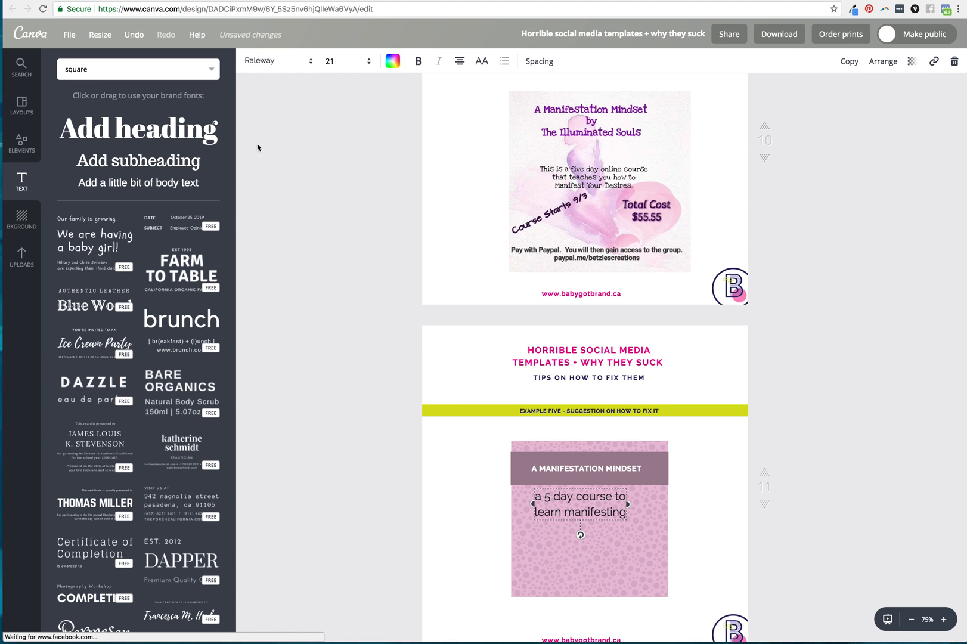
pyautogui.click(420, 61)
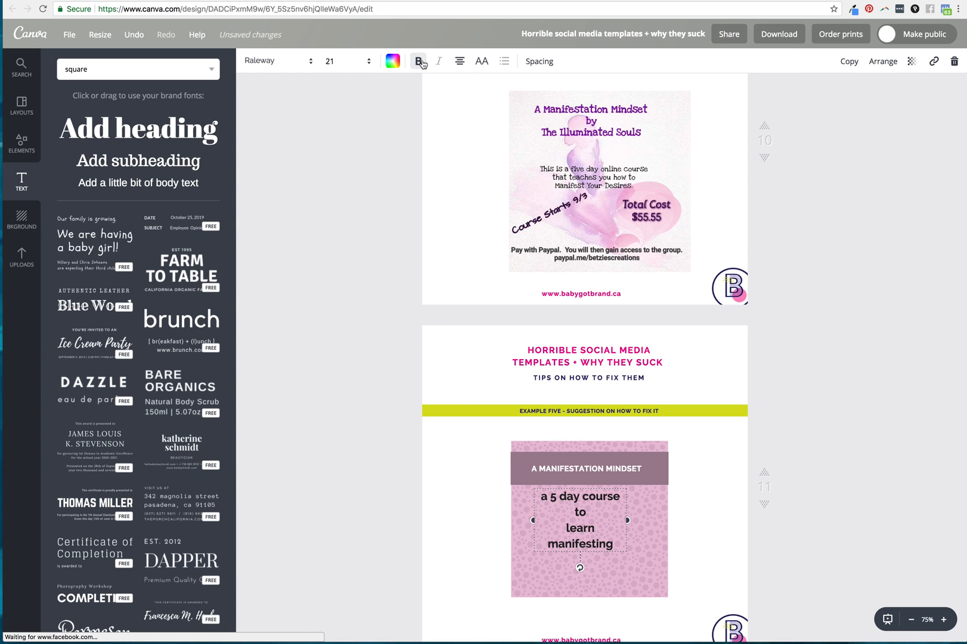
pyautogui.moveTo(627, 521); pyautogui.dragTo(655, 519)
pyautogui.moveTo(592, 501); pyautogui.dragTo(593, 512)
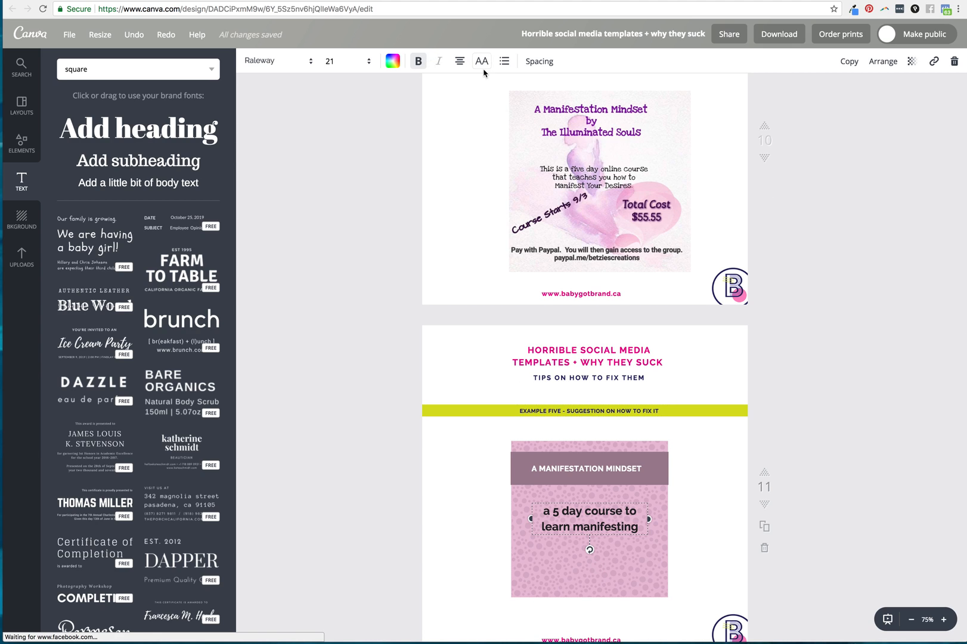
# Step: Try to make the course text uppercase and replace the digit with "FIVE", and undo these edits
pyautogui.click(482, 62)
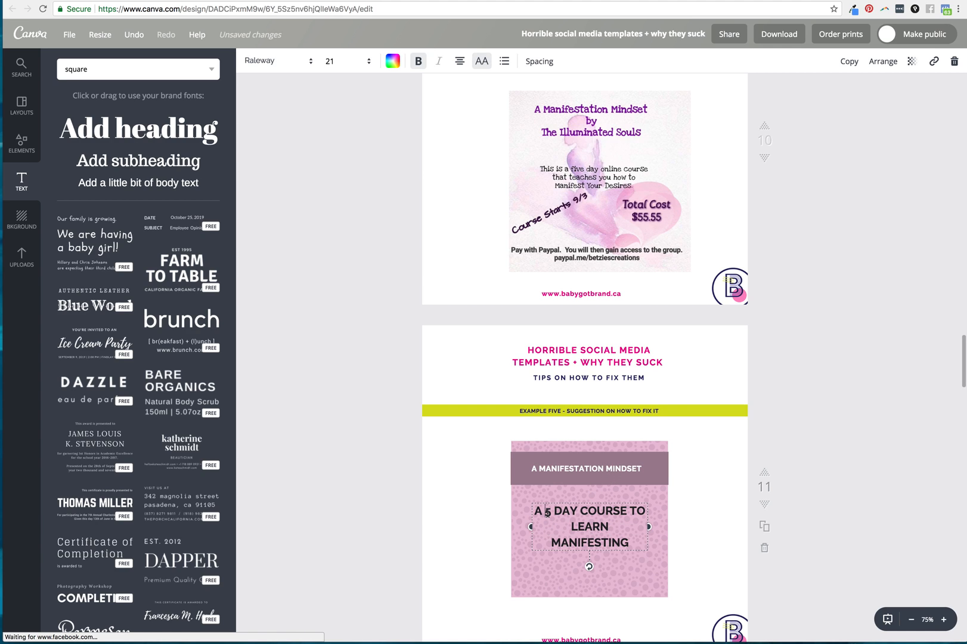
pyautogui.click(543, 512)
pyautogui.press('BackSpace')
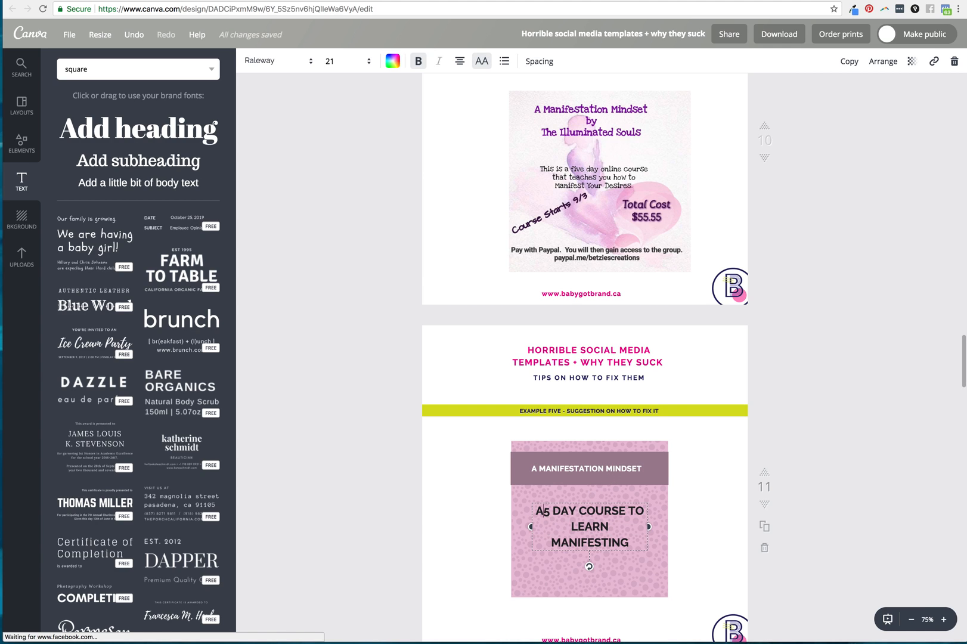
pyautogui.moveTo(522, 508); pyautogui.dragTo(630, 544)
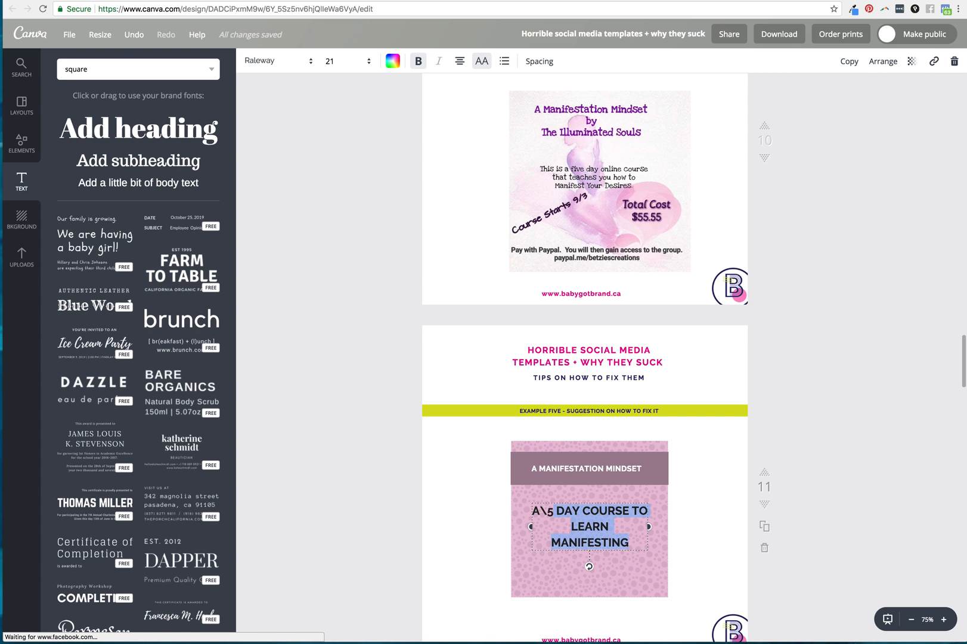
pyautogui.write('FIVE')
pyautogui.press('BackSpace')
pyautogui.press('BackSpace')
pyautogui.press('BackSpace')
pyautogui.press('BackSpace')
pyautogui.press('BackSpace')
pyautogui.press('BackSpace')
pyautogui.press('BackSpace')
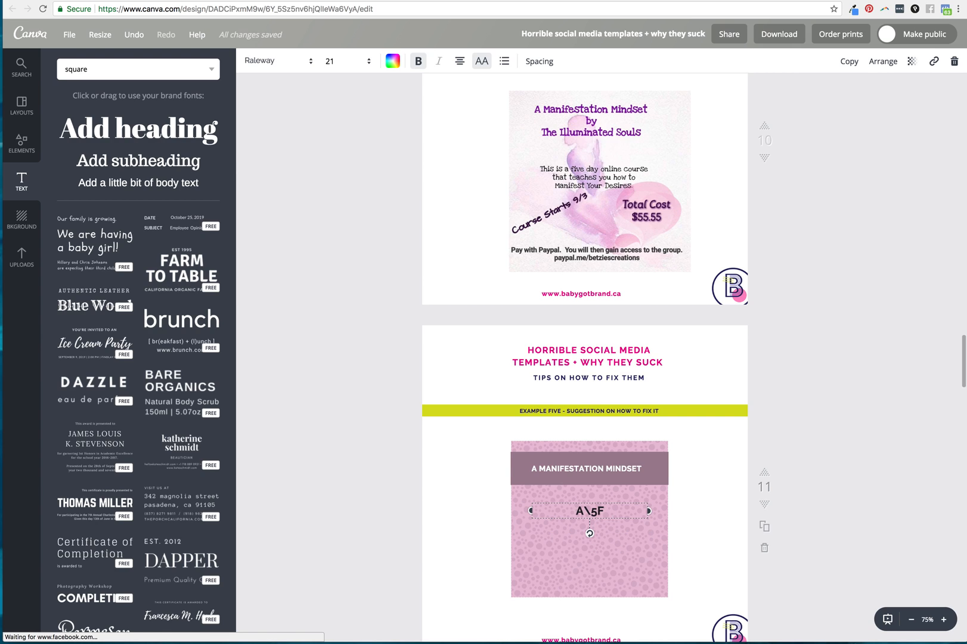
pyautogui.click(135, 37)
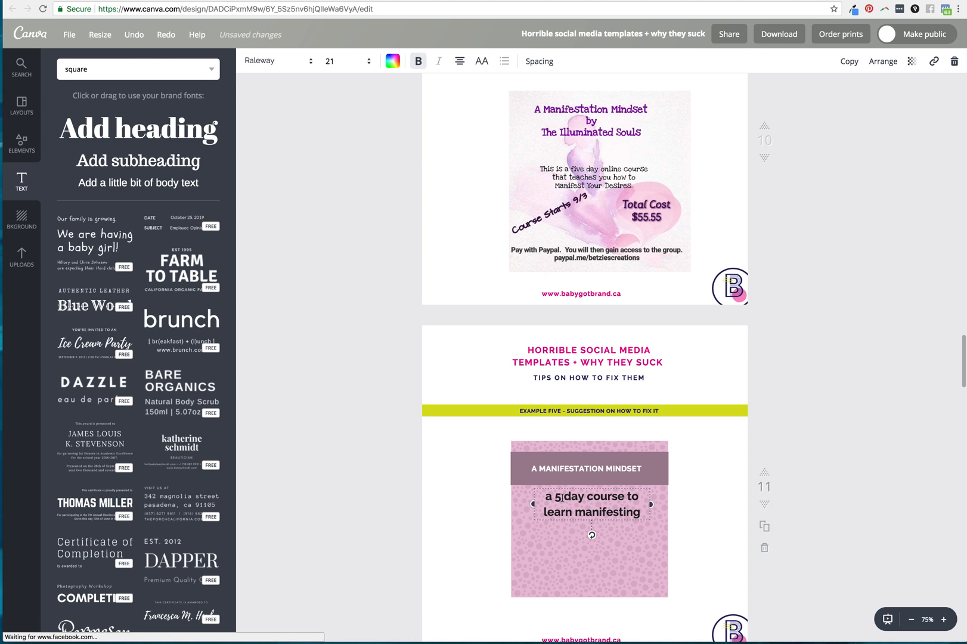
# Step: Replace "a 5" with "five" in the course text and make the whole text uppercase
pyautogui.write('five')
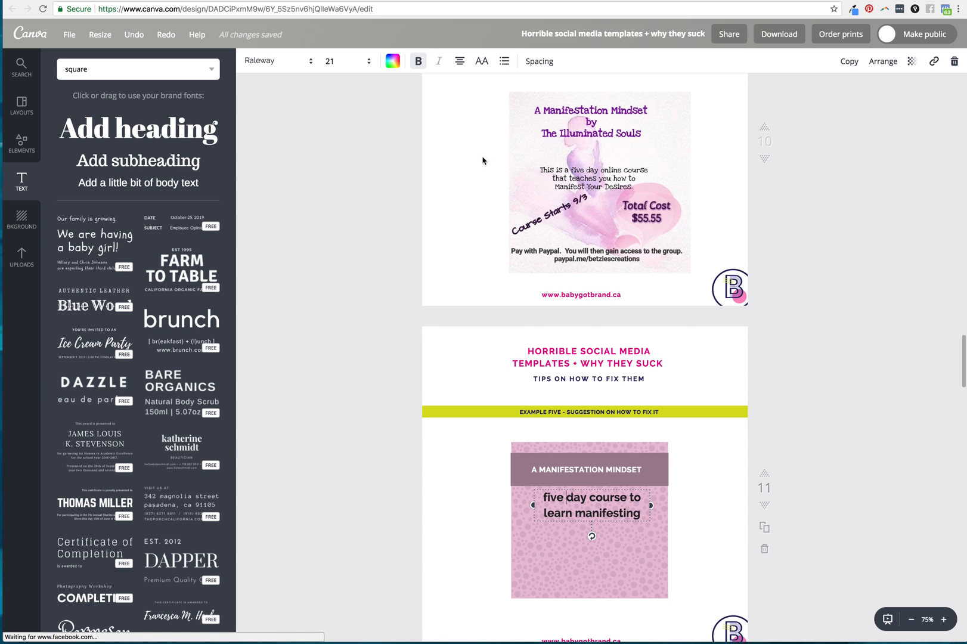
pyautogui.click(482, 62)
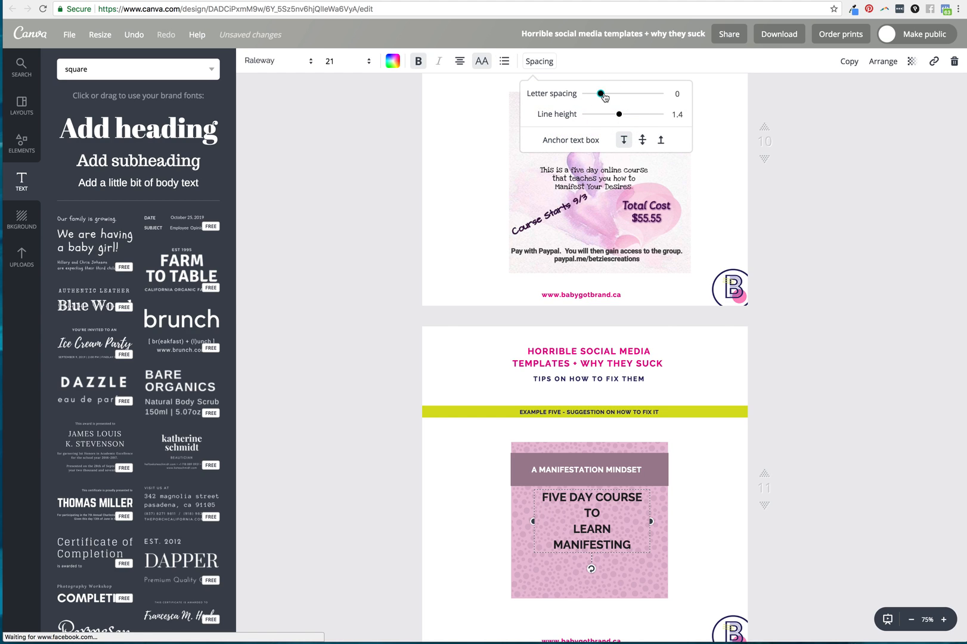
# Step: Set the course text's letter spacing to 80 and its line height to 1.19
pyautogui.moveTo(601, 94); pyautogui.dragTo(606, 93)
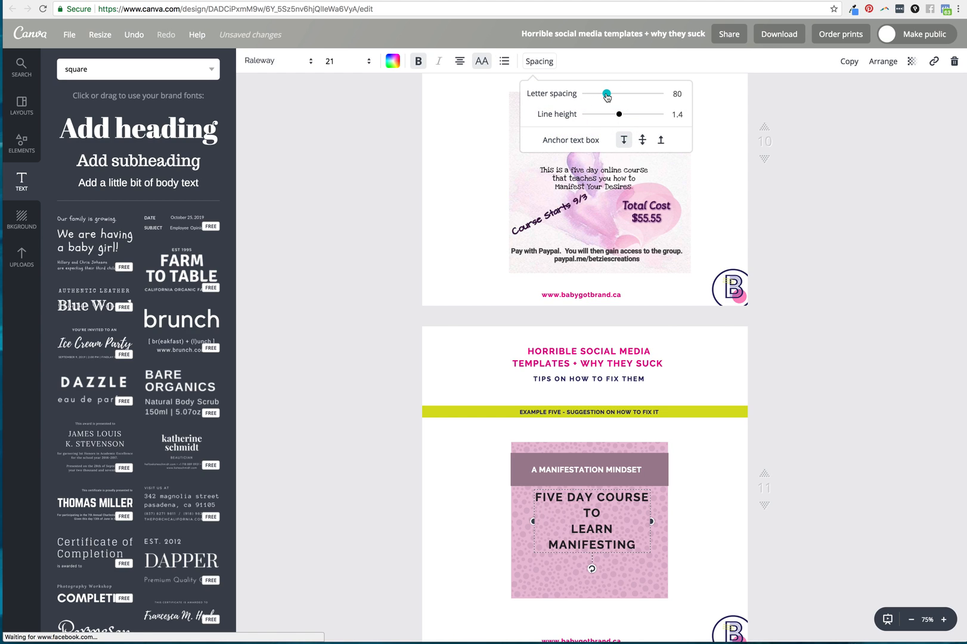
pyautogui.click(543, 64)
pyautogui.moveTo(613, 115); pyautogui.dragTo(612, 115)
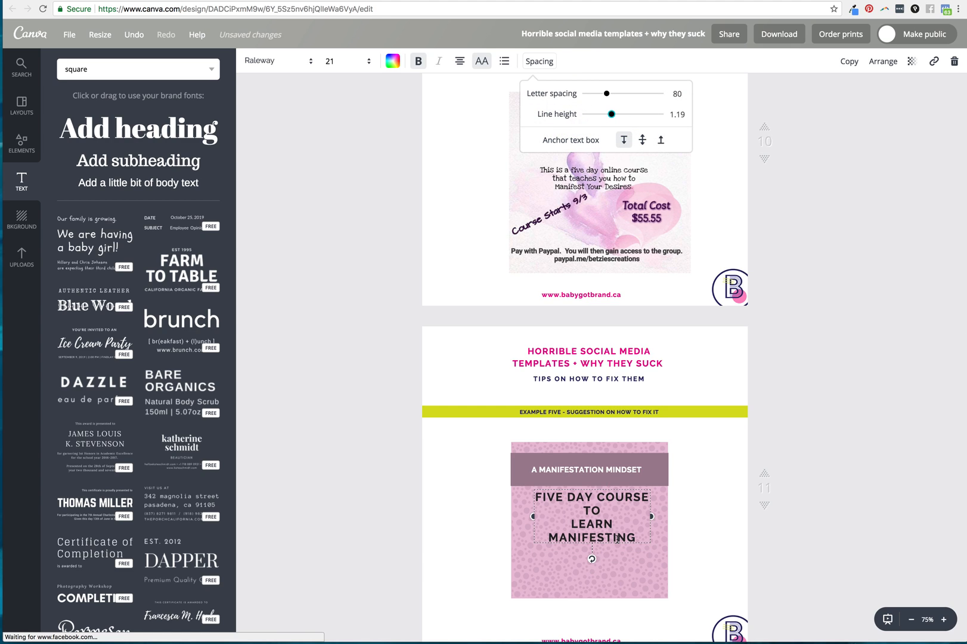
# Step: Remove the line break before "LEARN" and move the course text lower, centred on the pink square
pyautogui.click(569, 526)
pyautogui.press('BackSpace')
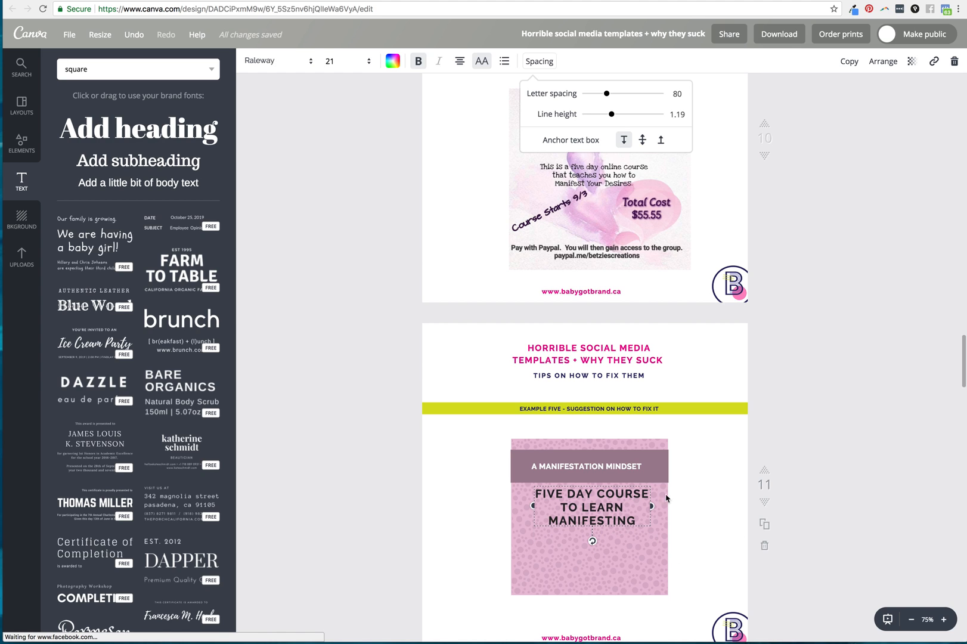
pyautogui.click(667, 498)
pyautogui.moveTo(592, 502); pyautogui.dragTo(592, 518)
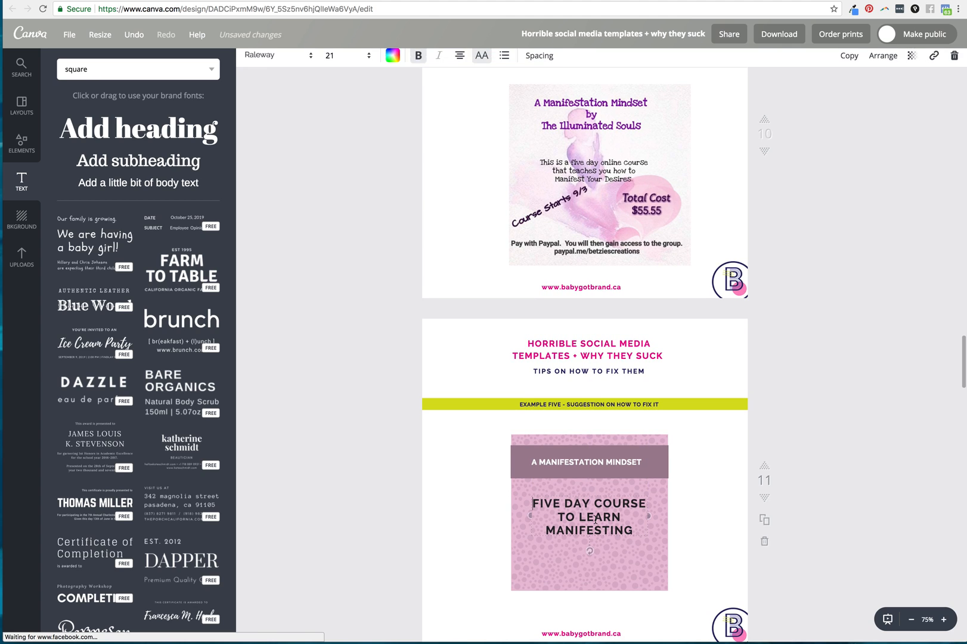
# Step: Set the course text to size 18 and colour it dark grey with code 393939
pyautogui.click(328, 62)
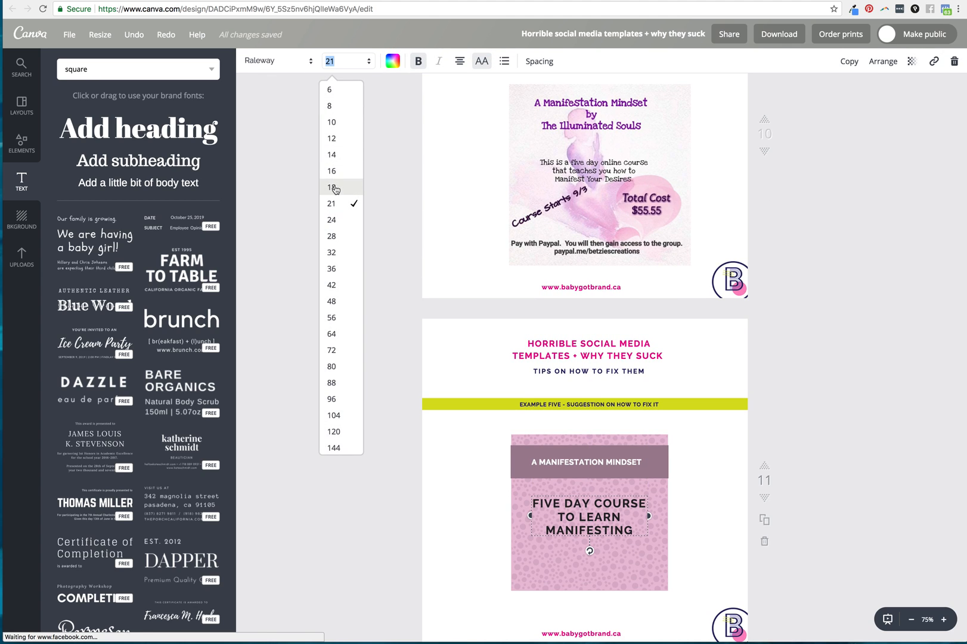
pyautogui.click(333, 188)
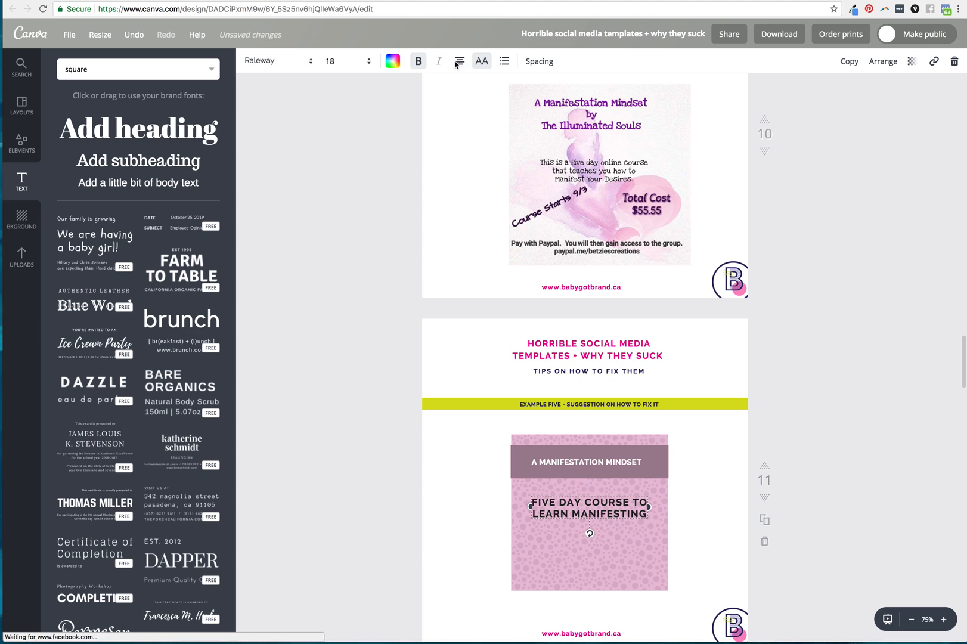
pyautogui.click(390, 62)
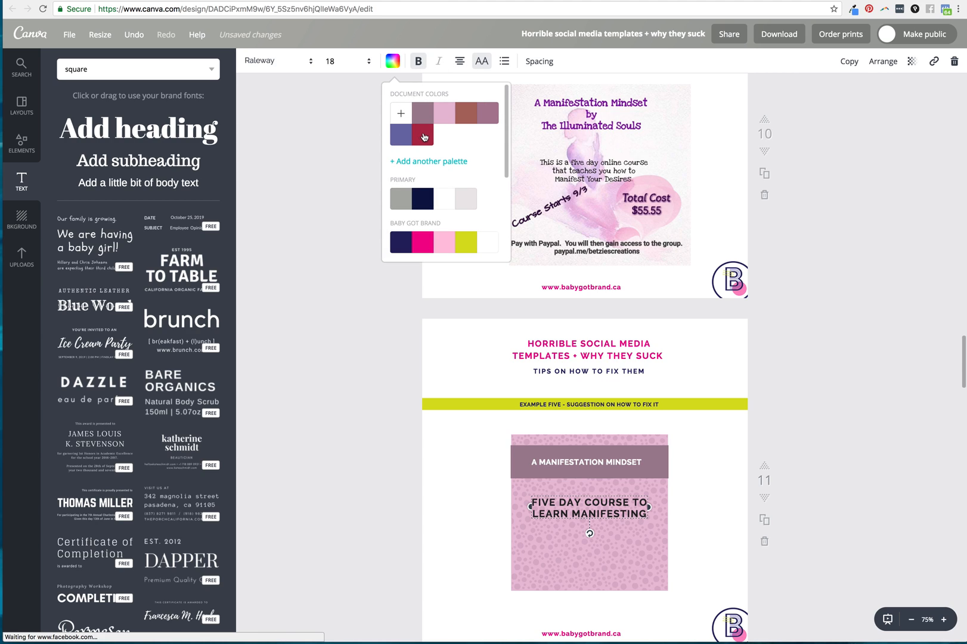
pyautogui.click(445, 203)
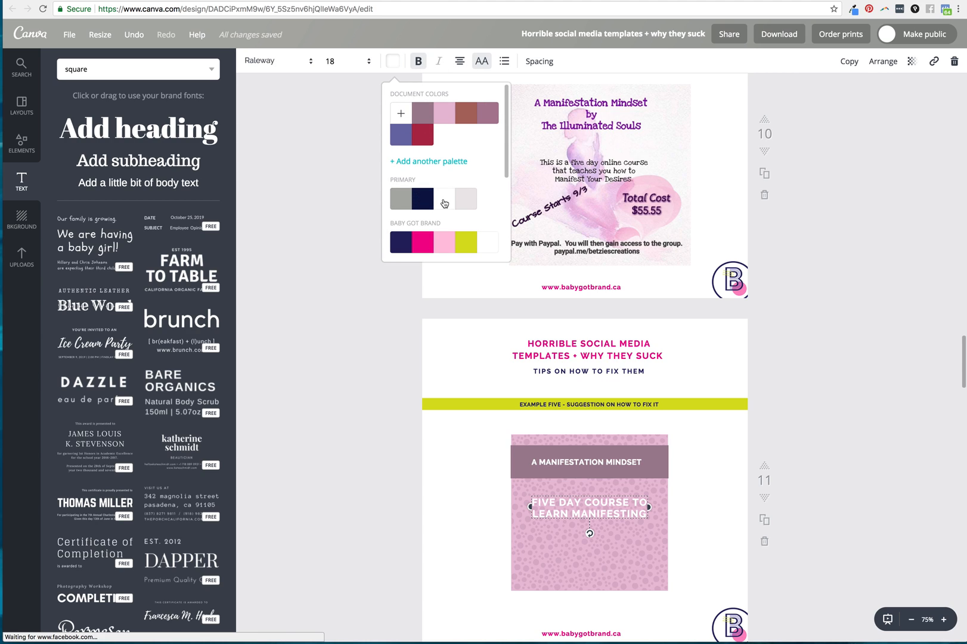
pyautogui.click(401, 113)
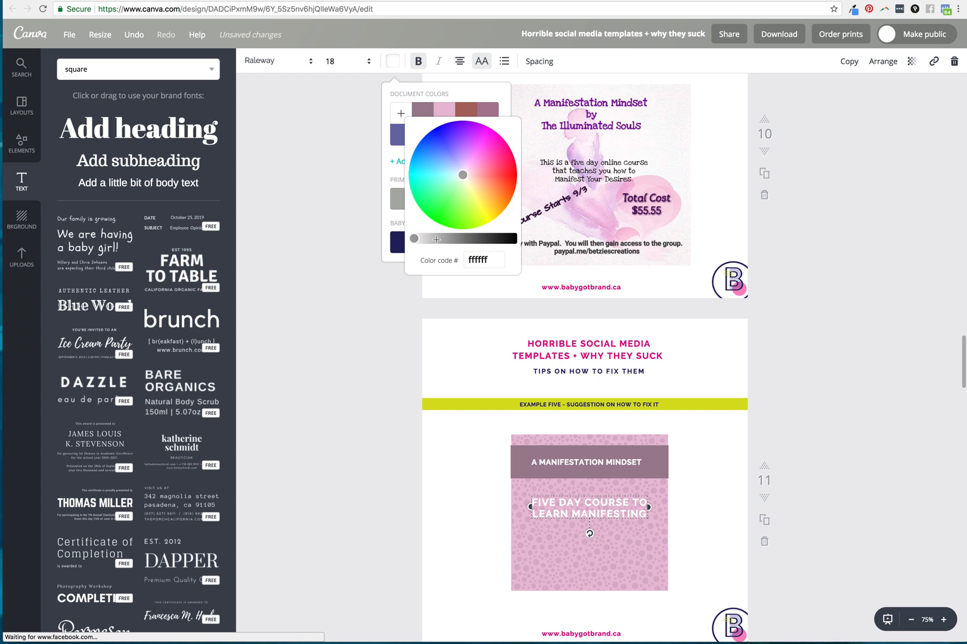
pyautogui.moveTo(414, 239); pyautogui.dragTo(489, 239)
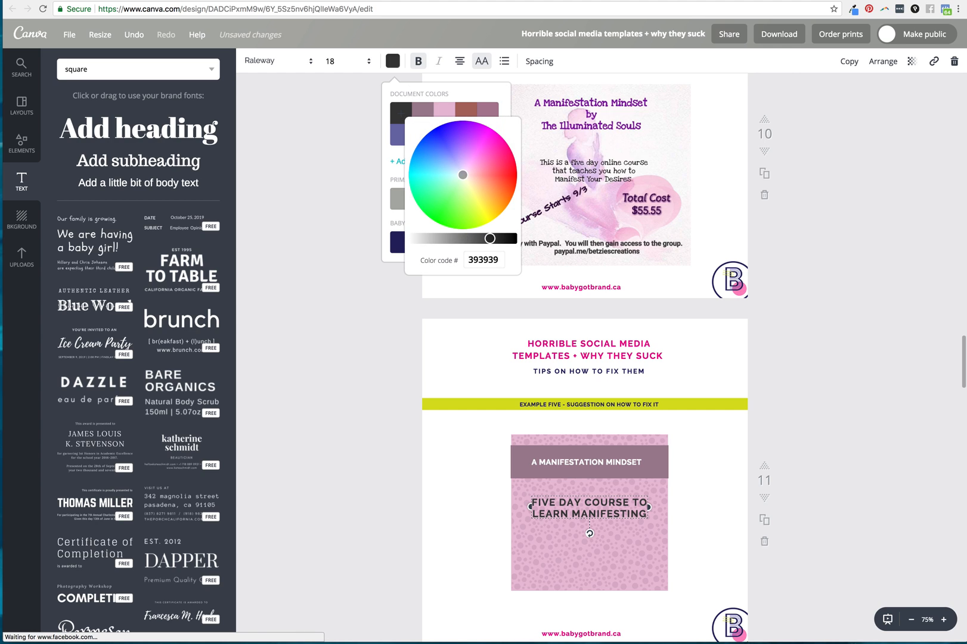
pyautogui.click(850, 320)
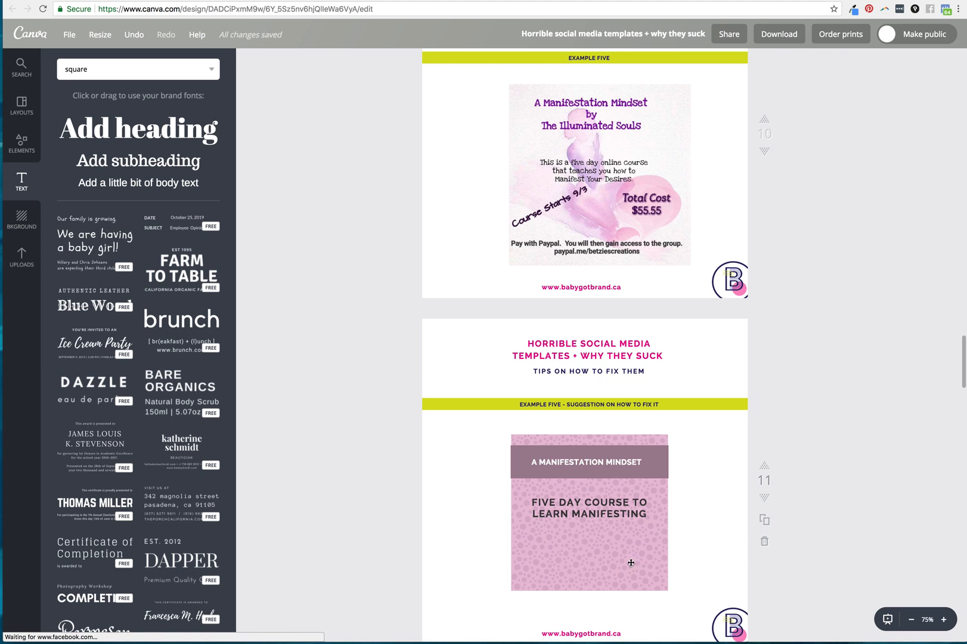
# Step: Search for "circle", add the plain orange circle to page 11 and recolour it with the document's blue-violet
pyautogui.click(119, 69)
pyautogui.press('BackSpace')
pyautogui.write('circle')
pyautogui.press('Return')
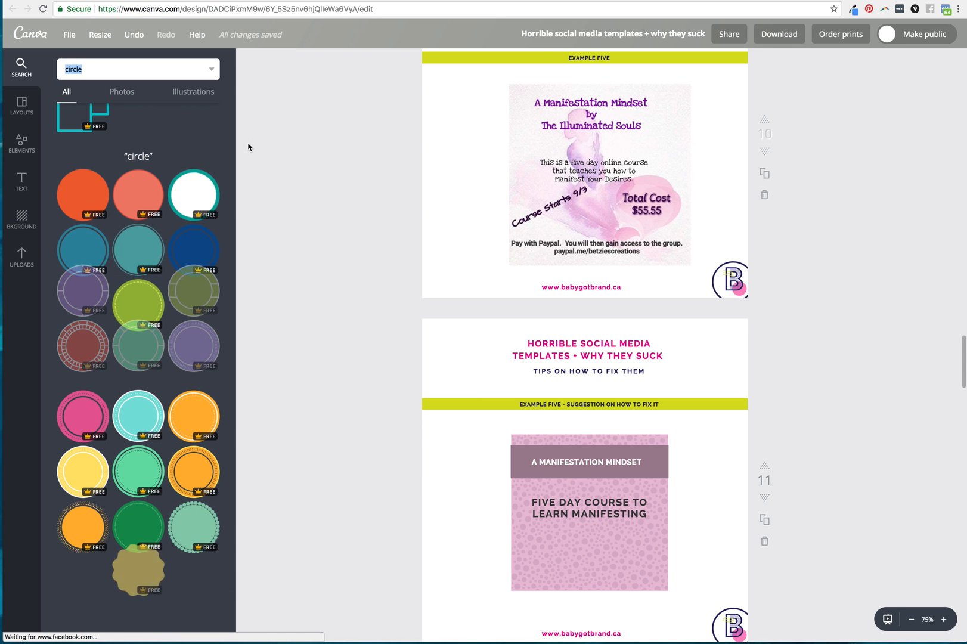
pyautogui.click(97, 198)
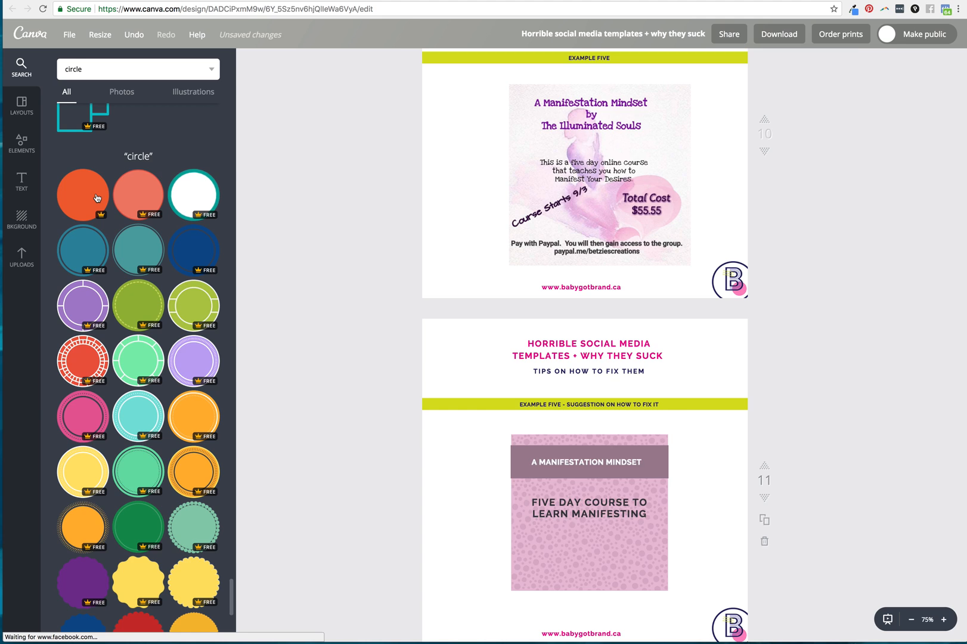
pyautogui.click(248, 60)
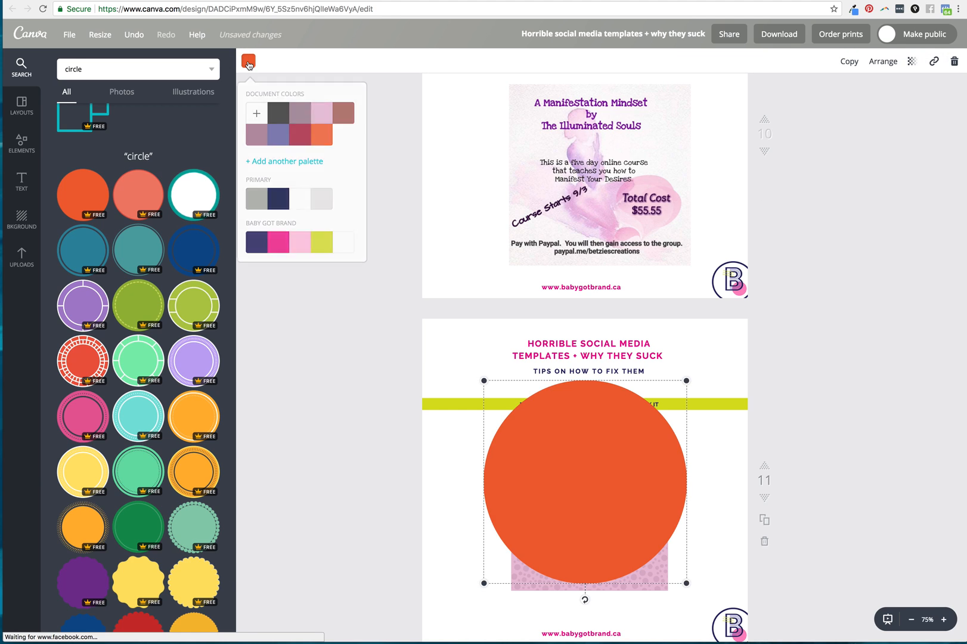
pyautogui.click(278, 134)
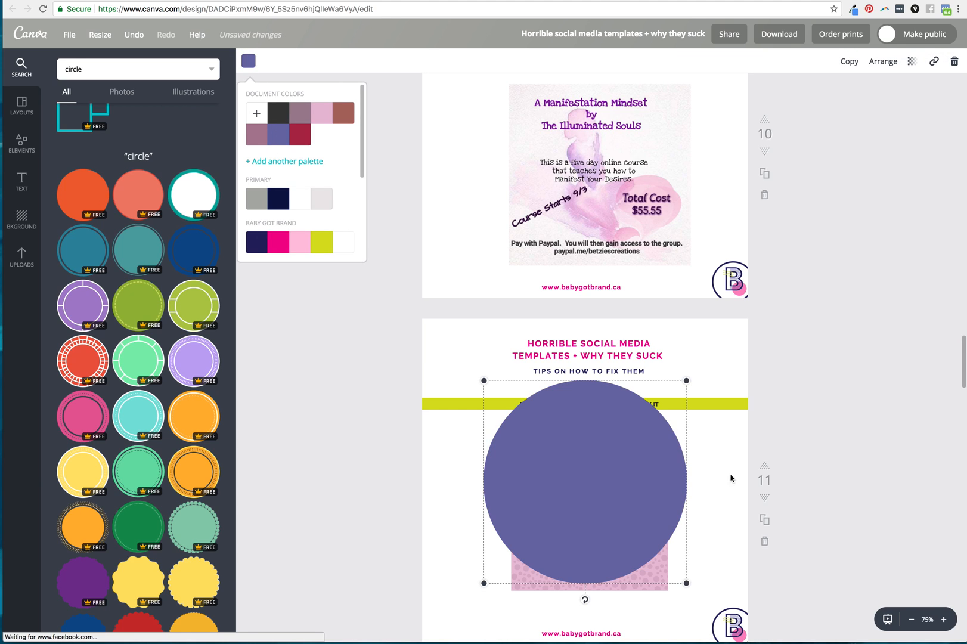
# Step: Shrink the blue-violet circle to a small badge and place it in the pink square's lower-right corner
pyautogui.moveTo(686, 380); pyautogui.dragTo(595, 472)
pyautogui.moveTo(557, 517); pyautogui.dragTo(519, 565)
pyautogui.moveTo(662, 586); pyautogui.dragTo(656, 580)
pyautogui.moveTo(661, 552)
pyautogui.mouseDown()
pyautogui.moveTo(664, 575)
pyautogui.moveTo(654, 568)
pyautogui.mouseUp()
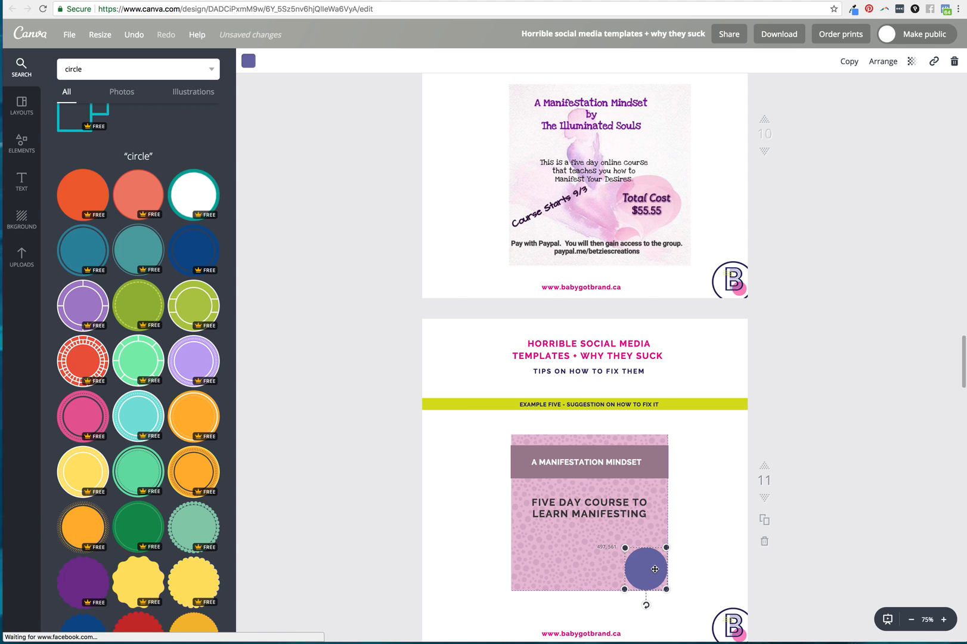
# Step: Duplicate the mauve heading band and place the copy as a thinner strip across the lower part of the pink square
pyautogui.moveTo(654, 569)
pyautogui.mouseDown()
pyautogui.moveTo(586, 558)
pyautogui.moveTo(651, 568)
pyautogui.mouseUp()
pyautogui.click(521, 453)
pyautogui.click(843, 64)
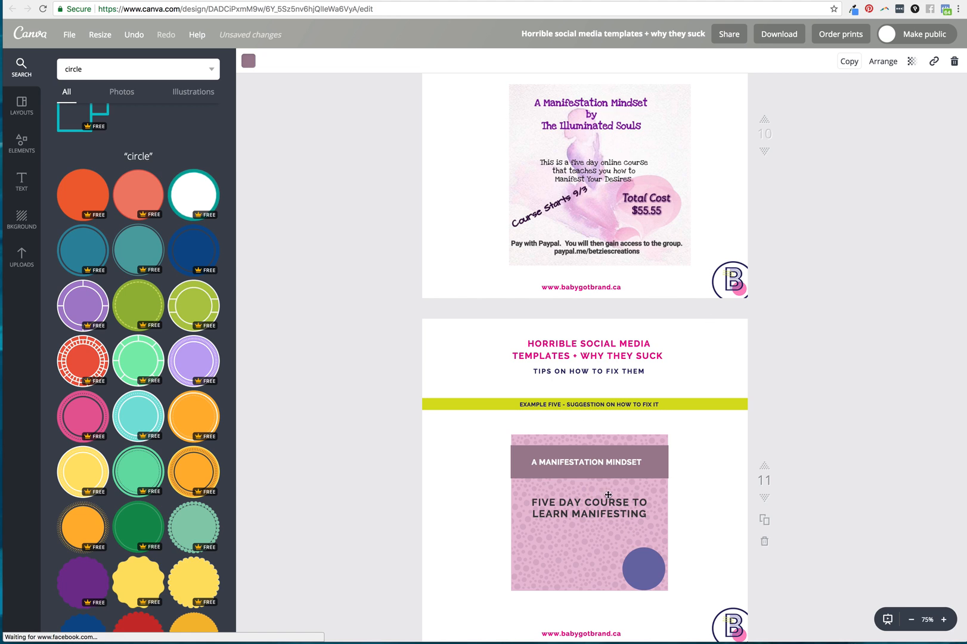
pyautogui.moveTo(549, 477); pyautogui.dragTo(590, 574)
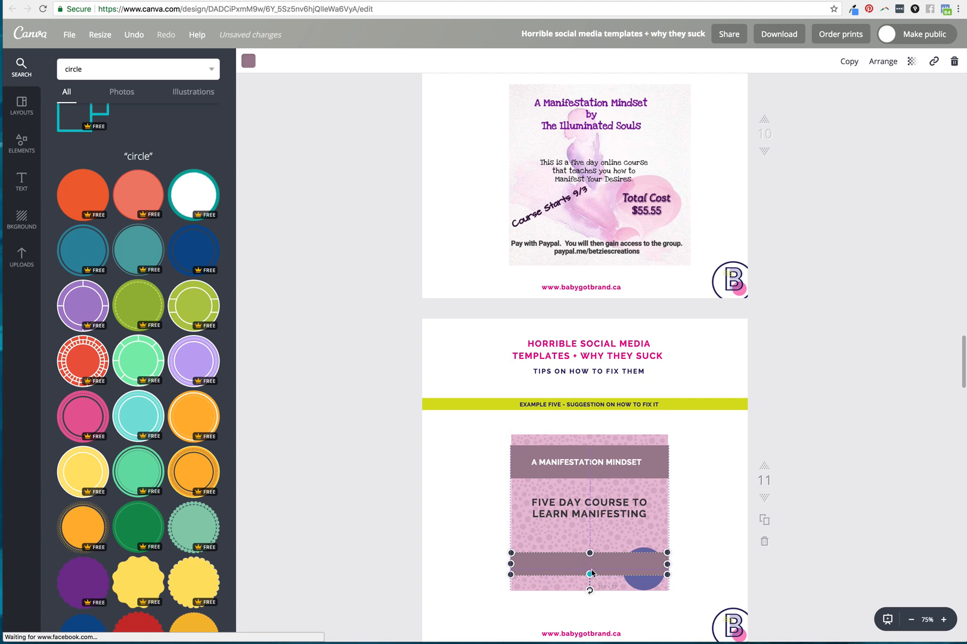
pyautogui.moveTo(667, 563); pyautogui.dragTo(669, 568)
pyautogui.moveTo(595, 560); pyautogui.dragTo(589, 571)
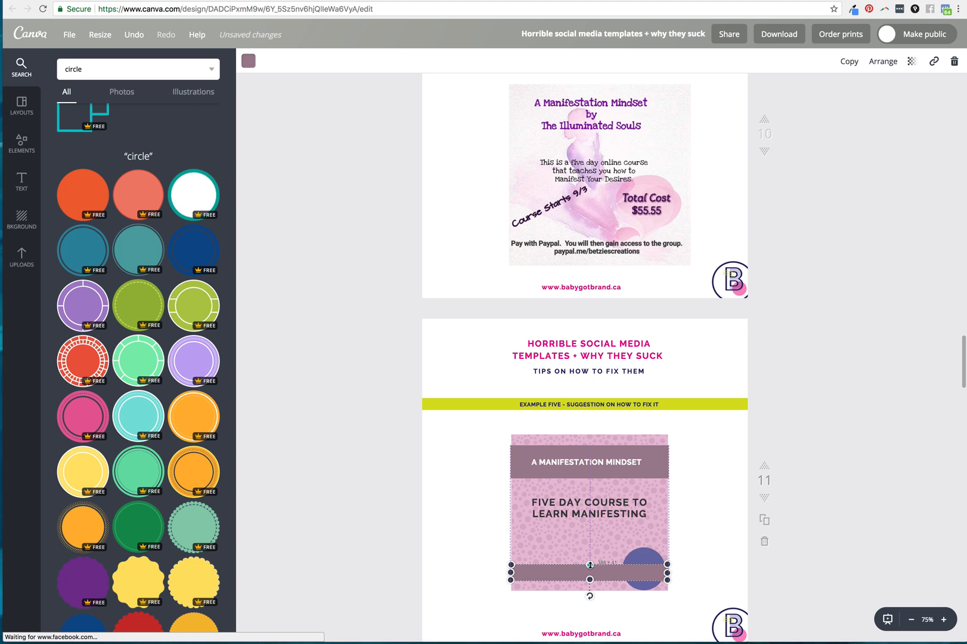
# Step: Try sending the blue-violet circle back in the layer order
pyautogui.click(660, 563)
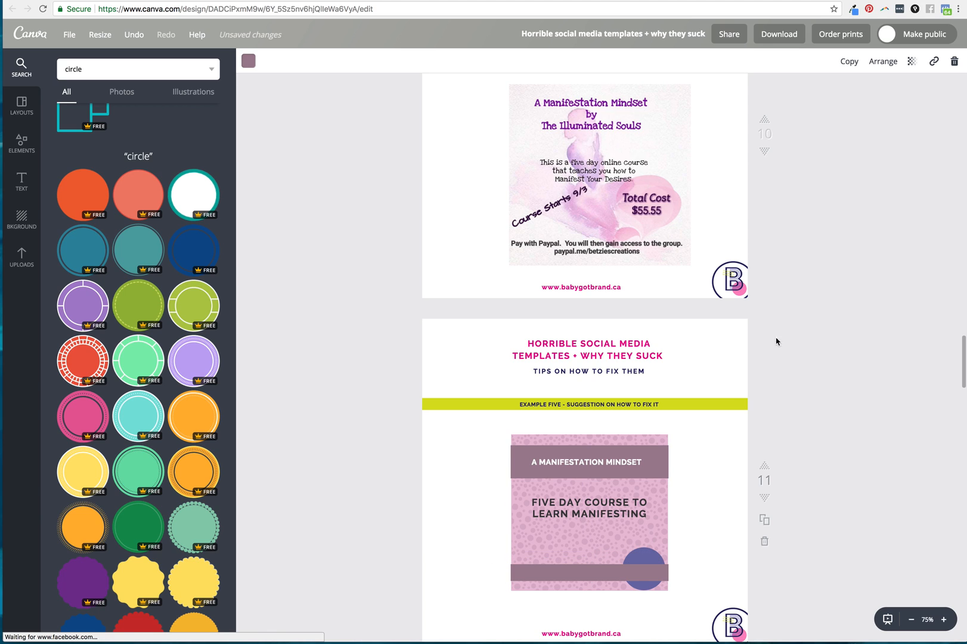
pyautogui.click(882, 62)
pyautogui.click(861, 111)
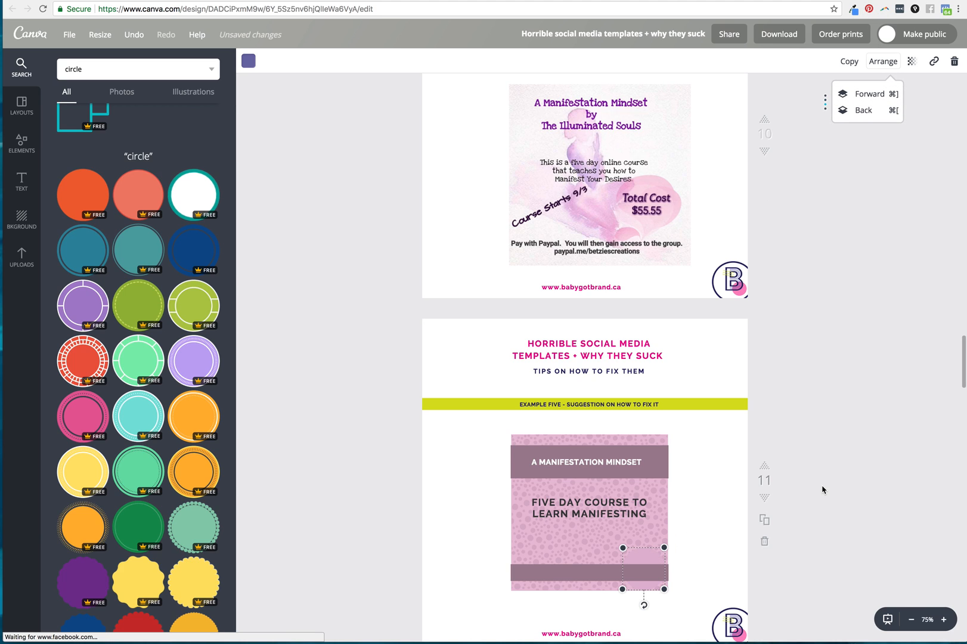
pyautogui.click(826, 539)
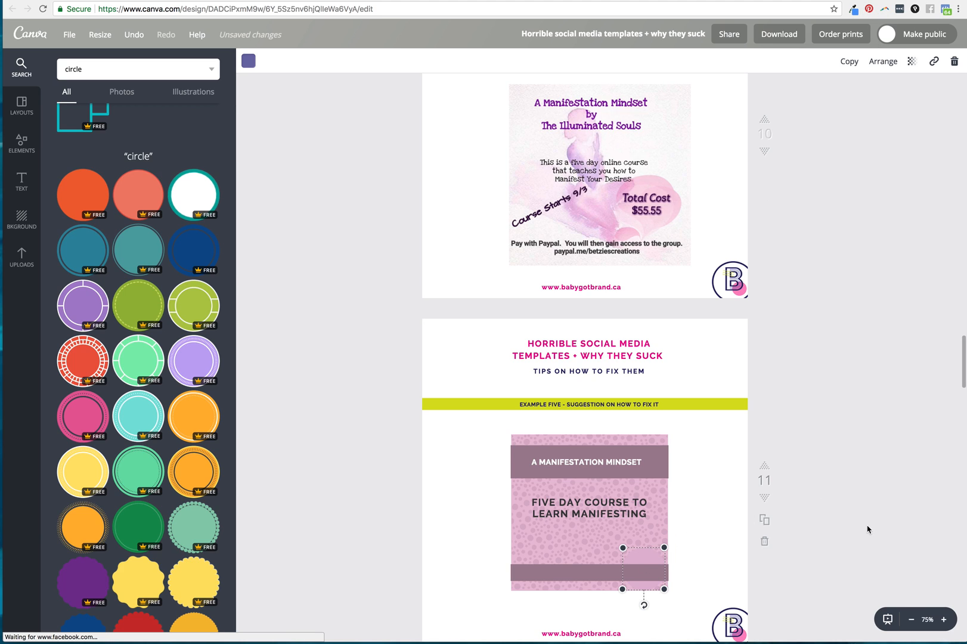
pyautogui.click(868, 529)
# Step: Send the pink square back beneath the circle and the mauve bands
pyautogui.click(647, 569)
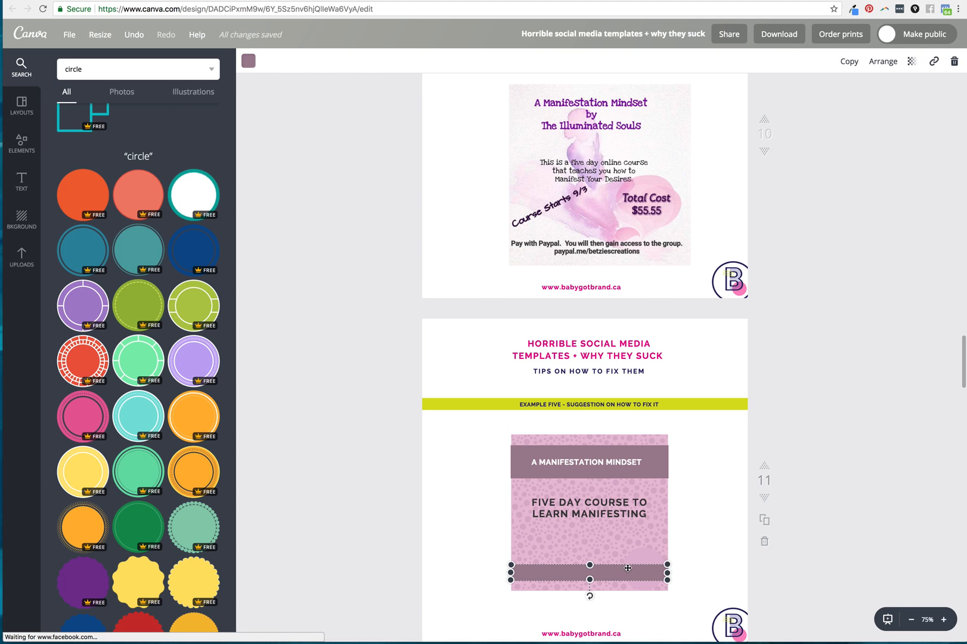
pyautogui.click(640, 552)
pyautogui.click(884, 62)
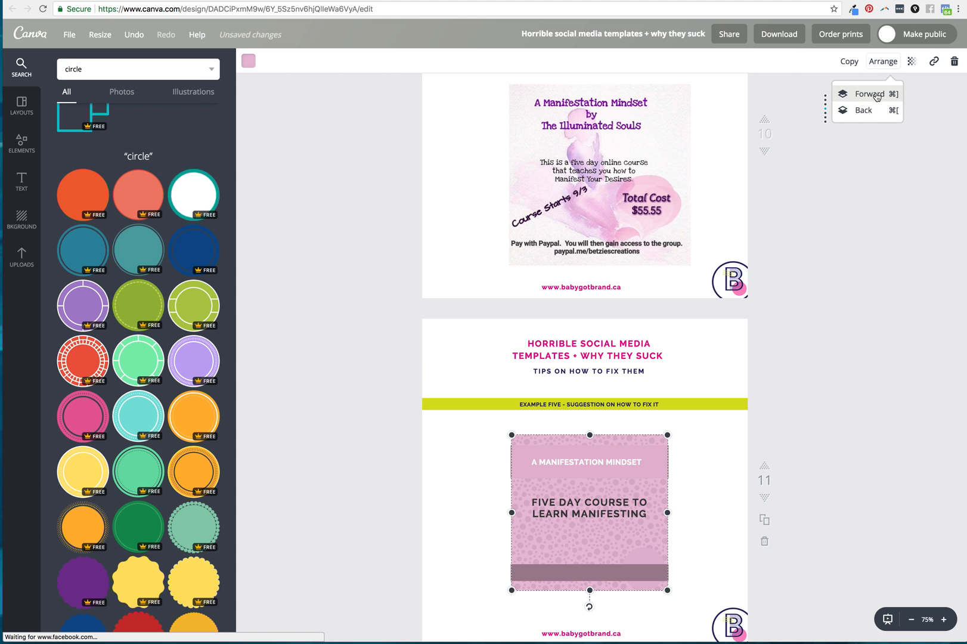
pyautogui.click(871, 110)
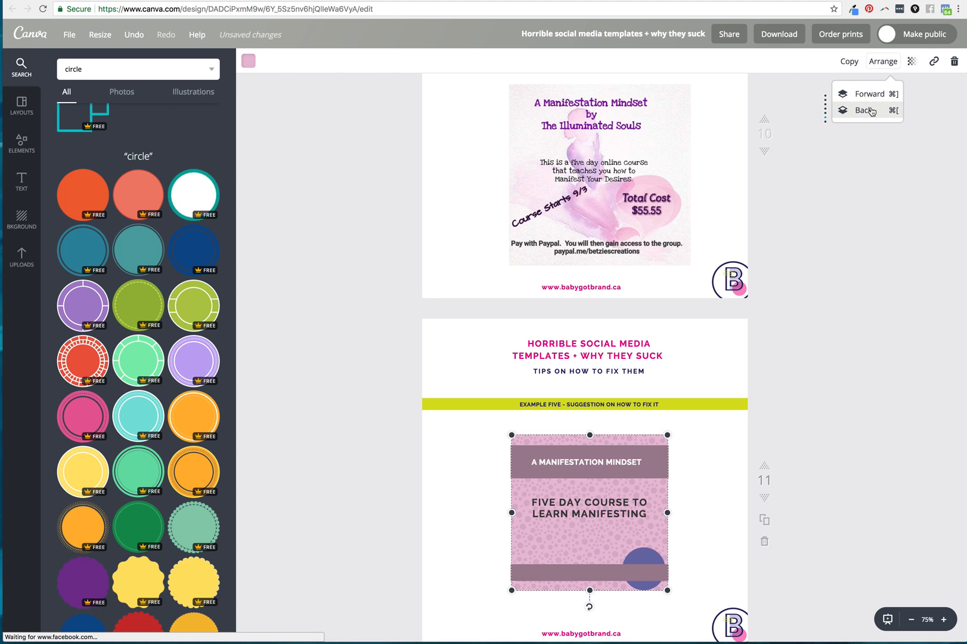
pyautogui.click(871, 110)
pyautogui.click(872, 95)
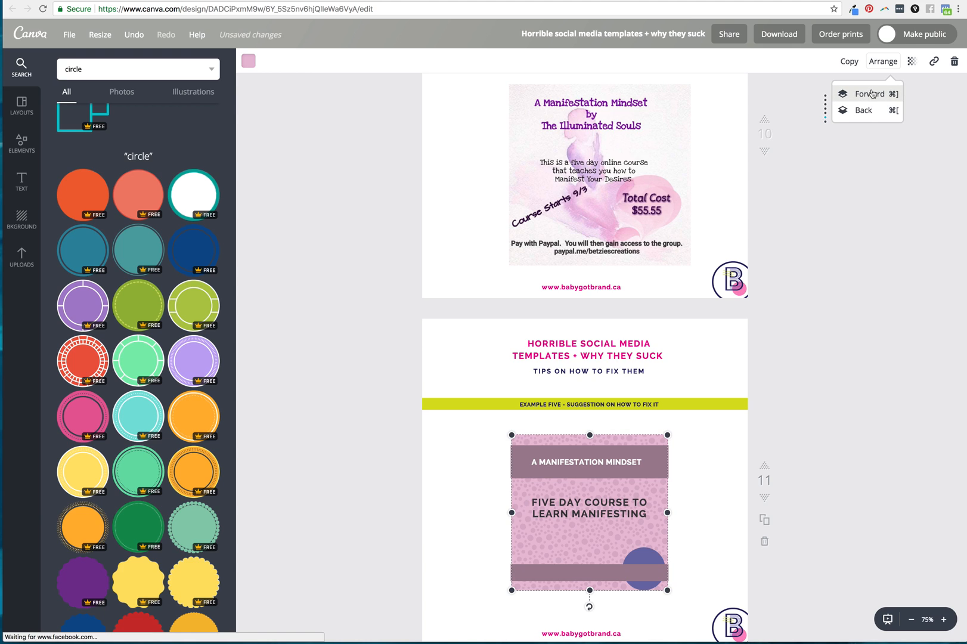
pyautogui.click(876, 360)
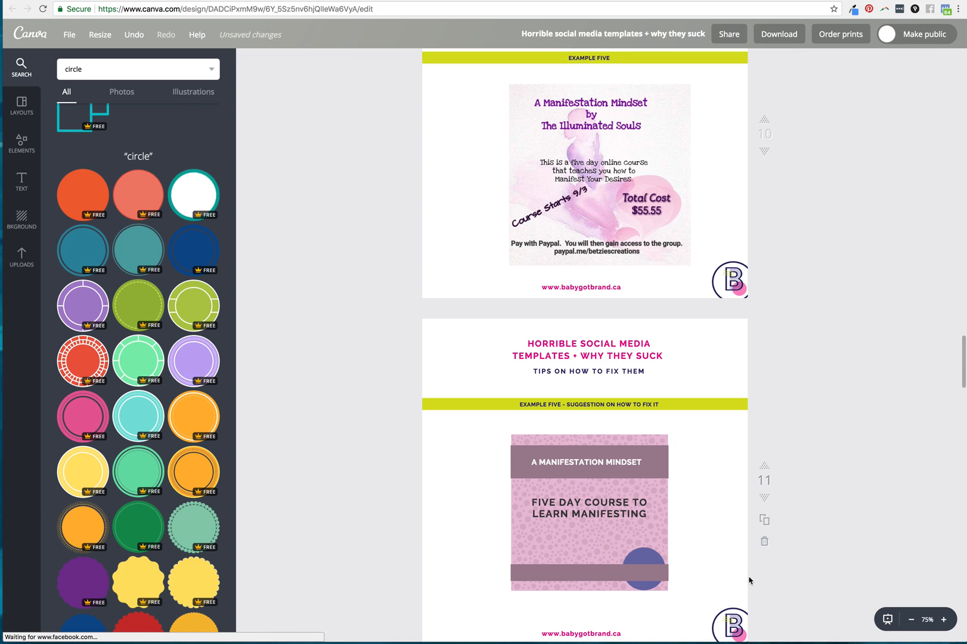
# Step: Bring the blue-violet circle forward so it lies on top of the thin mauve strip
pyautogui.click(650, 557)
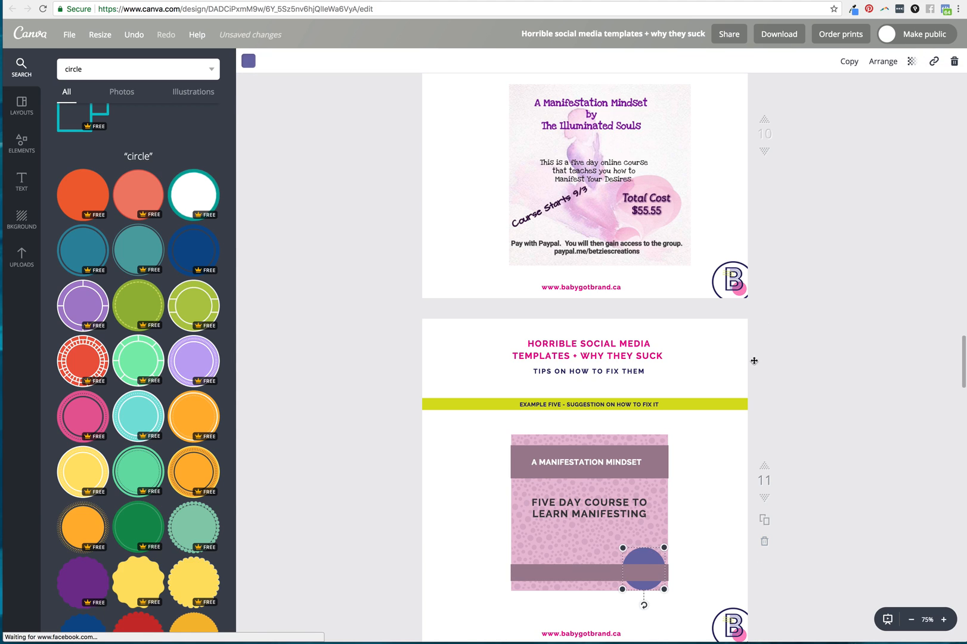
pyautogui.click(883, 62)
pyautogui.click(875, 95)
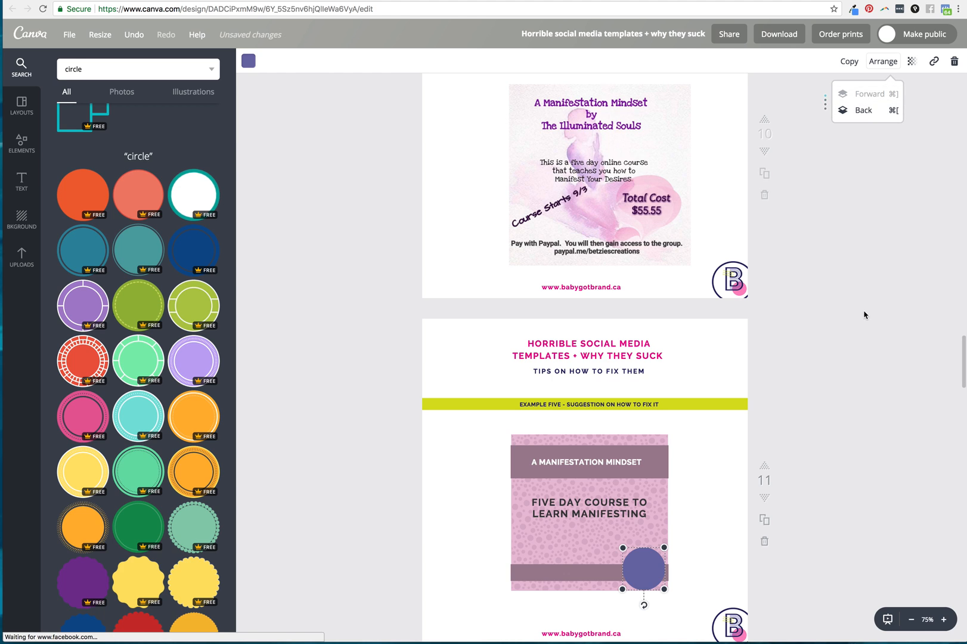
pyautogui.click(869, 425)
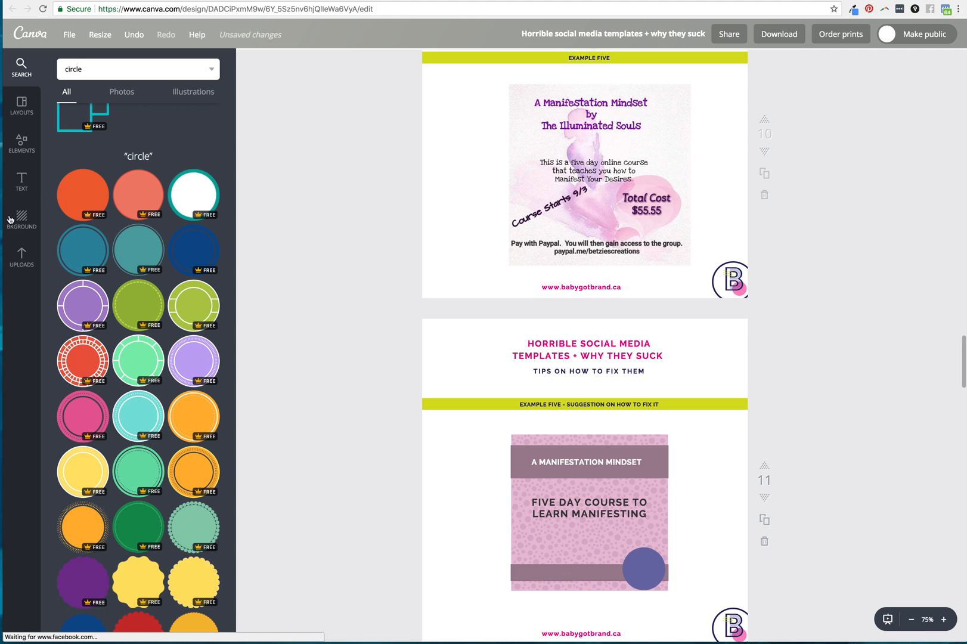
# Step: Add a body text reading "$55.55" to page 11 and set it in bold Raleway
pyautogui.click(24, 182)
pyautogui.click(128, 182)
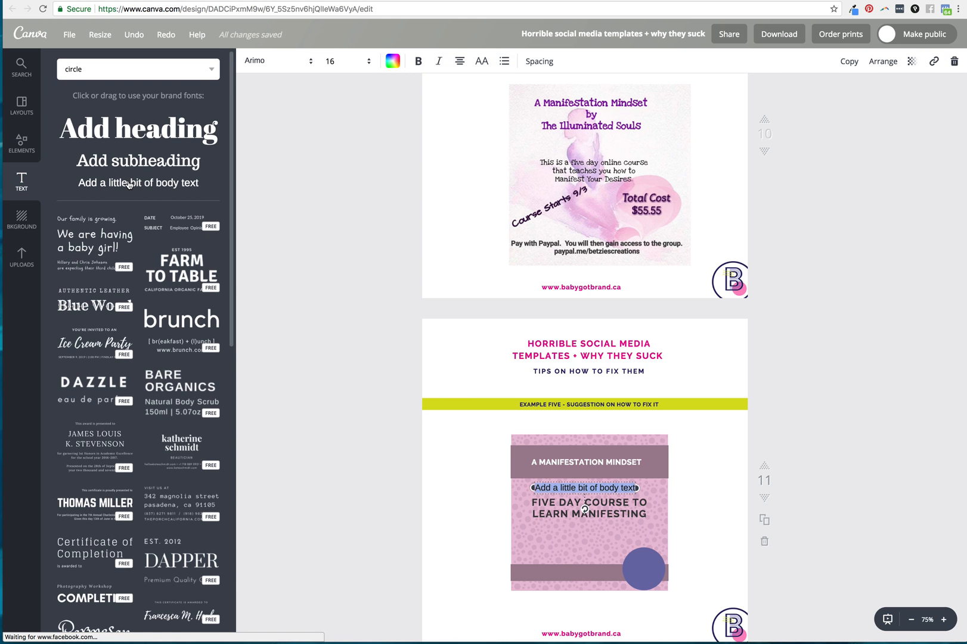
pyautogui.write('$55.')
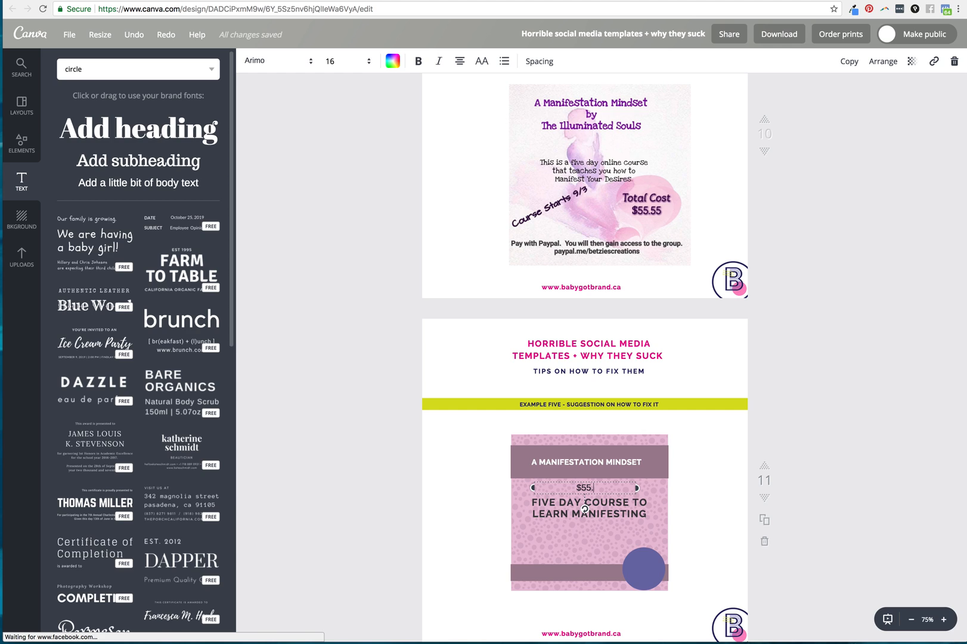
pyautogui.write('55')
pyautogui.click(274, 66)
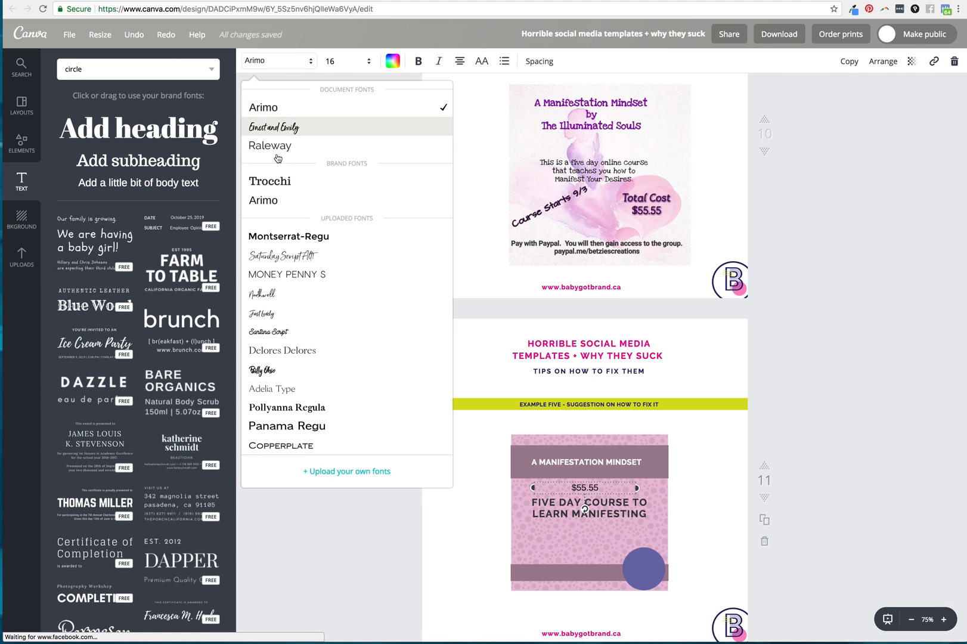
pyautogui.click(279, 148)
pyautogui.click(417, 61)
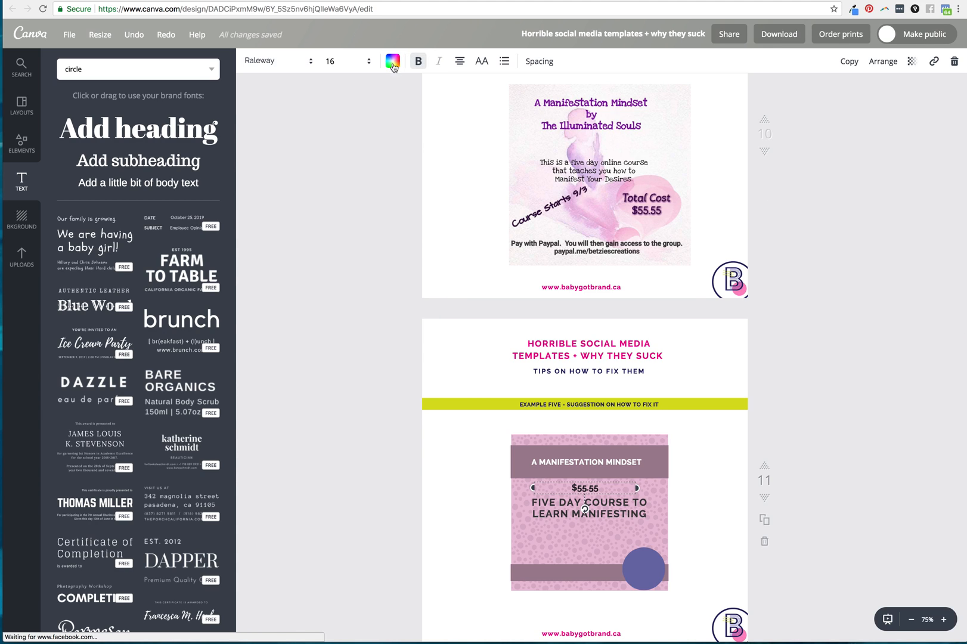
# Step: Colour the "$55.55" text white and place it centred on the blue-violet circle
pyautogui.click(393, 66)
pyautogui.click(488, 242)
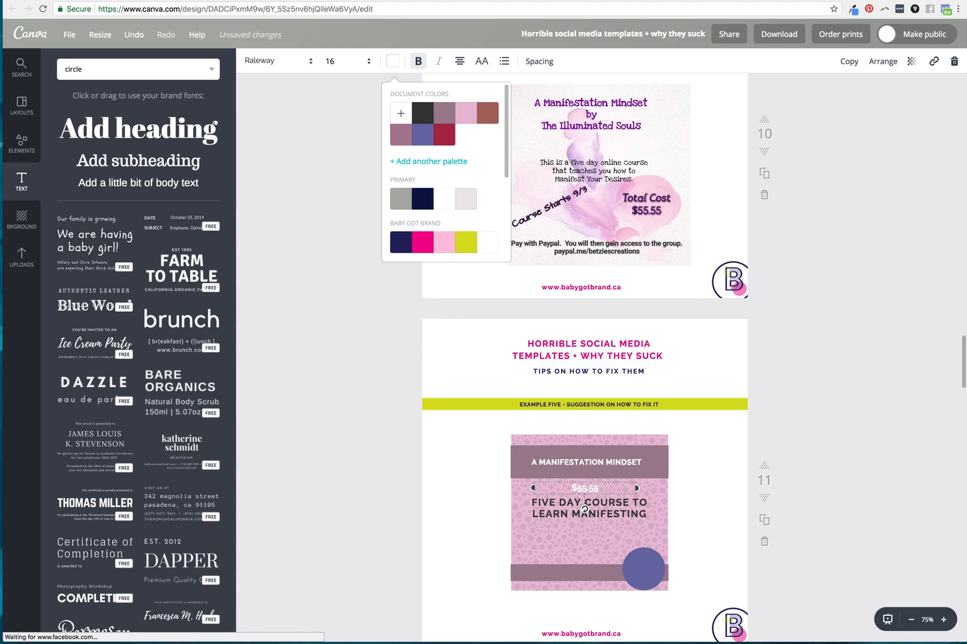
pyautogui.click(872, 338)
pyautogui.moveTo(586, 486); pyautogui.dragTo(643, 566)
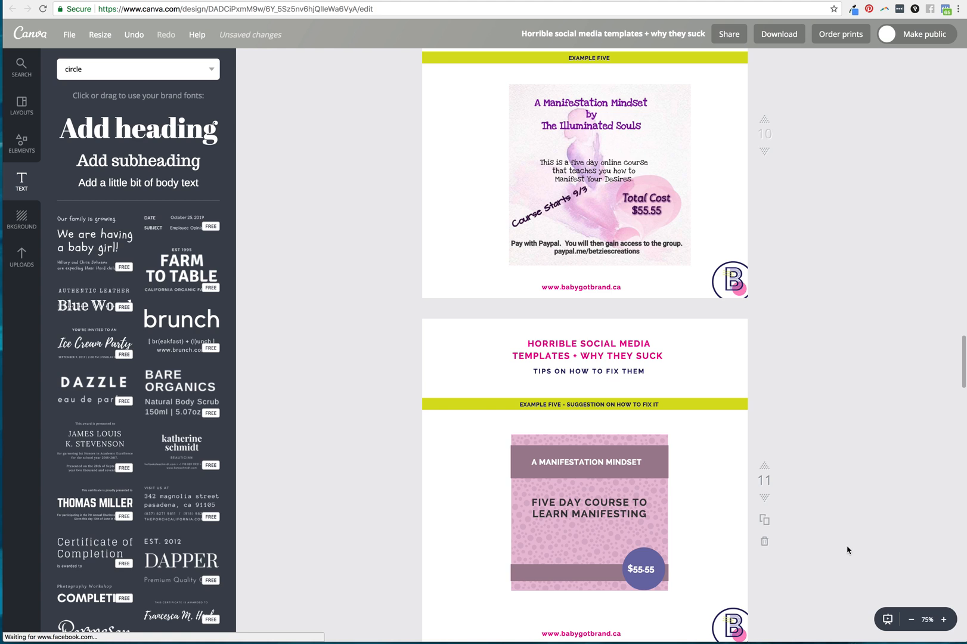
# Step: Search for "arrow" and add the curved teal arrow to page 11
pyautogui.click(122, 71)
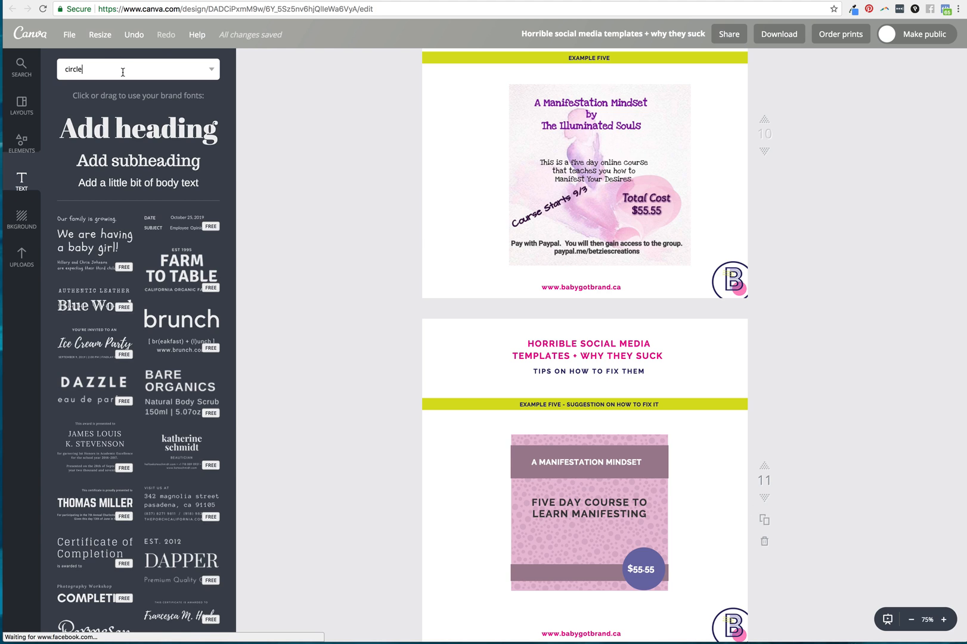
pyautogui.press('Return')
pyautogui.write('a')
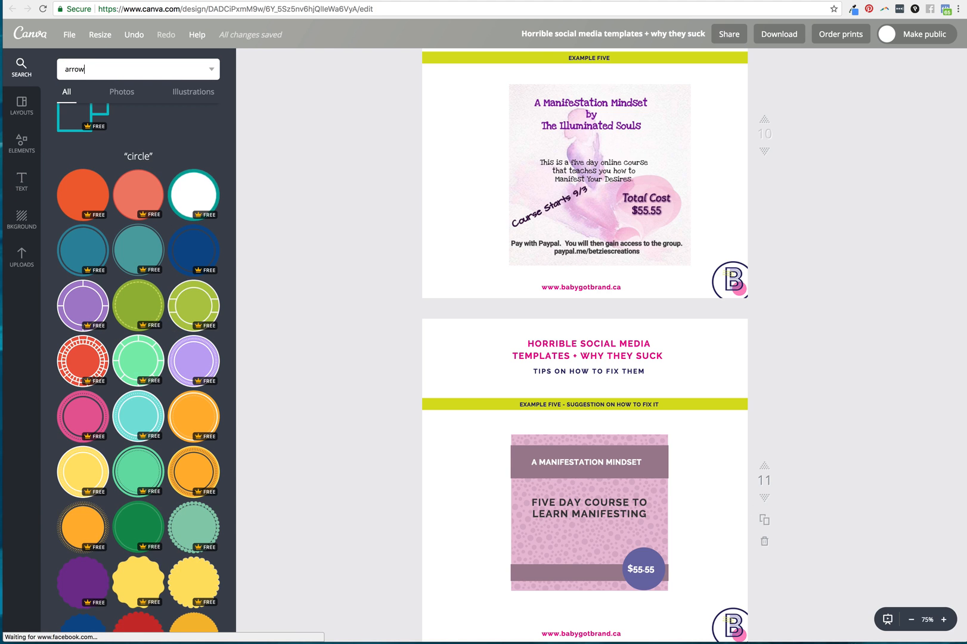
pyautogui.write('rrow')
pyautogui.press('Return')
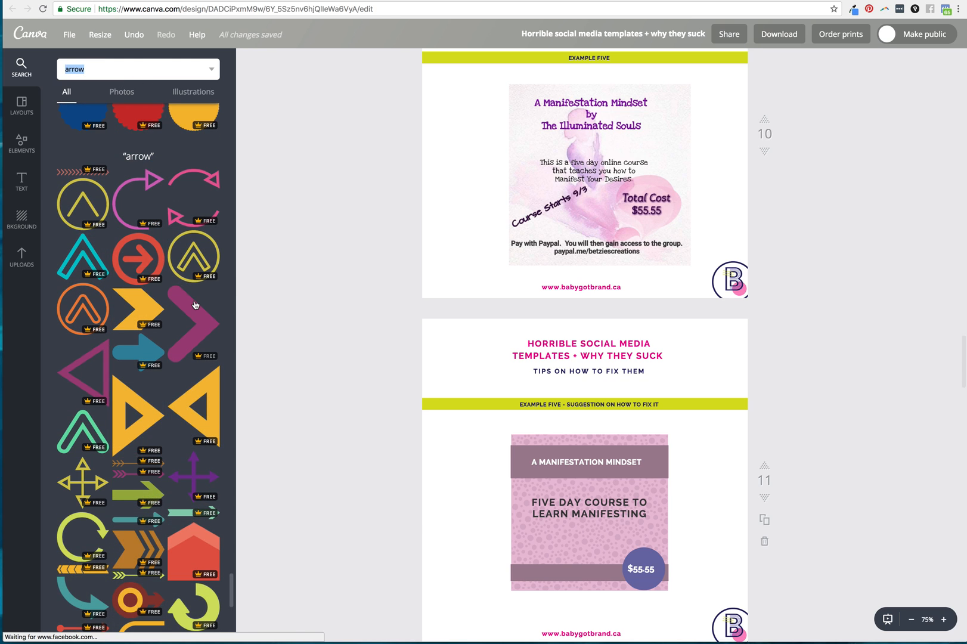
pyautogui.scroll(-2, 195, 305)
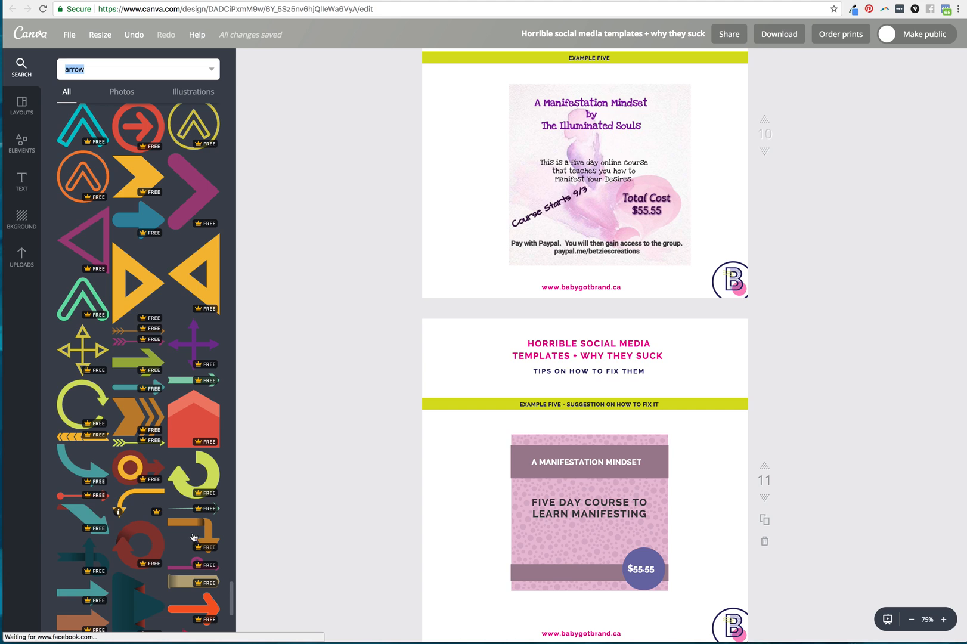
pyautogui.scroll(-1, 138, 487)
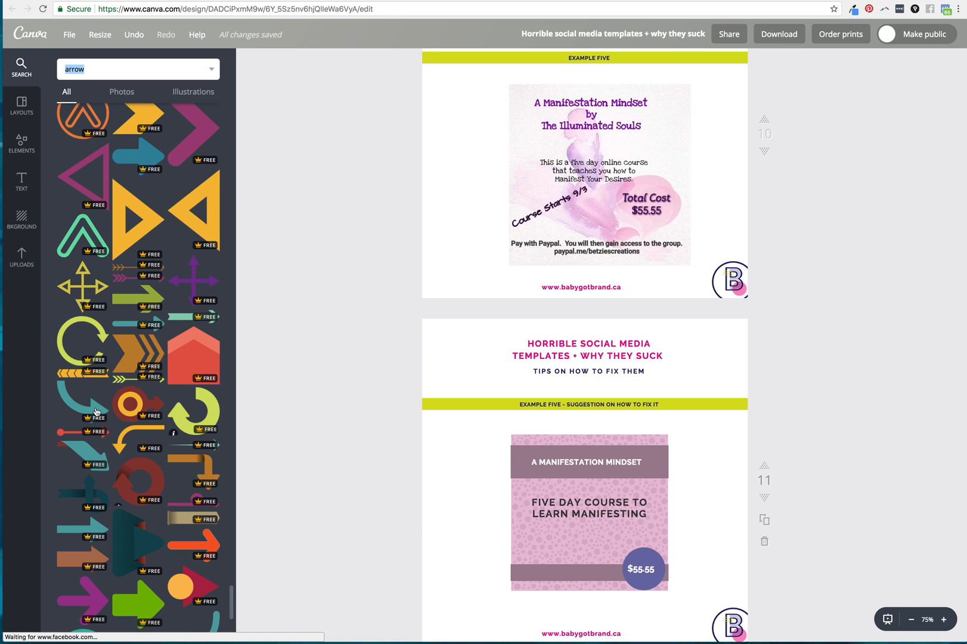
pyautogui.scroll(1, 96, 412)
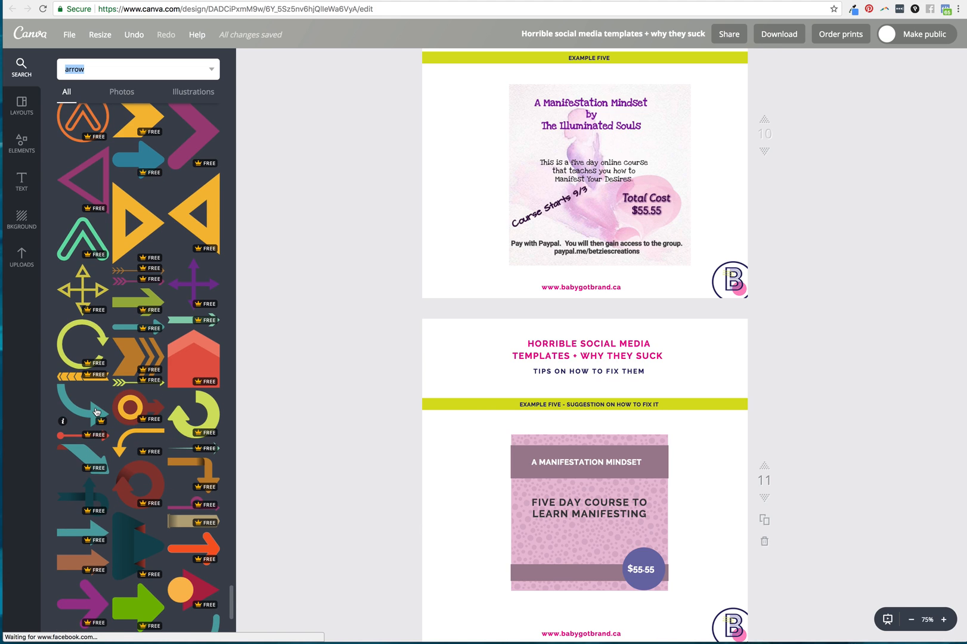
pyautogui.click(97, 411)
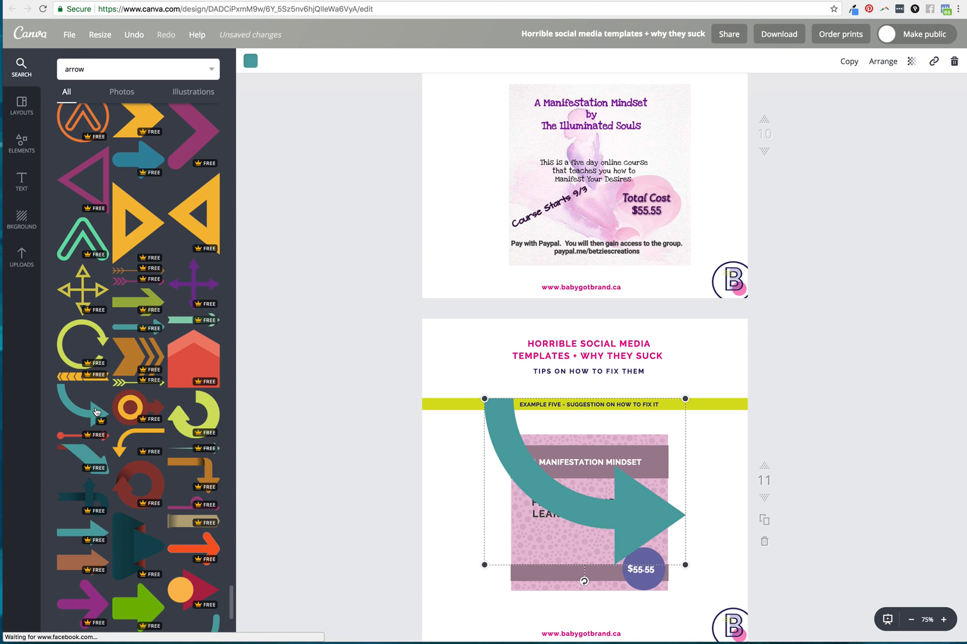
# Step: Recolour the curved arrow white and shrink it below the course text, pointing at the price circle
pyautogui.click(251, 60)
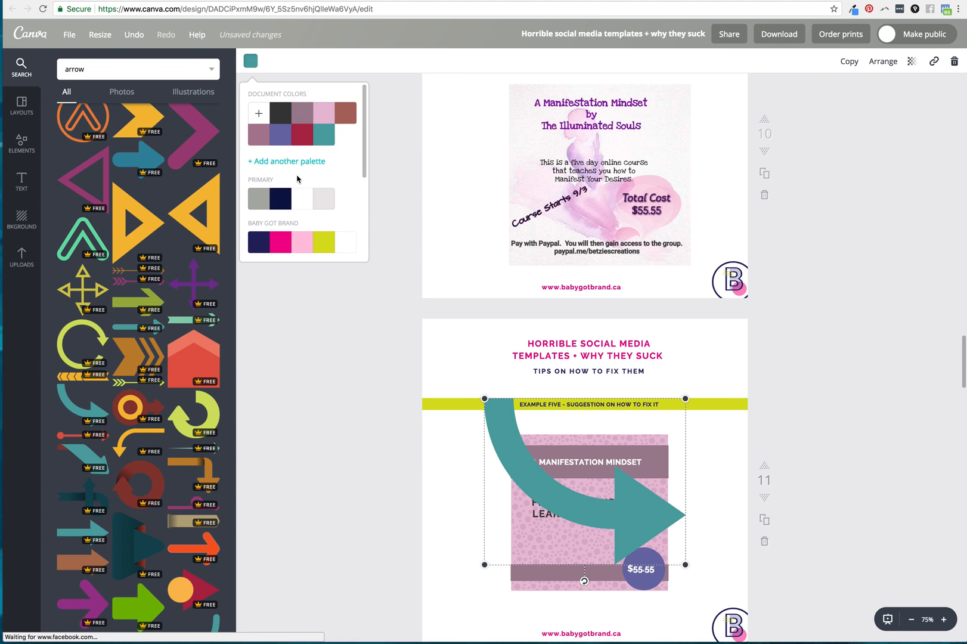
pyautogui.click(303, 199)
pyautogui.moveTo(685, 398); pyautogui.dragTo(623, 559)
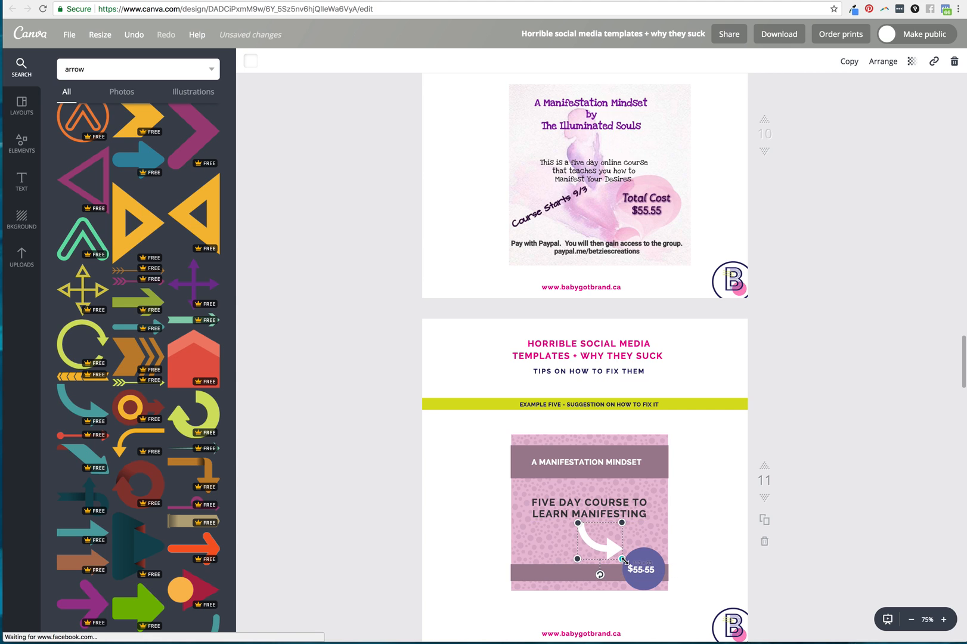
pyautogui.click(843, 520)
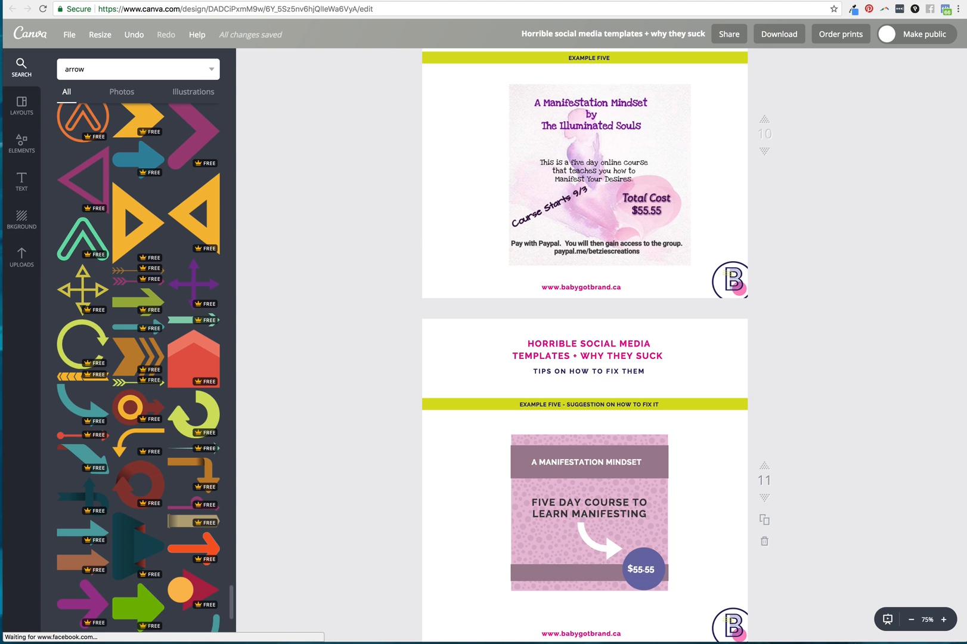
# Step: Add a body text reading "paypal.me/" to page 11
pyautogui.click(21, 180)
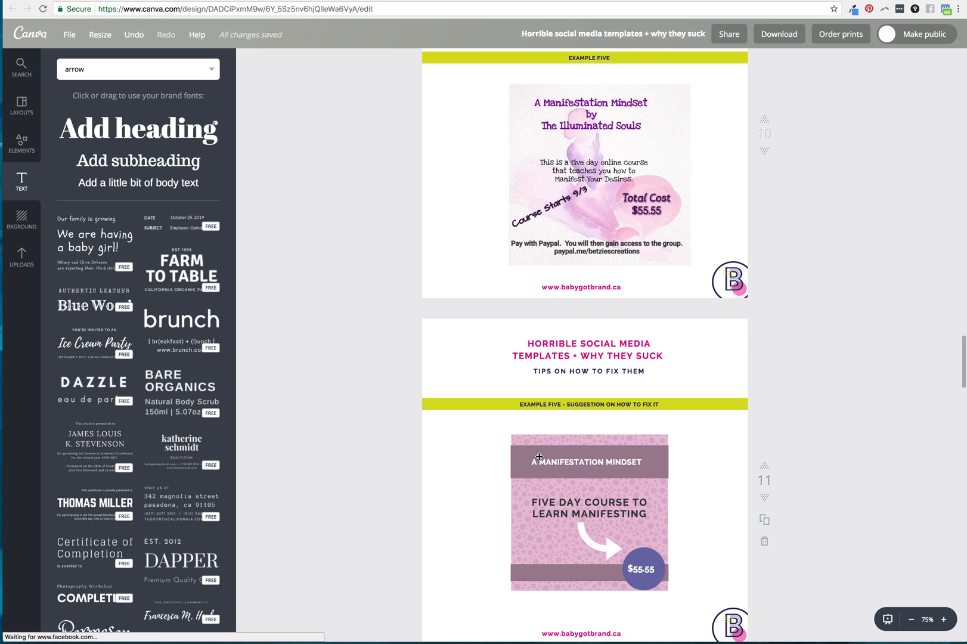
pyautogui.click(527, 447)
pyautogui.click(160, 190)
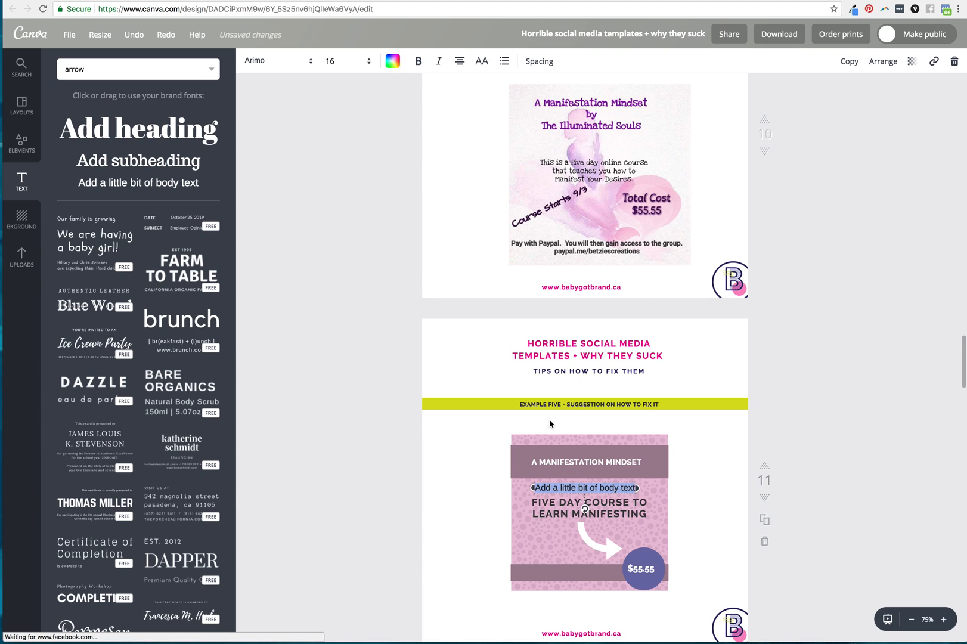
pyautogui.write('paypal.me/')
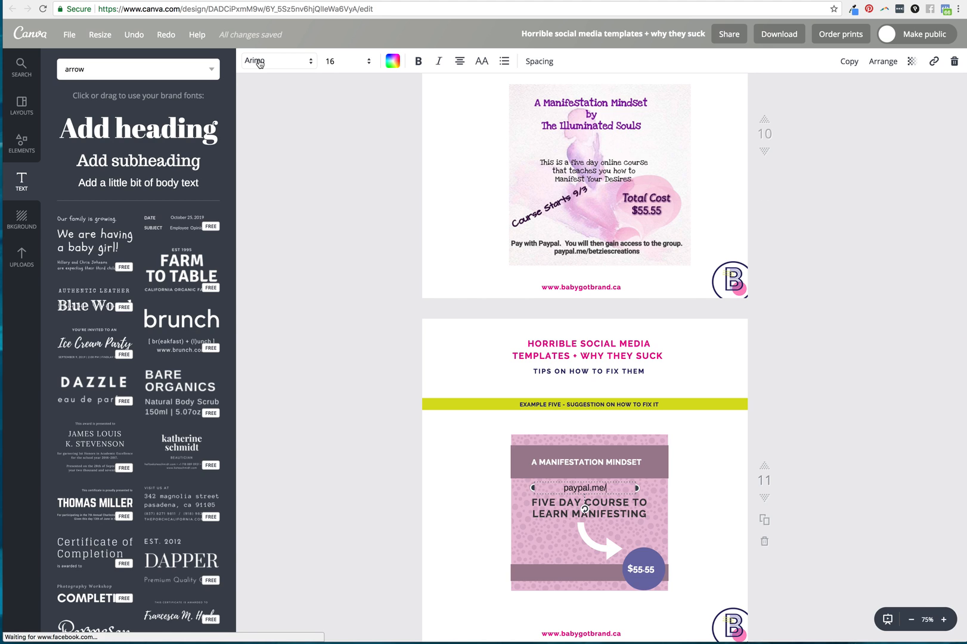
# Step: Format the "paypal.me/" text in bold Raleway at size 8 with slightly adjusted letter spacing
pyautogui.click(260, 62)
pyautogui.click(264, 149)
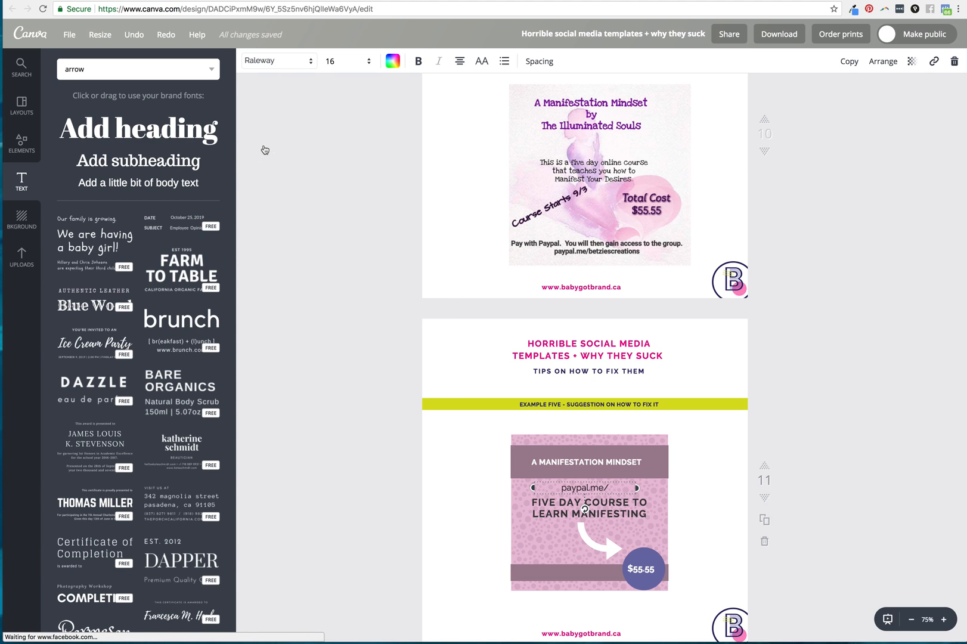
pyautogui.click(419, 61)
pyautogui.click(543, 61)
pyautogui.moveTo(601, 96); pyautogui.dragTo(603, 98)
pyautogui.click(330, 61)
pyautogui.click(332, 112)
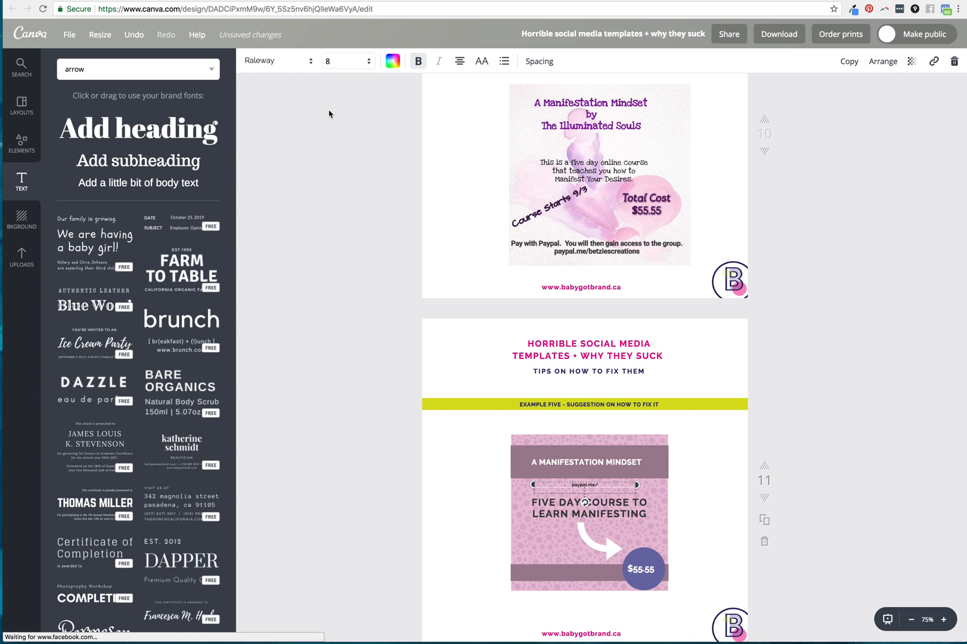
# Step: Set the "paypal.me/" text to size 10, colour it white and place it on the lower strip beside the price circle
pyautogui.click(347, 65)
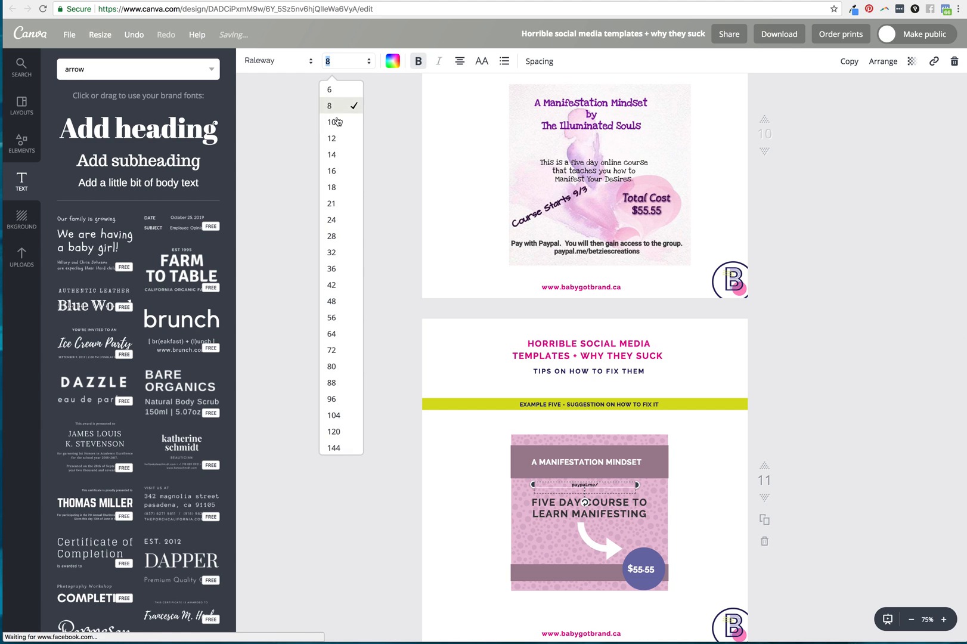
pyautogui.click(332, 123)
pyautogui.click(393, 61)
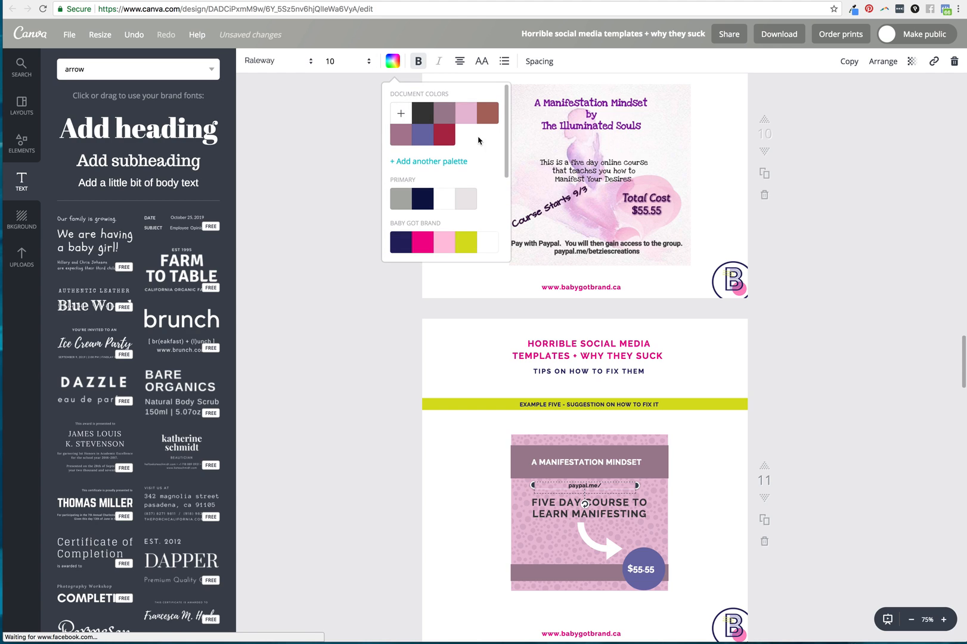
pyautogui.click(488, 241)
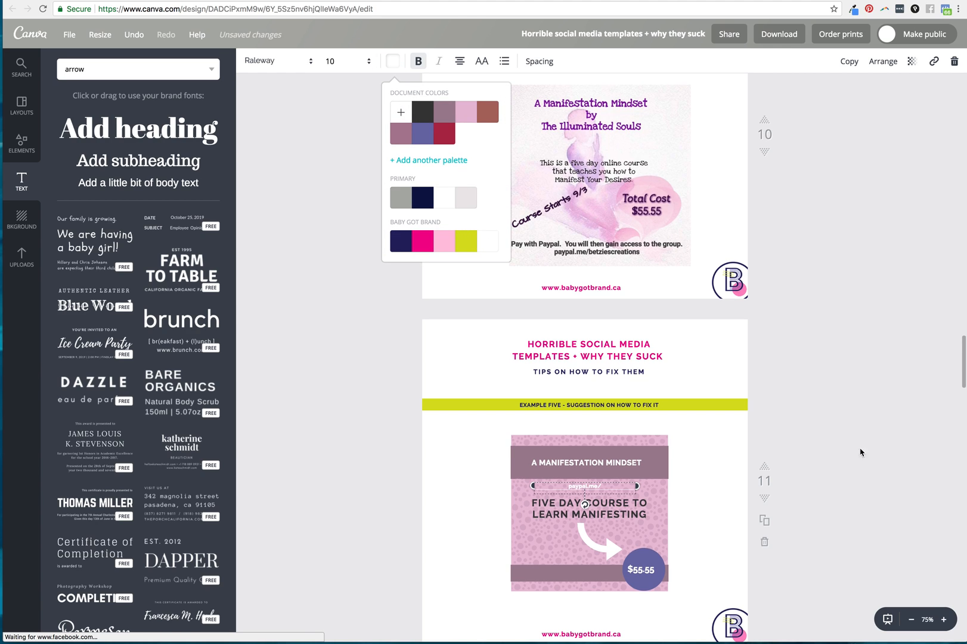
pyautogui.moveTo(583, 486); pyautogui.dragTo(548, 572)
pyautogui.click(875, 515)
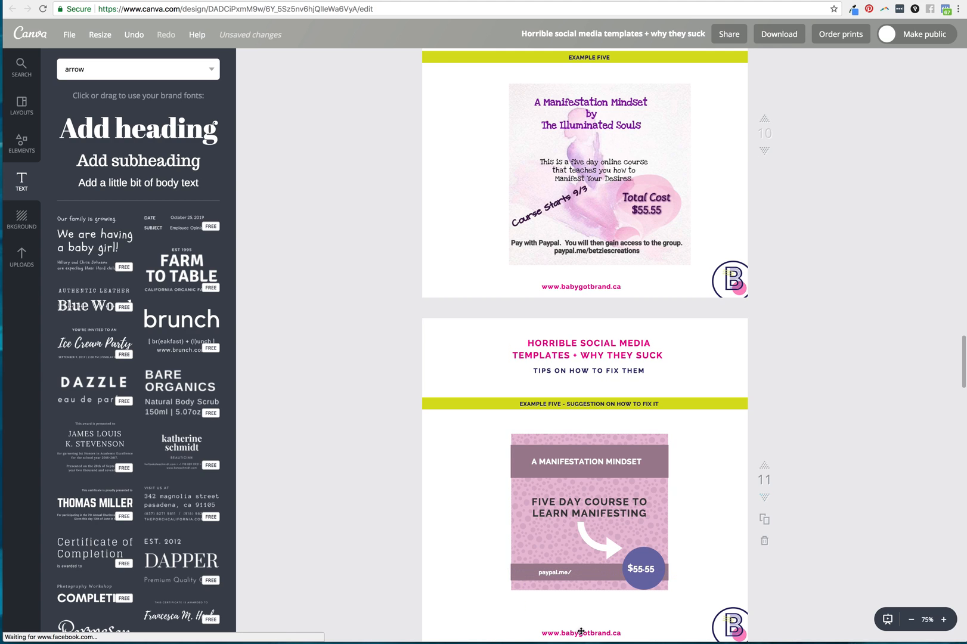
# Step: Delete the copied "Let's Find Your" graphic from page 13, the Example Six suggestion page
pyautogui.scroll(3, 852, 403)
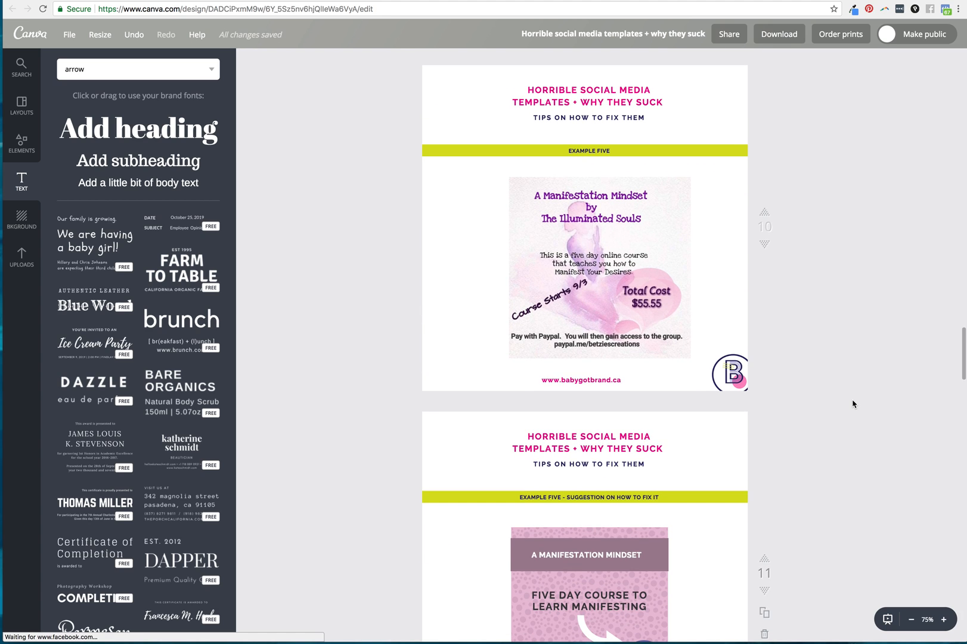
pyautogui.scroll(-5, 853, 403)
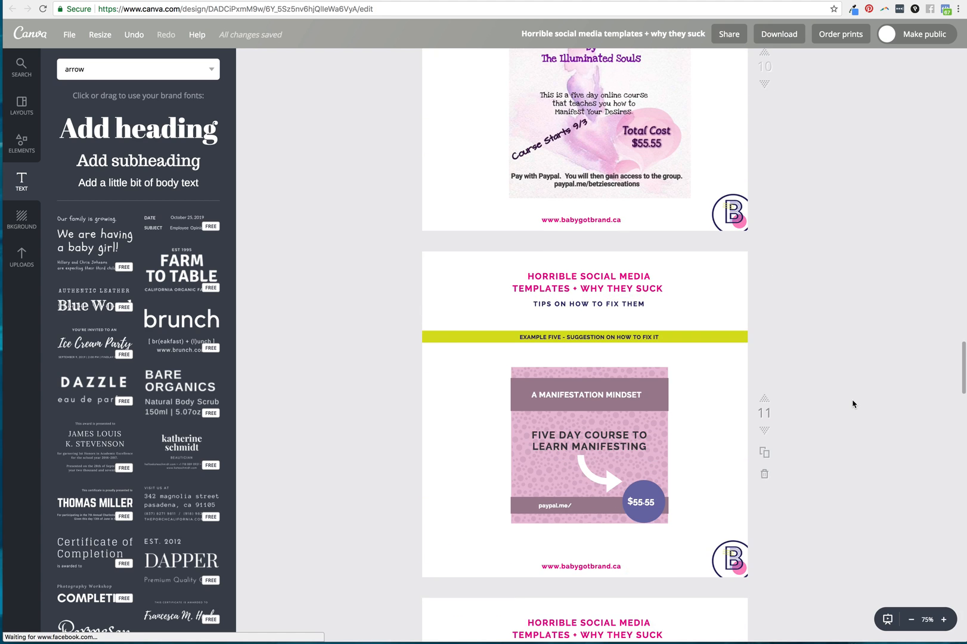
pyautogui.scroll(-3, 853, 404)
pyautogui.scroll(4, 853, 403)
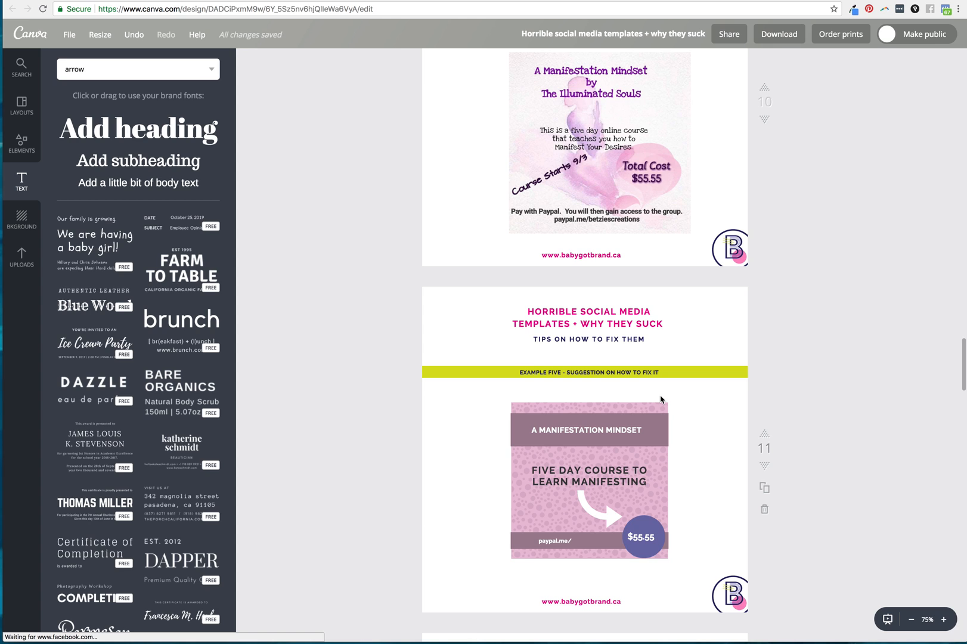
pyautogui.scroll(-16, 661, 399)
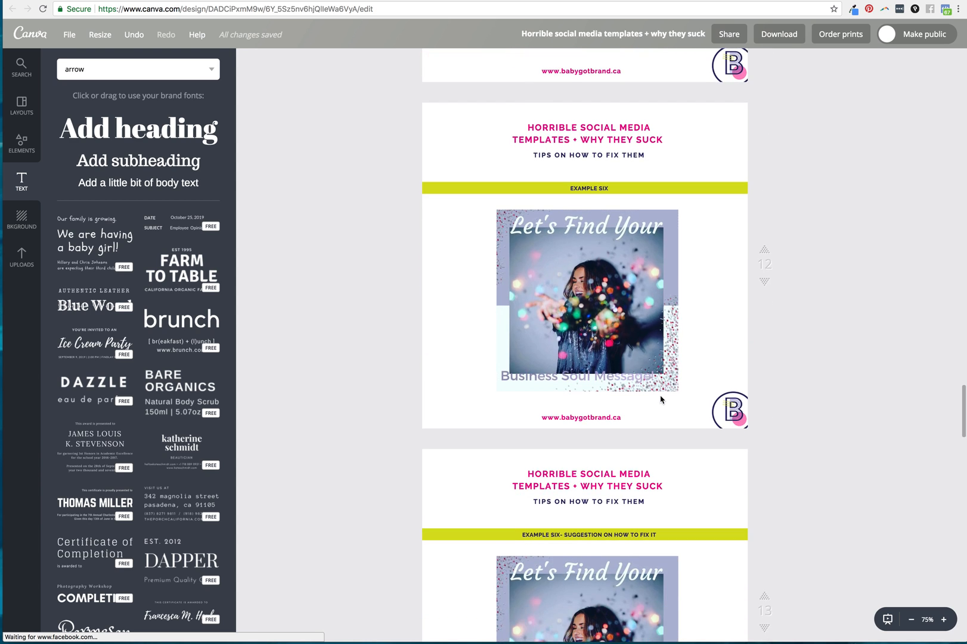
pyautogui.scroll(-3, 661, 399)
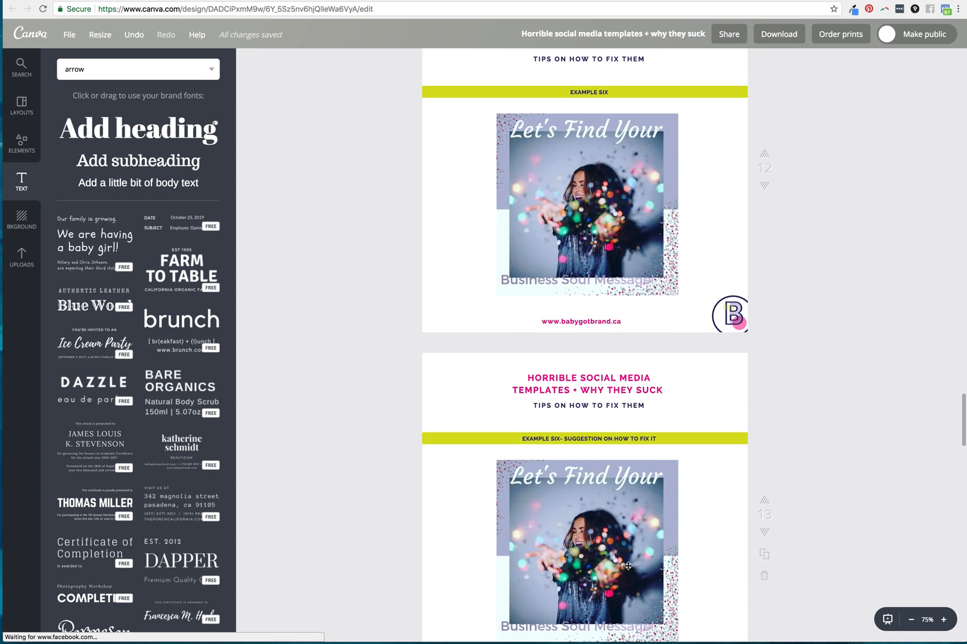
pyautogui.click(628, 565)
pyautogui.press('Delete')
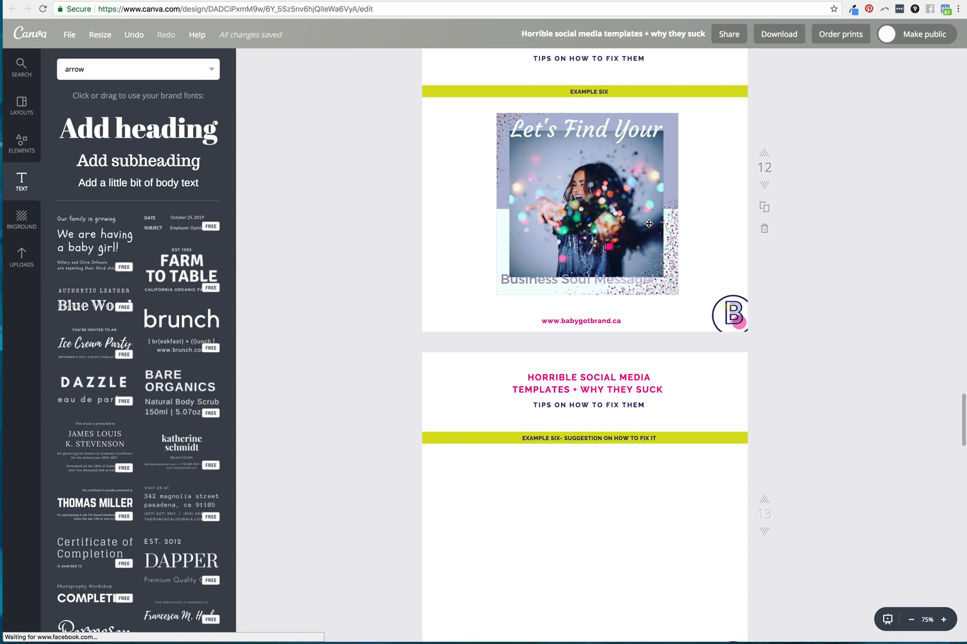
# Step: Search the element library for "square" and look through the results for a plain square picture frame
pyautogui.click(141, 74)
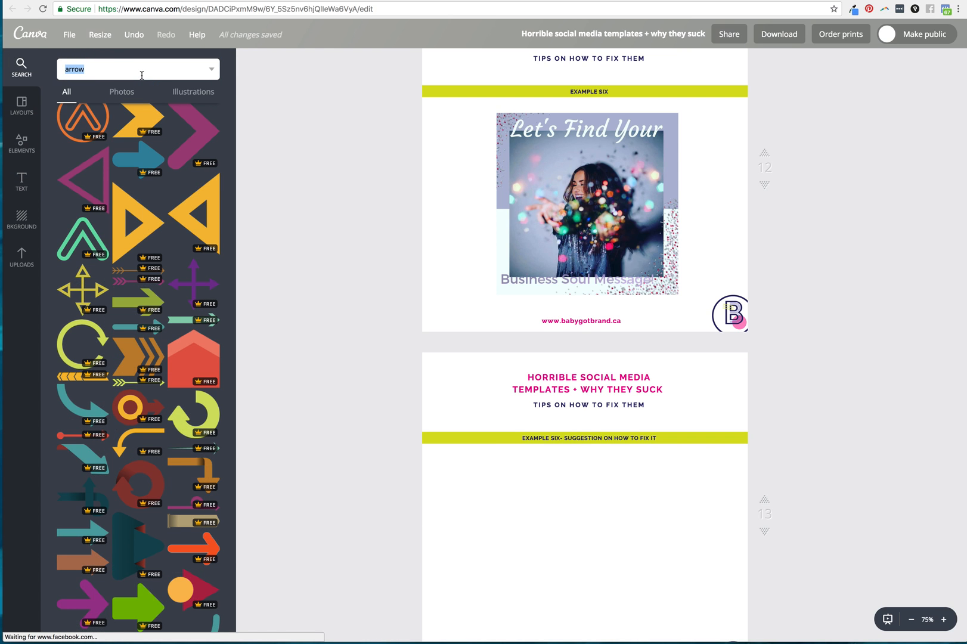
pyautogui.write('square')
pyautogui.press('Return')
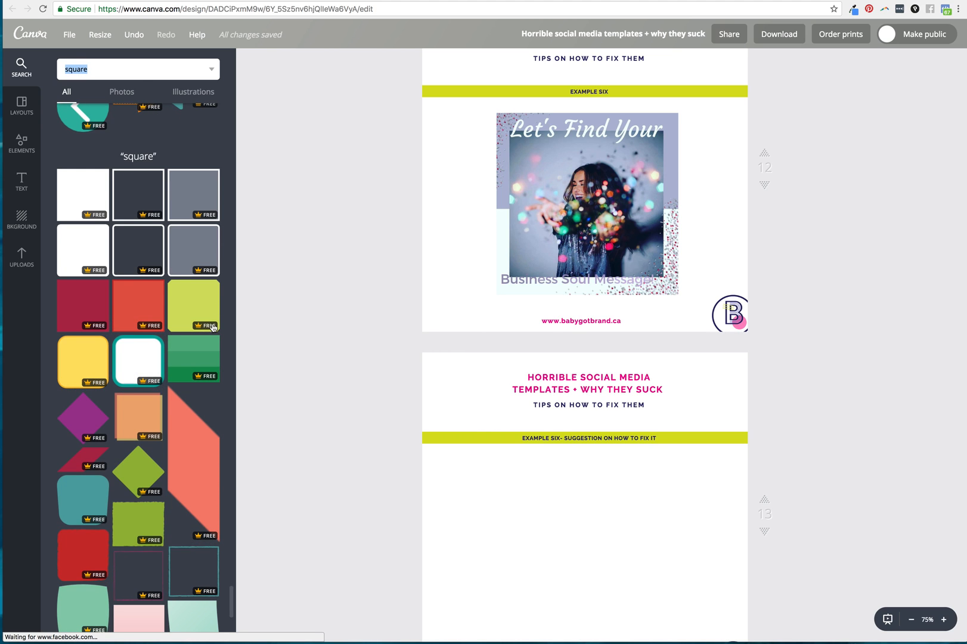
pyautogui.scroll(-7, 152, 312)
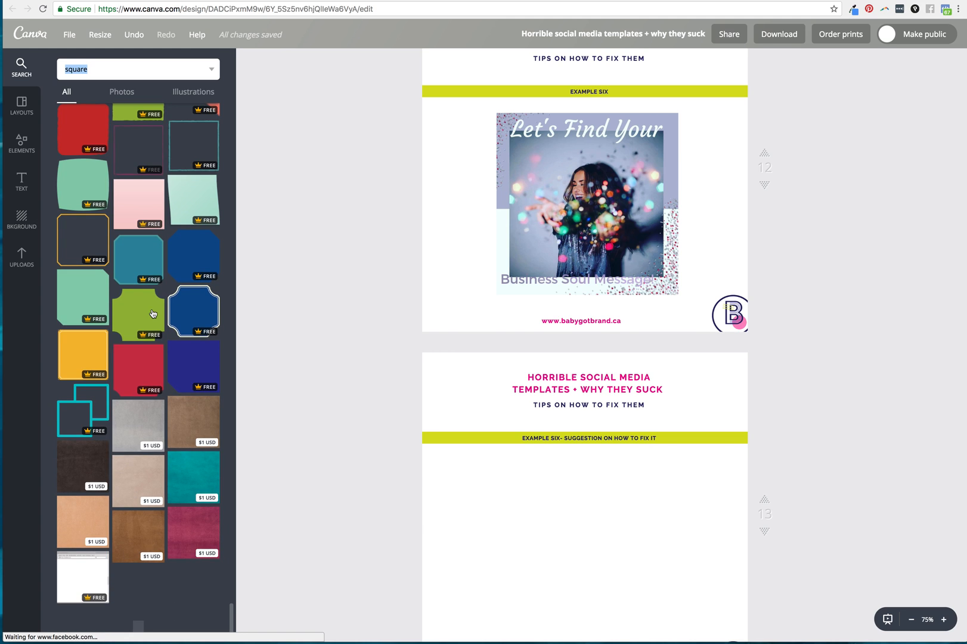
pyautogui.scroll(-7, 152, 312)
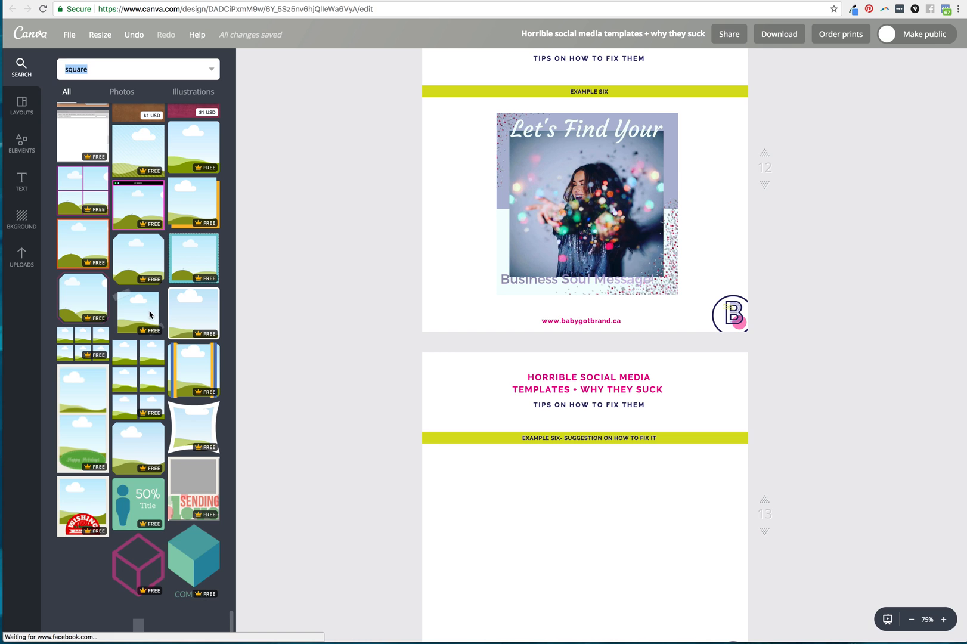
pyautogui.scroll(-1, 182, 344)
pyautogui.scroll(-6, 182, 344)
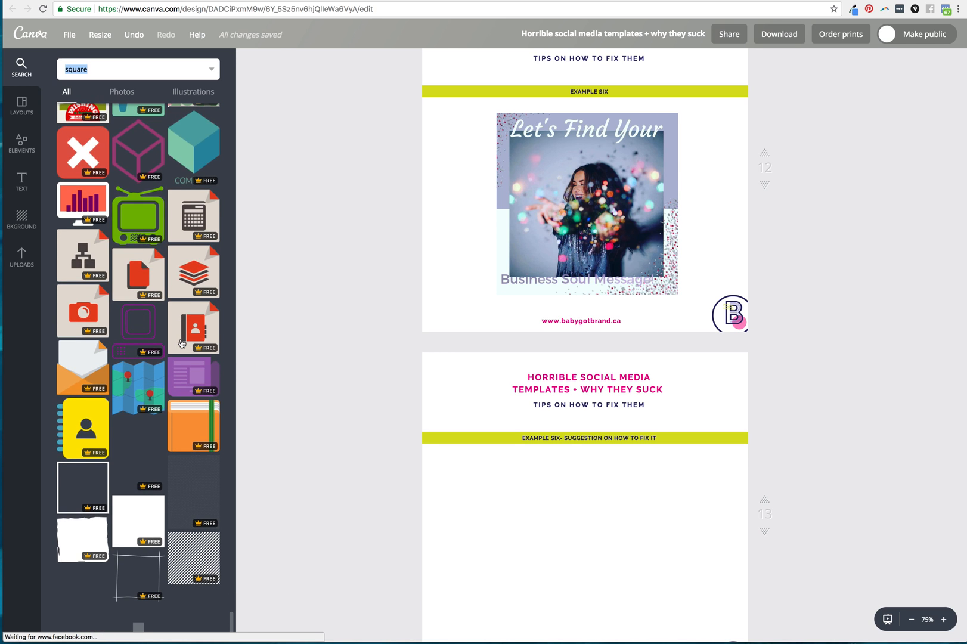
pyautogui.scroll(-1, 182, 343)
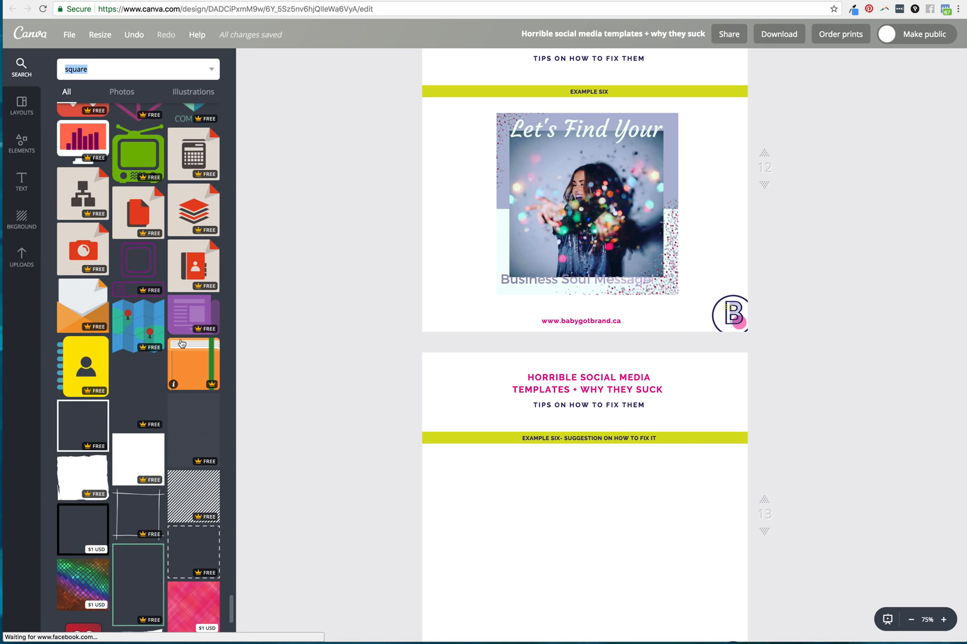
pyautogui.scroll(-5, 182, 343)
pyautogui.scroll(15, 181, 343)
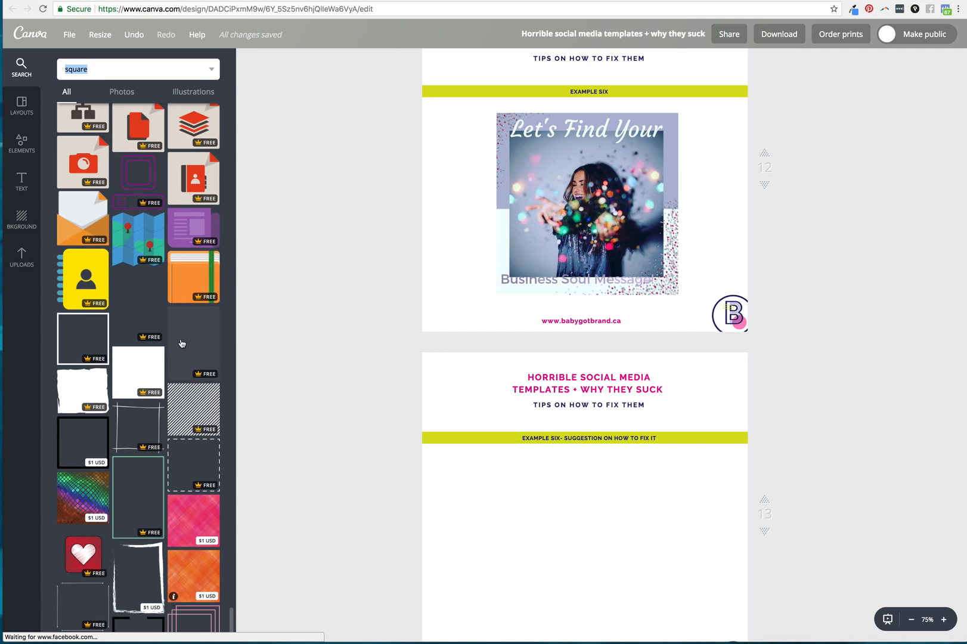
pyautogui.scroll(1, 182, 344)
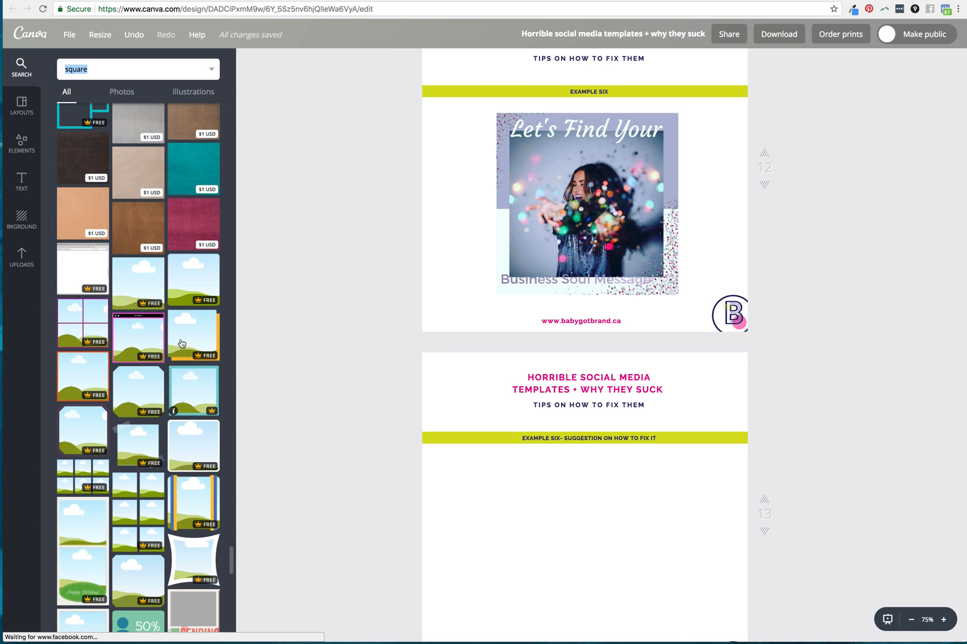
# Step: Add the plain square picture frame to page 13, shrink it and centre it in the blank area below the green band
pyautogui.click(152, 291)
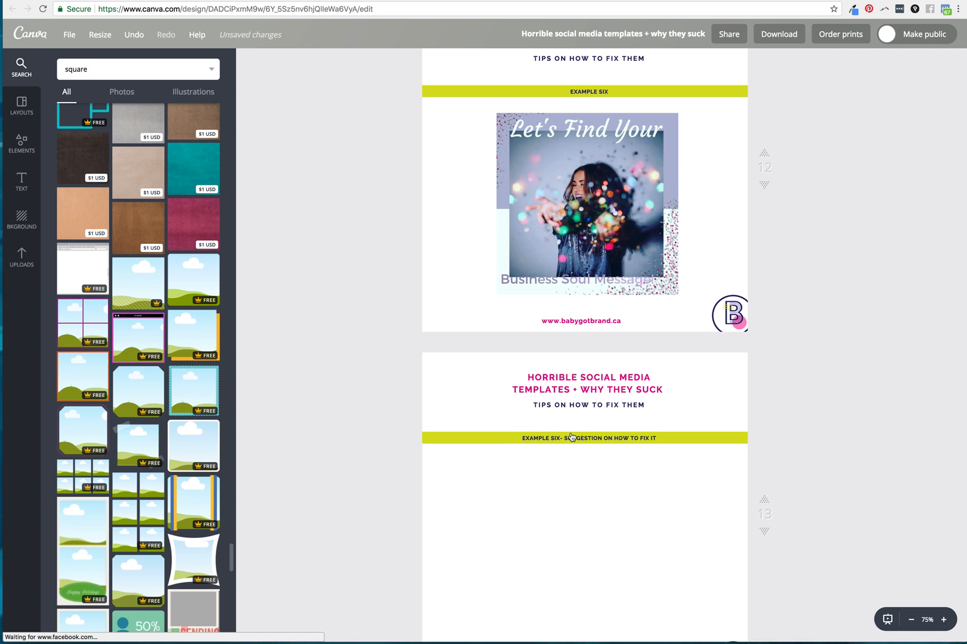
pyautogui.scroll(-3, 571, 437)
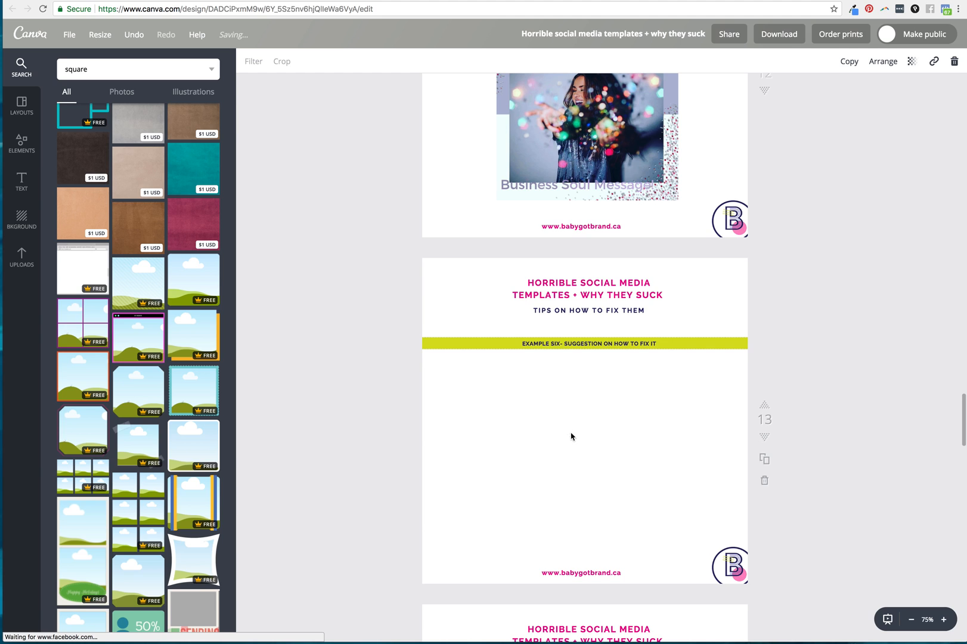
pyautogui.click(469, 344)
pyautogui.click(137, 289)
pyautogui.moveTo(687, 319); pyautogui.dragTo(628, 376)
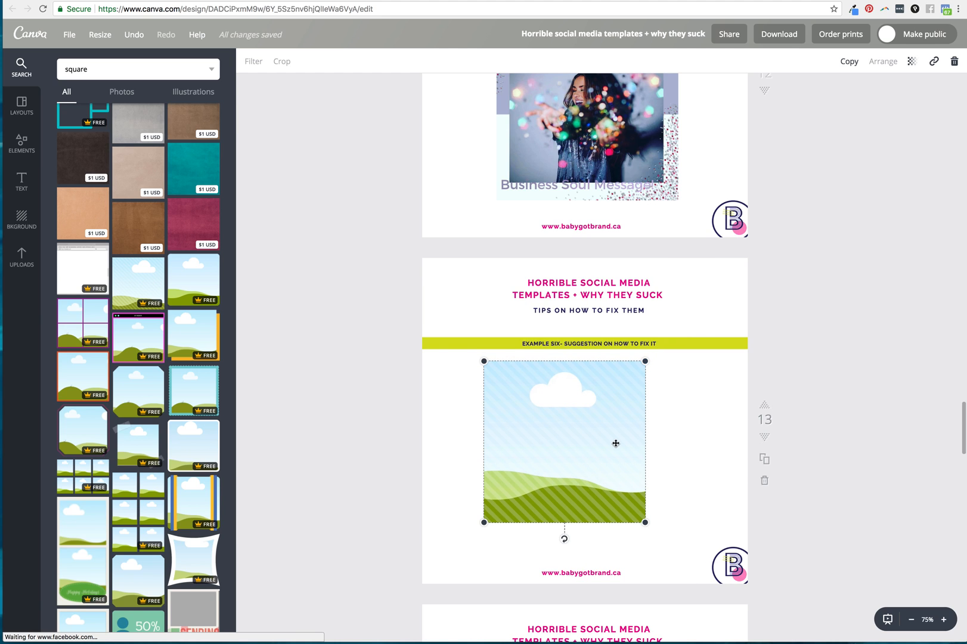
pyautogui.moveTo(615, 442); pyautogui.dragTo(626, 446)
pyautogui.click(856, 420)
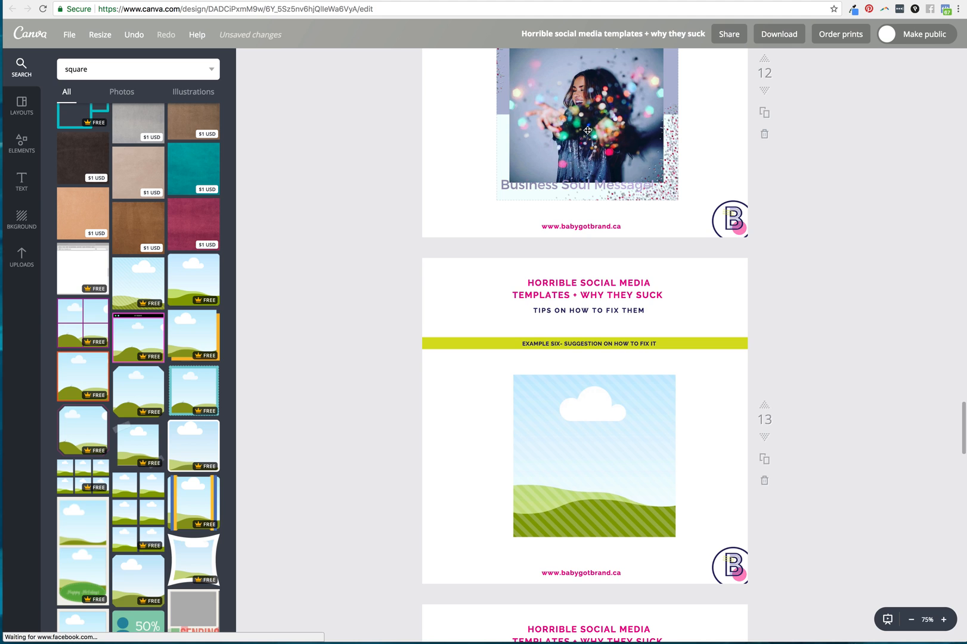
# Step: Search the element library for "confetti" and look through the results for a suitable photo
pyautogui.click(119, 72)
pyautogui.write('g')
pyautogui.press('BackSpace')
pyautogui.write('confetti')
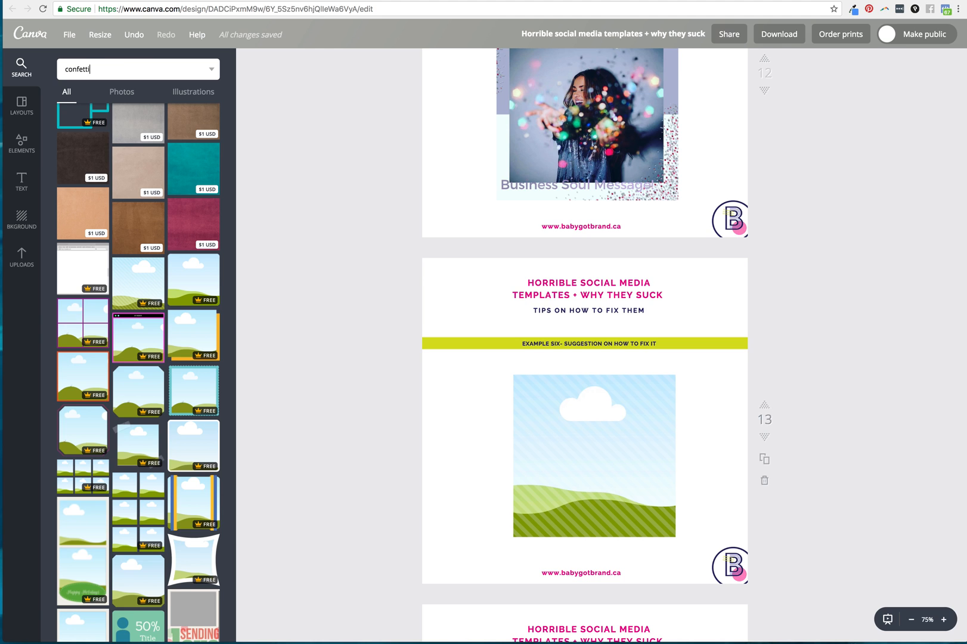
pyautogui.press('Return')
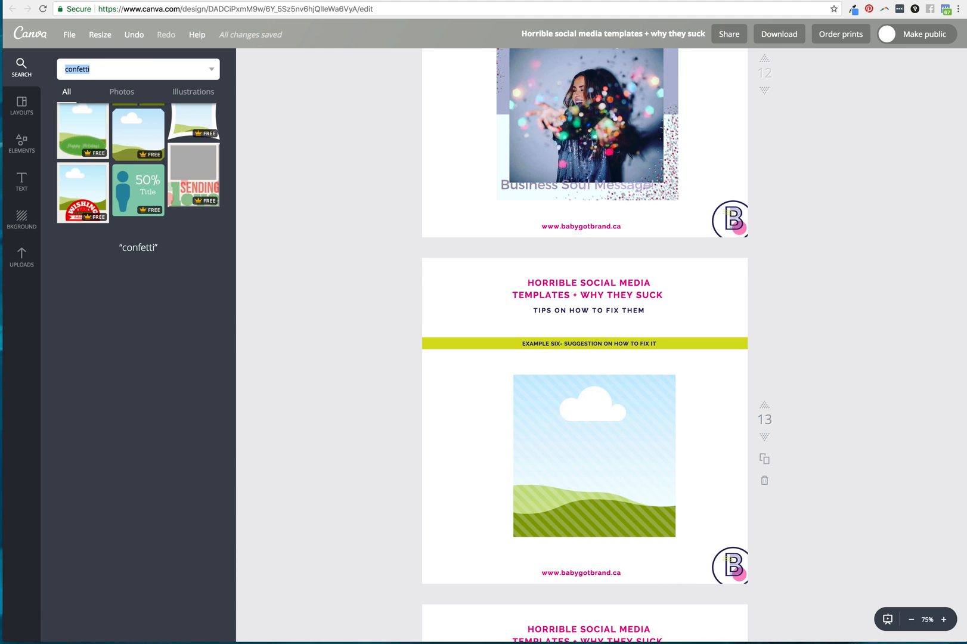
pyautogui.scroll(-3, 138, 358)
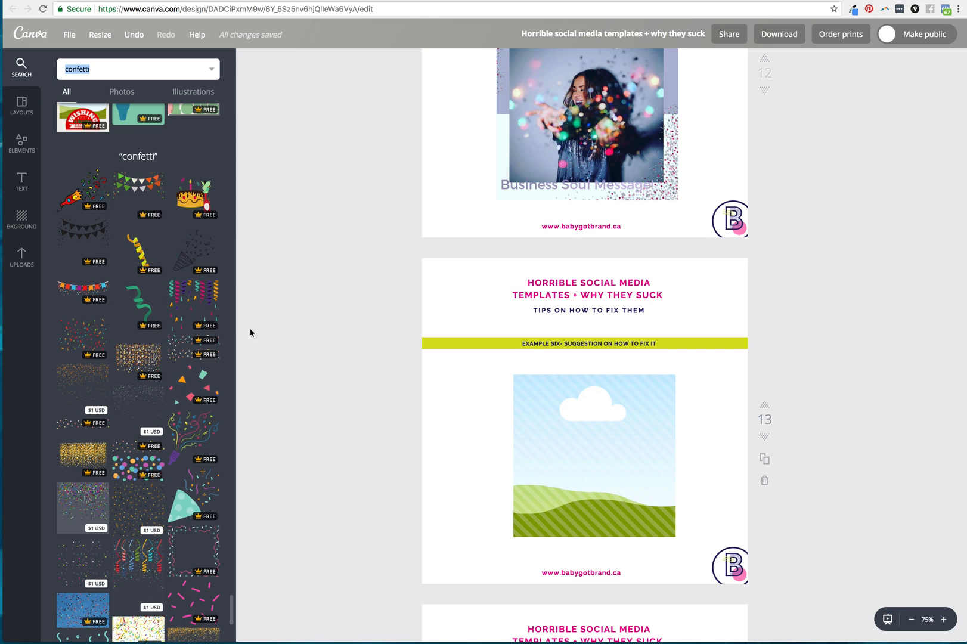
pyautogui.scroll(-5, 169, 319)
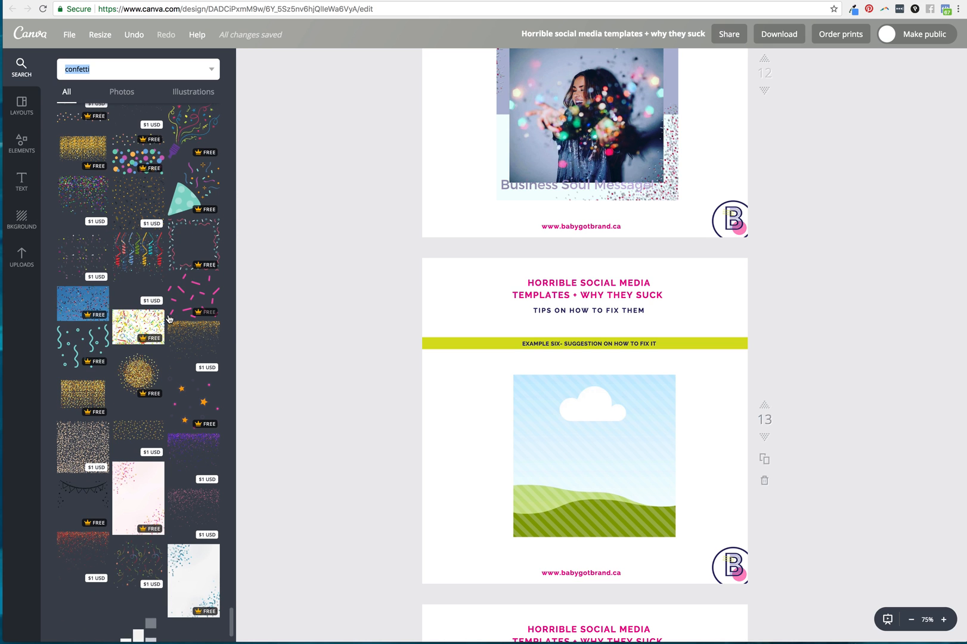
pyautogui.scroll(-5, 169, 318)
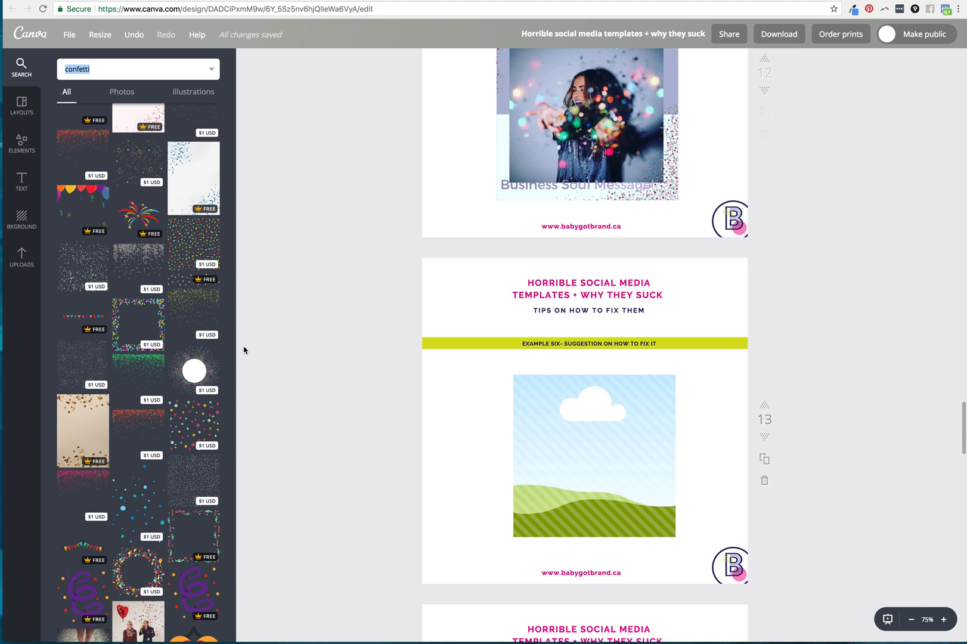
pyautogui.scroll(-5, 144, 326)
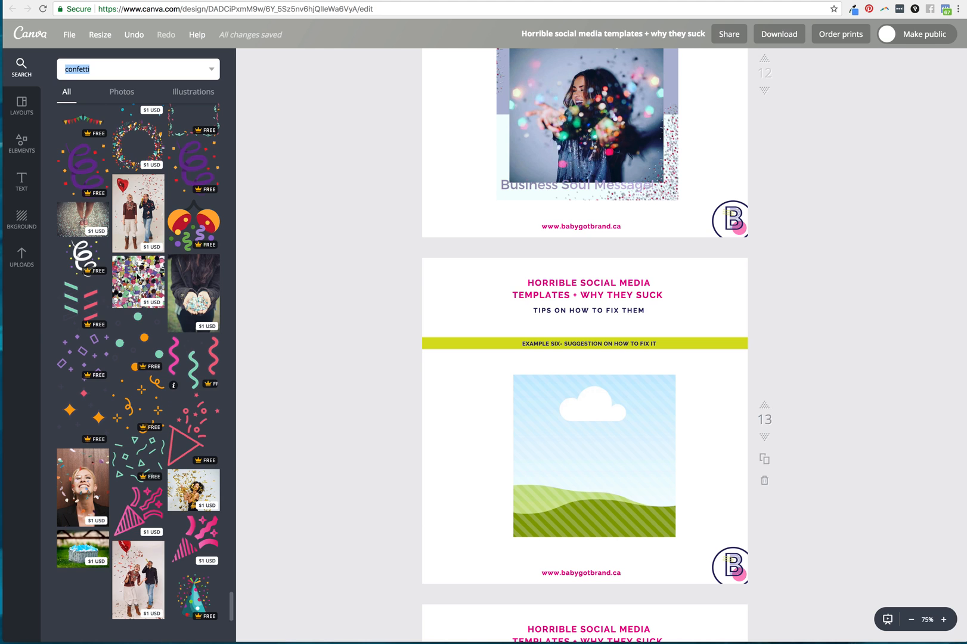
# Step: Place the photo of the woman throwing gold confetti into page 13's square frame
pyautogui.click(189, 490)
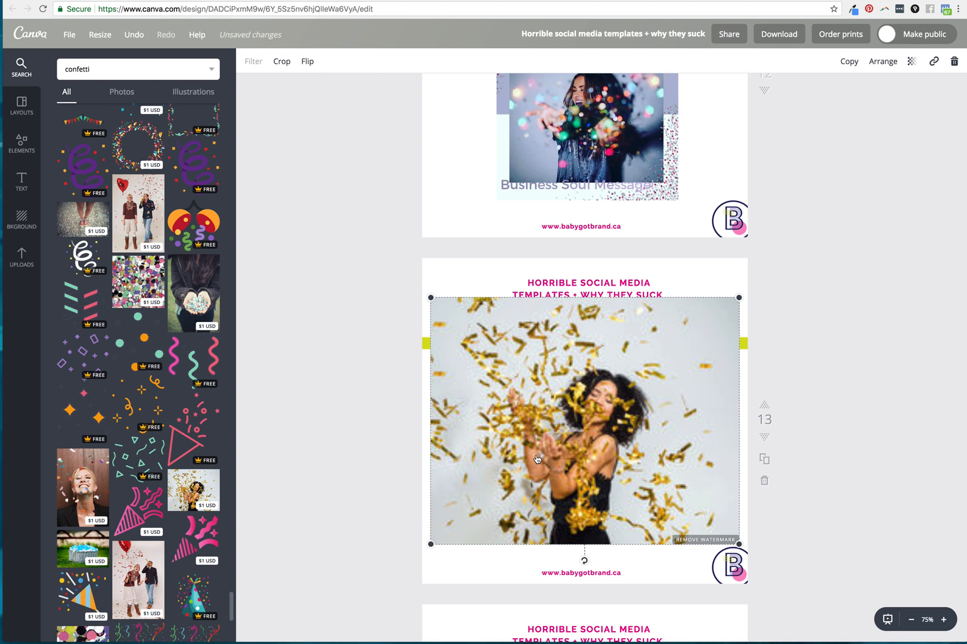
pyautogui.moveTo(537, 459); pyautogui.dragTo(598, 448)
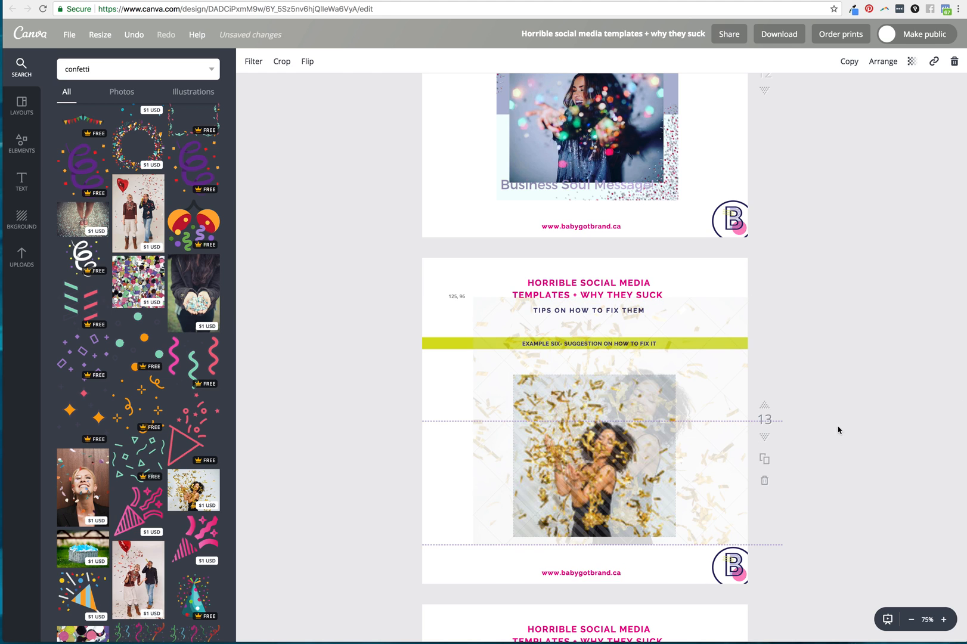
pyautogui.moveTo(837, 430); pyautogui.dragTo(863, 442)
pyautogui.click(863, 442)
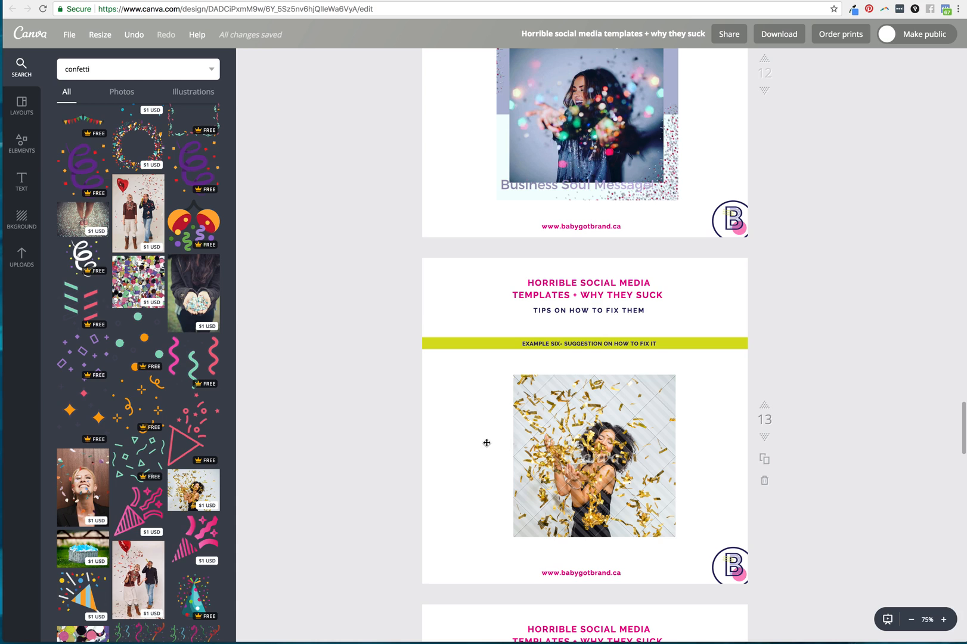
# Step: Add the solid crimson square from a "square" search to page 13 and recolour it with the document's purple-blue
pyautogui.doubleClick(90, 69)
pyautogui.press('BackSpace')
pyautogui.write('square')
pyautogui.press('Return')
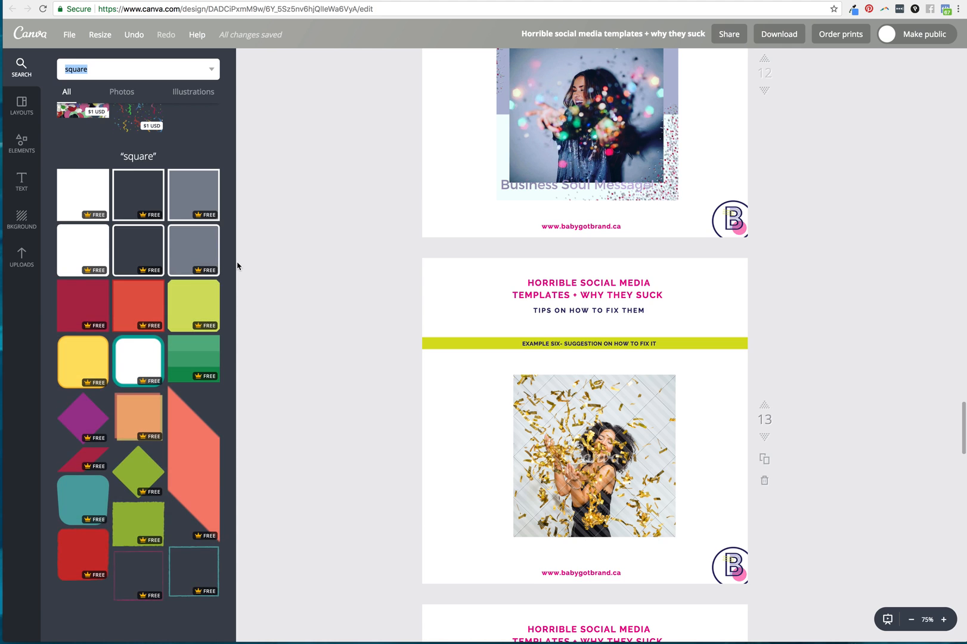
pyautogui.click(79, 307)
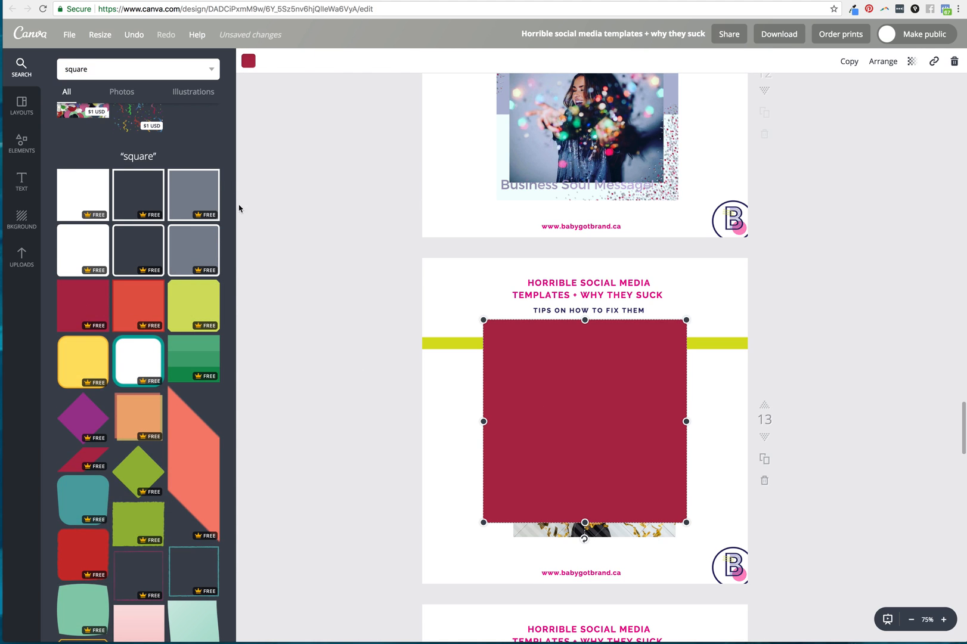
pyautogui.click(248, 61)
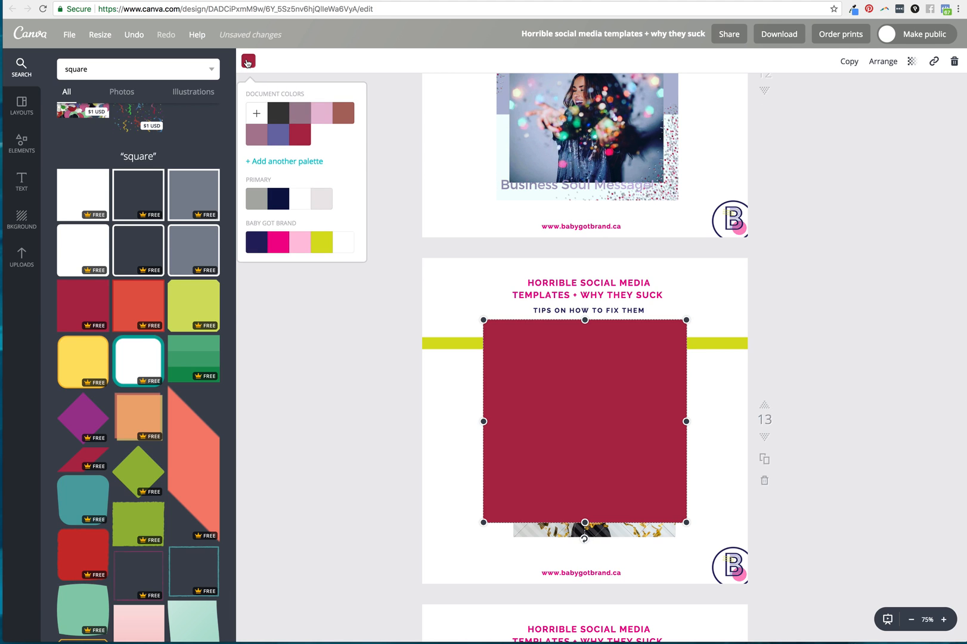
pyautogui.click(278, 134)
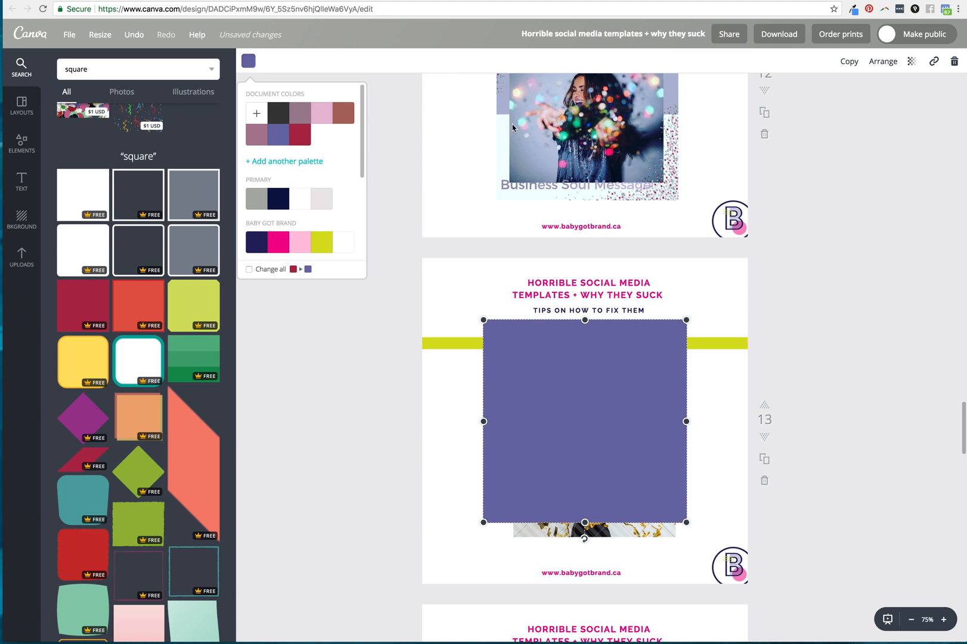
# Step: Set the purple-blue square's transparency to 79, shrink it and move it over the confetti photo on page 13
pyautogui.click(911, 62)
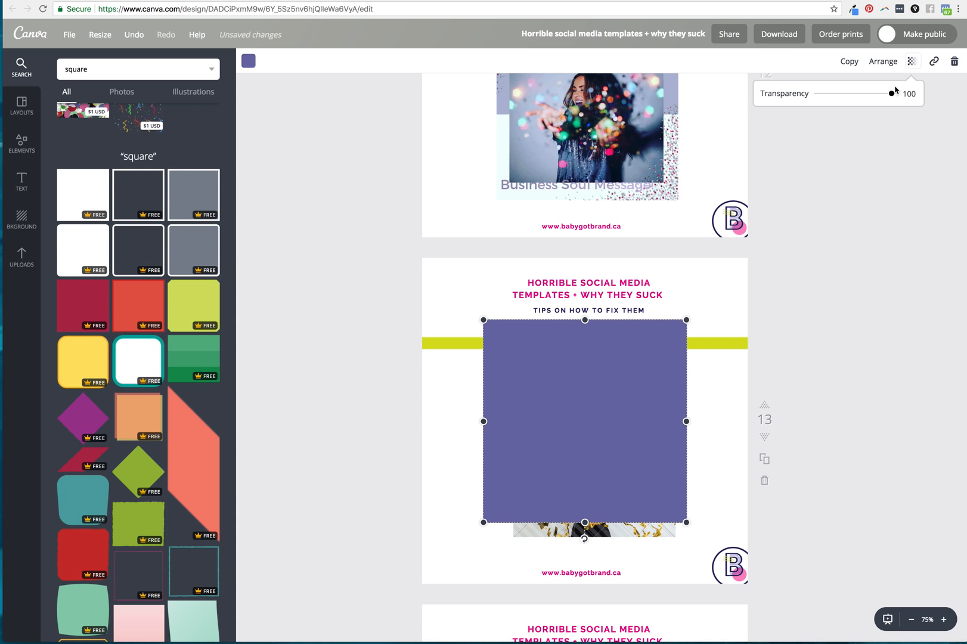
pyautogui.moveTo(891, 94)
pyautogui.mouseDown()
pyautogui.moveTo(857, 95)
pyautogui.moveTo(876, 96)
pyautogui.mouseUp()
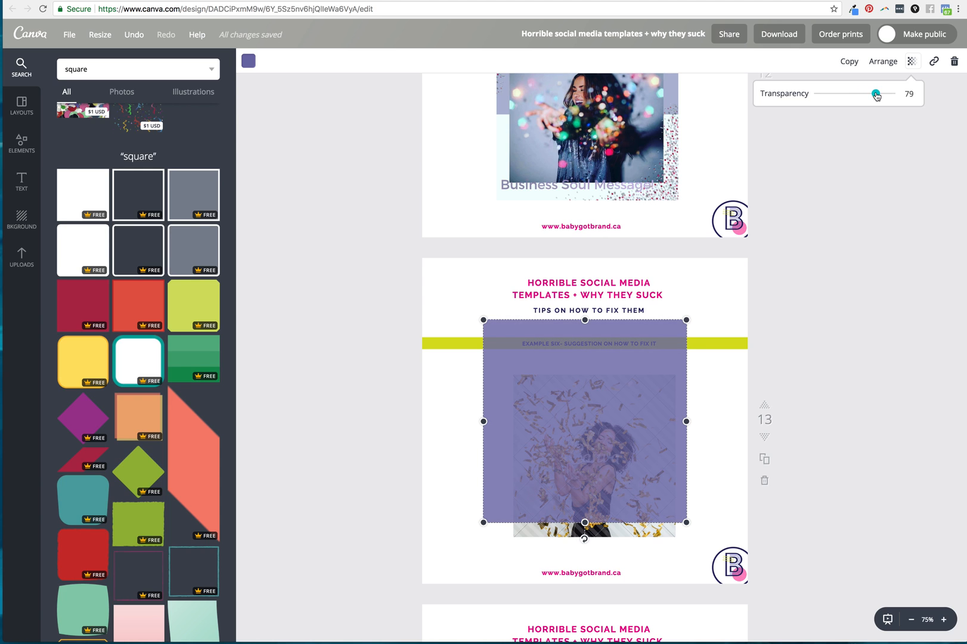
pyautogui.click(641, 396)
pyautogui.moveTo(685, 320); pyautogui.dragTo(626, 379)
pyautogui.moveTo(575, 416); pyautogui.dragTo(616, 416)
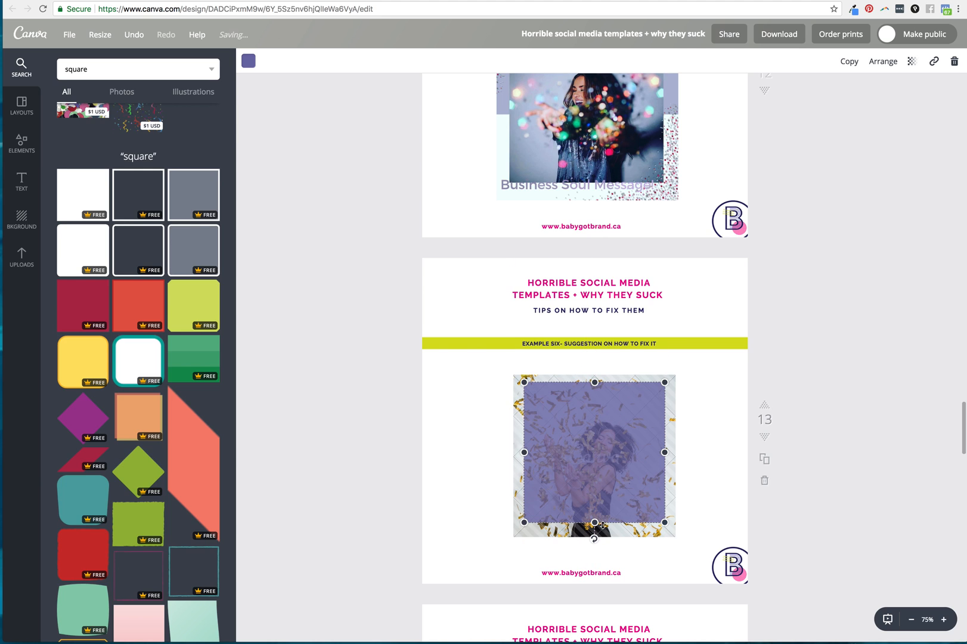
# Step: Stretch the square's lower and side edges to about 355 × 363, leaving a border of the confetti photo around it
pyautogui.moveTo(595, 522); pyautogui.dragTo(598, 529)
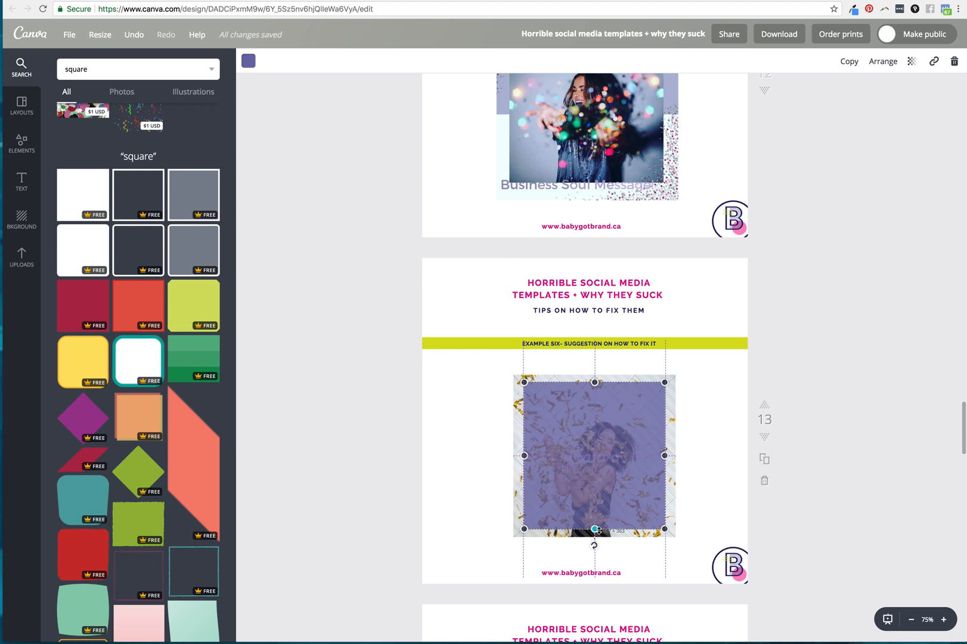
pyautogui.moveTo(527, 457); pyautogui.dragTo(525, 456)
pyautogui.moveTo(669, 458); pyautogui.dragTo(672, 459)
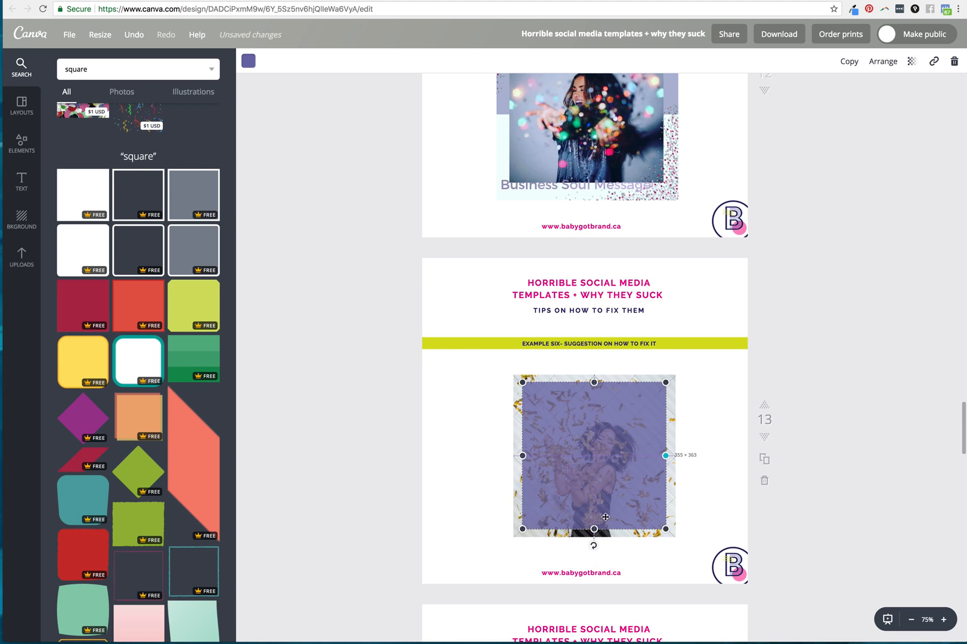
pyautogui.click(888, 459)
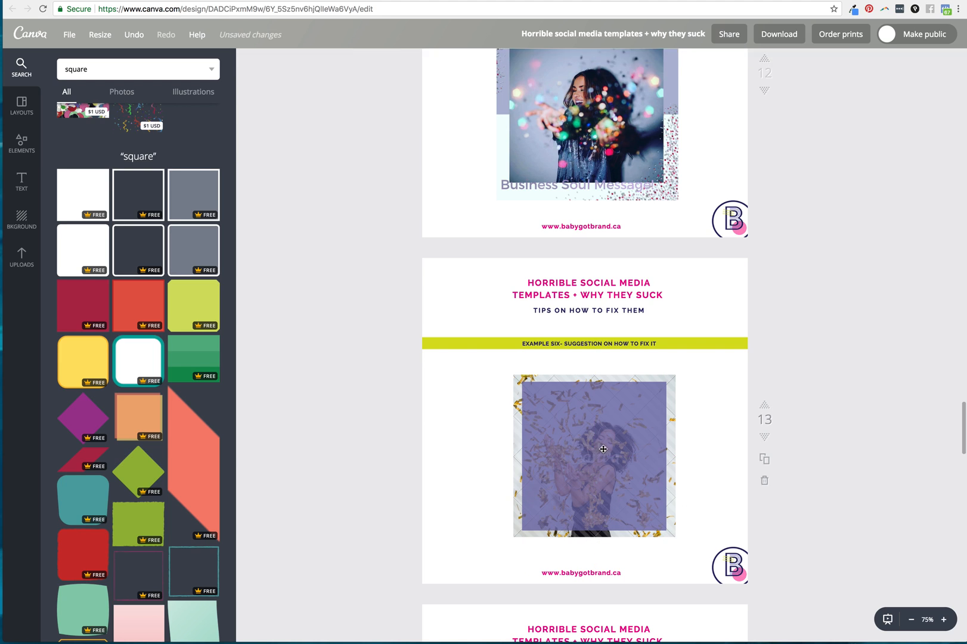
# Step: Set the transparency of the purple-blue square on page 13 to 89
pyautogui.click(604, 449)
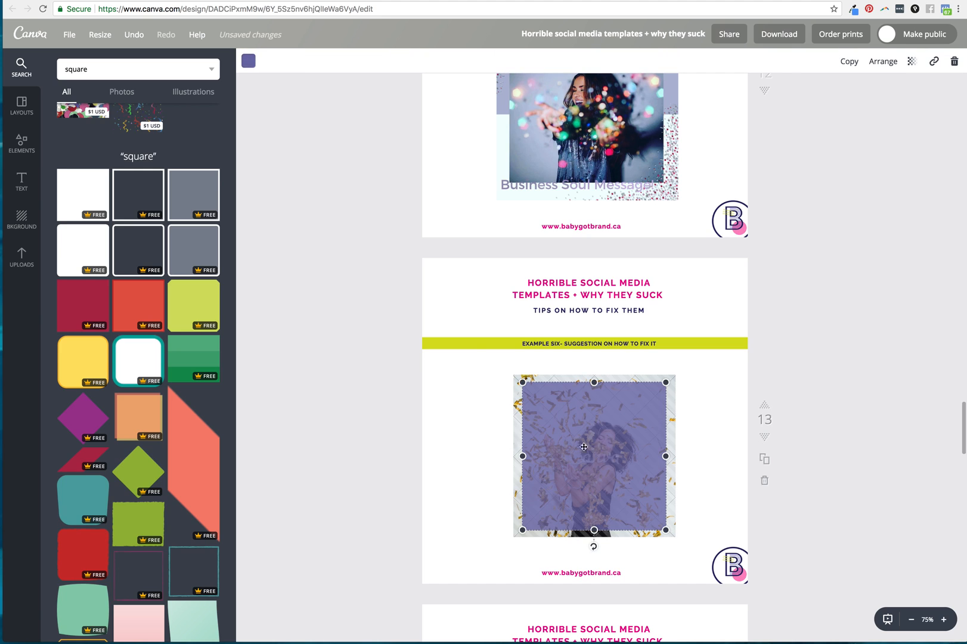
pyautogui.click(911, 61)
pyautogui.moveTo(881, 96); pyautogui.dragTo(884, 97)
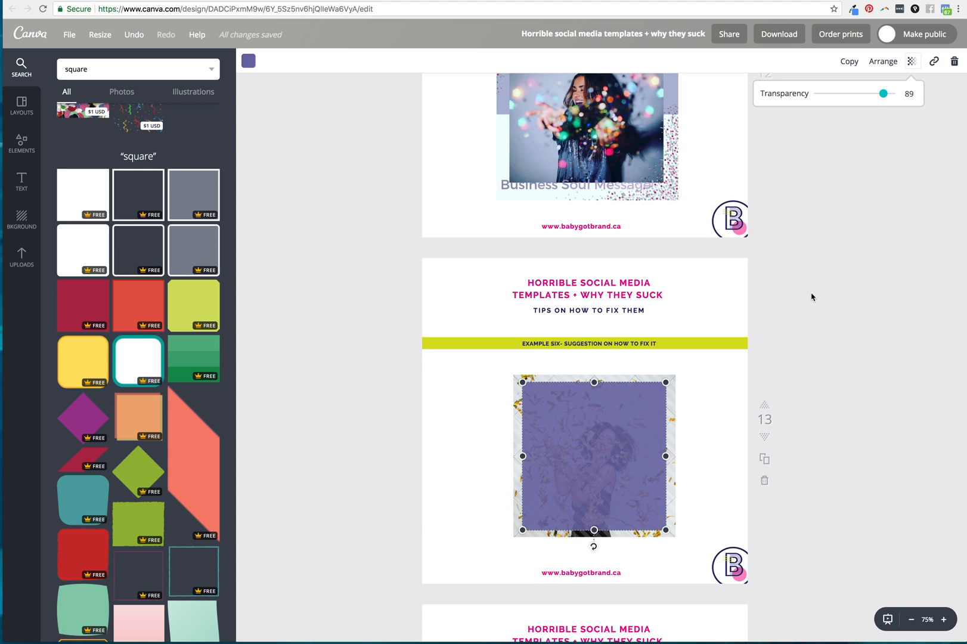
pyautogui.click(820, 305)
# Step: Add a body text box, and delete it from page 10 together with the stray empty picture frame there
pyautogui.scroll(1, 713, 231)
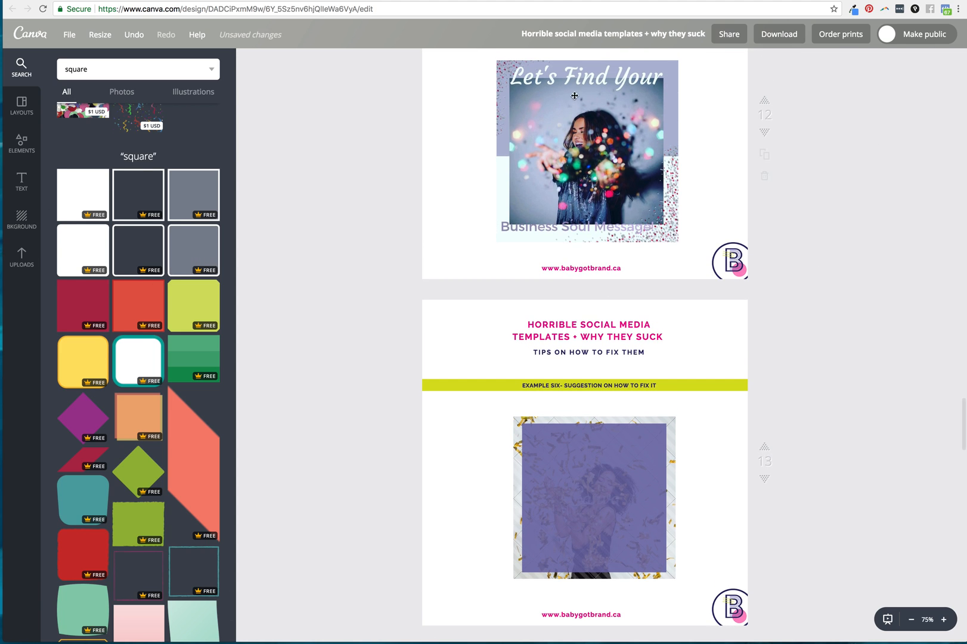
pyautogui.click(21, 181)
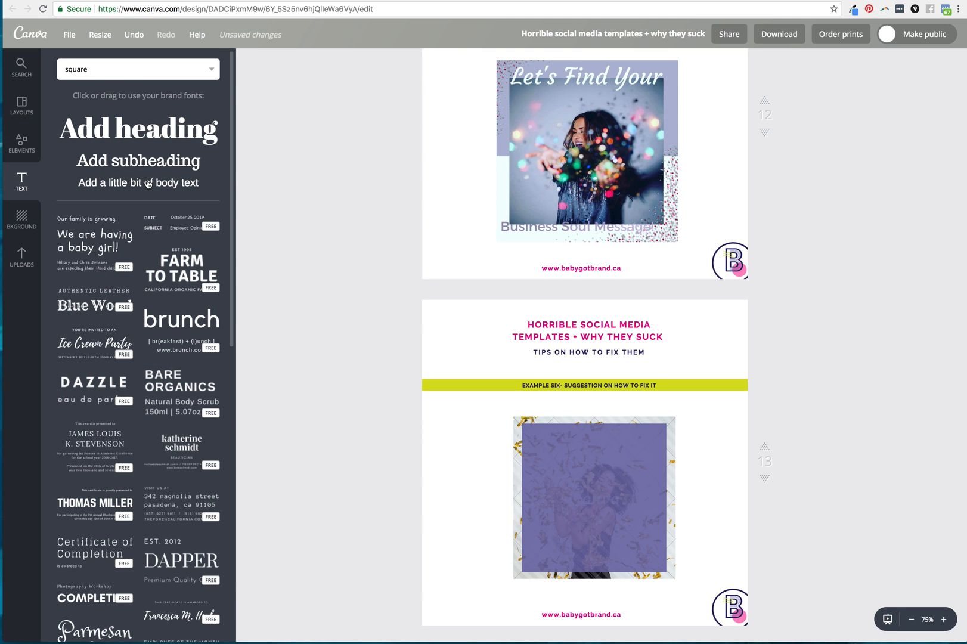
pyautogui.click(148, 183)
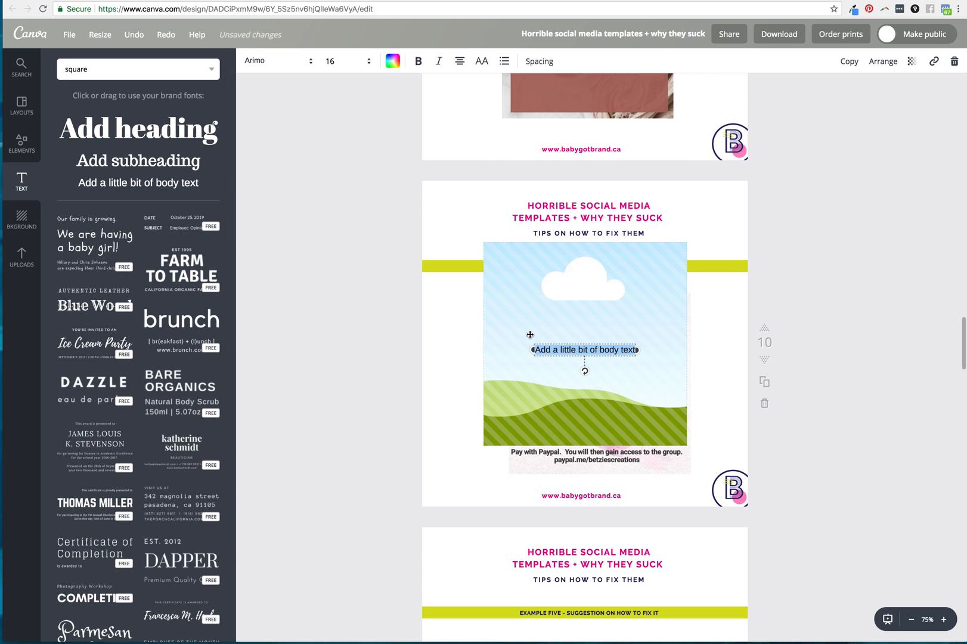
pyautogui.press('BackSpace')
pyautogui.click(616, 328)
pyautogui.press('BackSpace')
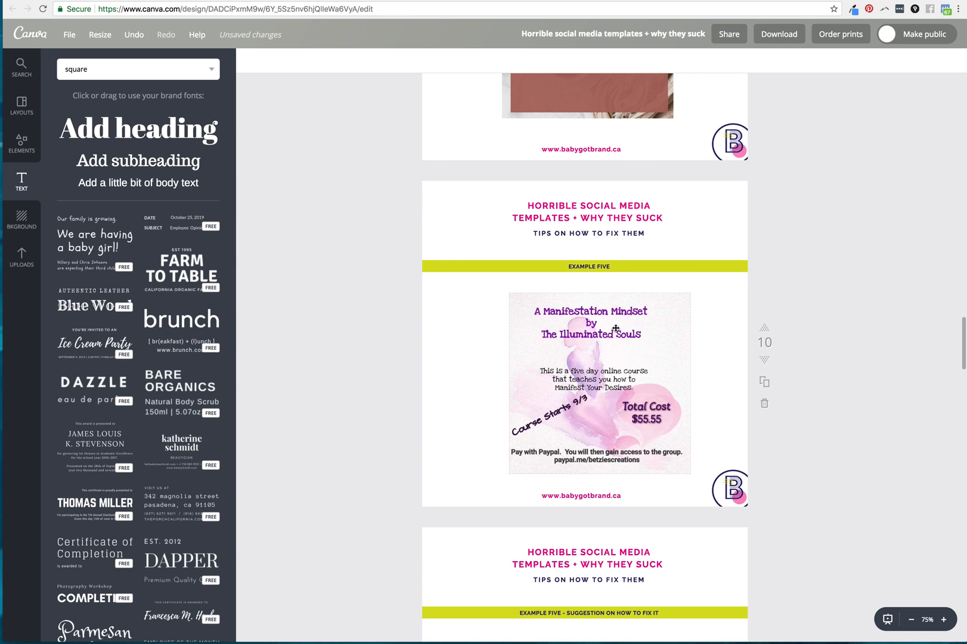
# Step: Undo the removal of page 10's body text box and redo it
pyautogui.scroll(-13, 617, 329)
pyautogui.scroll(-4, 615, 328)
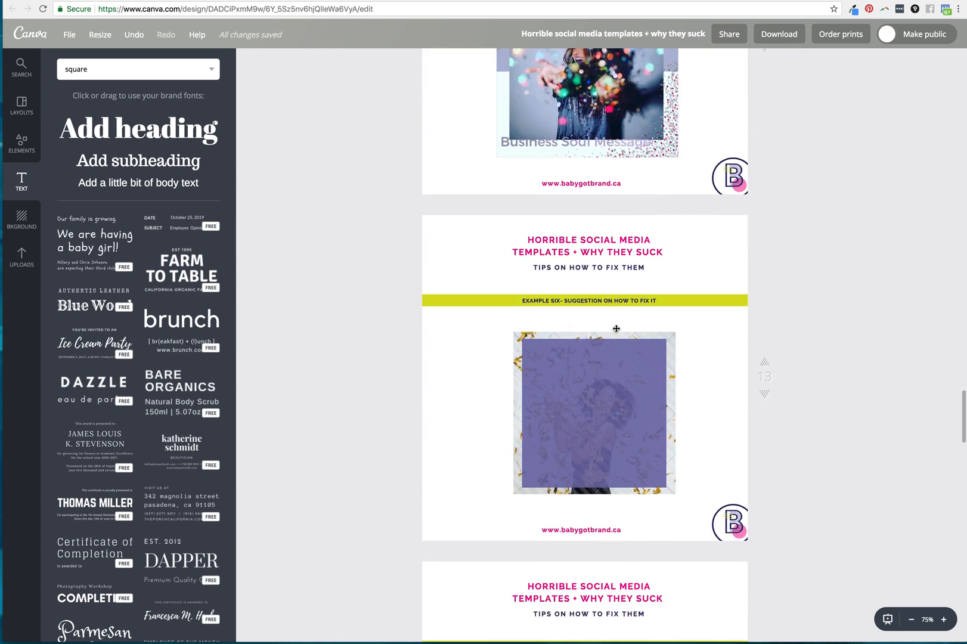
pyautogui.scroll(2, 602, 334)
pyautogui.click(623, 496)
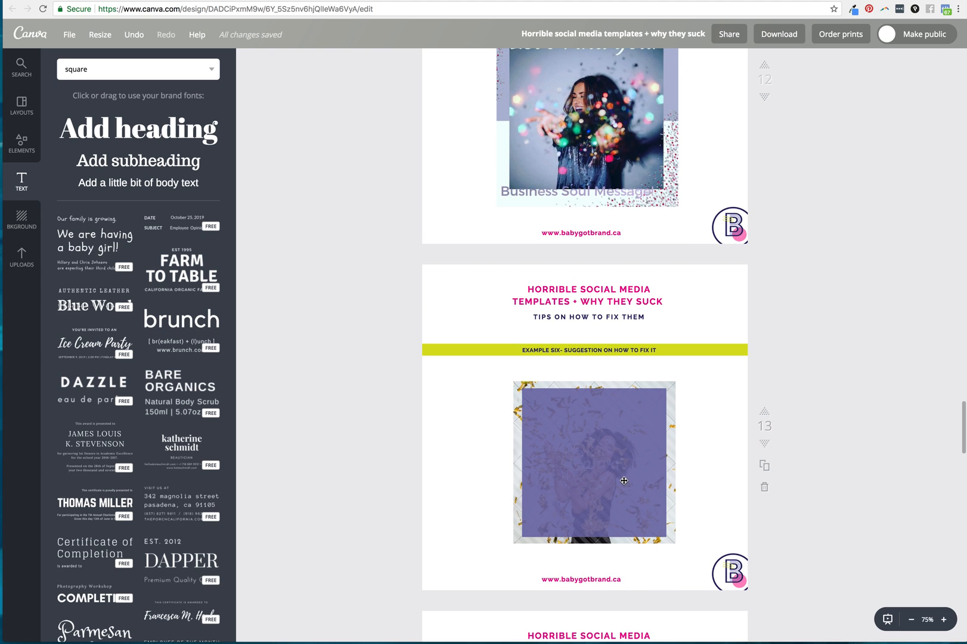
pyautogui.hotkey('ctrl', 'z')
pyautogui.hotkey('ctrl', 'z')
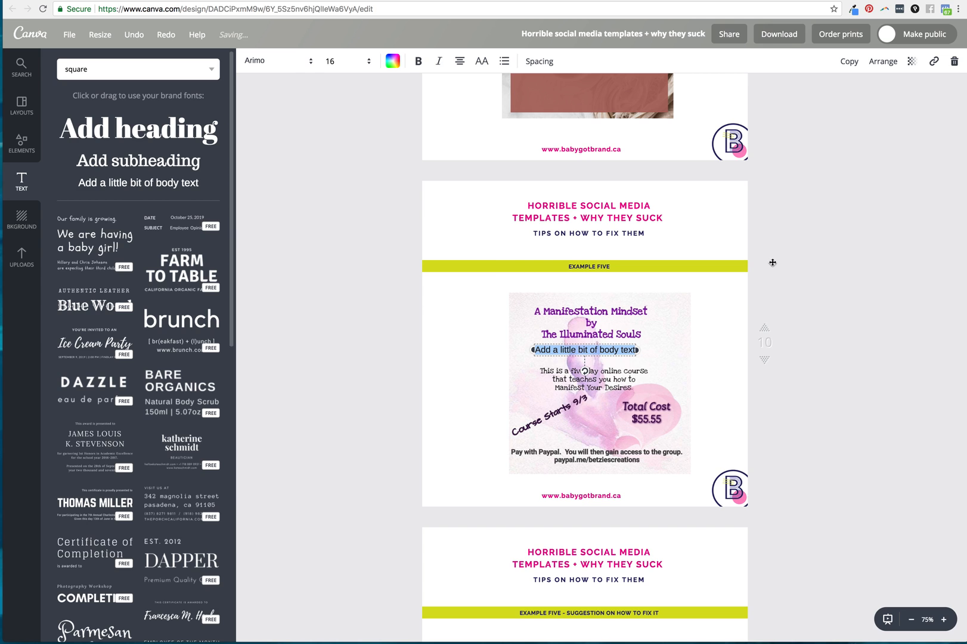
pyautogui.hotkey('ctrl', 'shift', 'z')
pyautogui.hotkey('ctrl', 'shift', 'z')
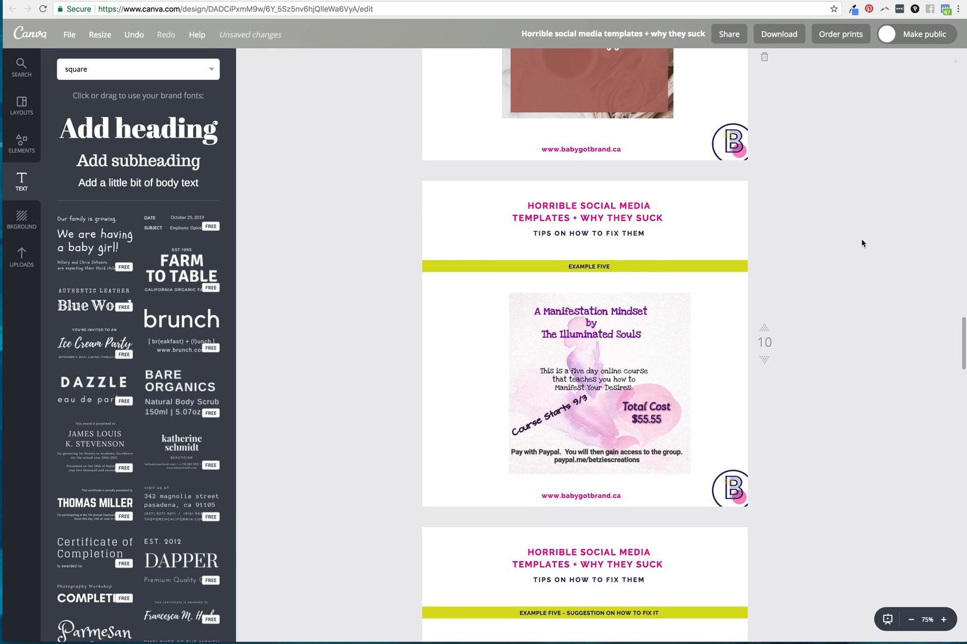
# Step: Add a body text box over page 13's purple-blue square and enter "Let's find you"
pyautogui.scroll(-15, 862, 243)
pyautogui.scroll(-3, 862, 243)
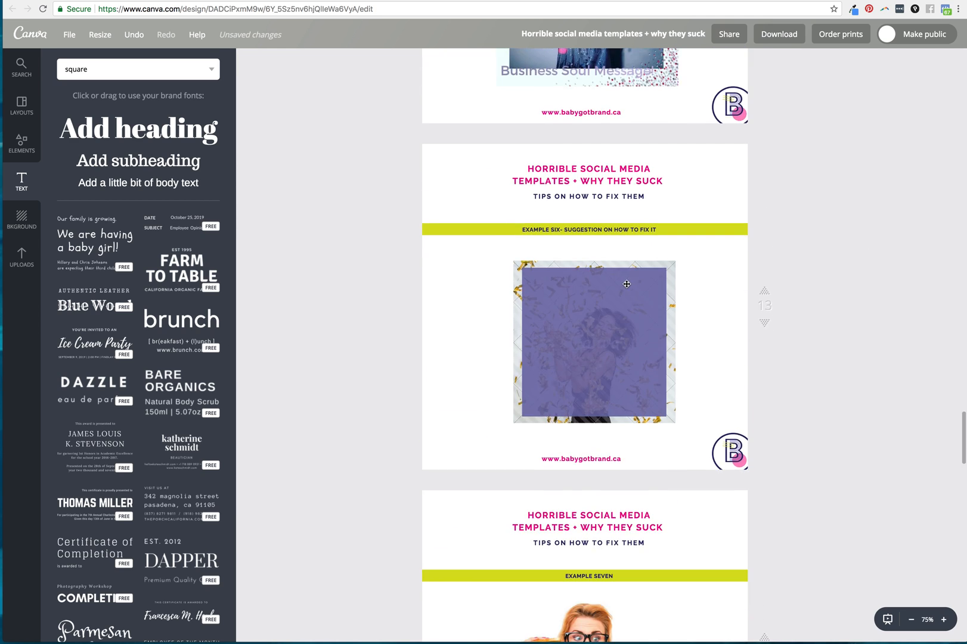
pyautogui.click(584, 271)
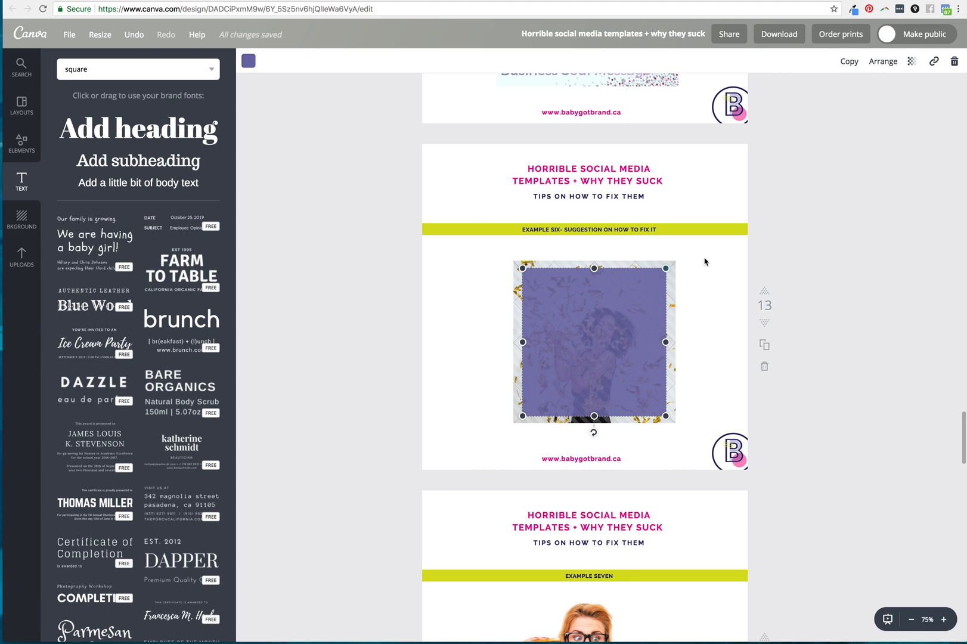
pyautogui.click(696, 238)
pyautogui.click(693, 227)
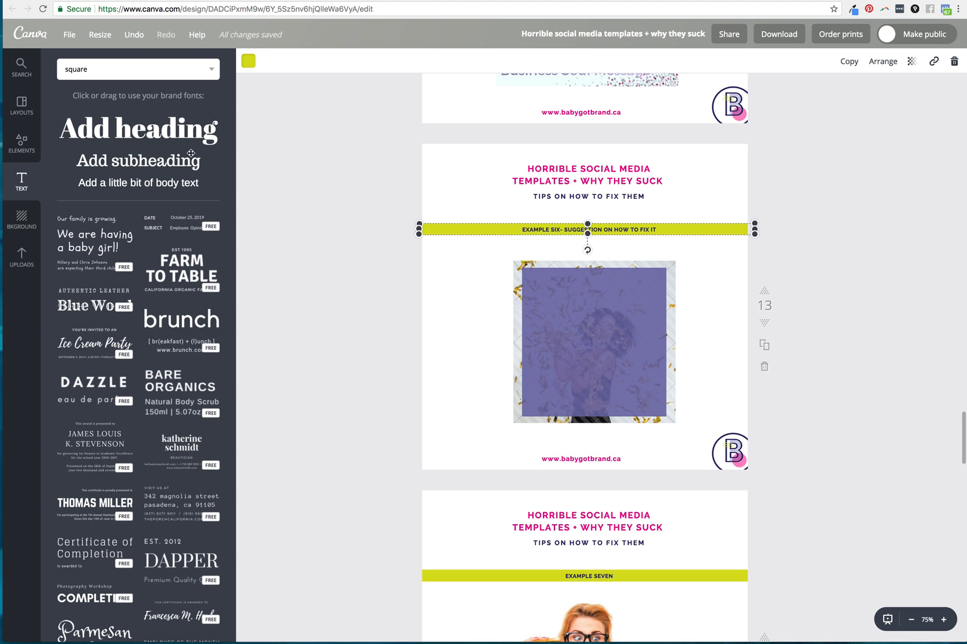
pyautogui.click(158, 183)
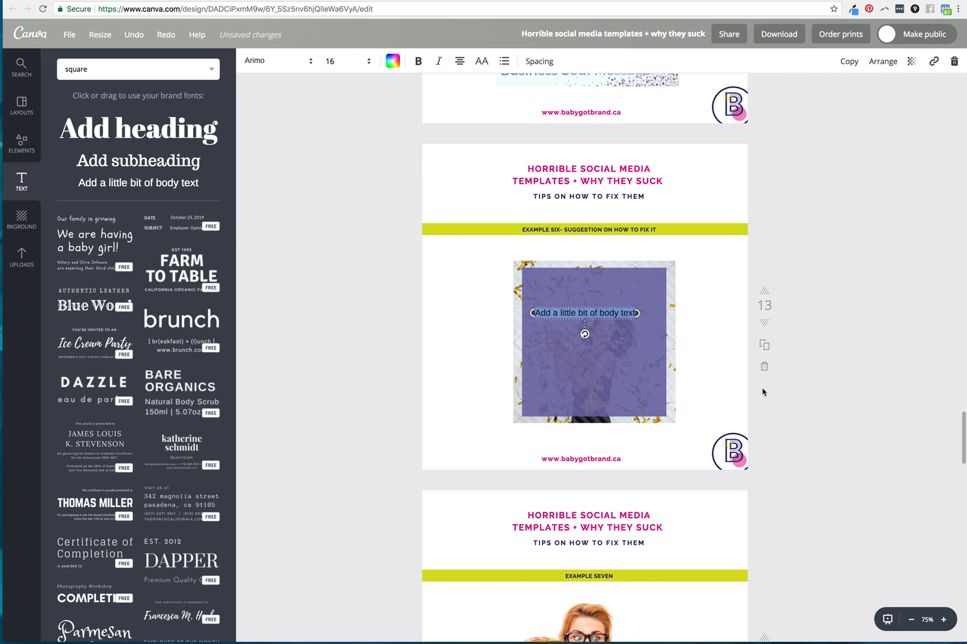
pyautogui.scroll(3, 762, 391)
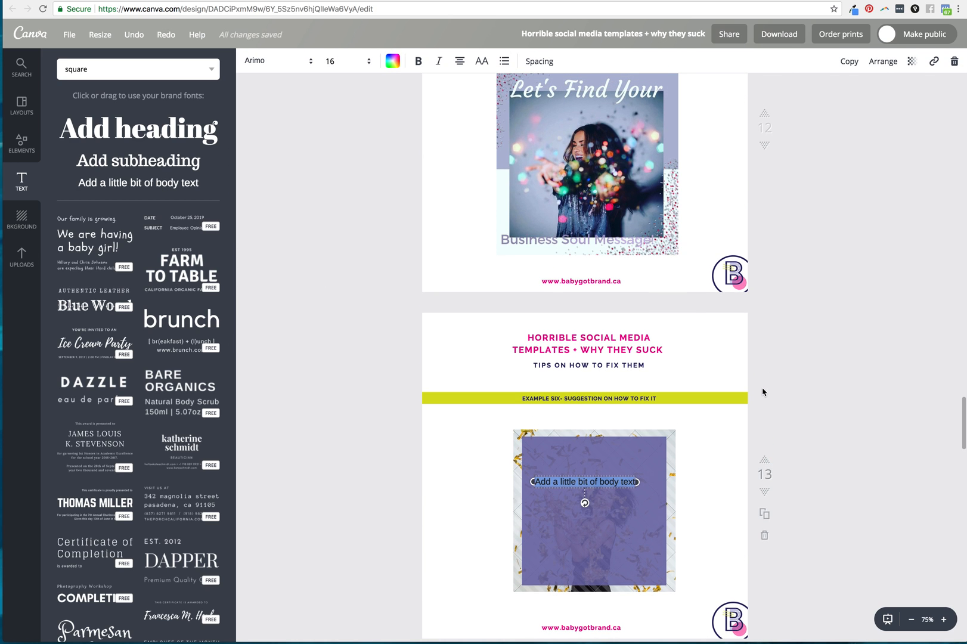
pyautogui.press('BackSpace')
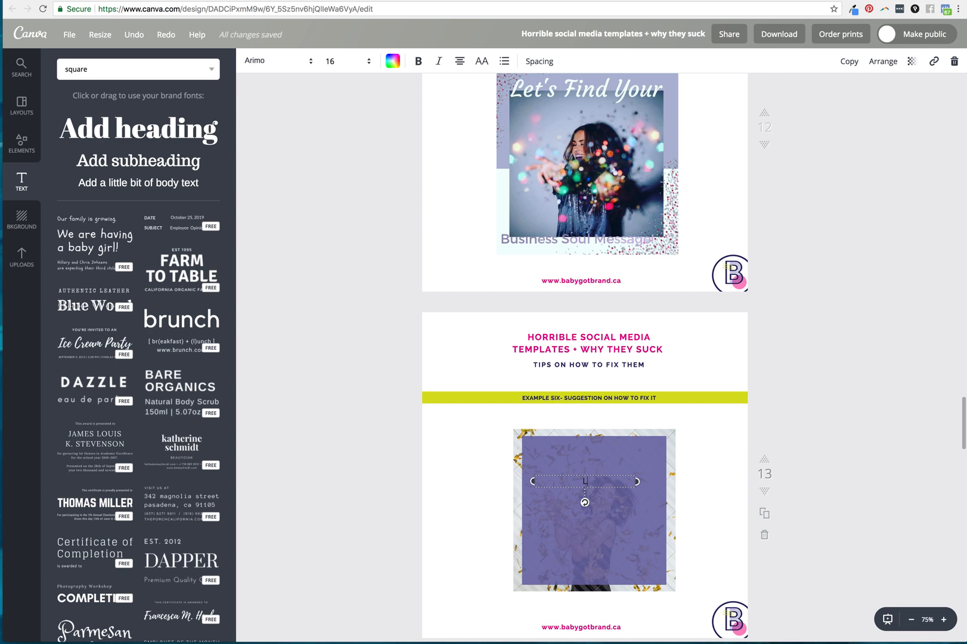
pyautogui.write("Let's find you")
# Step: Set the new text's font to Ernest and Emily at size 28 and complete its wording as "Let's find your"
pyautogui.click(268, 62)
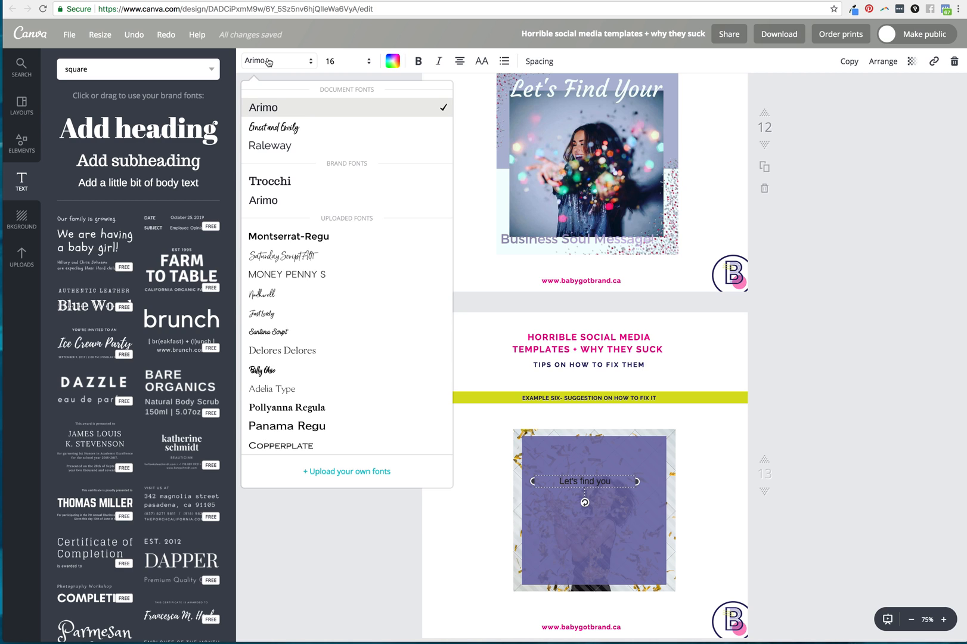
pyautogui.click(288, 128)
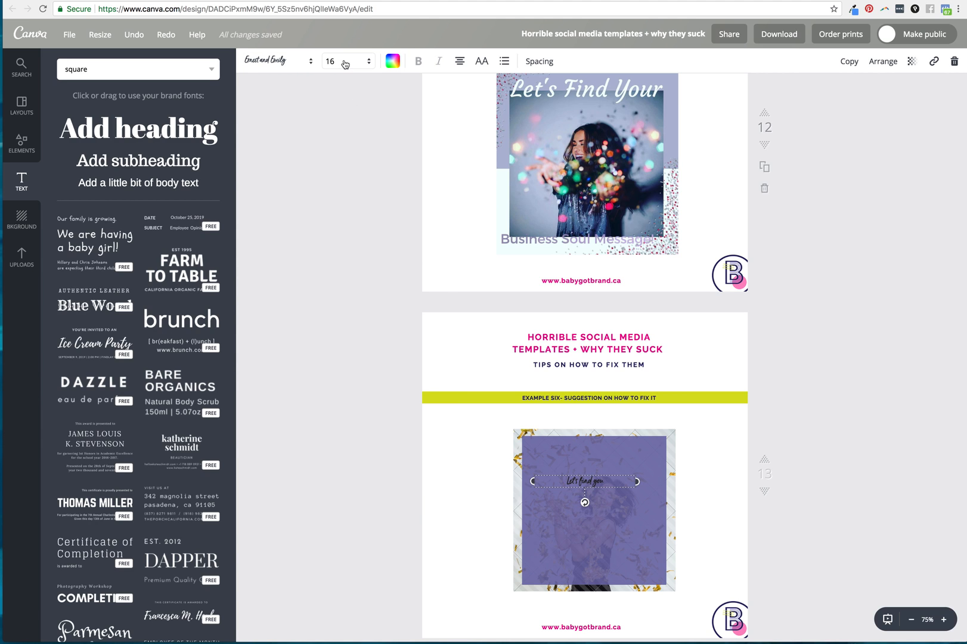
pyautogui.click(345, 62)
pyautogui.click(333, 236)
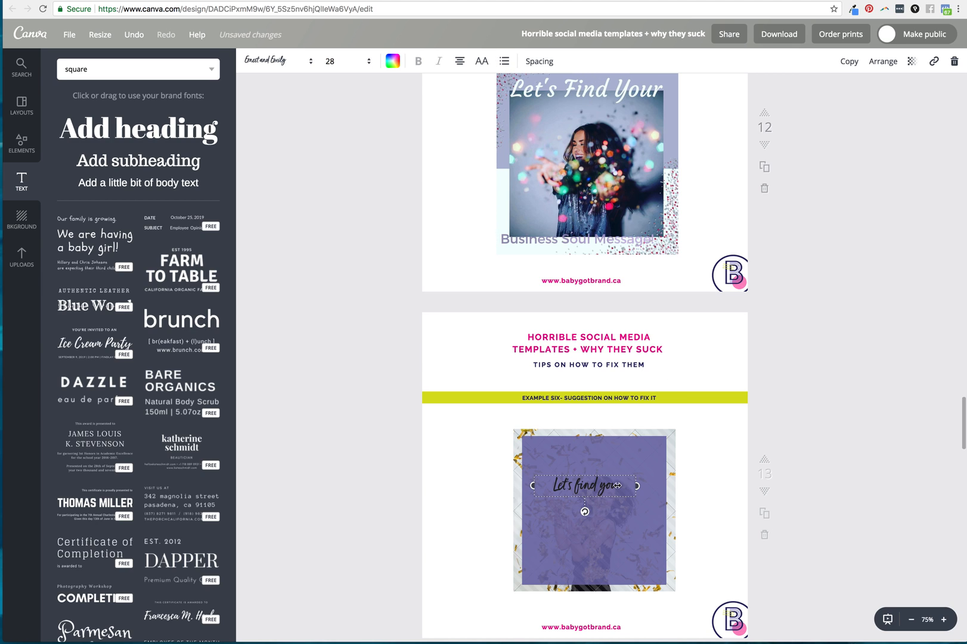
pyautogui.write('r')
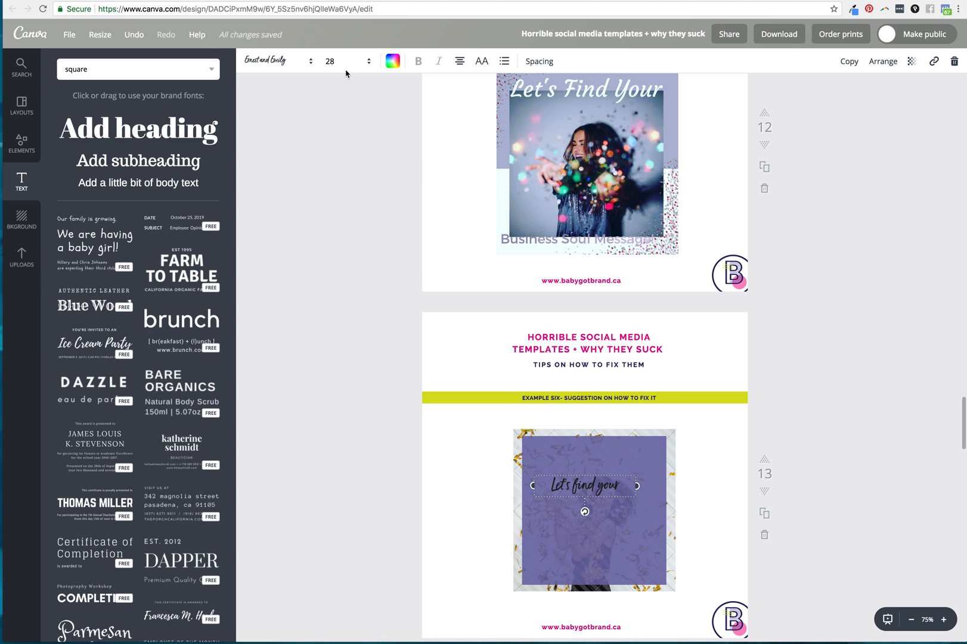
# Step: Colour the "Let's find your" text white, set its size to 36 and centre it on the purple-blue square
pyautogui.click(393, 61)
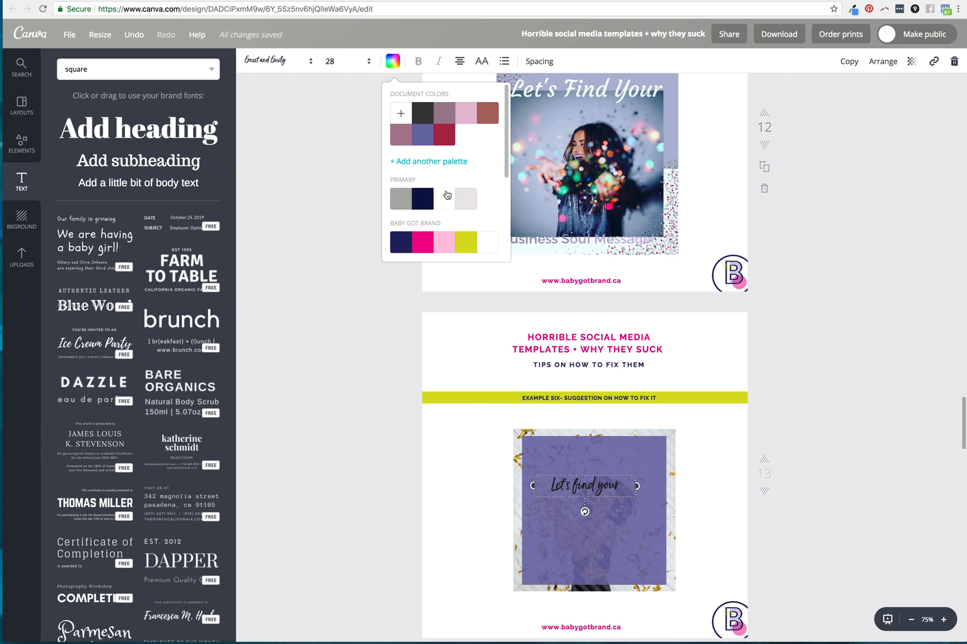
pyautogui.click(448, 195)
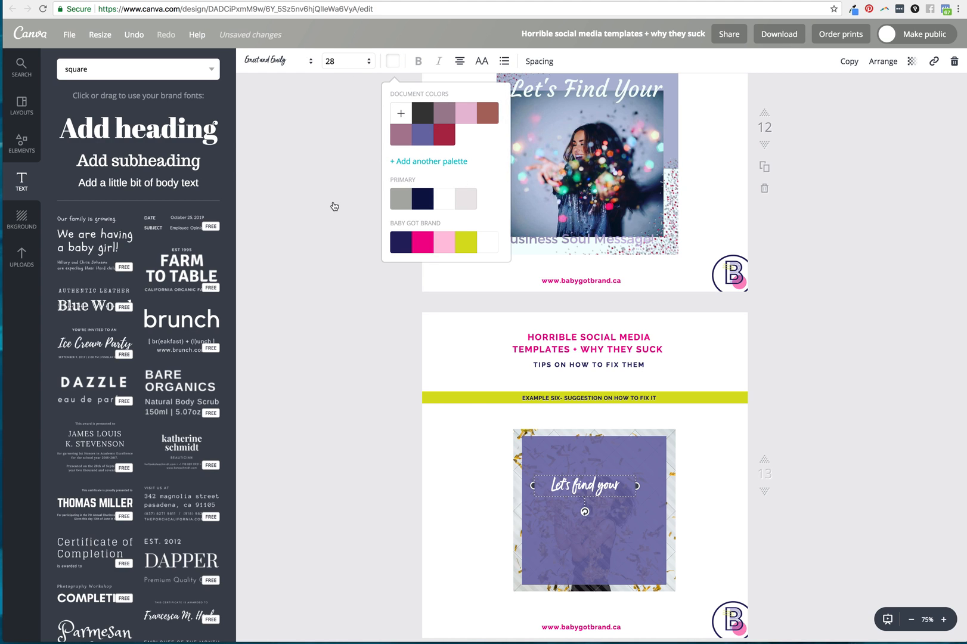
pyautogui.click(337, 61)
pyautogui.click(335, 268)
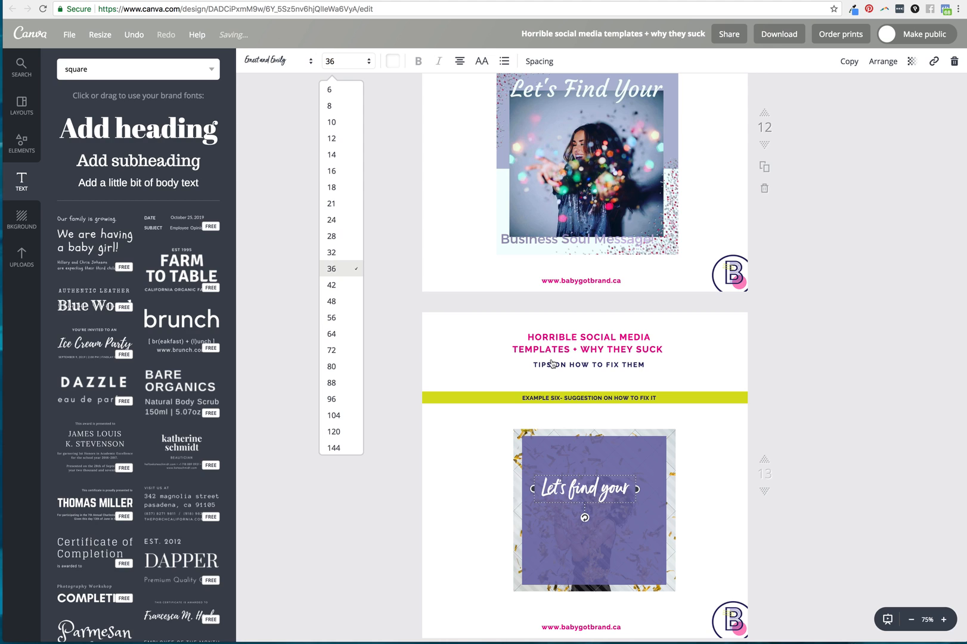
pyautogui.moveTo(588, 475); pyautogui.dragTo(602, 486)
pyautogui.click(675, 489)
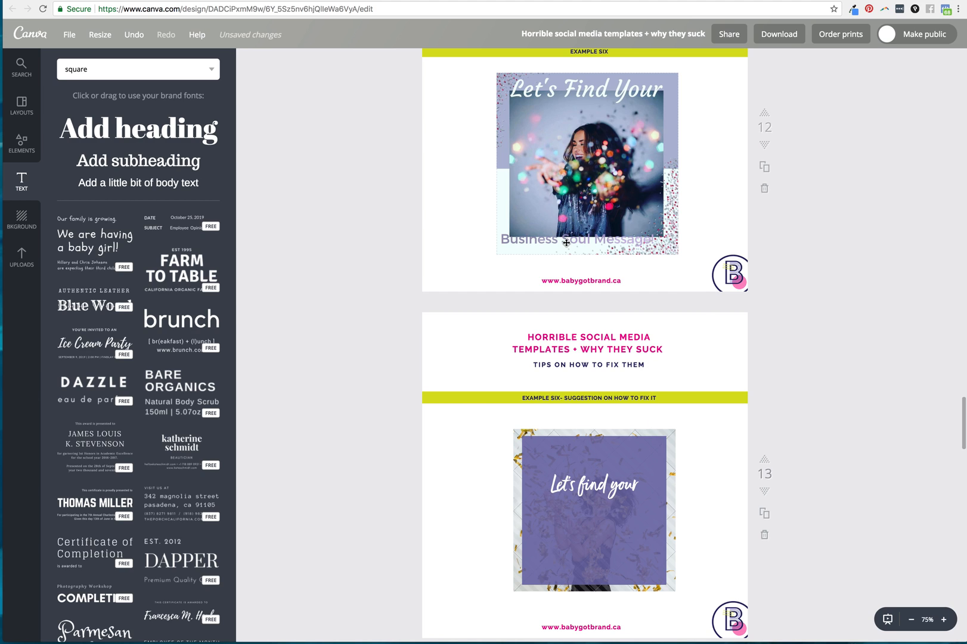
# Step: Add a body text box reading "business soul message" and place it in two centred lines below "Let's find your"
pyautogui.click(137, 183)
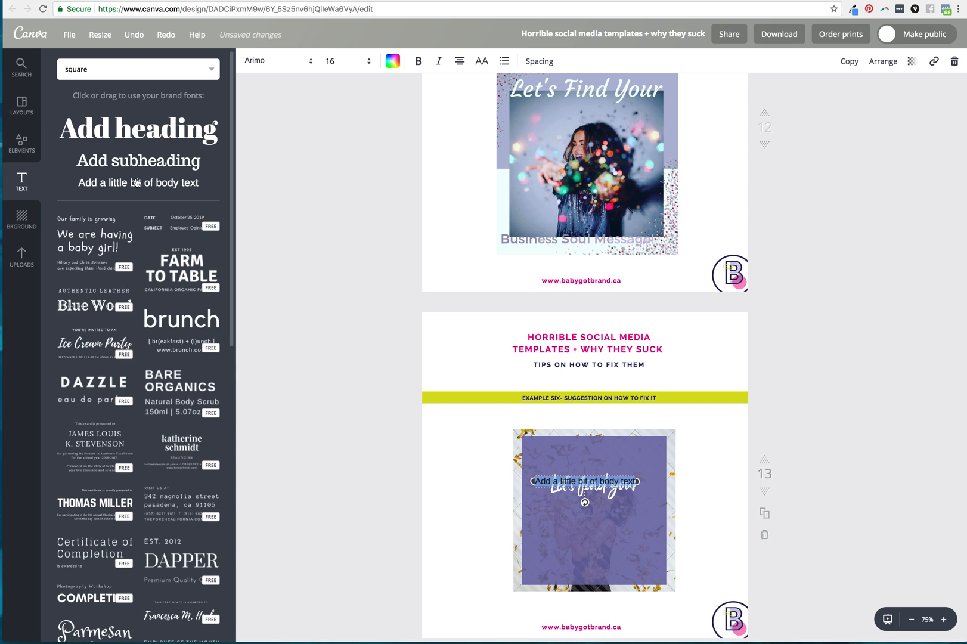
pyautogui.write('bysiness soul me')
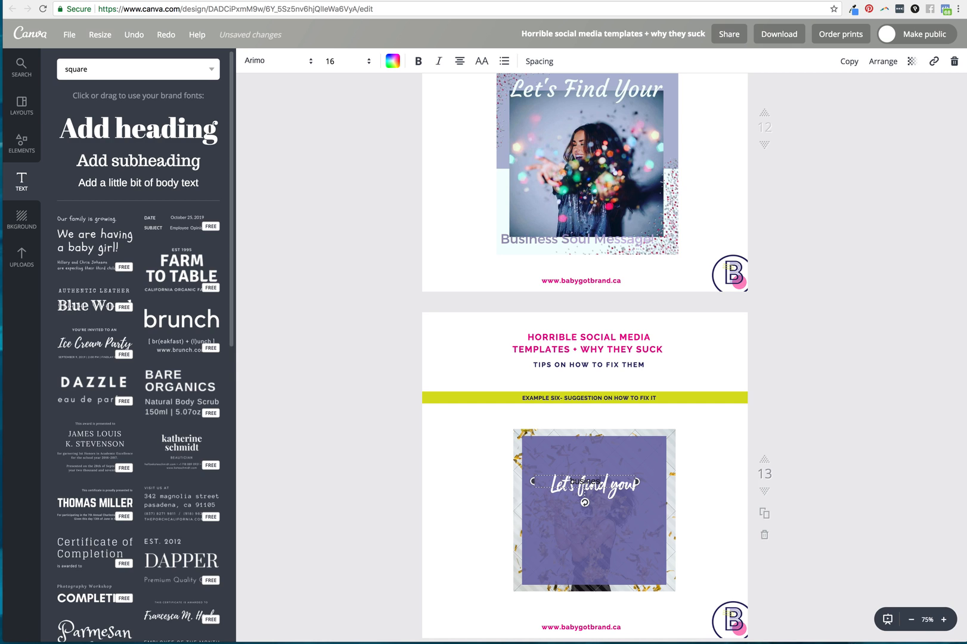
pyautogui.write('ssage')
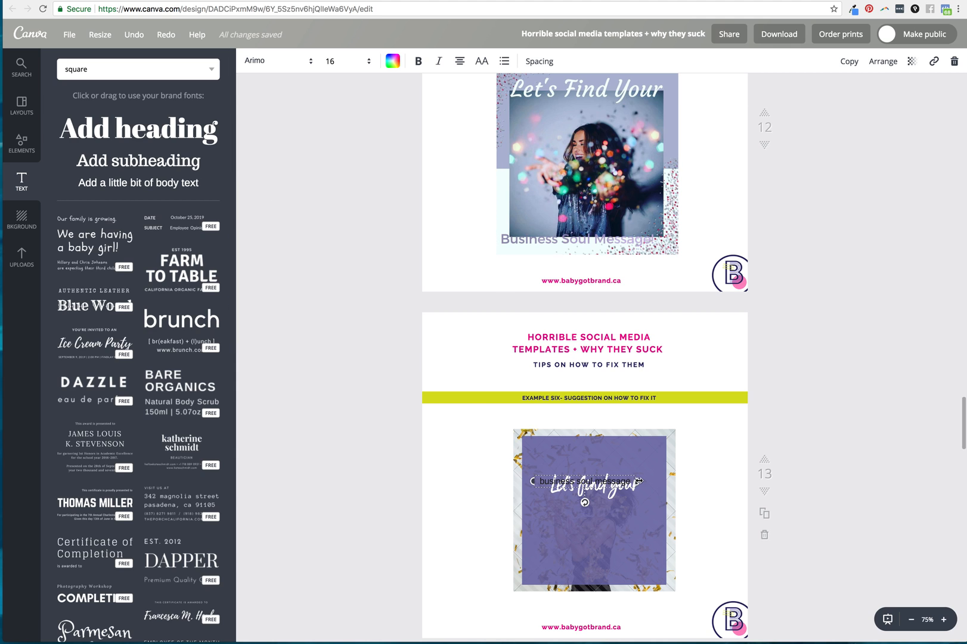
pyautogui.scroll(-1, 636, 481)
pyautogui.moveTo(635, 477); pyautogui.dragTo(607, 512)
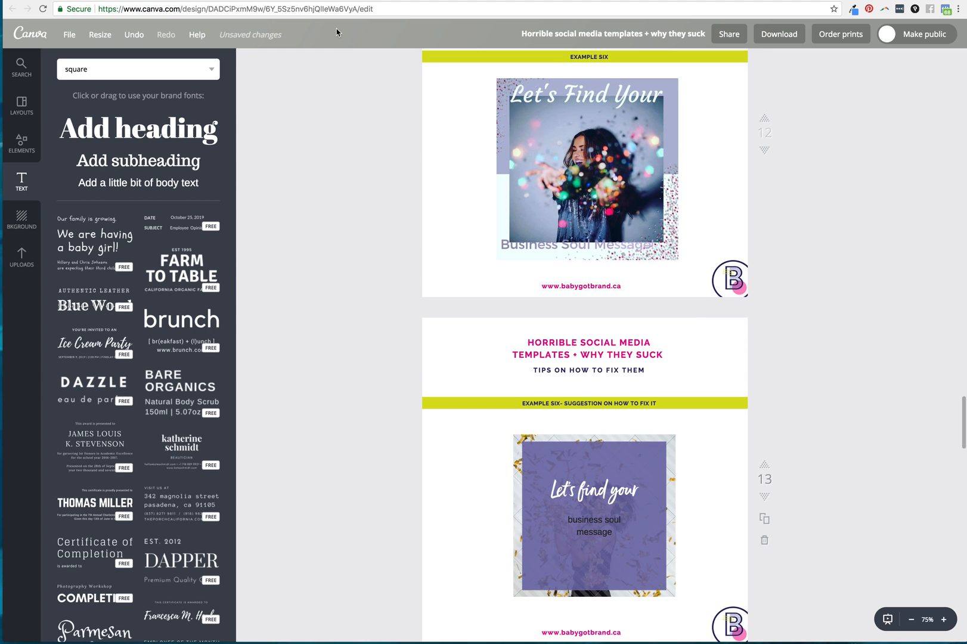
pyautogui.hotkey('ctrl', 'z')
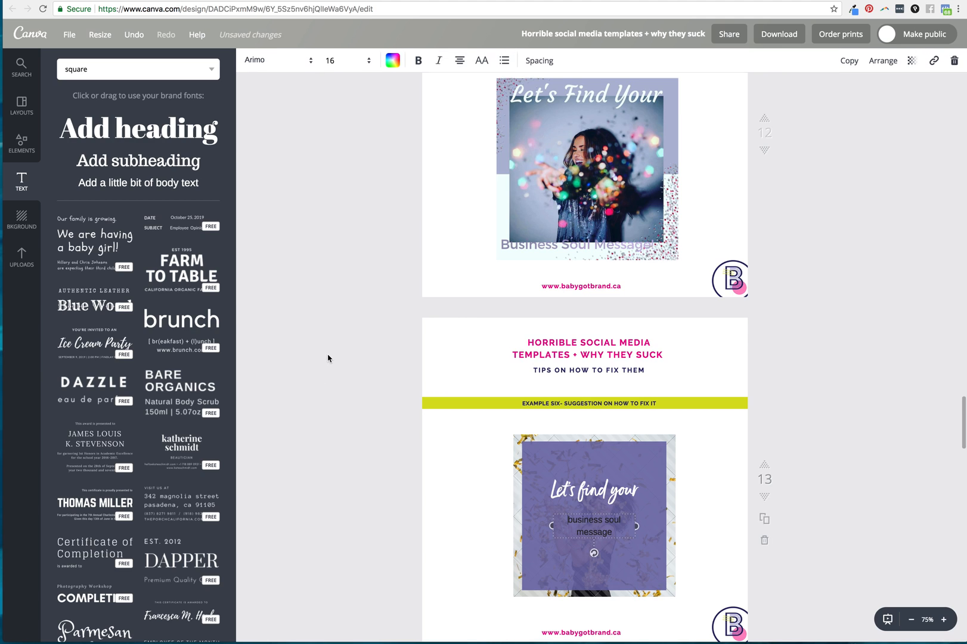
# Step: Colour the "business soul message" text on page 13 lime green from the Baby Got Brand palette
pyautogui.click(392, 61)
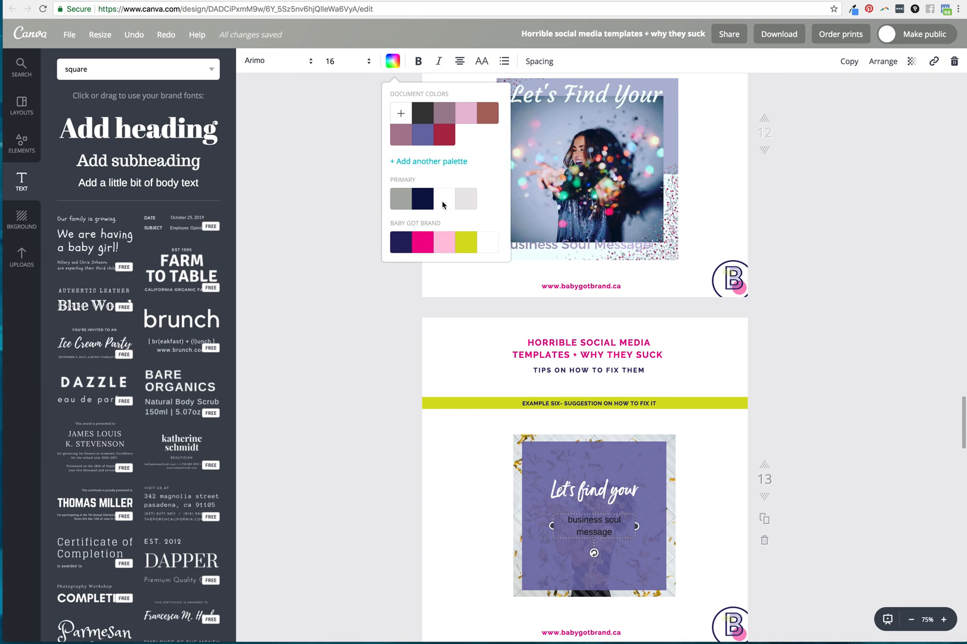
pyautogui.click(471, 200)
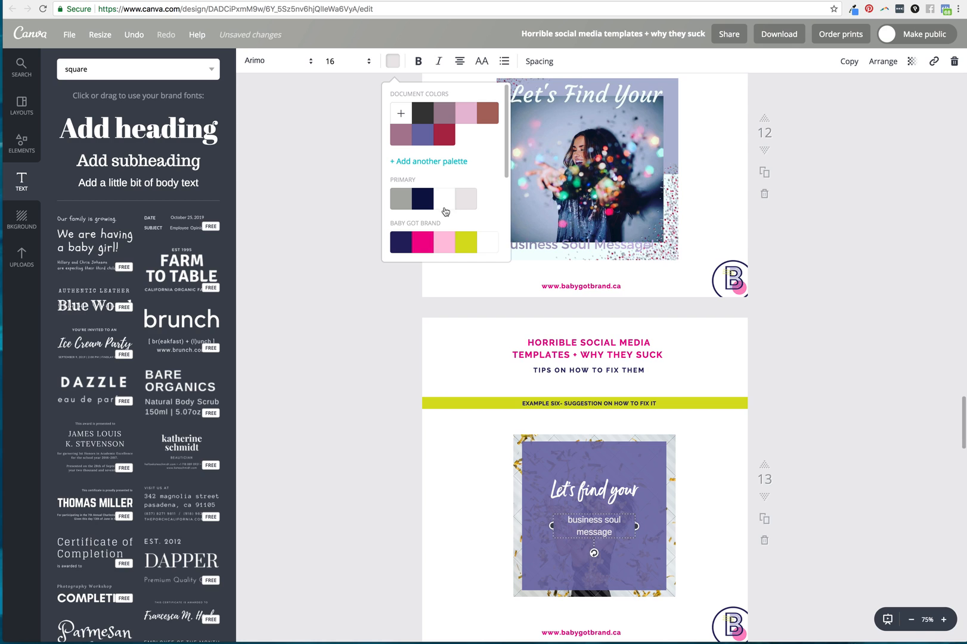
pyautogui.click(447, 199)
pyautogui.click(444, 243)
pyautogui.click(478, 246)
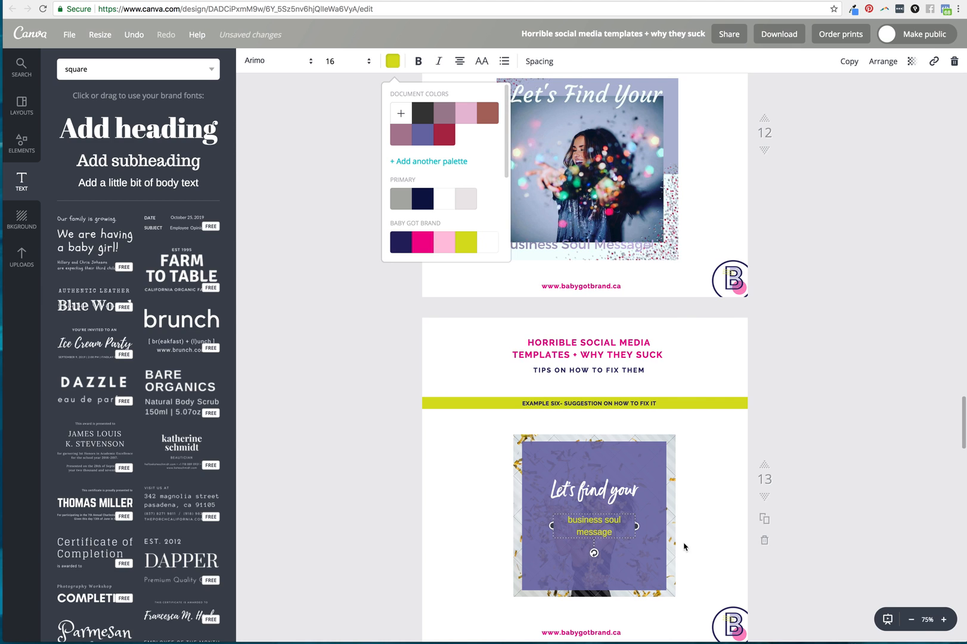
# Step: Make "business soul message" uppercase with slightly wider letter spacing and a tighter line height
pyautogui.click(483, 62)
pyautogui.click(538, 62)
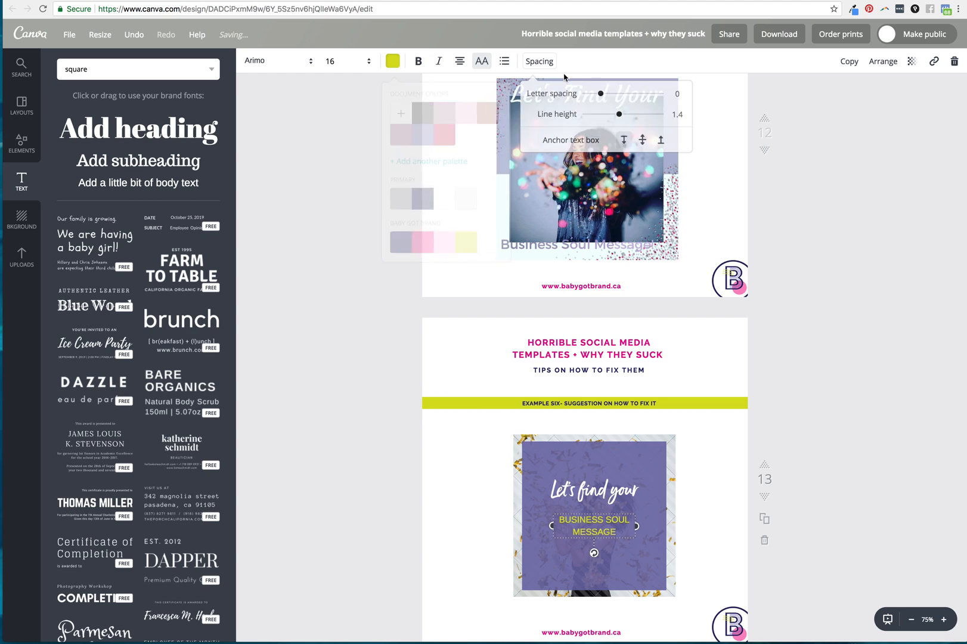
pyautogui.moveTo(603, 94); pyautogui.dragTo(615, 115)
# Step: Set the "BUSINESS SOUL MESSAGE" text to bold Raleway
pyautogui.click(341, 62)
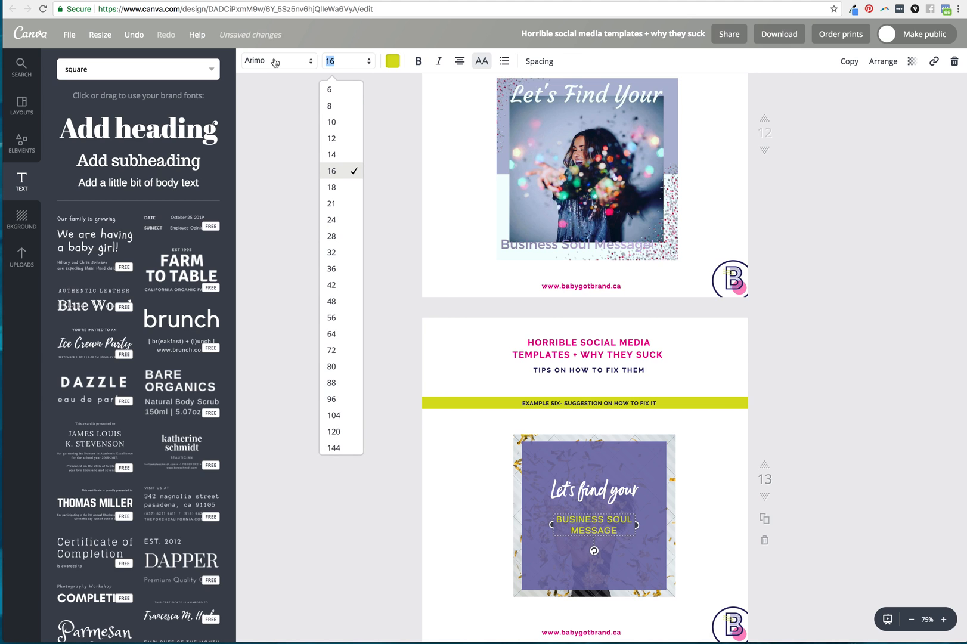
pyautogui.click(276, 60)
pyautogui.click(283, 147)
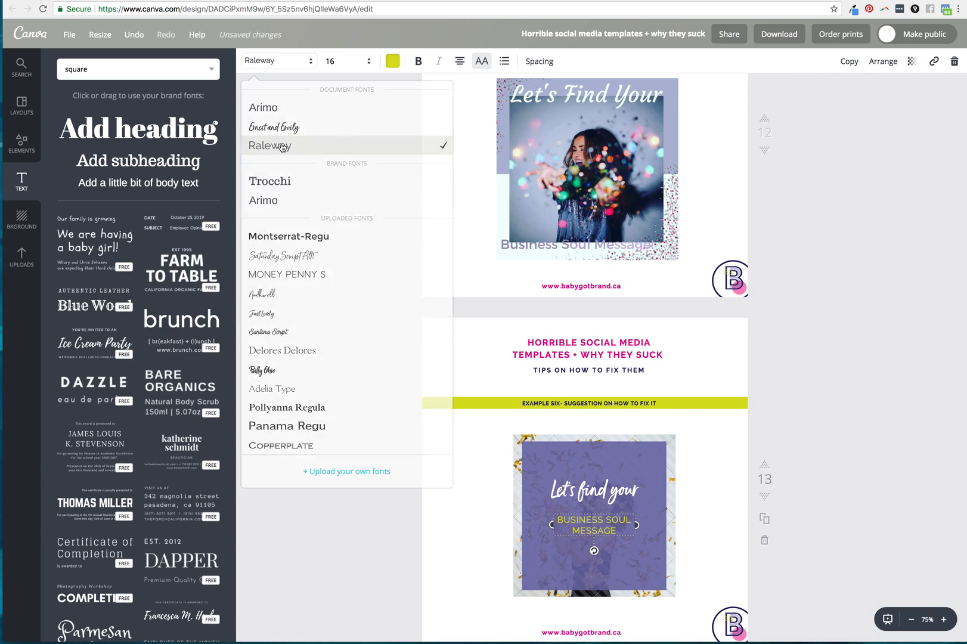
pyautogui.click(419, 60)
# Step: Widen the letter spacing of "BUSINESS SOUL MESSAGE" slightly and move "Let's find your" down to sit just above it
pyautogui.click(539, 61)
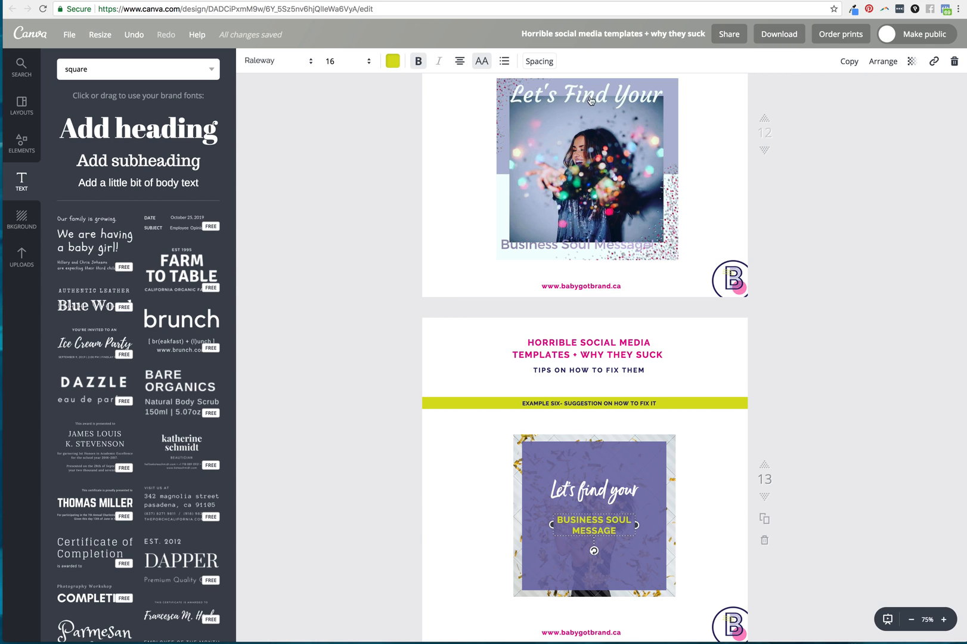
pyautogui.moveTo(605, 93); pyautogui.dragTo(606, 94)
pyautogui.click(876, 328)
pyautogui.moveTo(599, 493); pyautogui.dragTo(599, 501)
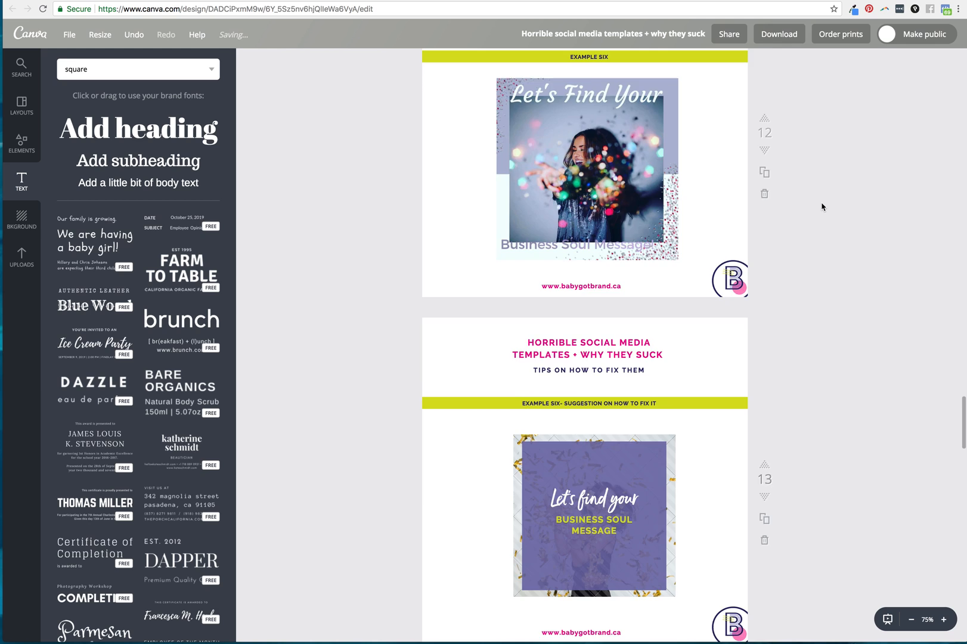
# Step: Review the finished page 13 redesign, the Example Seven template on page 14 and the blank suggestion page 15
pyautogui.scroll(2, 676, 230)
pyautogui.scroll(-5, 590, 280)
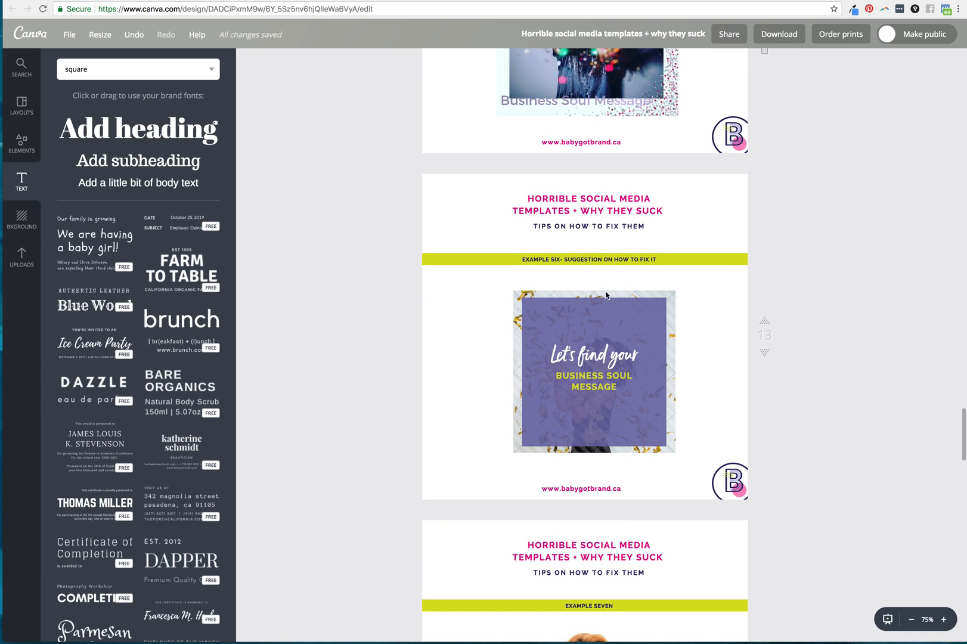
pyautogui.scroll(-8, 831, 309)
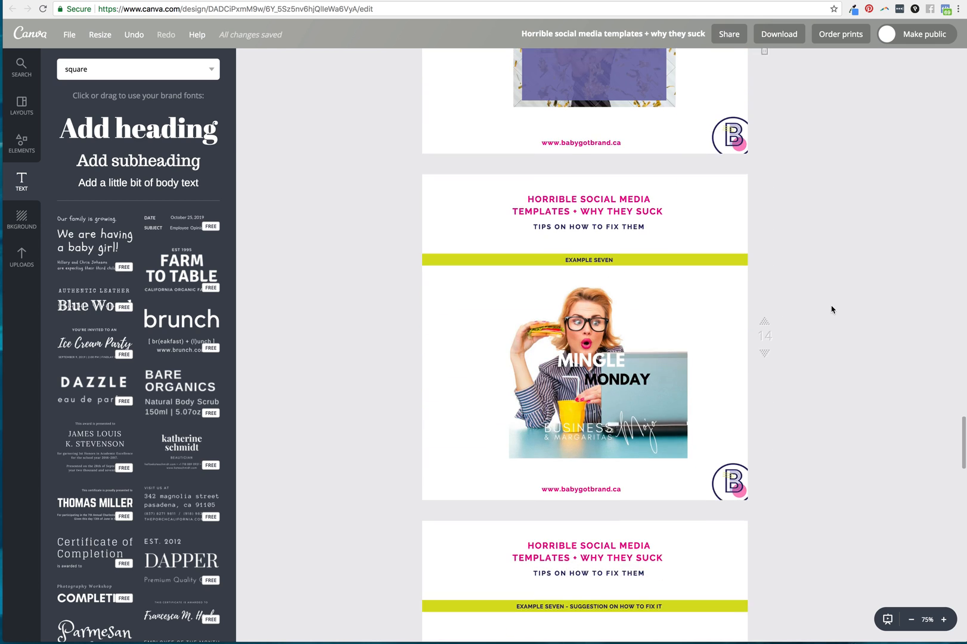
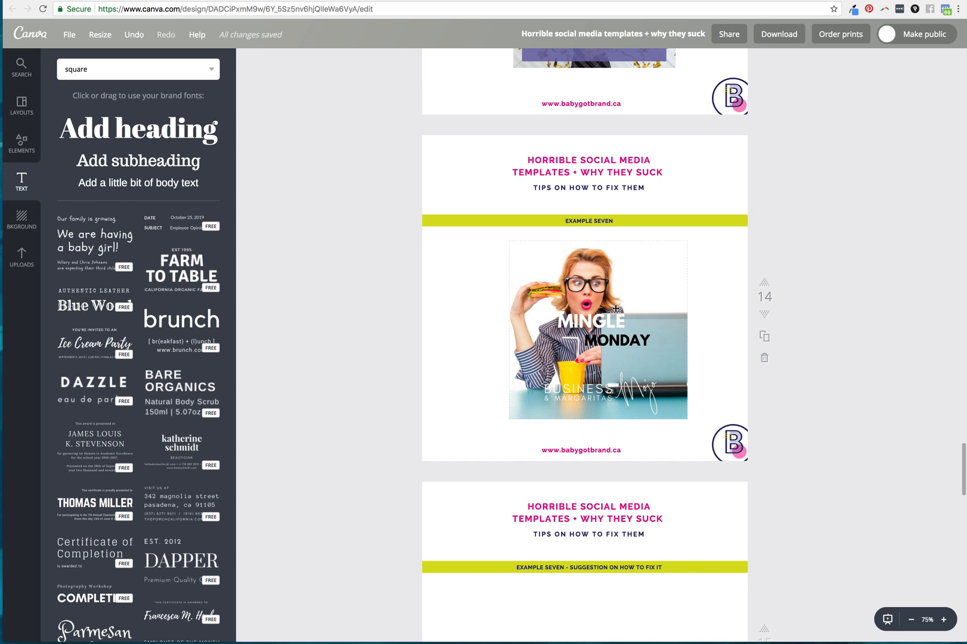
pyautogui.scroll(-1, 616, 308)
pyautogui.scroll(5, 615, 309)
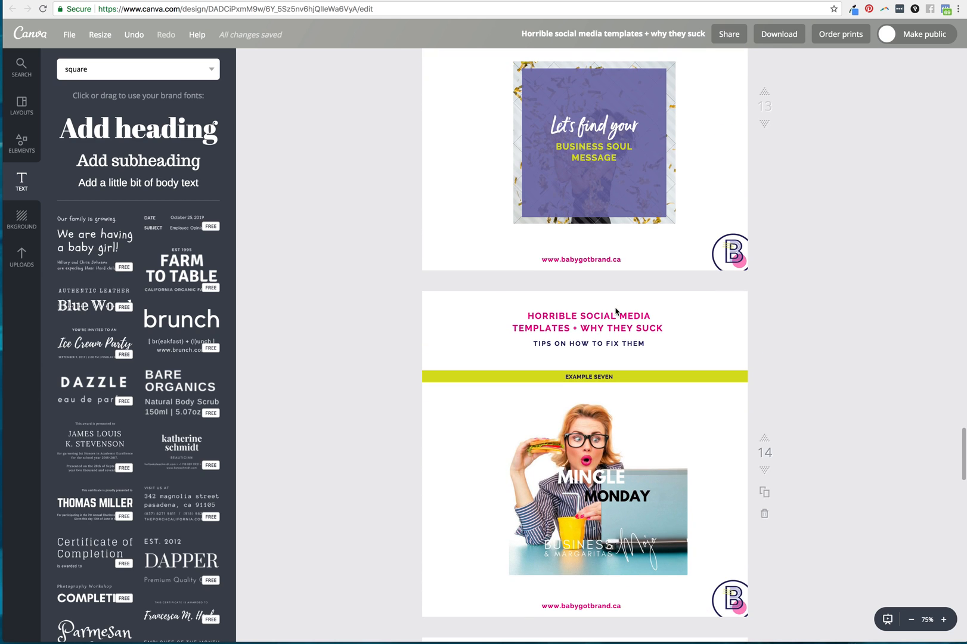
pyautogui.scroll(1, 615, 308)
pyautogui.scroll(-4, 634, 449)
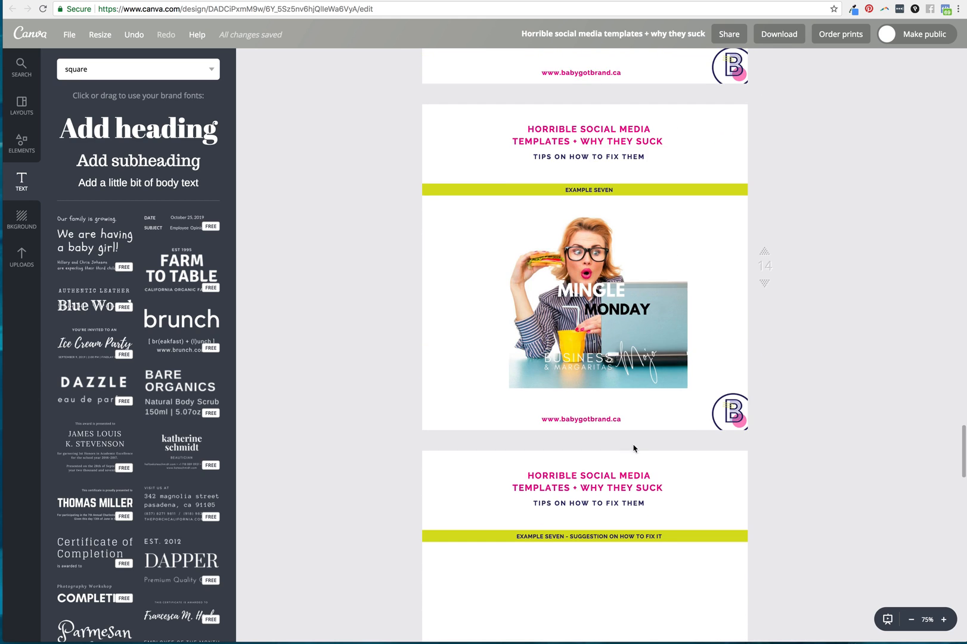
pyautogui.scroll(-3, 621, 341)
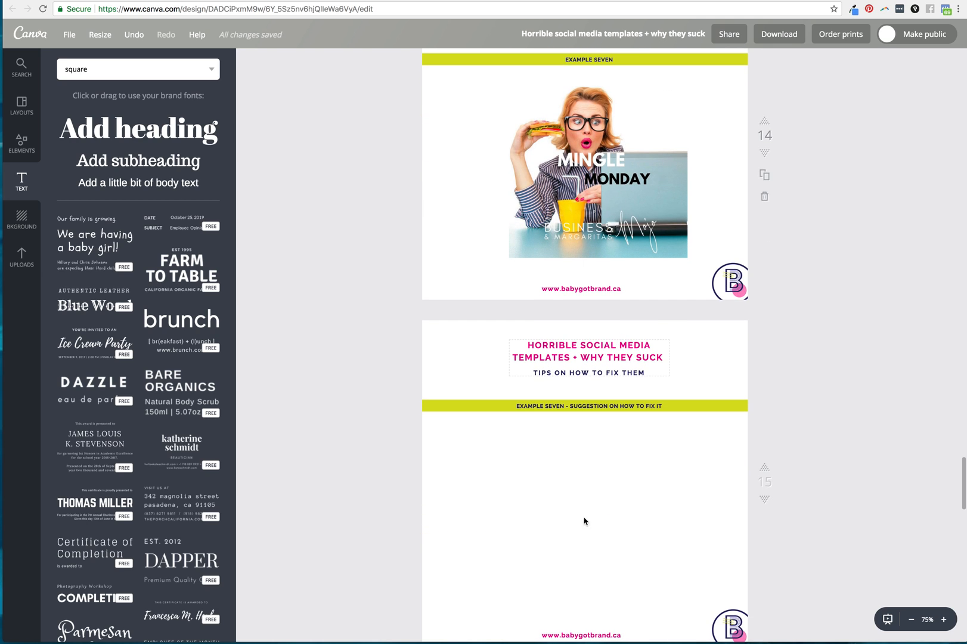
# Step: Search the library for "girl laptop" and add the photo of the dark-haired woman in white typing on a laptop to page 15
pyautogui.doubleClick(107, 71)
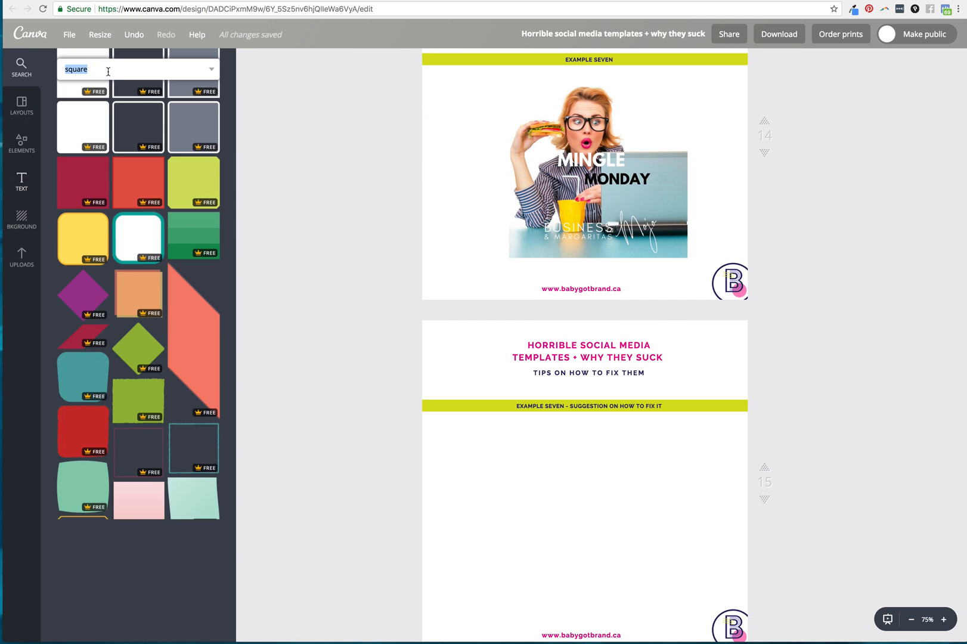
pyautogui.press('BackSpace')
pyautogui.write('girl laptop')
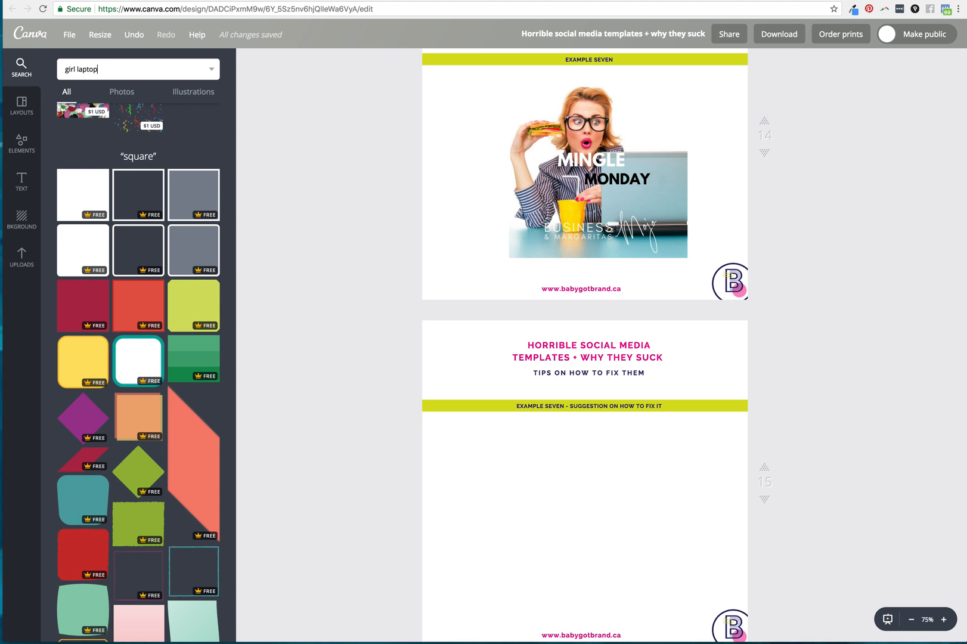
pyautogui.press('Return')
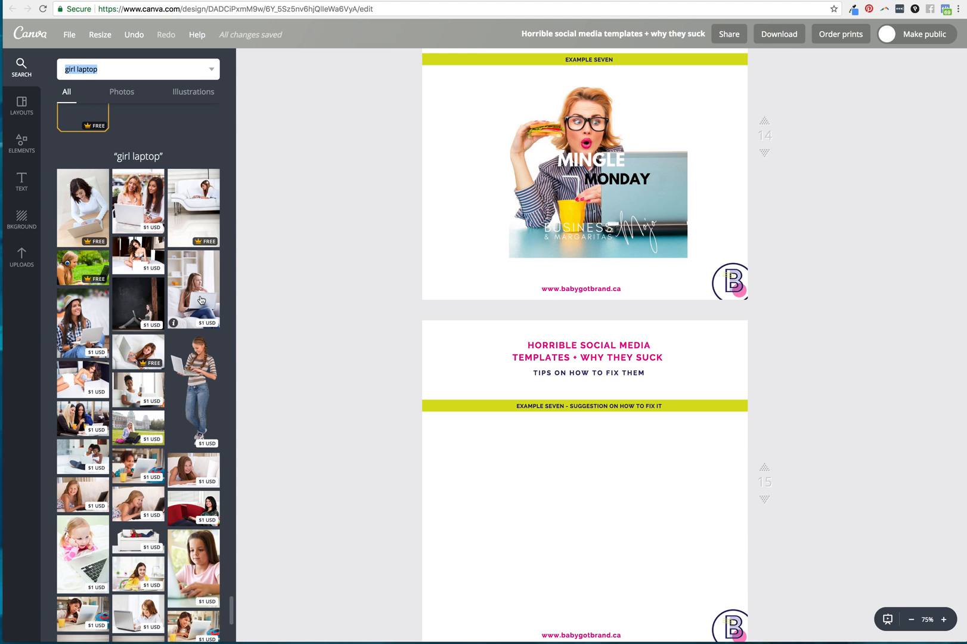
pyautogui.click(79, 224)
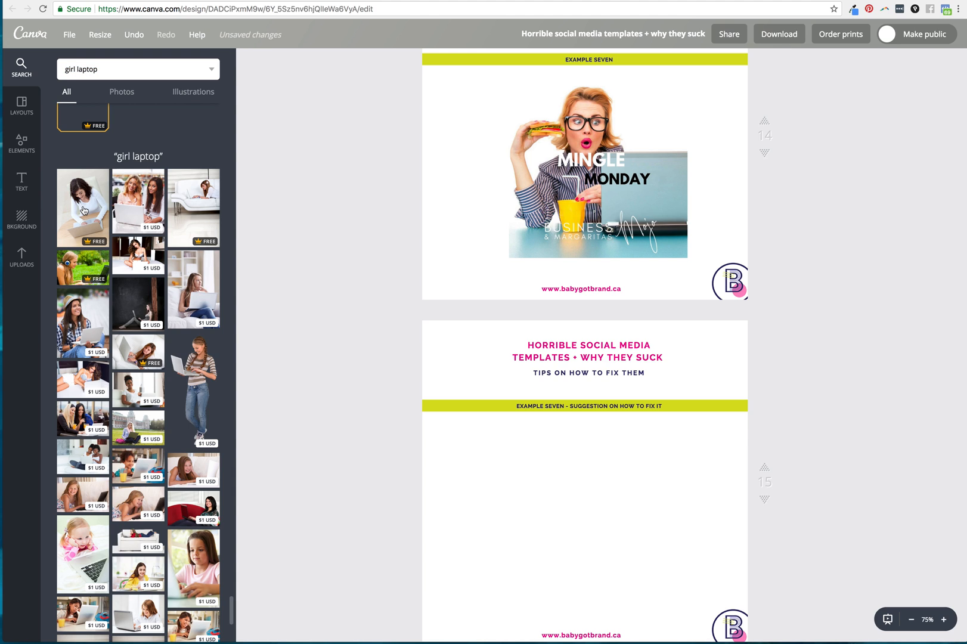
pyautogui.scroll(-2, 706, 428)
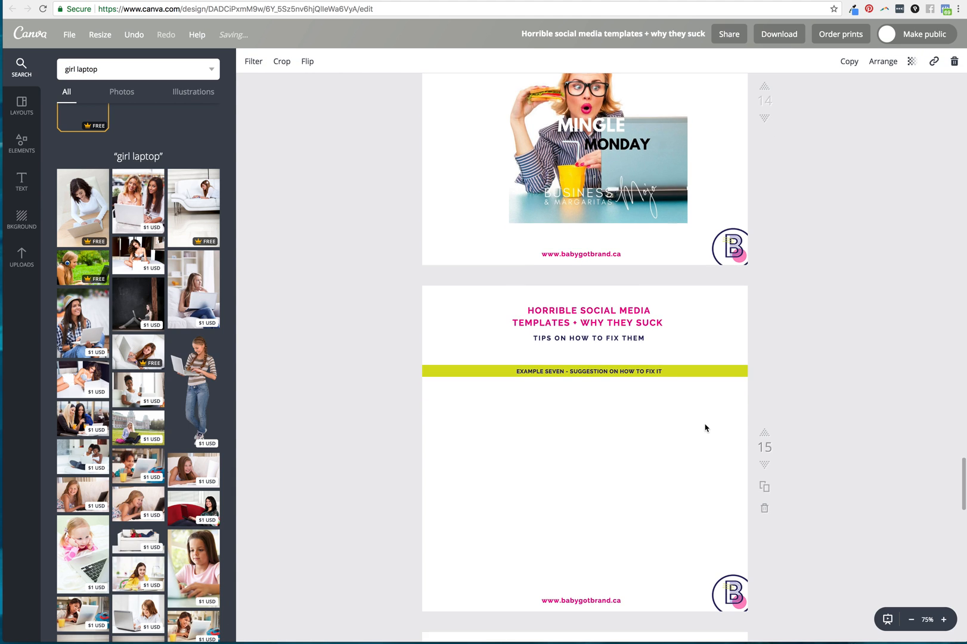
pyautogui.click(463, 367)
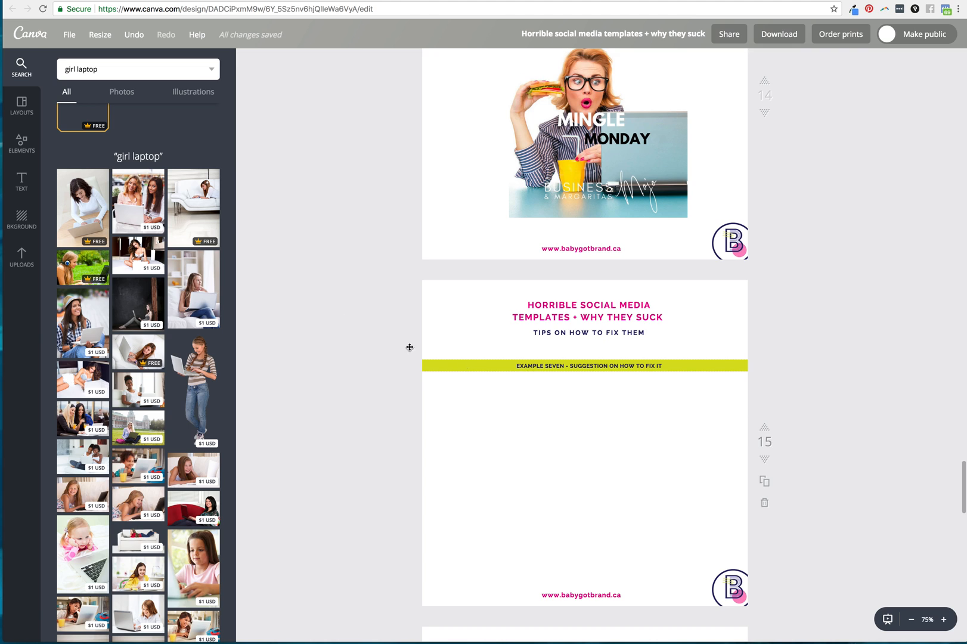
pyautogui.click(92, 198)
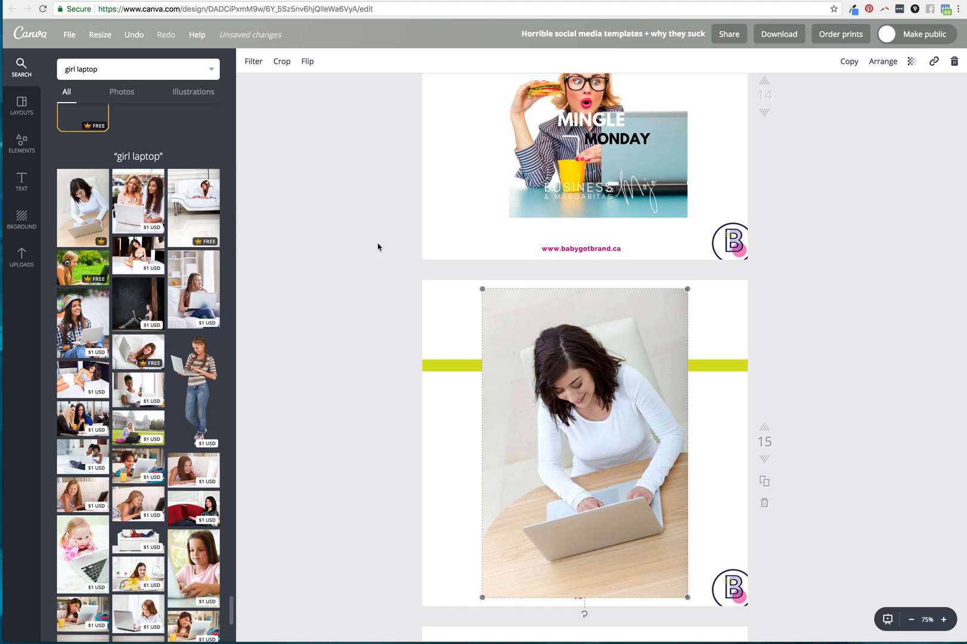
# Step: Shrink the laptop photo and centre it on page 15 between the lime band and the website address
pyautogui.moveTo(687, 289); pyautogui.dragTo(647, 417)
pyautogui.moveTo(580, 468); pyautogui.dragTo(617, 452)
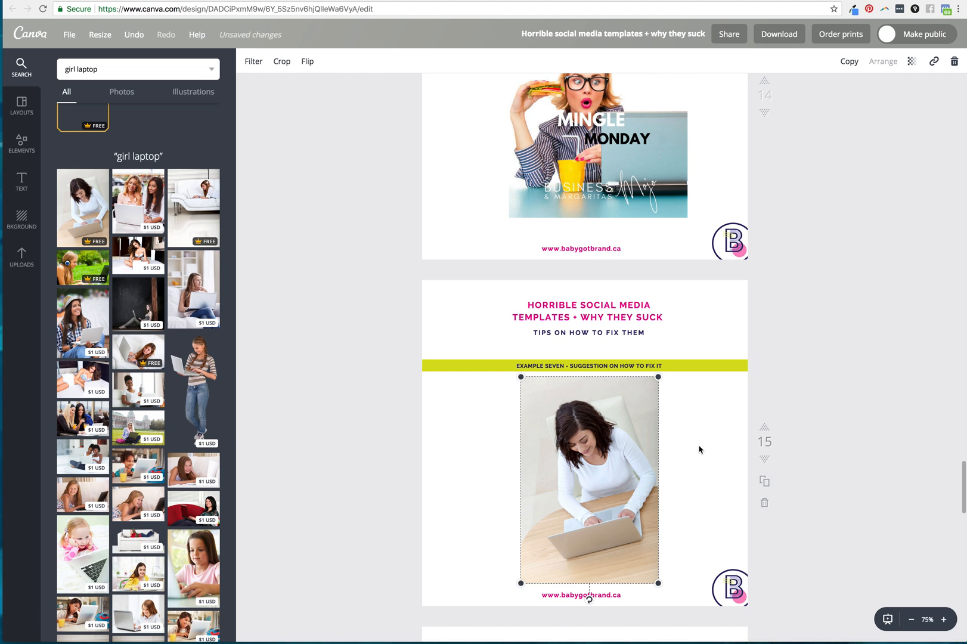
pyautogui.moveTo(519, 385); pyautogui.dragTo(361, 255)
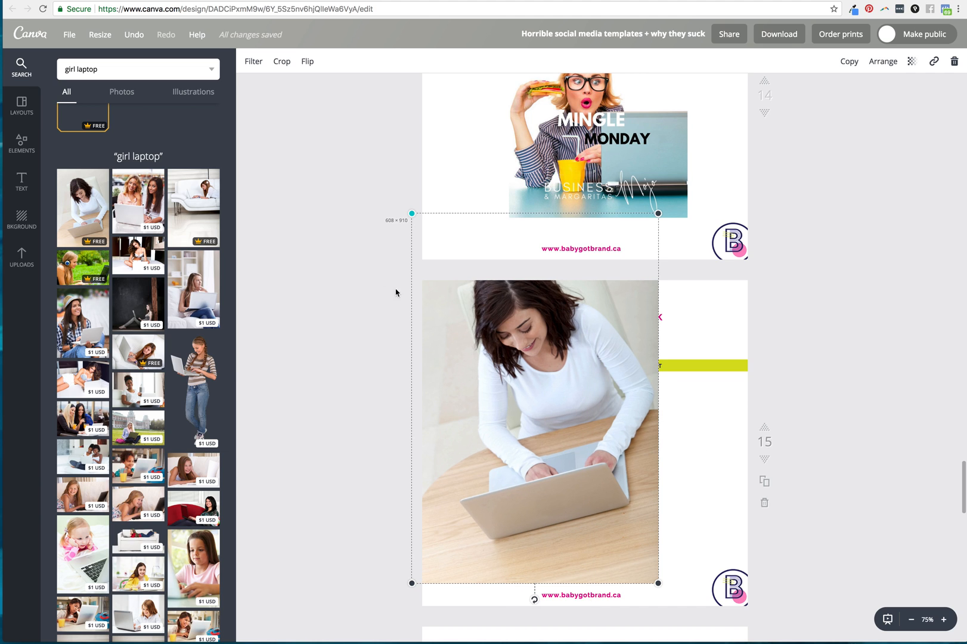
pyautogui.moveTo(659, 213); pyautogui.dragTo(628, 457)
pyautogui.moveTo(656, 557); pyautogui.dragTo(665, 571)
pyautogui.moveTo(597, 473); pyautogui.dragTo(581, 471)
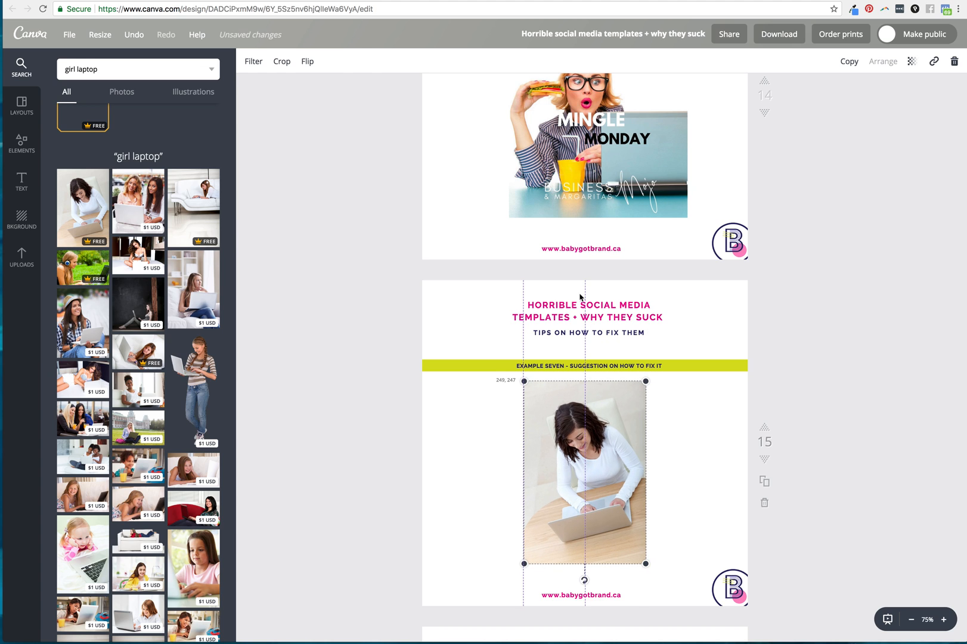
# Step: Crop the photo to a square framing the woman's head, upper body and the laptop
pyautogui.click(281, 61)
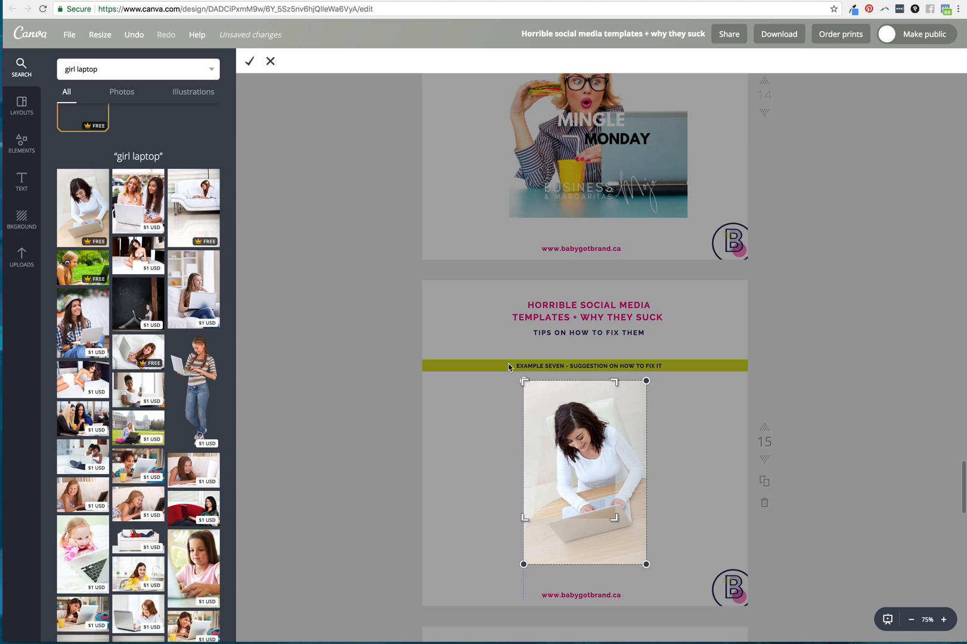
pyautogui.moveTo(614, 517); pyautogui.dragTo(635, 498)
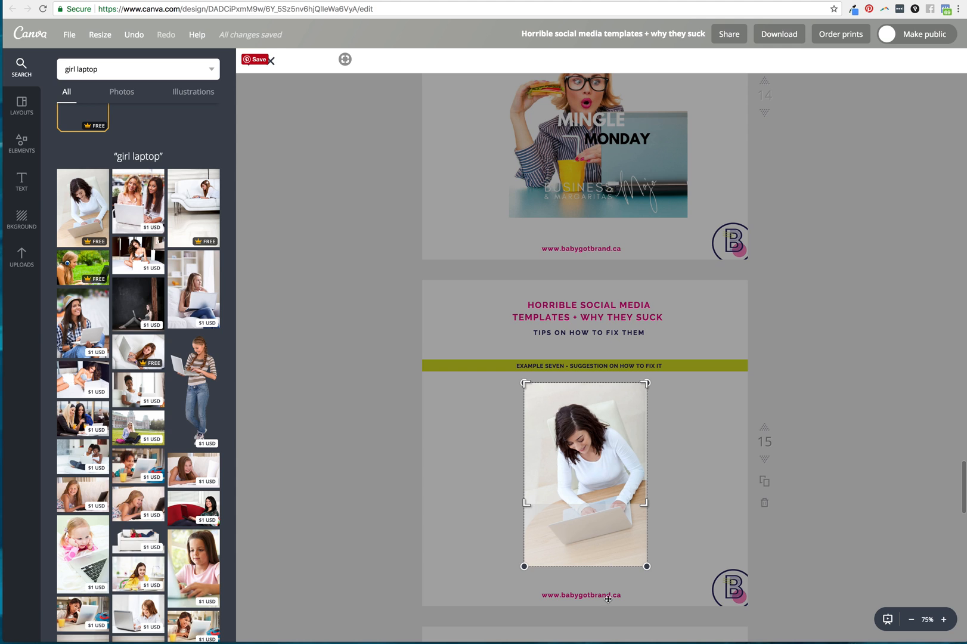
pyautogui.moveTo(593, 550); pyautogui.dragTo(593, 535)
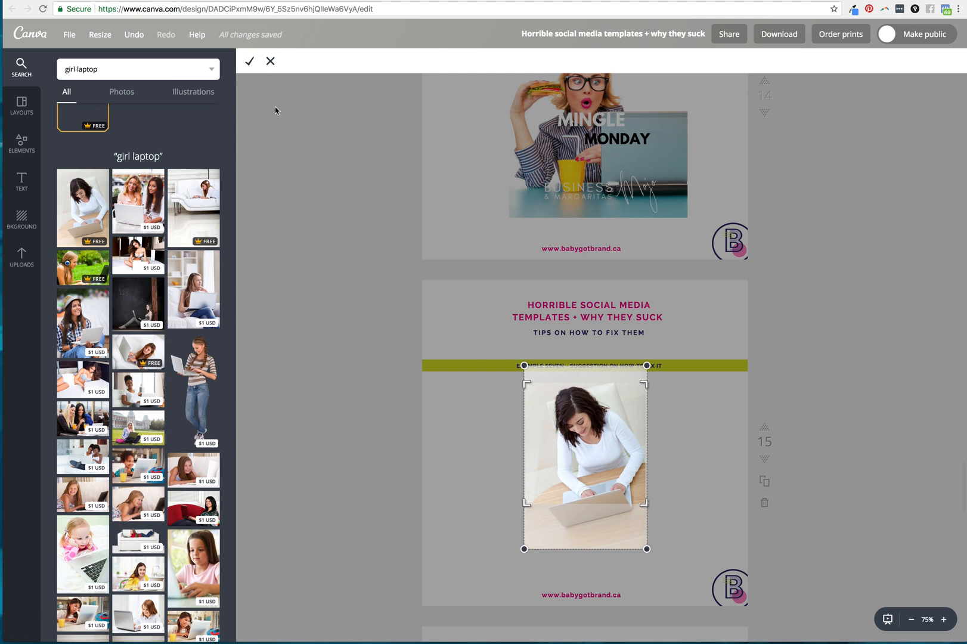
pyautogui.click(253, 70)
# Step: Enlarge the square photo and position it centrally below page 15's lime band
pyautogui.moveTo(576, 462); pyautogui.dragTo(580, 481)
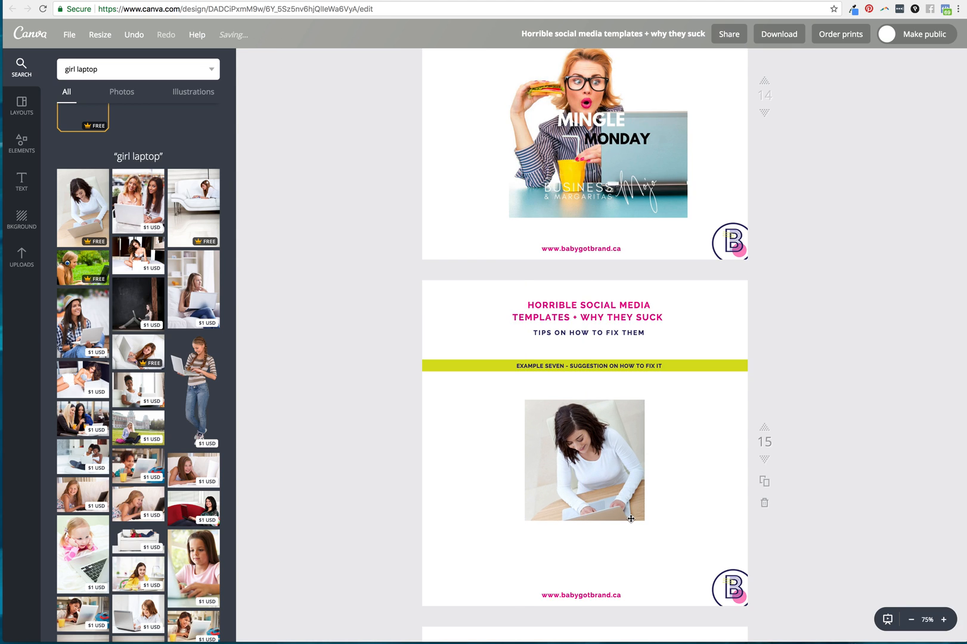
pyautogui.moveTo(644, 520); pyautogui.dragTo(678, 554)
pyautogui.moveTo(620, 472); pyautogui.dragTo(609, 465)
pyautogui.click(704, 471)
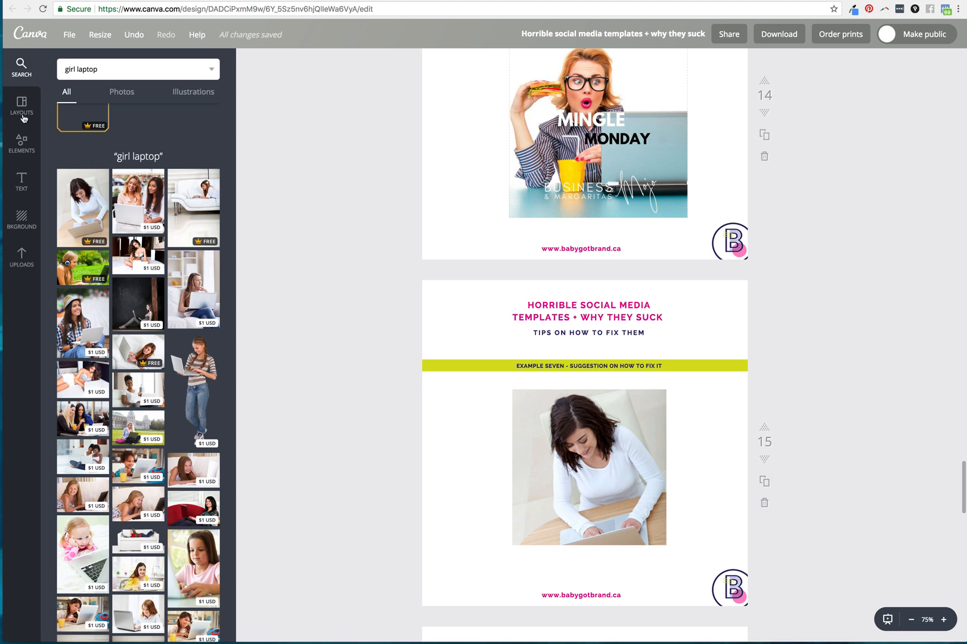
# Step: Search the library for "square", add the solid dark red square to page 15 and colour it light pink from the Baby Got Brand palette
pyautogui.click(101, 67)
pyautogui.write('square')
pyautogui.press('Return')
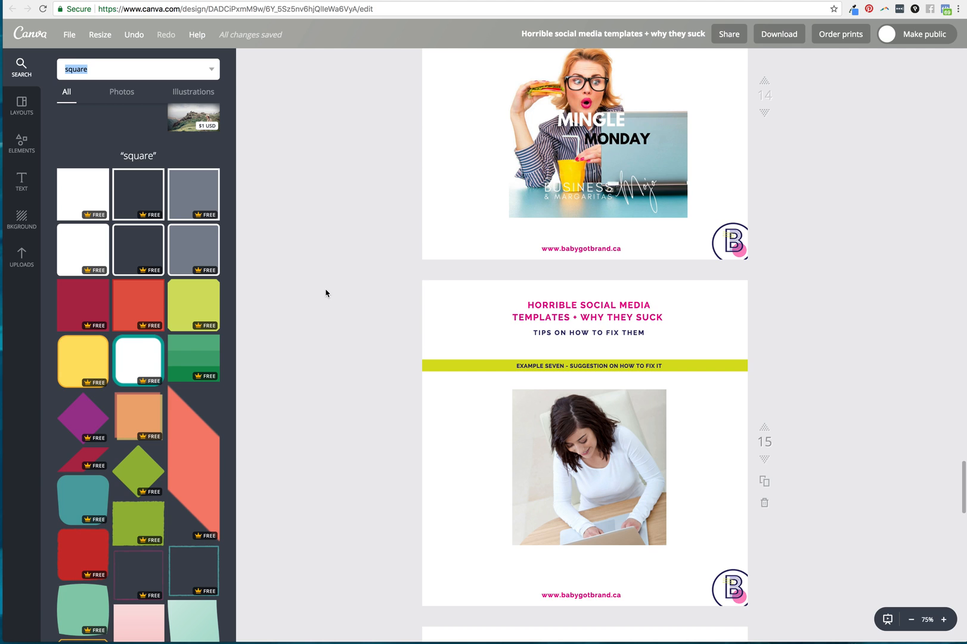
pyautogui.click(85, 309)
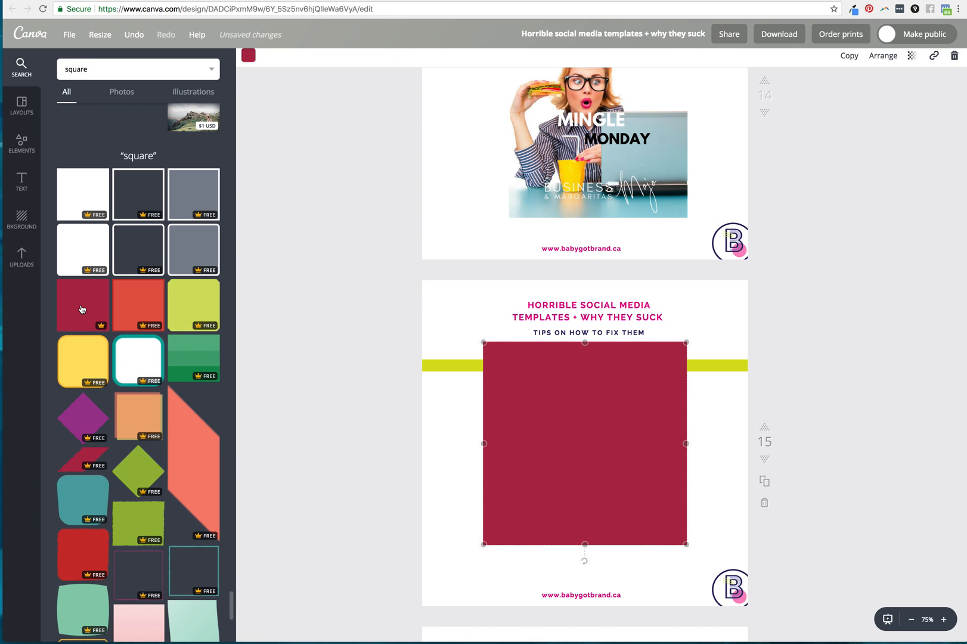
pyautogui.click(248, 60)
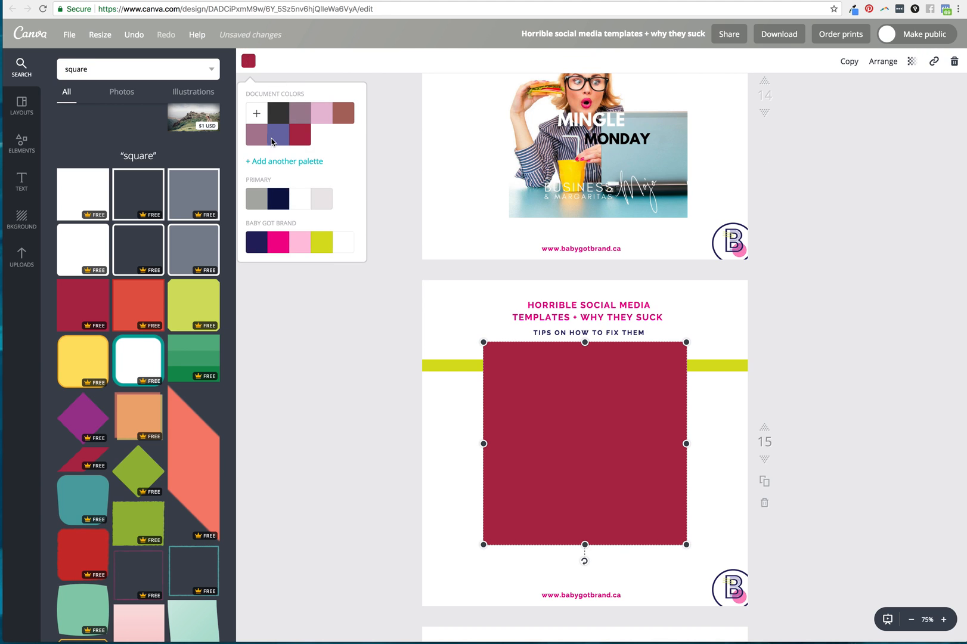
pyautogui.click(300, 241)
# Step: Resize the pink square into a band spanning the photo's width across its lower third and set its transparency to 80
pyautogui.moveTo(585, 342); pyautogui.dragTo(585, 507)
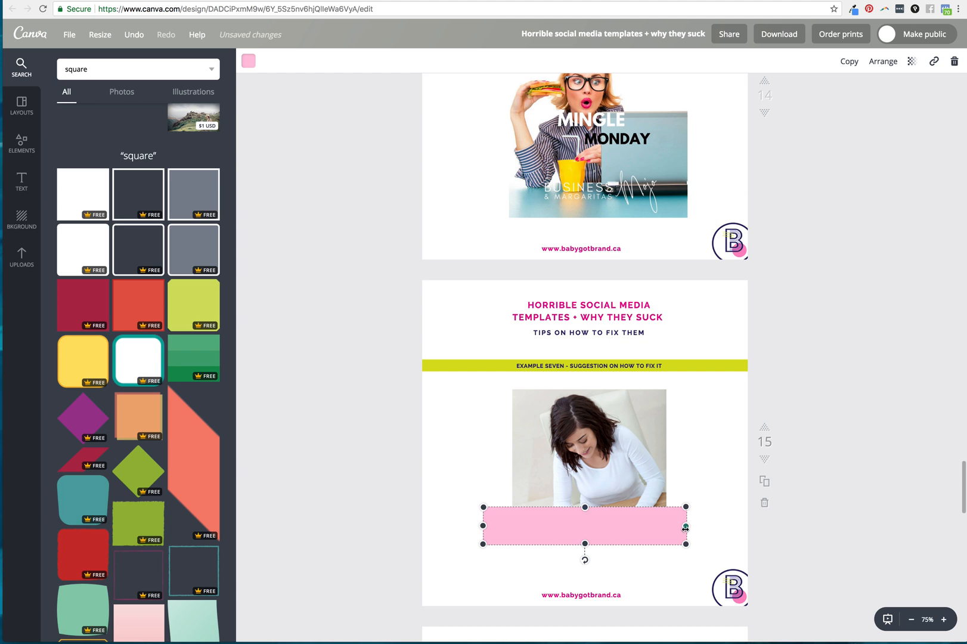
pyautogui.moveTo(685, 527); pyautogui.dragTo(648, 526)
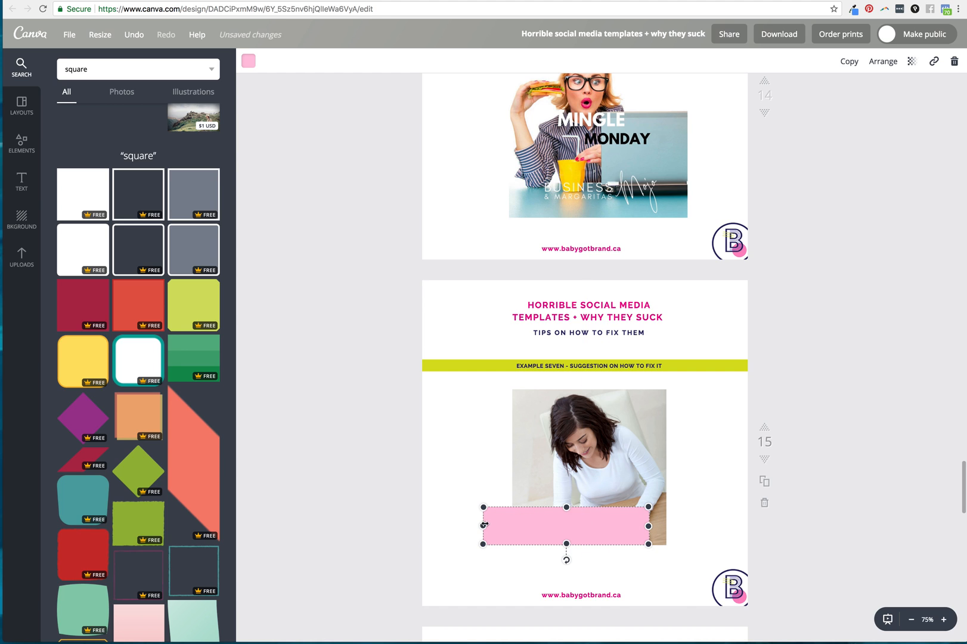
pyautogui.moveTo(502, 523); pyautogui.dragTo(586, 547)
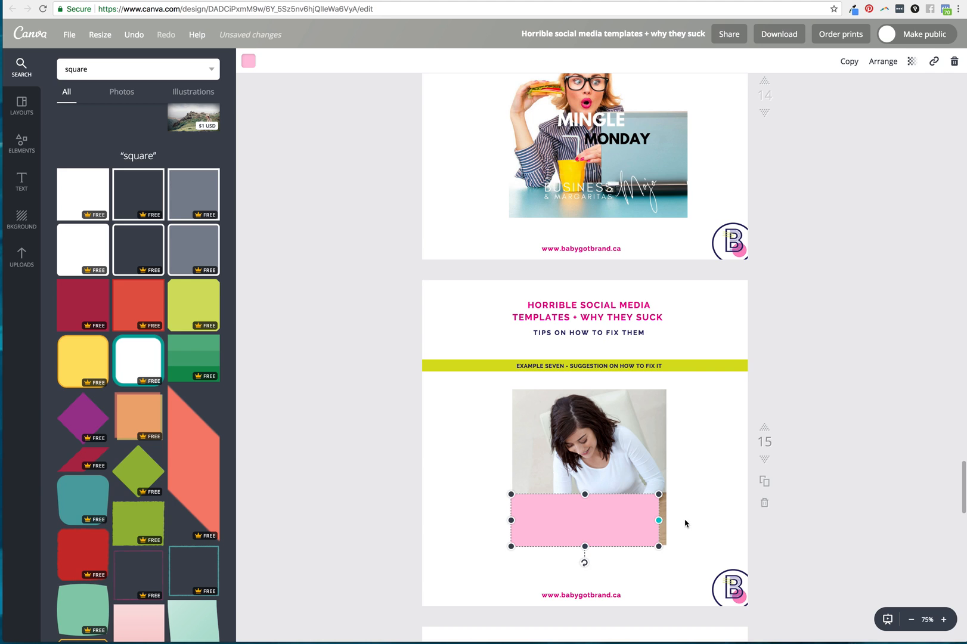
pyautogui.moveTo(659, 520)
pyautogui.mouseDown()
pyautogui.moveTo(686, 519)
pyautogui.moveTo(666, 520)
pyautogui.mouseUp()
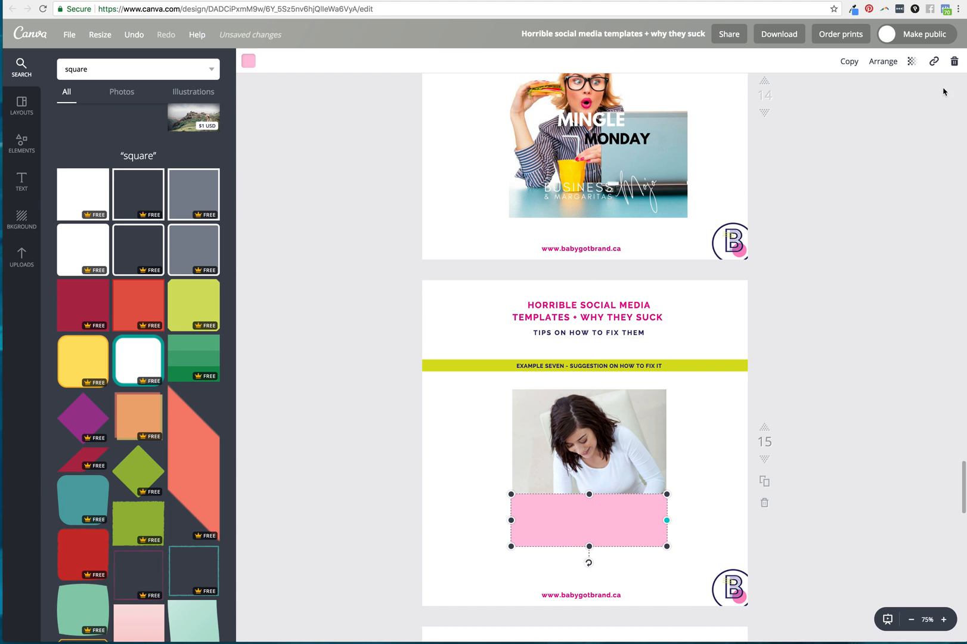
pyautogui.click(912, 61)
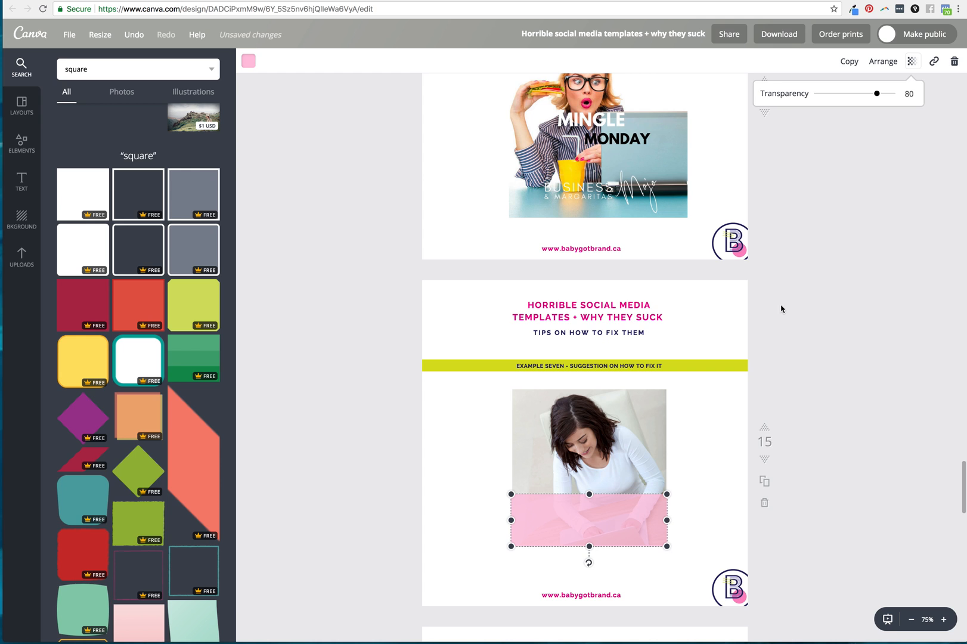
pyautogui.click(820, 312)
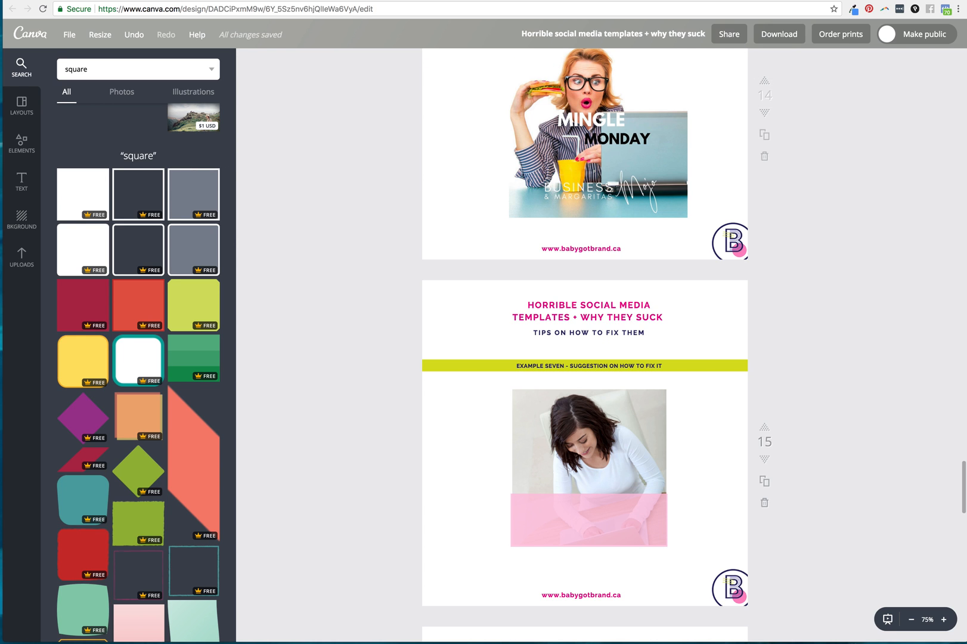
# Step: Add a subheading to page 15 with the text "mingle monday"
pyautogui.click(24, 189)
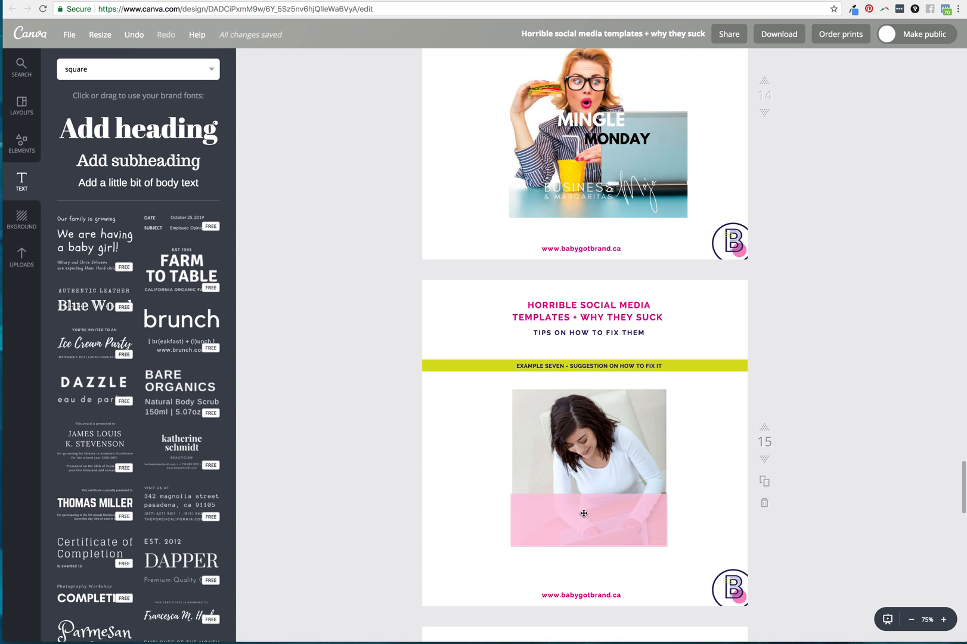
pyautogui.click(586, 516)
pyautogui.click(142, 165)
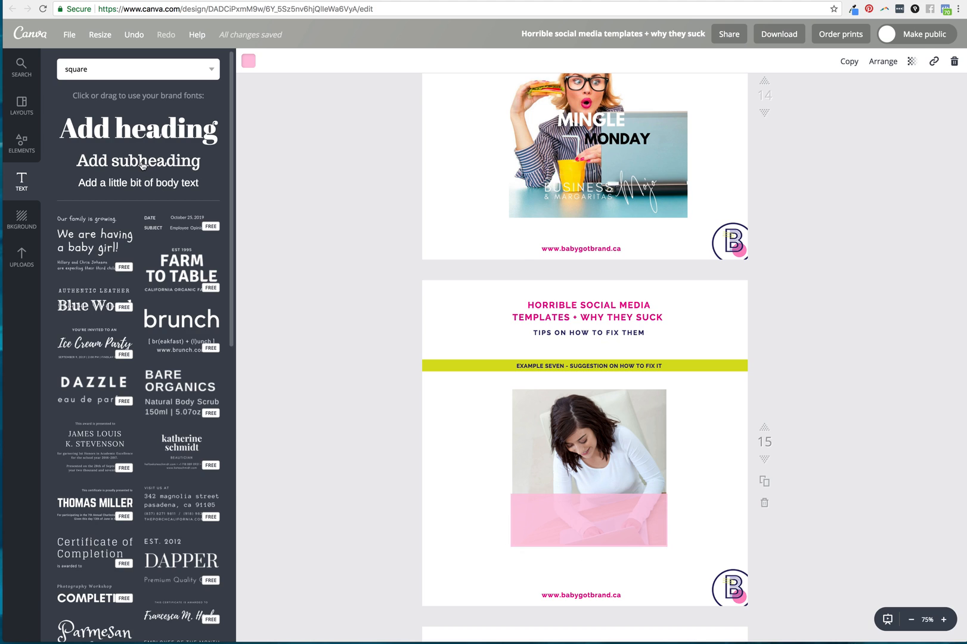
pyautogui.write('m')
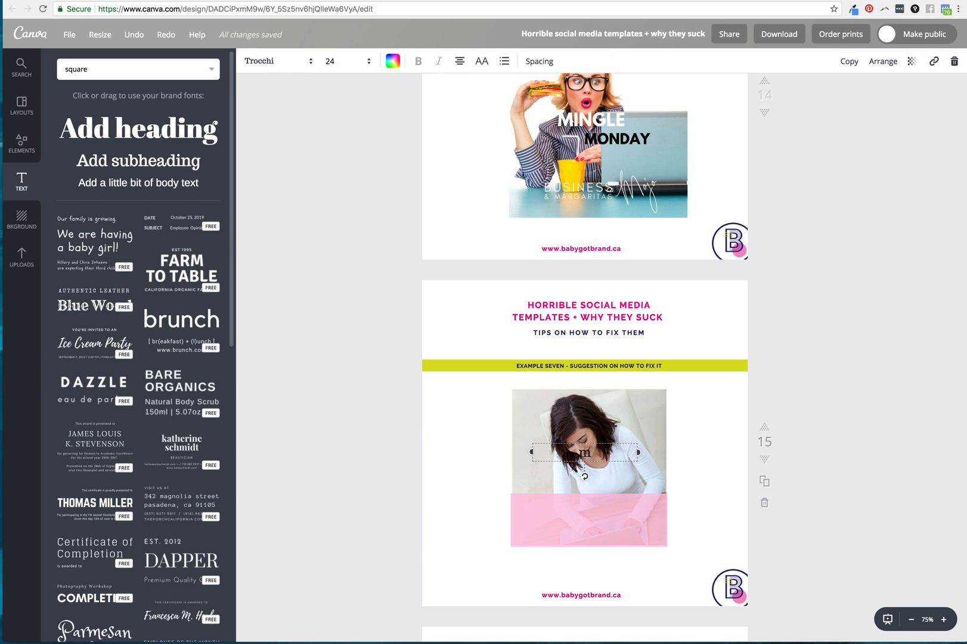
pyautogui.write('lmingle monda')
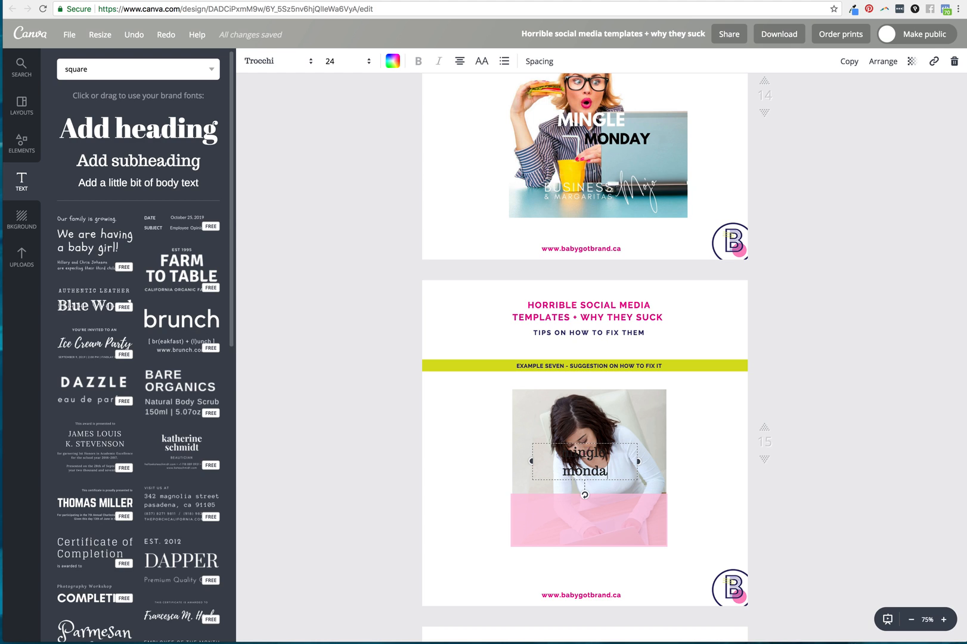
pyautogui.write('y')
# Step: Format the new subheading in the uploaded Montserrat-Regu font and in uppercase
pyautogui.click(260, 61)
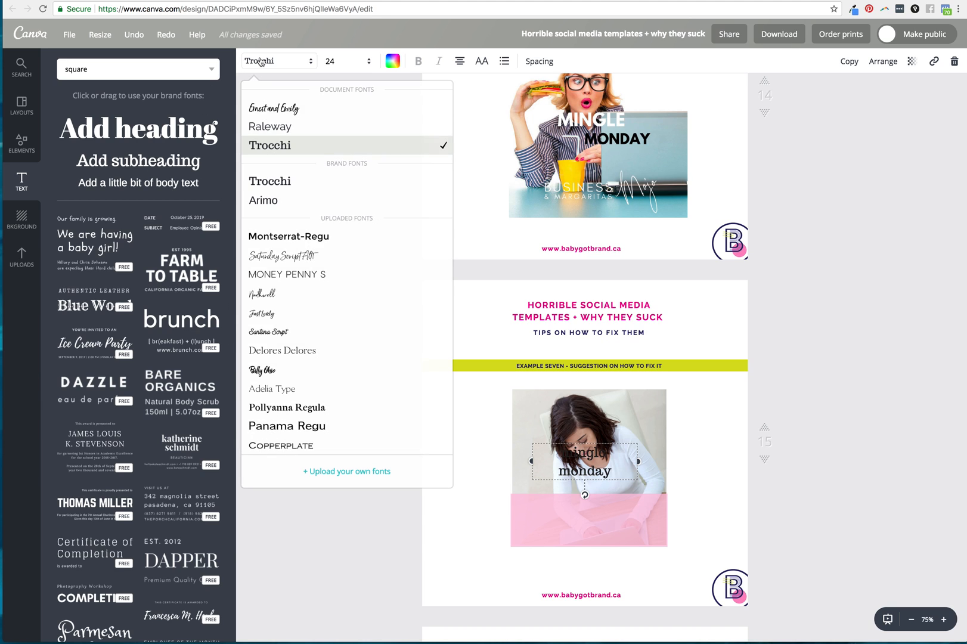
pyautogui.click(312, 235)
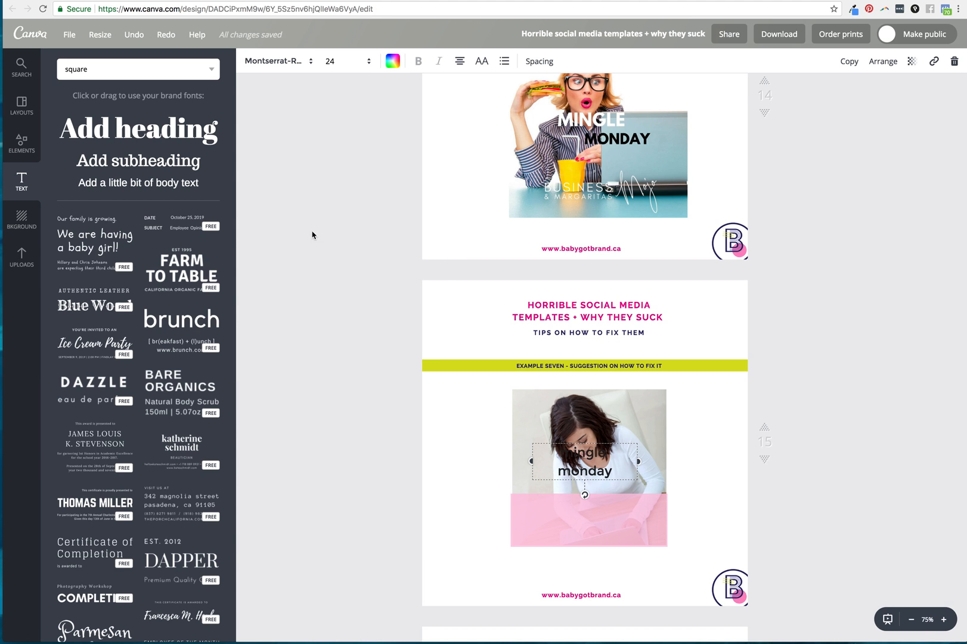
pyautogui.click(482, 63)
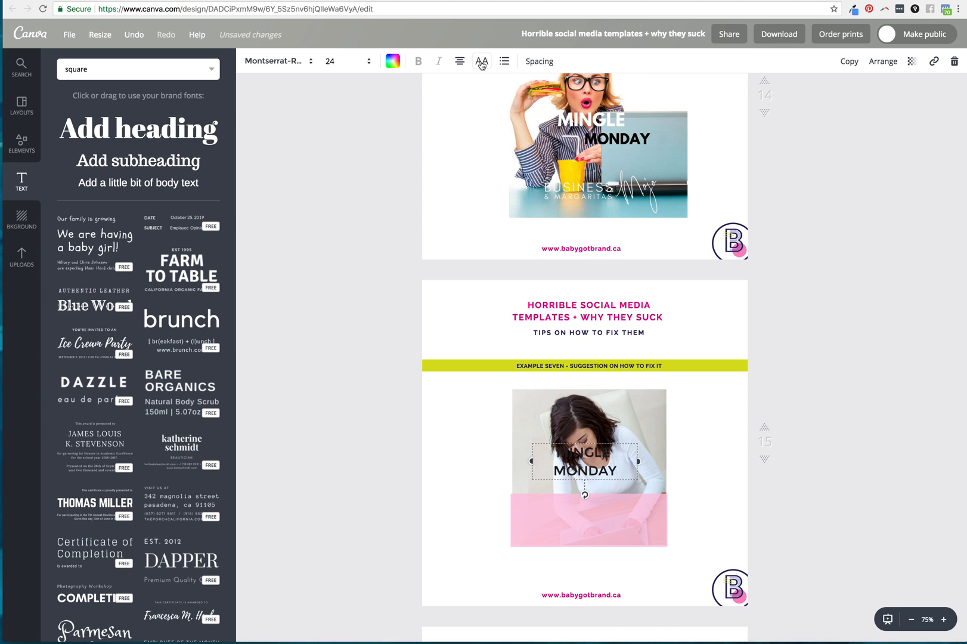
# Step: Move the MINGLE MONDAY text onto the pink band, reduce it to size 18 on one line and centre it horizontally
pyautogui.moveTo(582, 474); pyautogui.dragTo(574, 515)
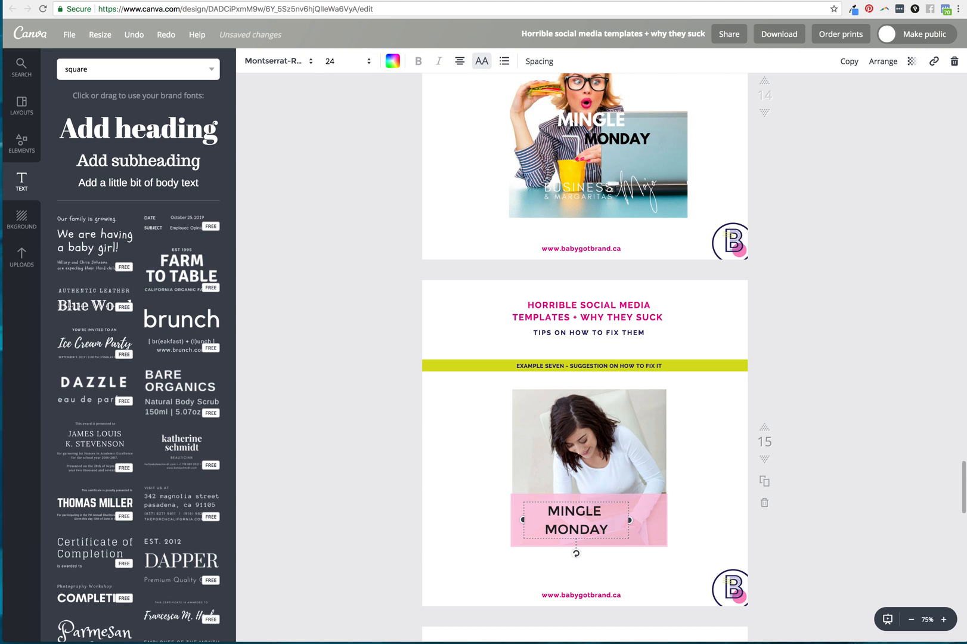
pyautogui.press('BackSpace')
pyautogui.click(334, 62)
pyautogui.click(334, 188)
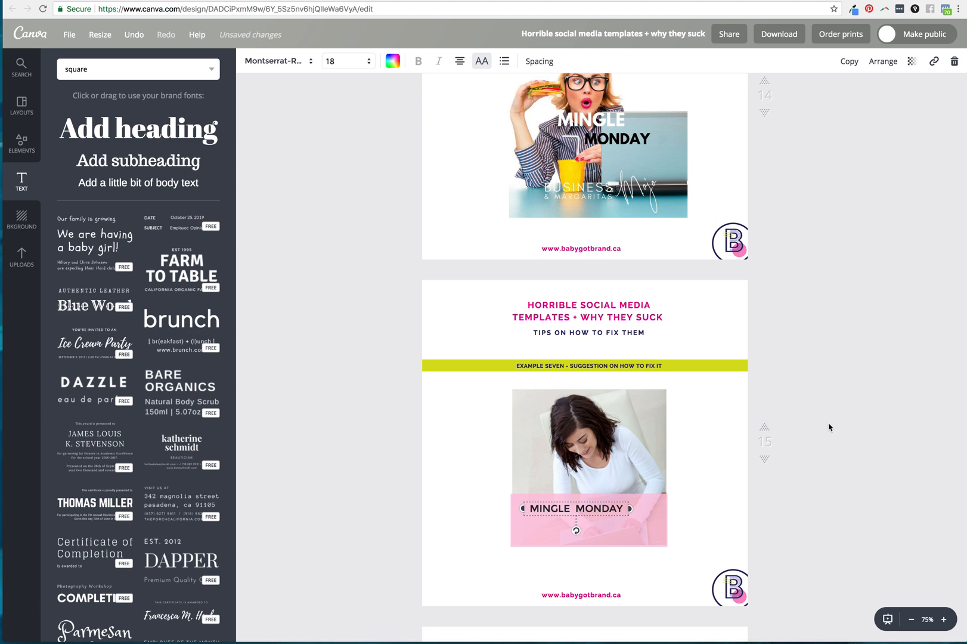
pyautogui.click(848, 501)
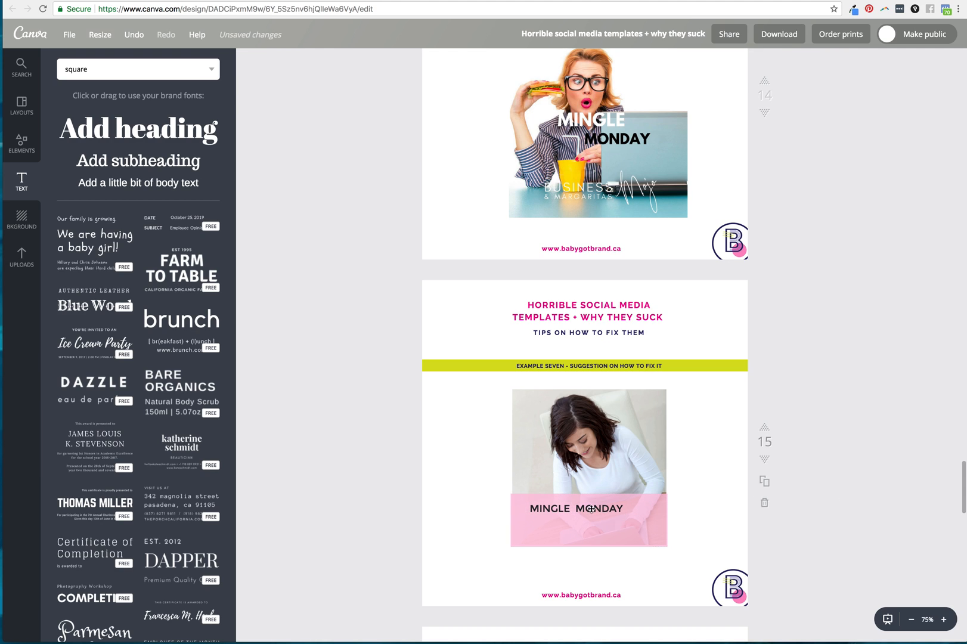
pyautogui.moveTo(613, 509); pyautogui.dragTo(624, 510)
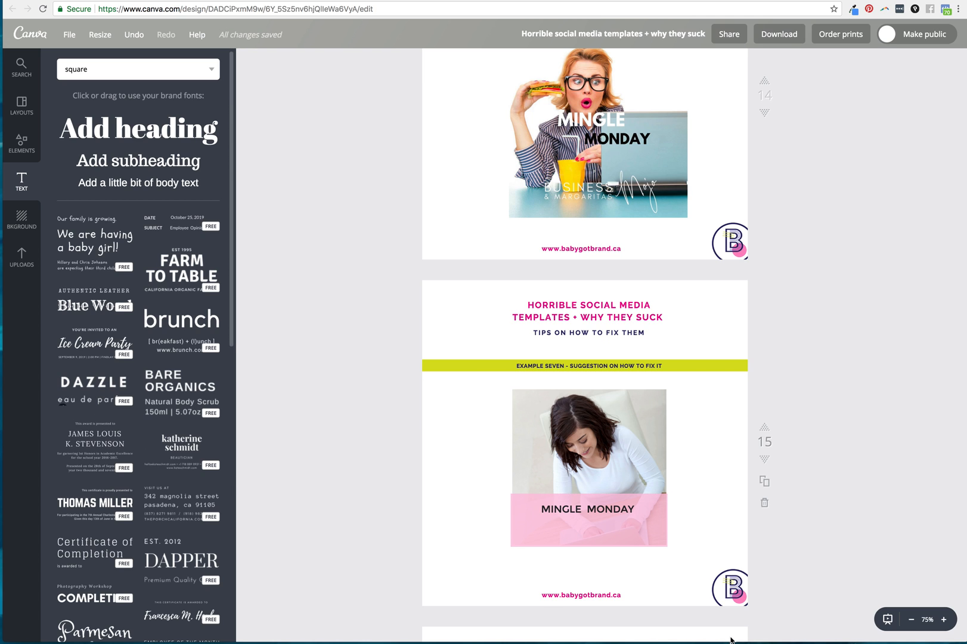
# Step: Add the round navy starburst logo from the uploads to page 15, shrink it and place it over the pink band's lower-right corner
pyautogui.click(22, 256)
pyautogui.scroll(15, 129, 239)
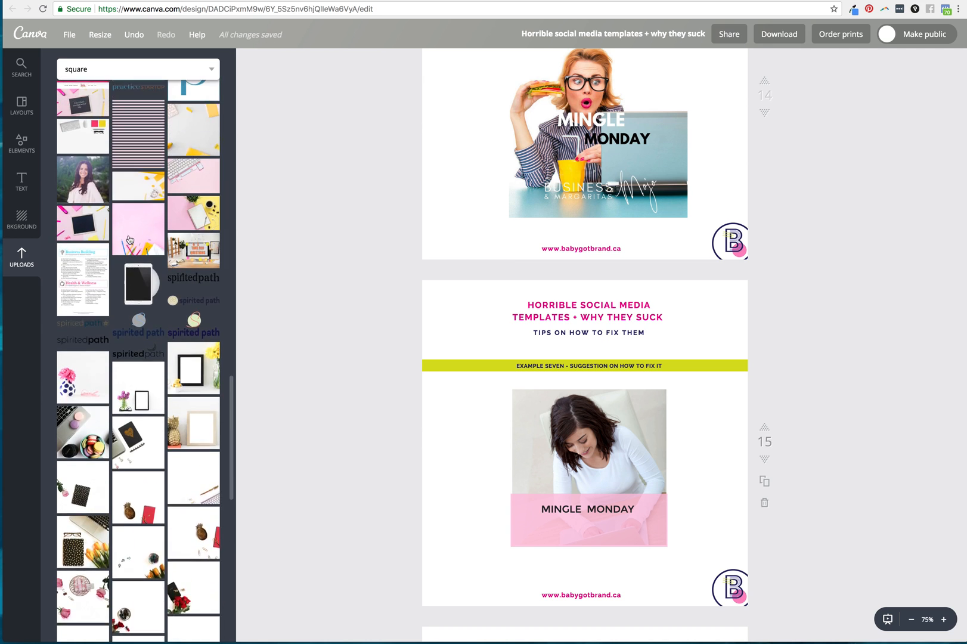
pyautogui.scroll(-3, 129, 239)
pyautogui.scroll(-1, 129, 239)
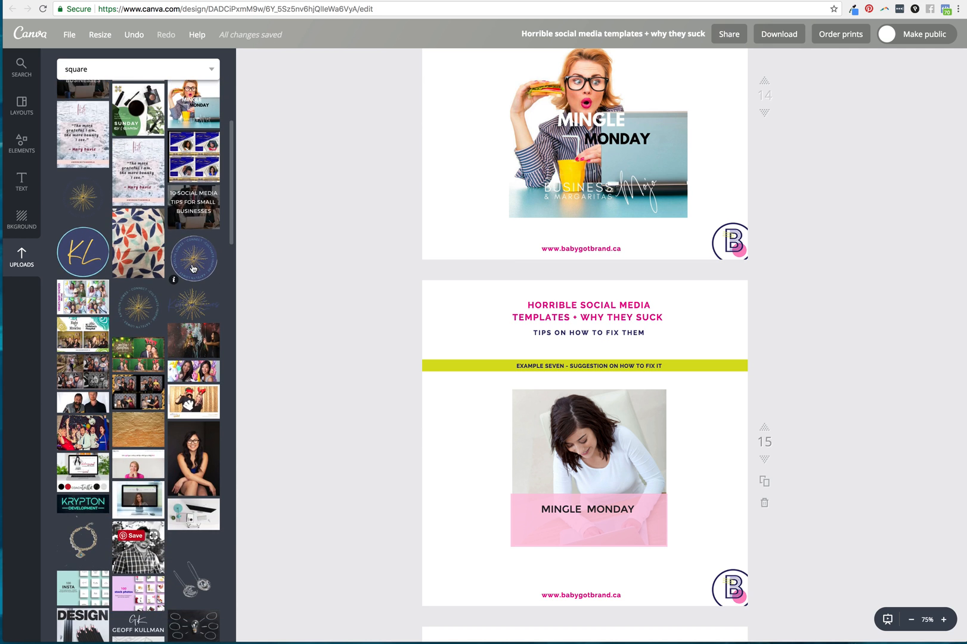
pyautogui.click(200, 265)
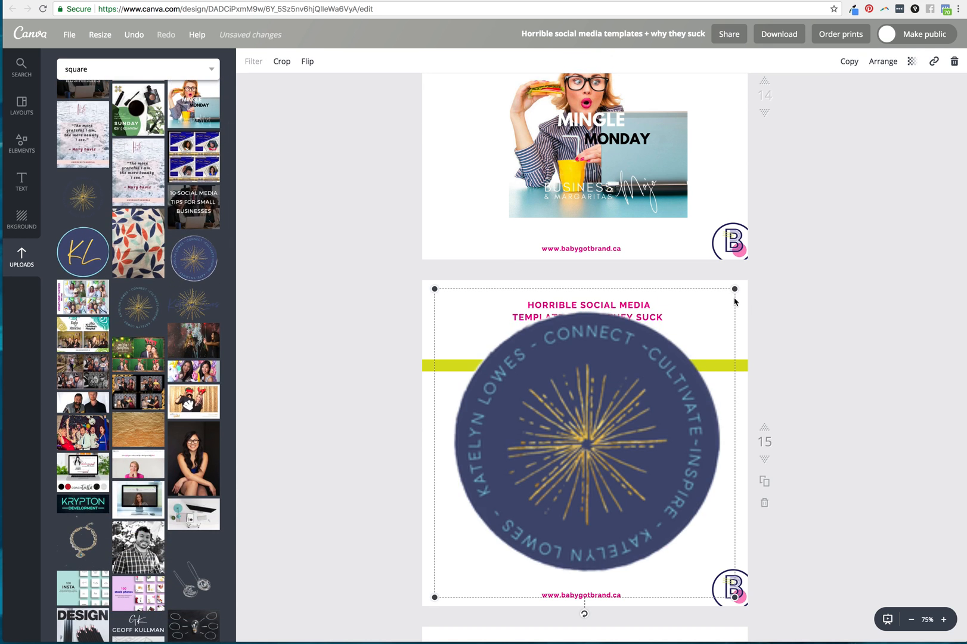
pyautogui.moveTo(734, 283); pyautogui.dragTo(487, 556)
pyautogui.moveTo(632, 558); pyautogui.dragTo(667, 549)
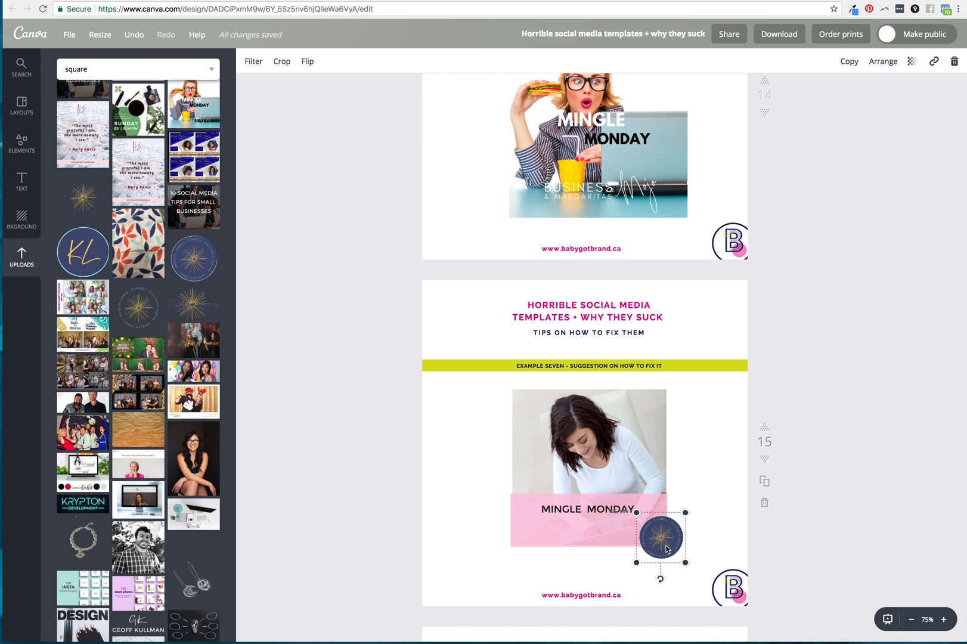
# Step: Try layering the round logo behind the pink band
pyautogui.click(883, 62)
pyautogui.click(863, 112)
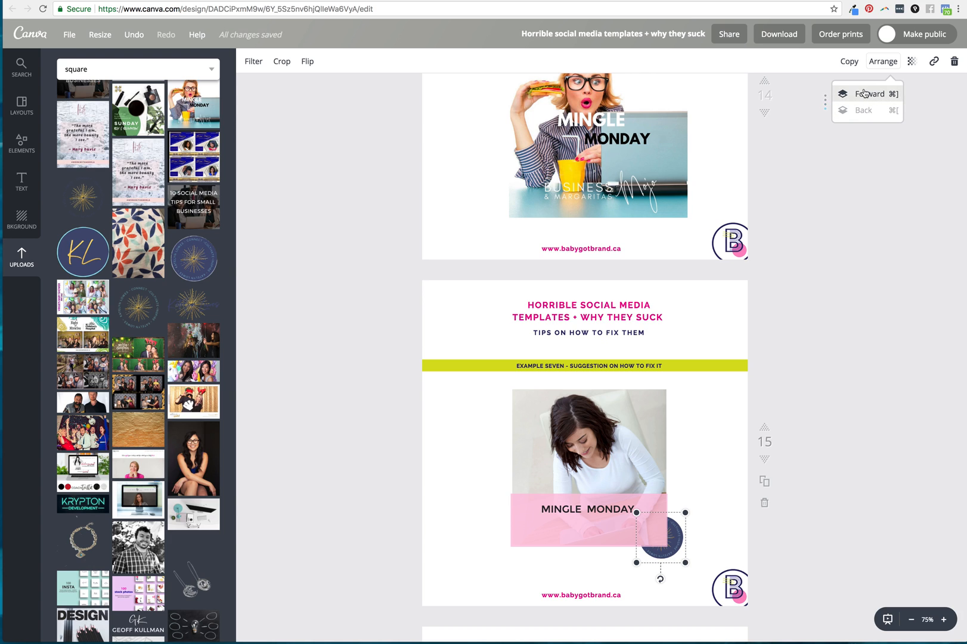
pyautogui.click(864, 93)
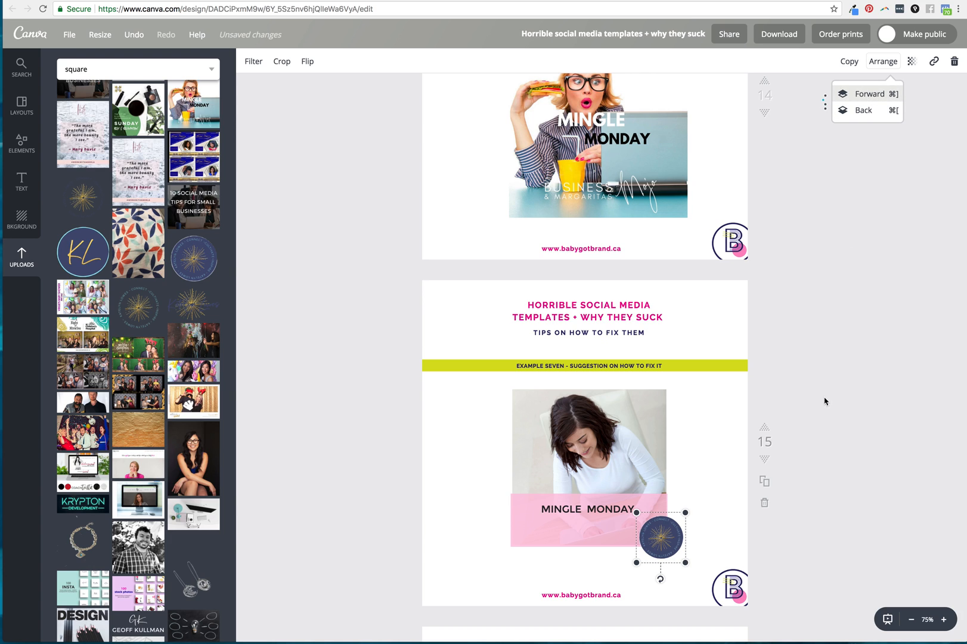
# Step: Shrink the round logo, centre it over the pink band's upper edge and place the MINGLE MONDAY text just beneath it
pyautogui.moveTo(685, 512); pyautogui.dragTo(590, 505)
pyautogui.click(855, 528)
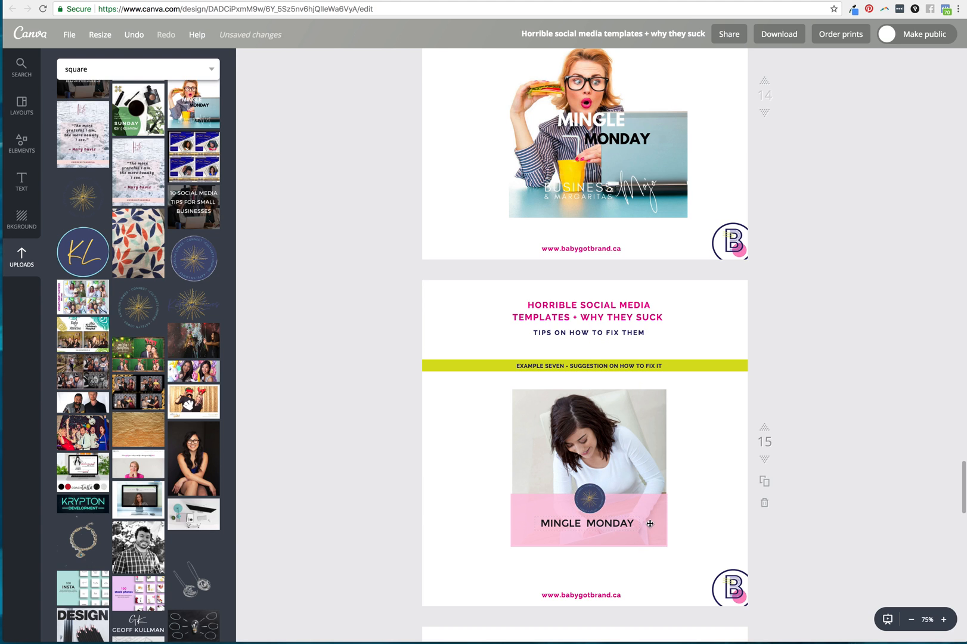
pyautogui.click(629, 525)
pyautogui.click(906, 411)
# Step: Review the presentation from page 1 to page 8, comparing each original template with its suggested fix
pyautogui.scroll(20, 906, 411)
pyautogui.scroll(20, 906, 412)
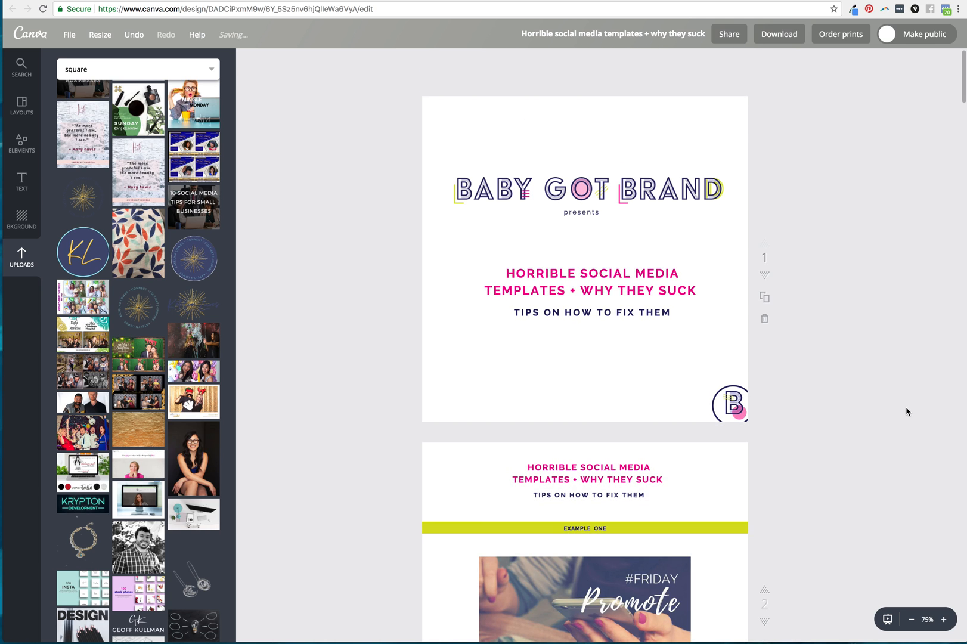
pyautogui.scroll(-3, 906, 411)
pyautogui.scroll(-10, 906, 412)
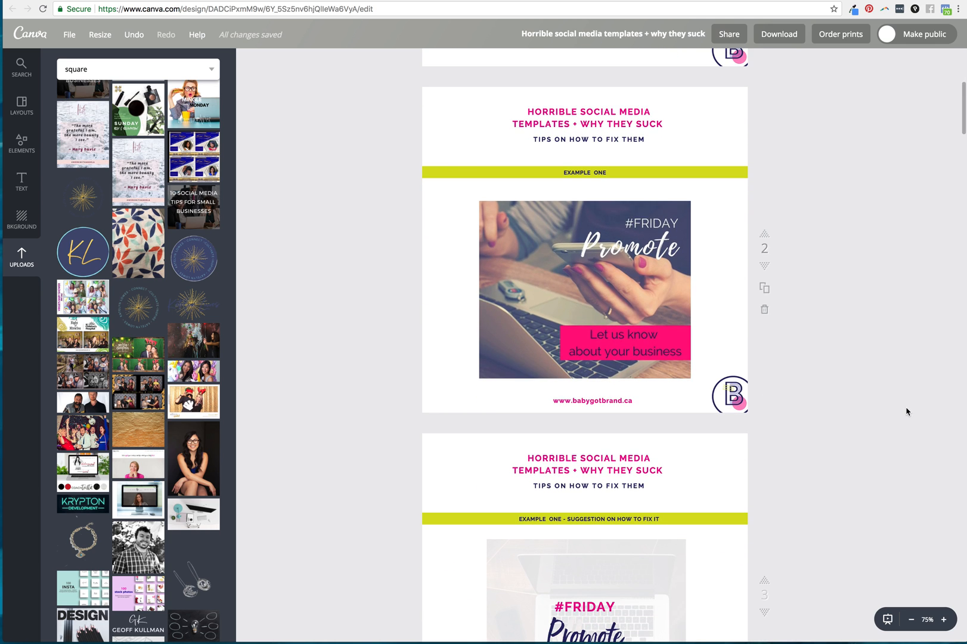
pyautogui.scroll(-1, 906, 412)
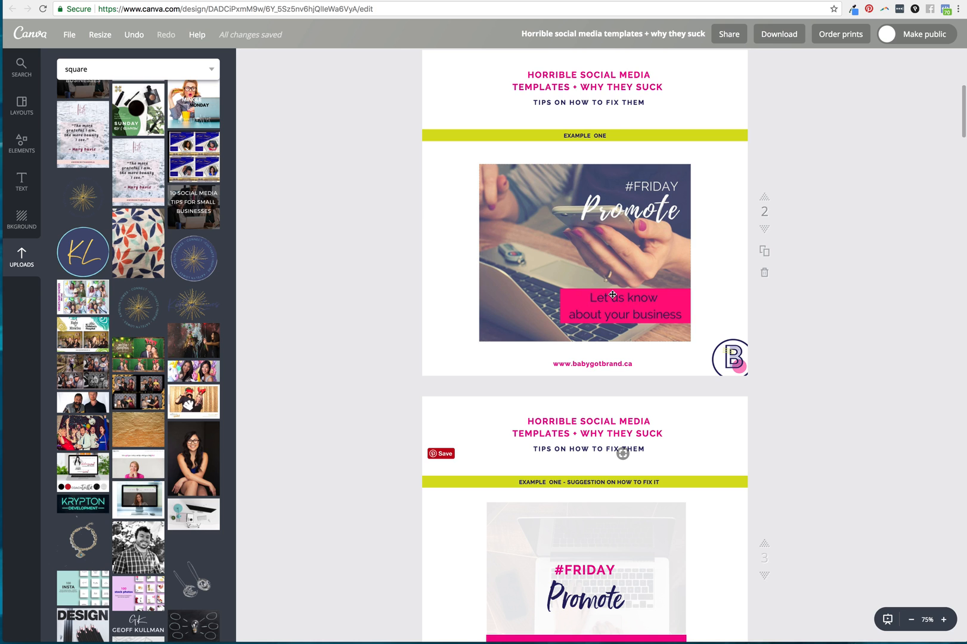
pyautogui.scroll(-2, 613, 294)
pyautogui.scroll(-10, 612, 294)
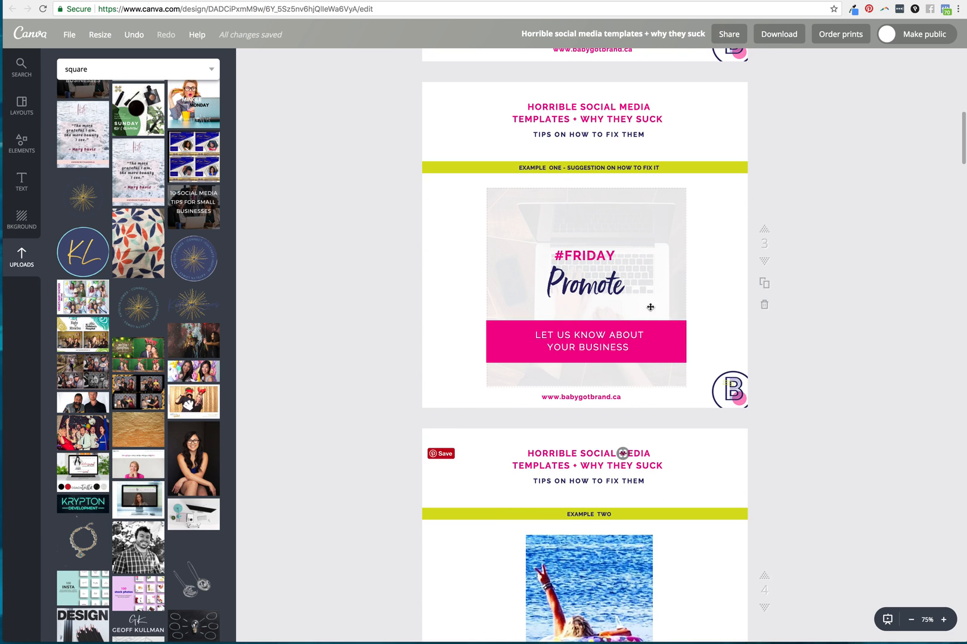
pyautogui.scroll(-8, 844, 326)
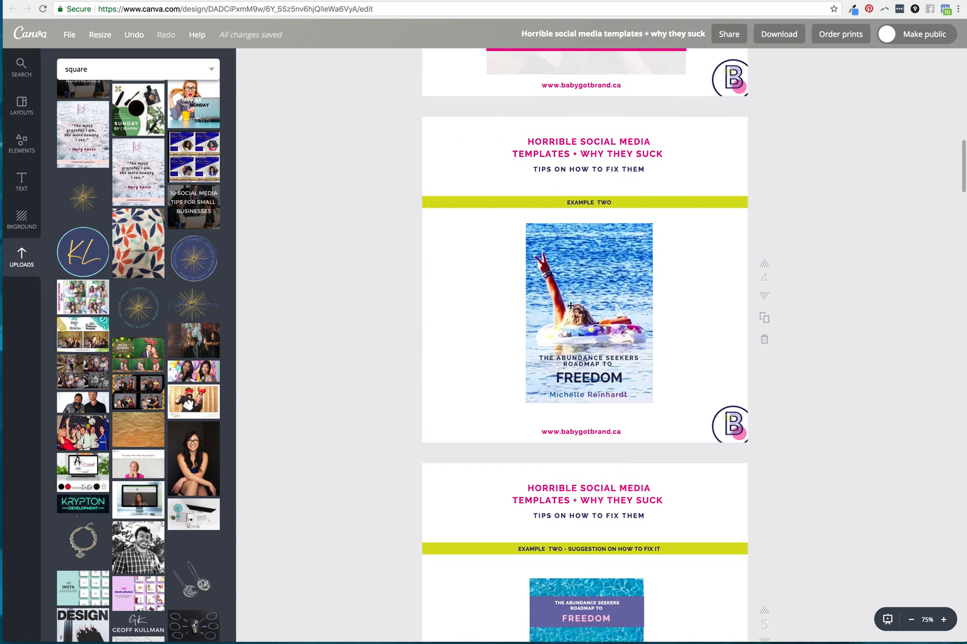
pyautogui.scroll(-10, 596, 306)
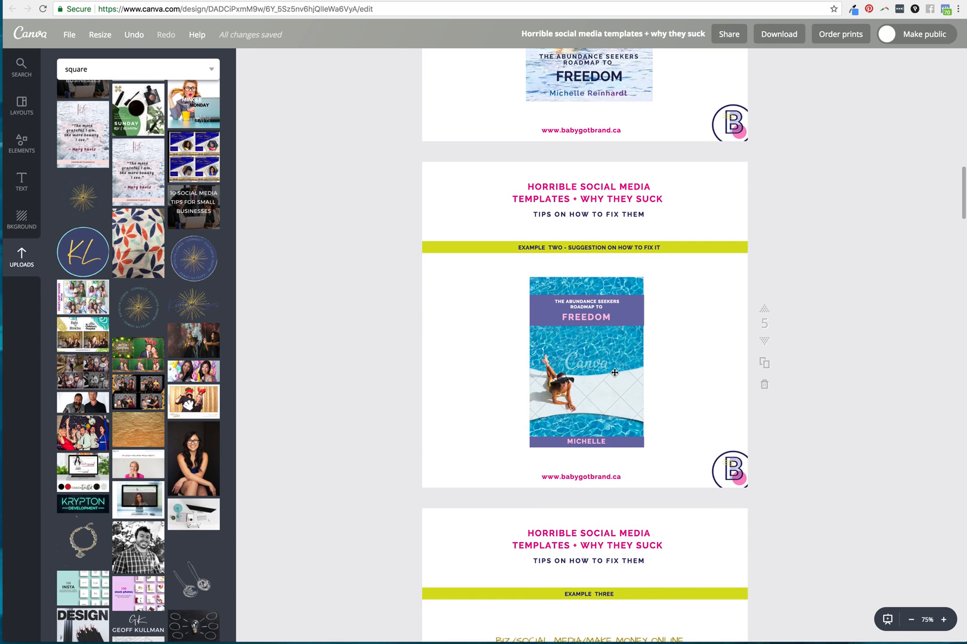
pyautogui.scroll(-14, 803, 392)
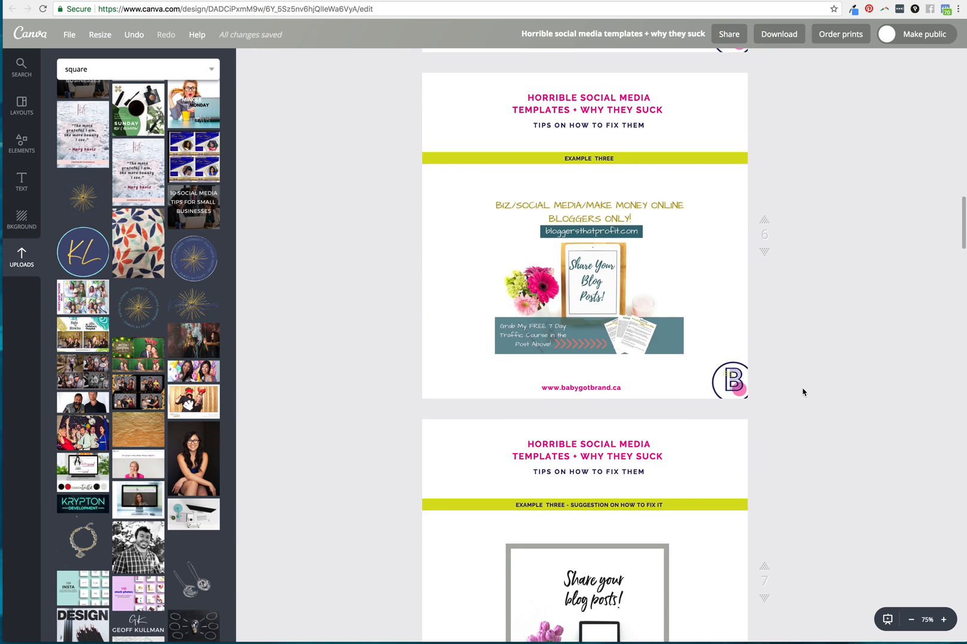
pyautogui.scroll(-8, 611, 279)
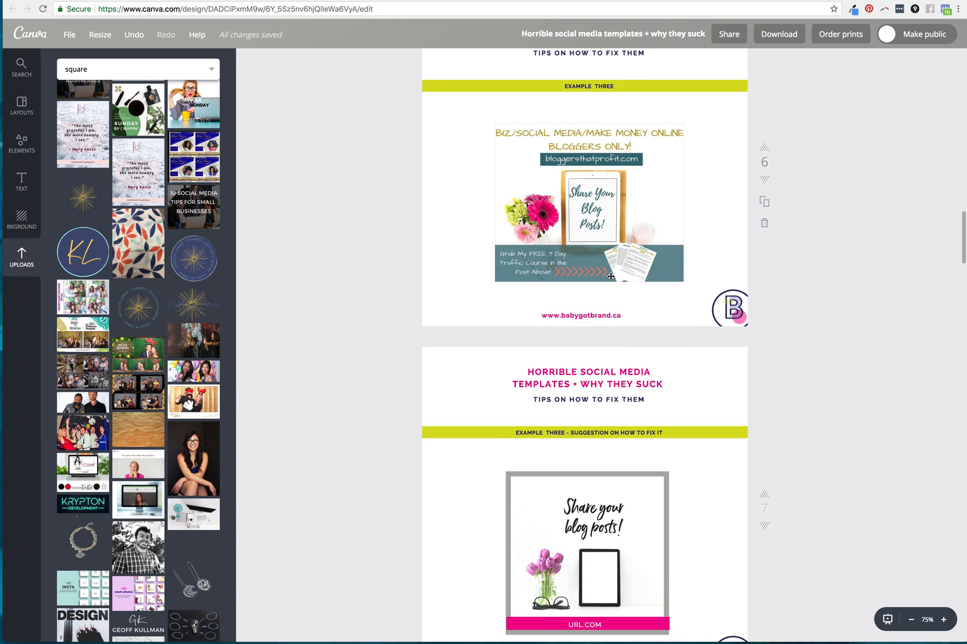
pyautogui.scroll(-5, 611, 278)
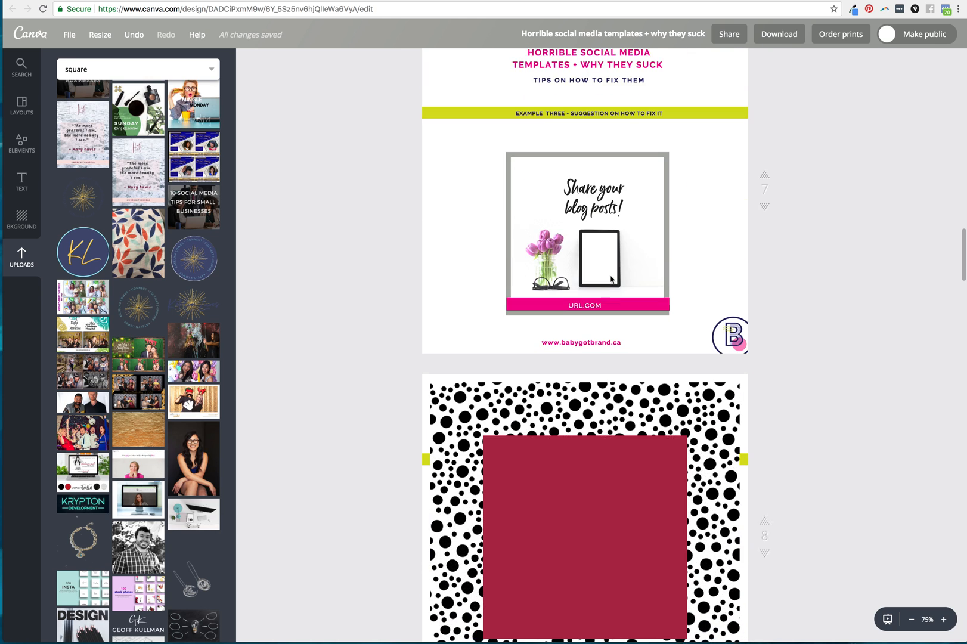
pyautogui.scroll(-7, 638, 280)
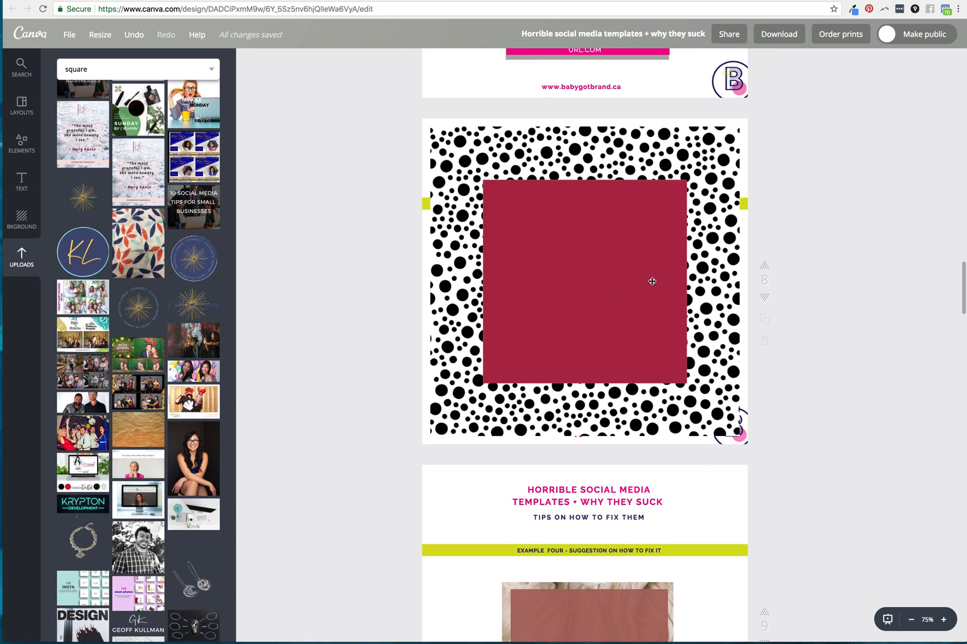
# Step: Delete the black-and-white dotted pattern and the dark red square covering the Example Four template on page 8
pyautogui.click(715, 191)
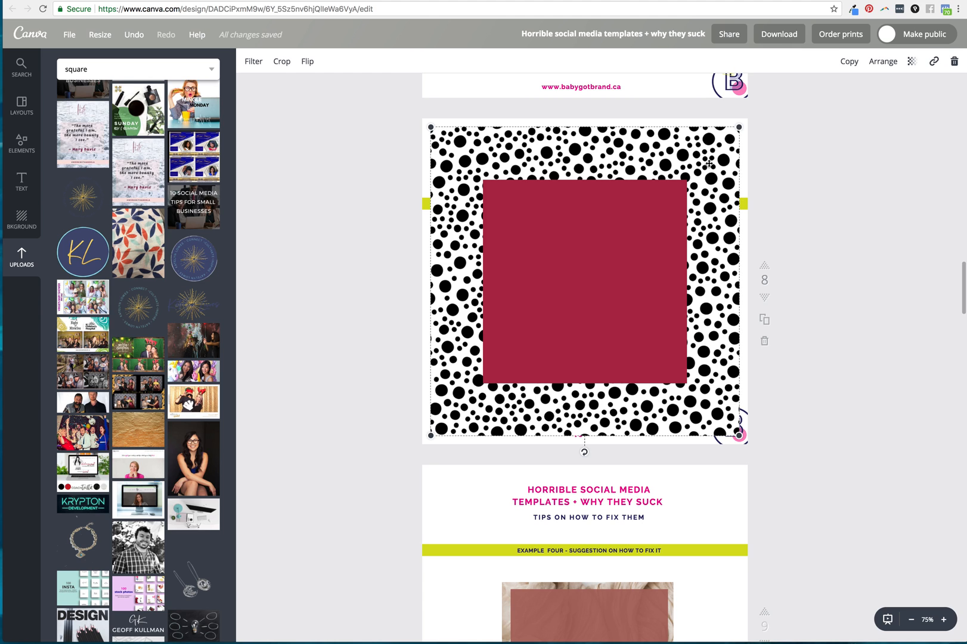
pyautogui.press('Delete')
pyautogui.click(637, 248)
pyautogui.press('Delete')
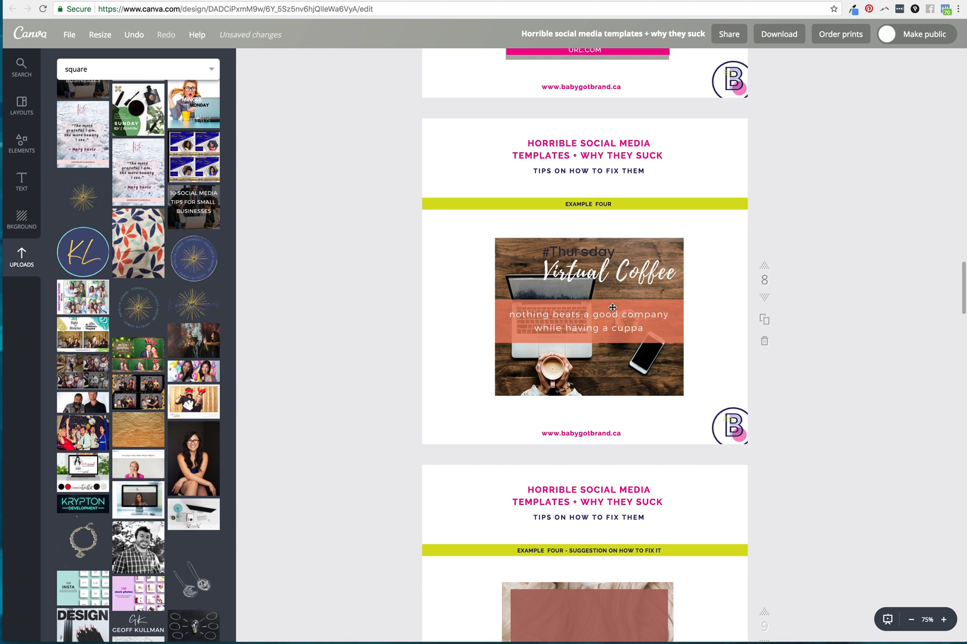
# Step: Delete the large photo of the woman at a laptop that covers the Example Five suggestion on page 11
pyautogui.scroll(-5, 612, 307)
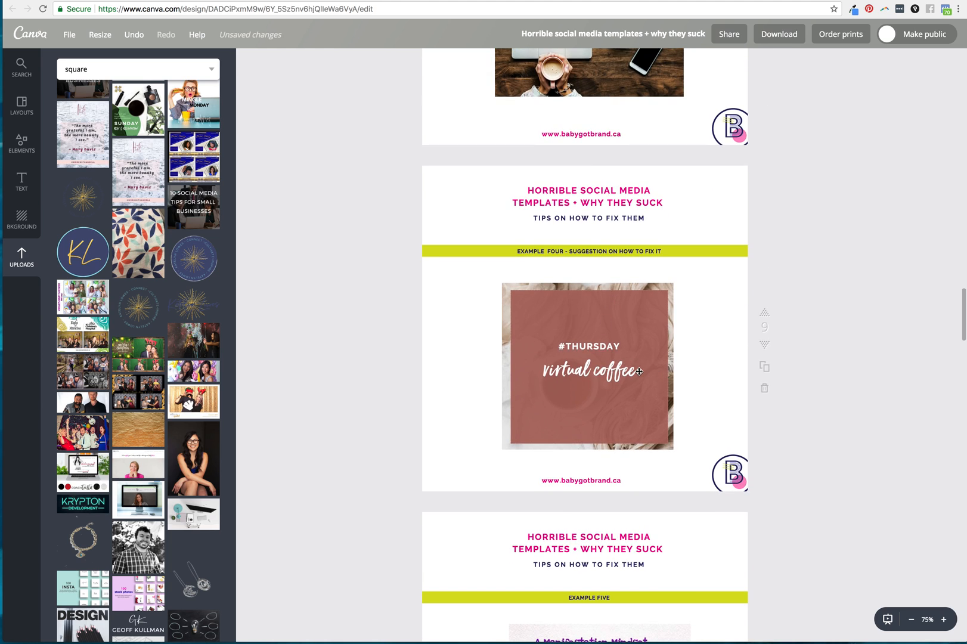
pyautogui.scroll(2, 639, 371)
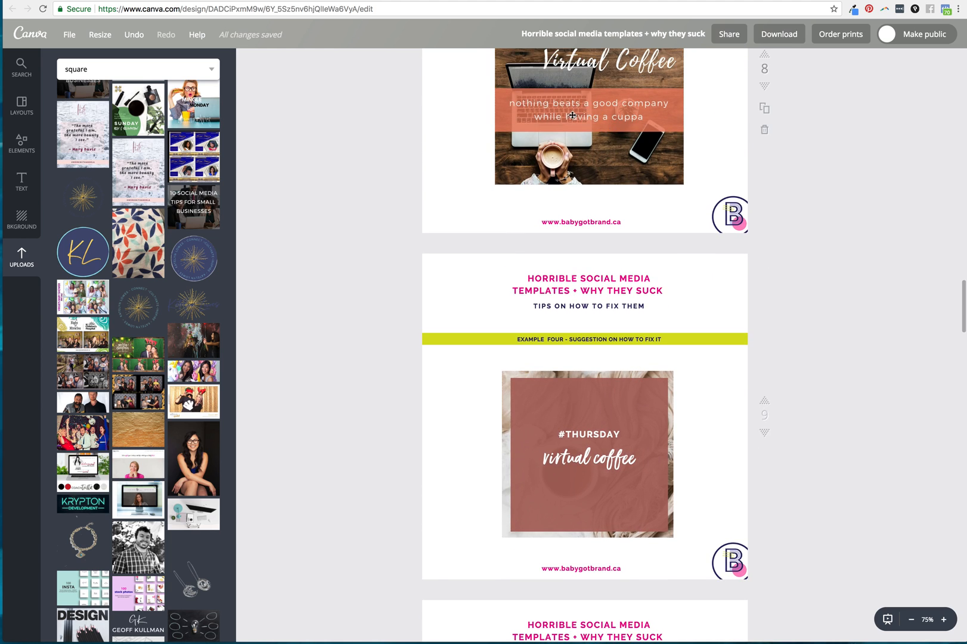
pyautogui.scroll(-9, 591, 154)
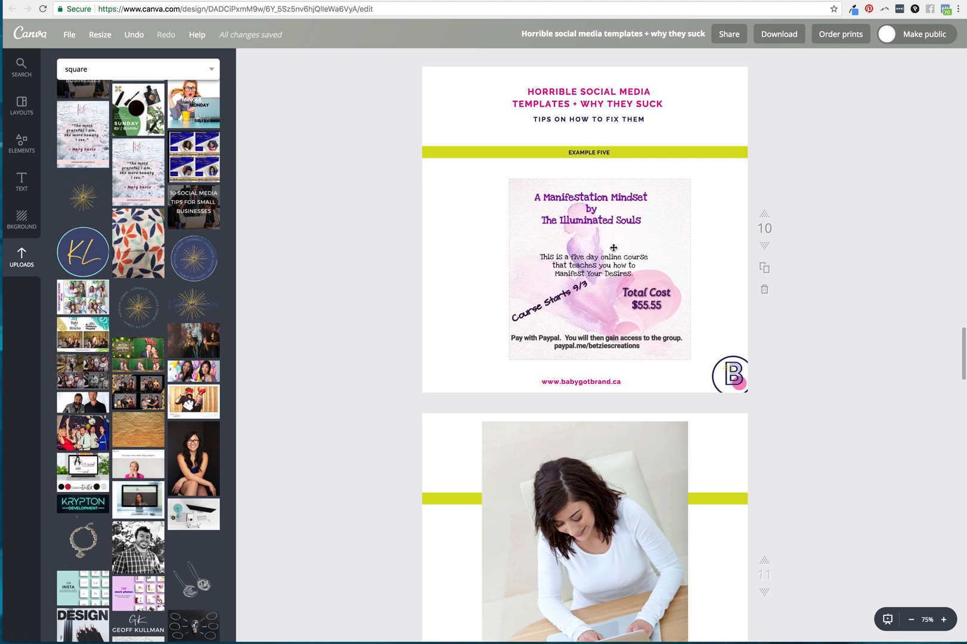
pyautogui.scroll(-4, 614, 250)
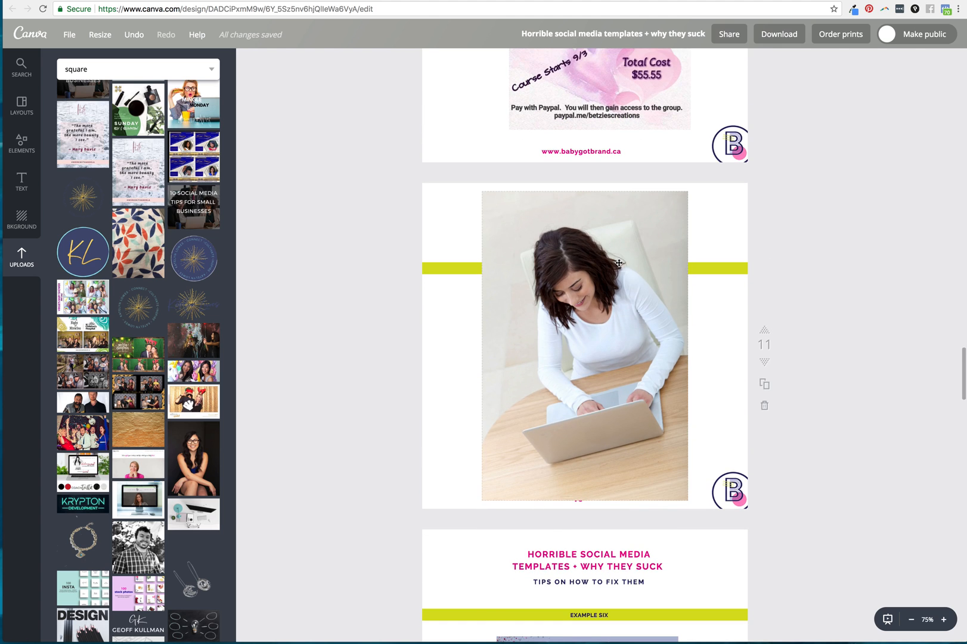
pyautogui.press('Delete')
pyautogui.scroll(-1, 693, 347)
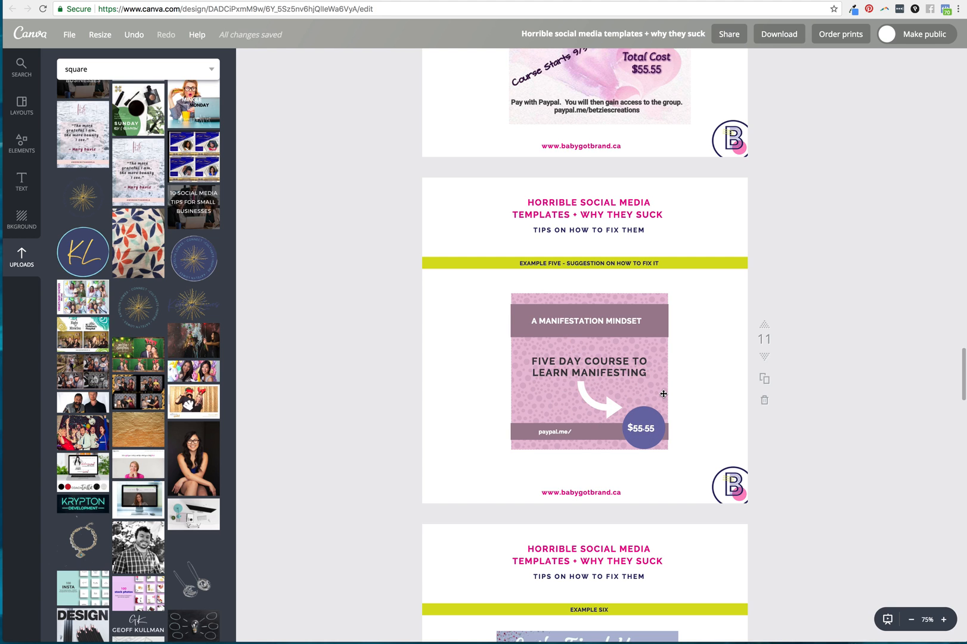
# Step: Review the Example Six, Seven and Eight pages for leftover problems, and look back over the earlier pages up to Example One
pyautogui.scroll(-7, 664, 393)
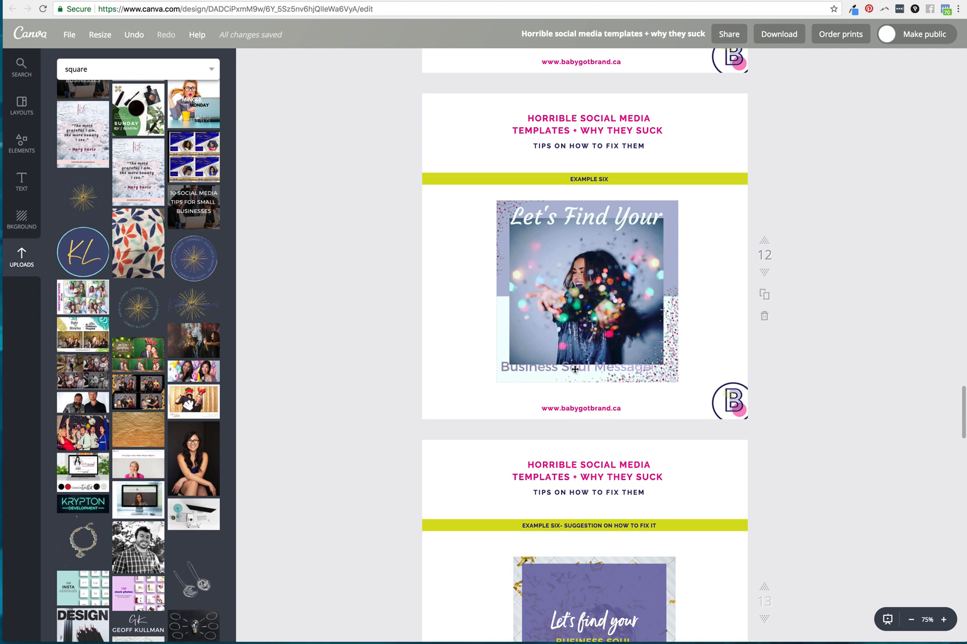
pyautogui.scroll(-4, 679, 370)
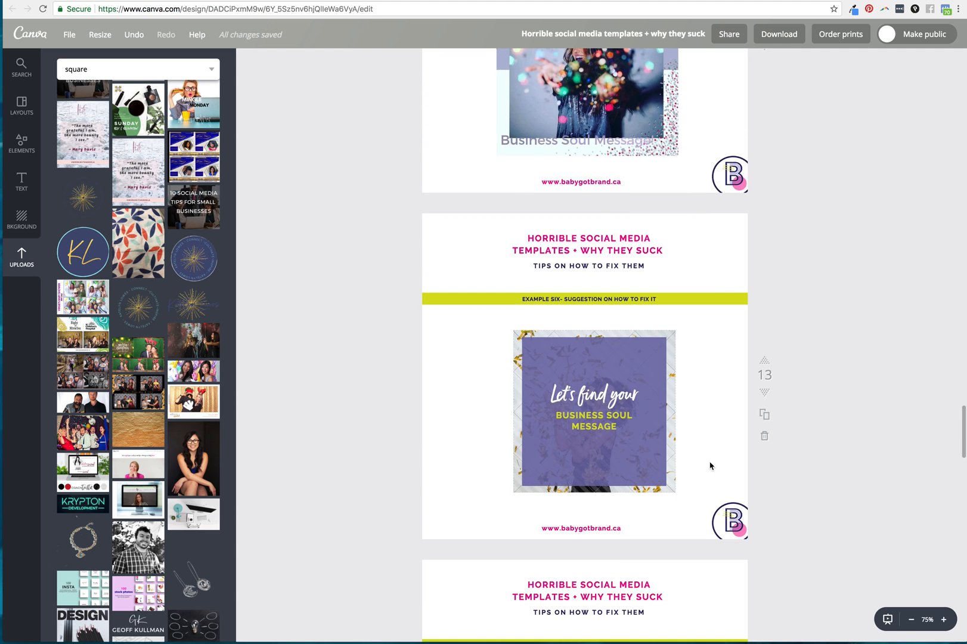
pyautogui.scroll(-7, 710, 462)
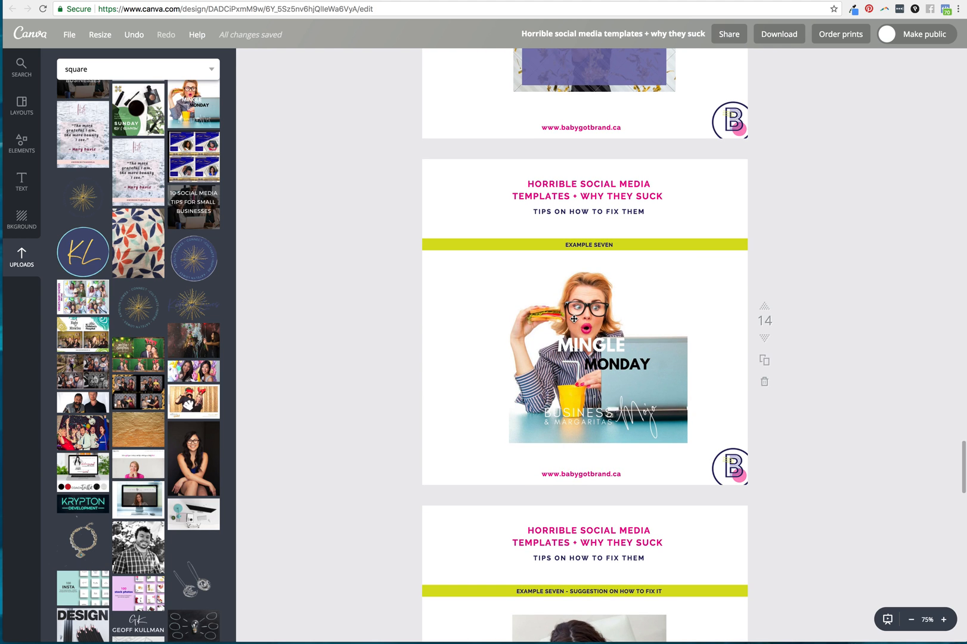
pyautogui.scroll(-6, 550, 321)
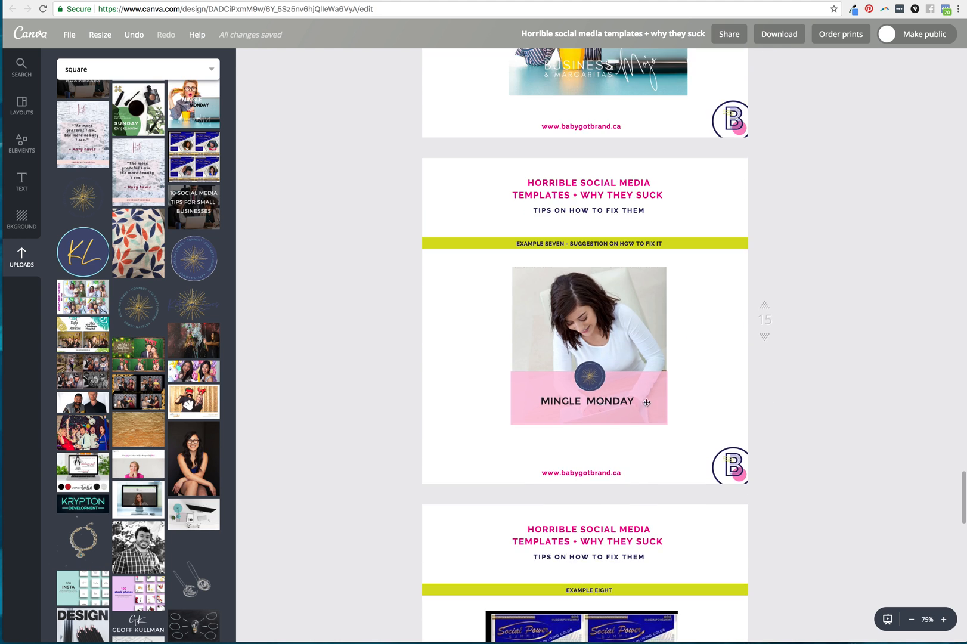
pyautogui.scroll(1, 594, 375)
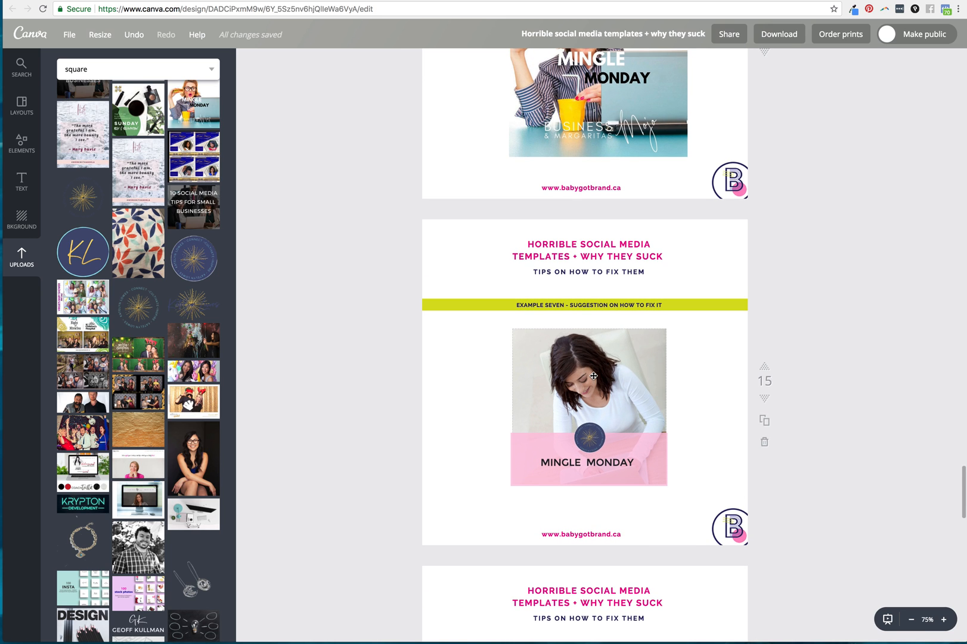
pyautogui.scroll(-9, 594, 375)
pyautogui.scroll(2, 594, 375)
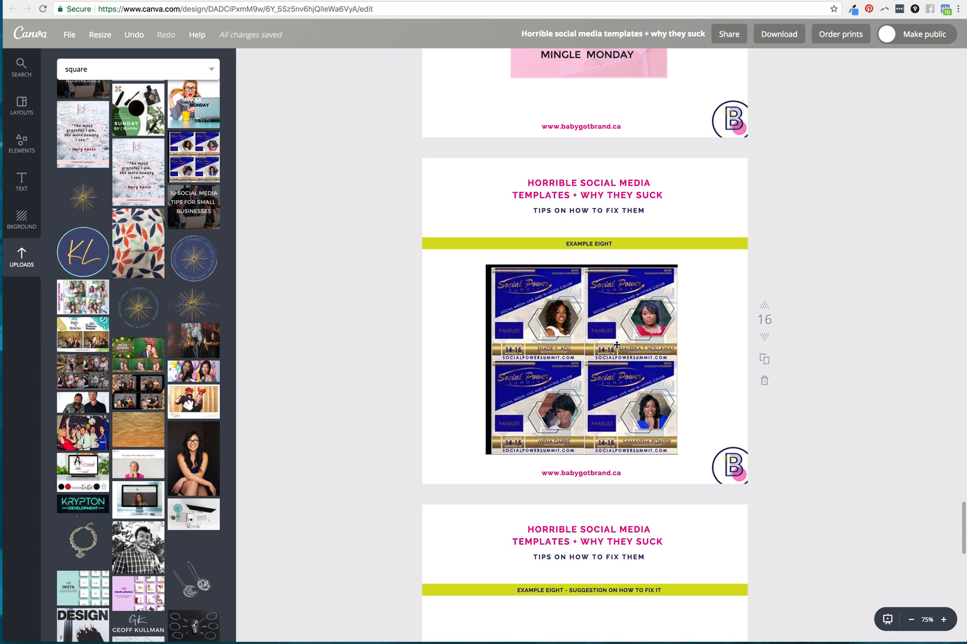
pyautogui.scroll(8, 616, 344)
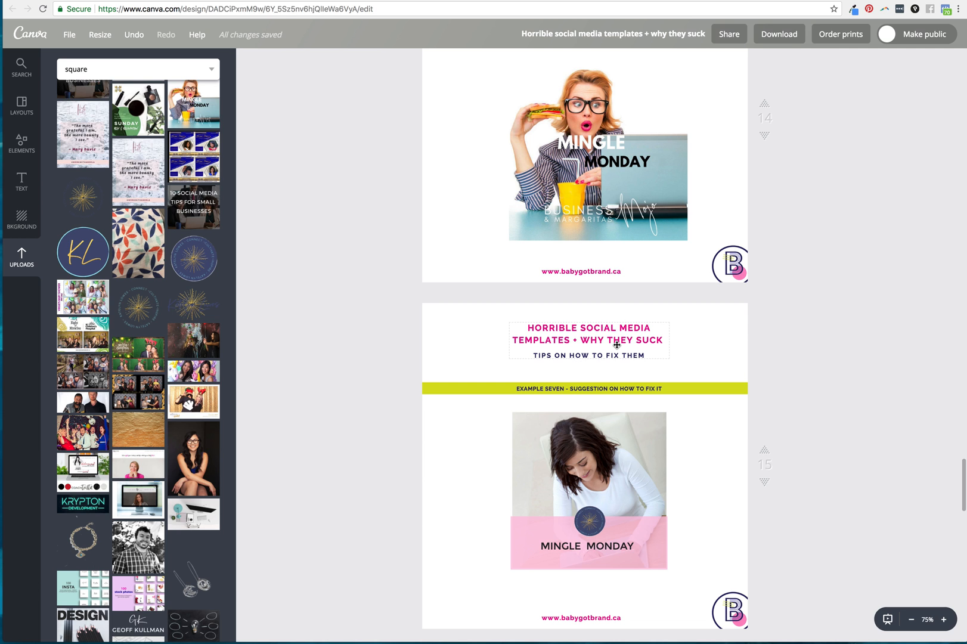
pyautogui.scroll(20, 616, 345)
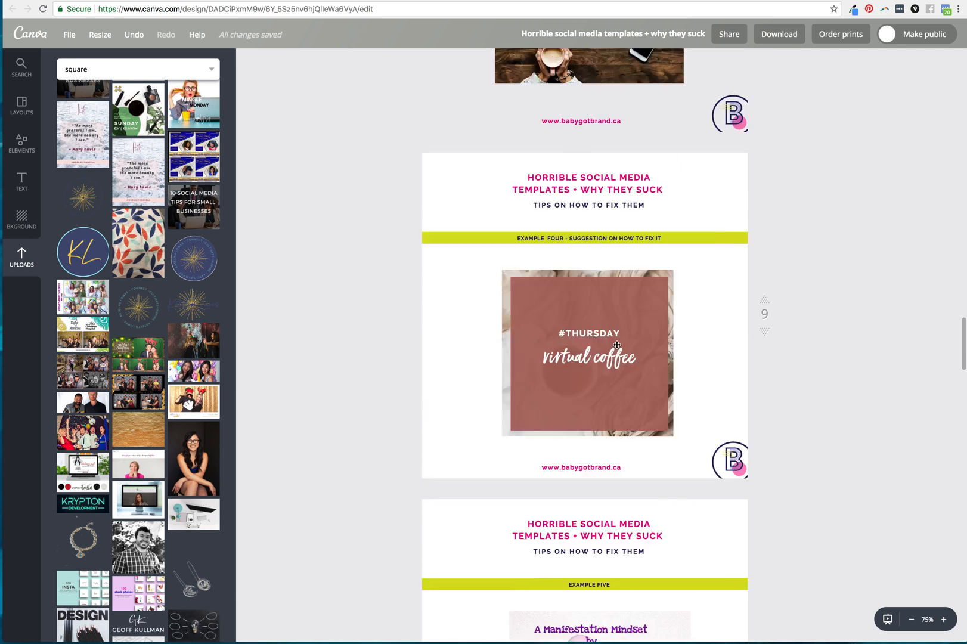
pyautogui.scroll(20, 616, 345)
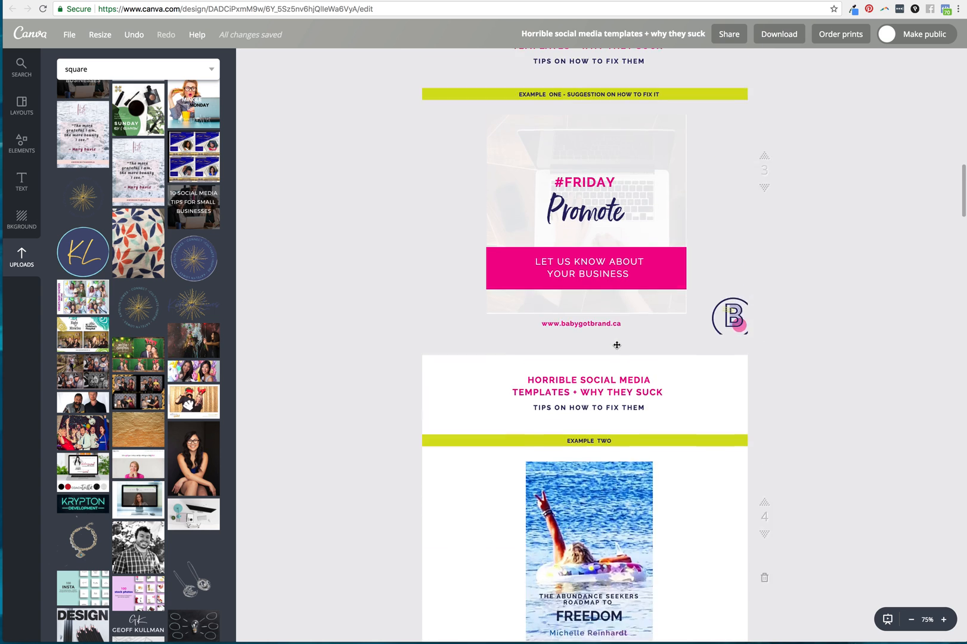
pyautogui.scroll(5, 616, 344)
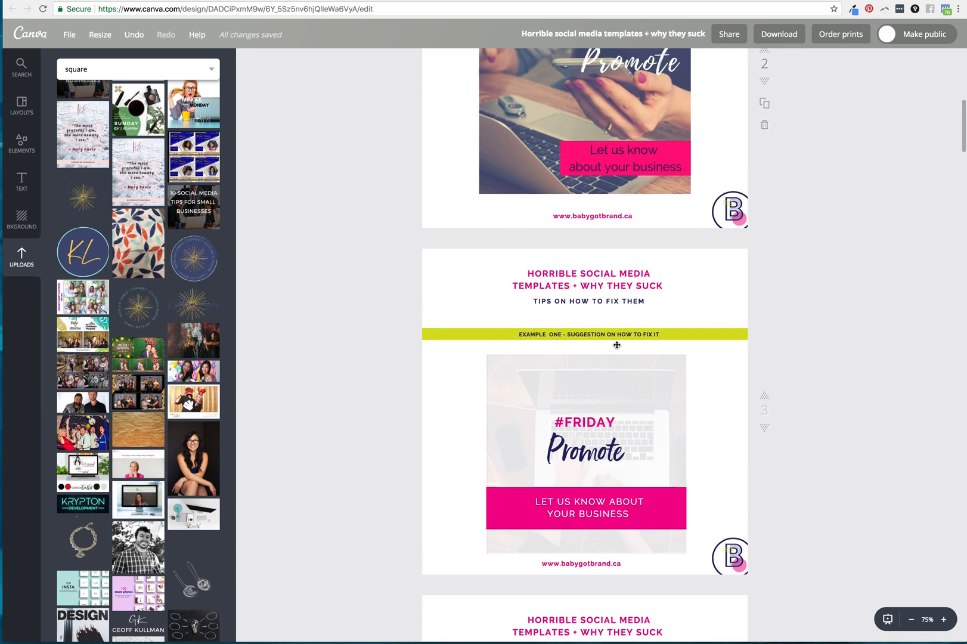